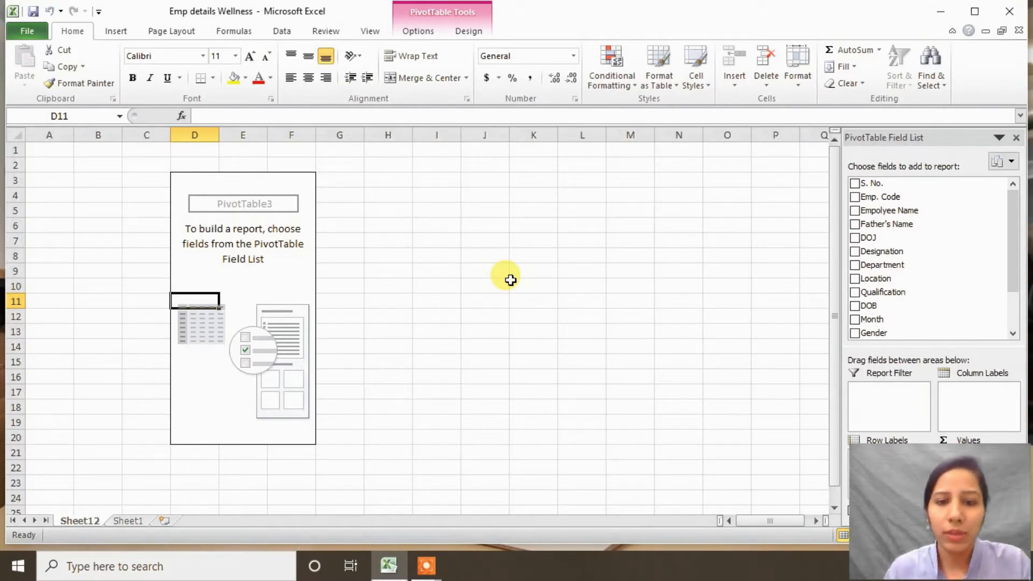
- Open Sheet1 and examine the employee table's column headings and first records
click(130, 522)
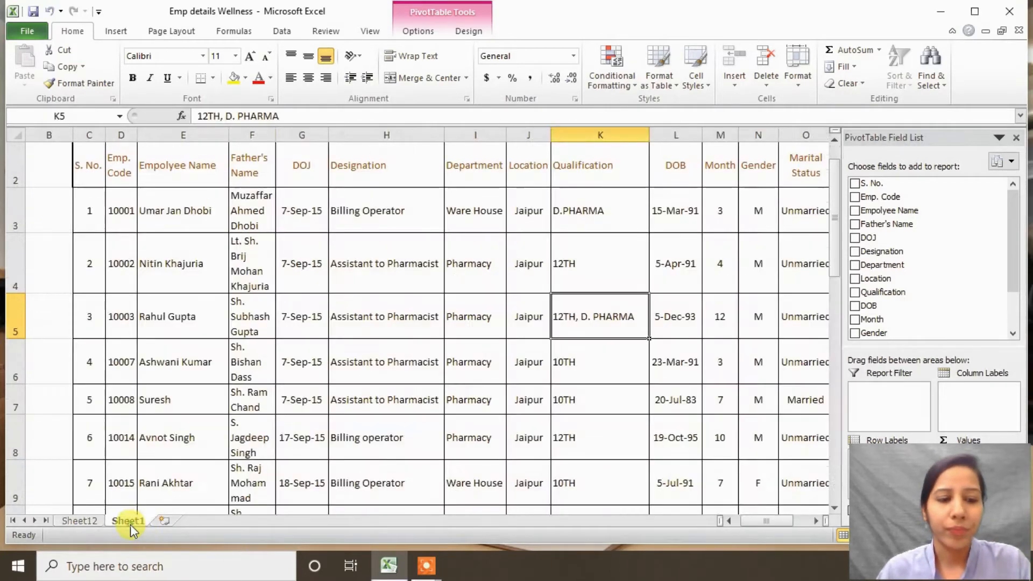
click(469, 318)
scroll(537, 329, up, 1)
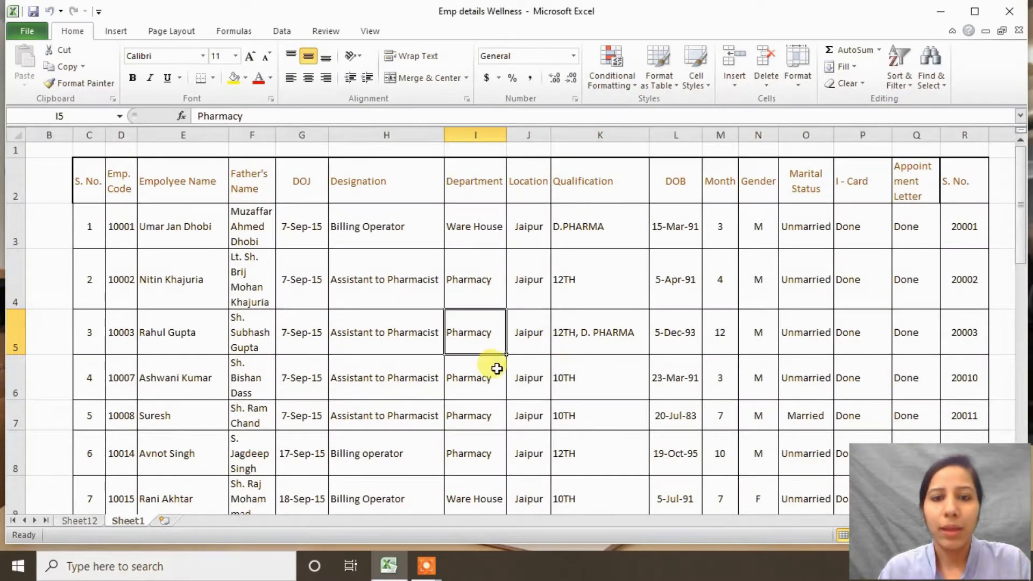
scroll(302, 315, down, 1)
scroll(301, 325, up, 1)
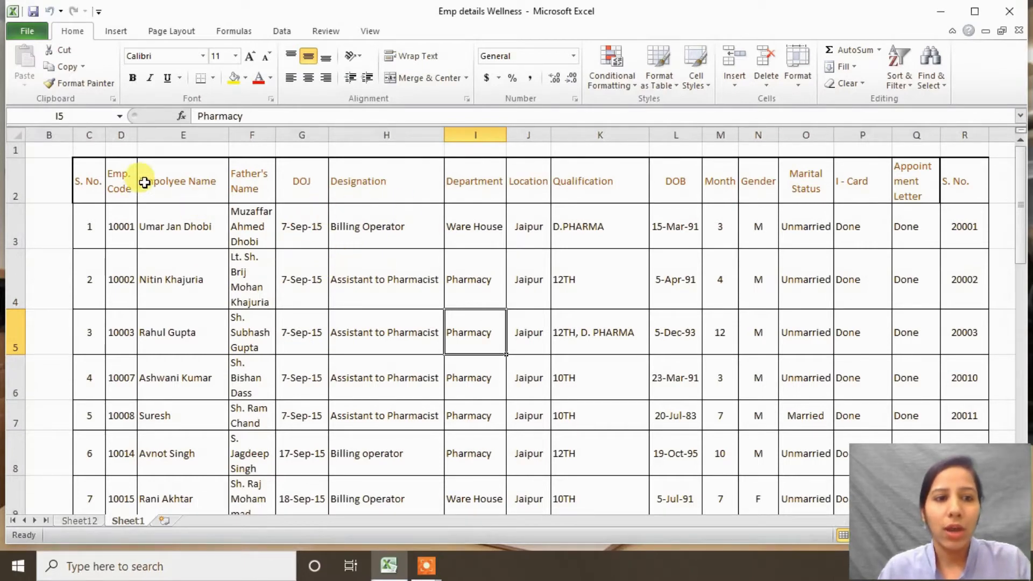
click(564, 332)
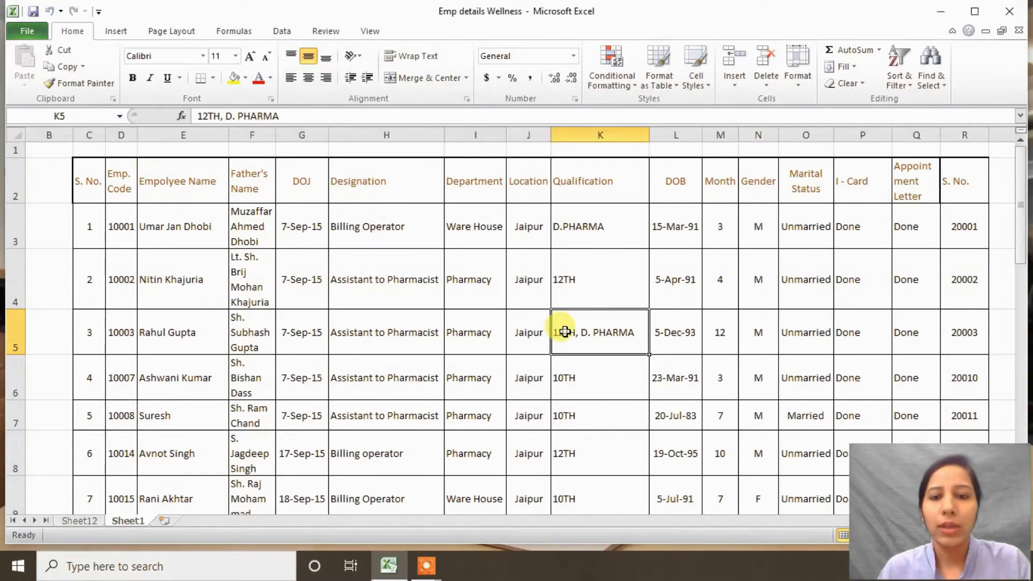
click(592, 284)
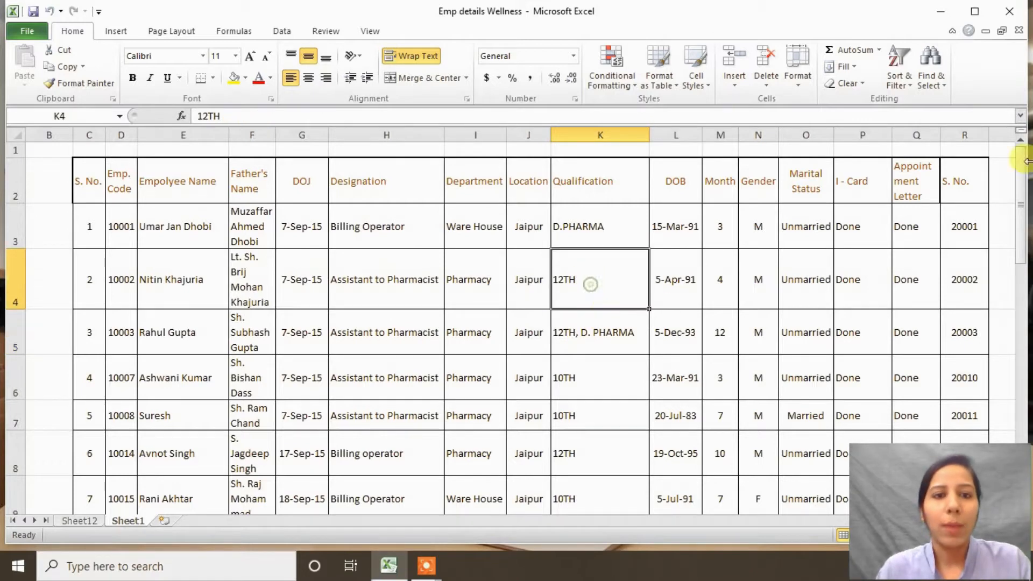
click(280, 32)
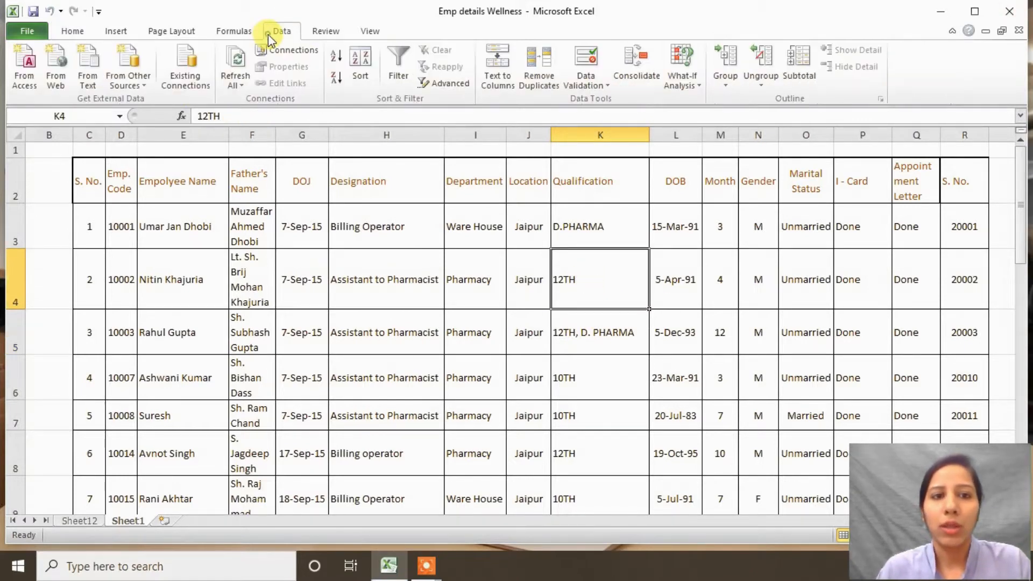
click(71, 31)
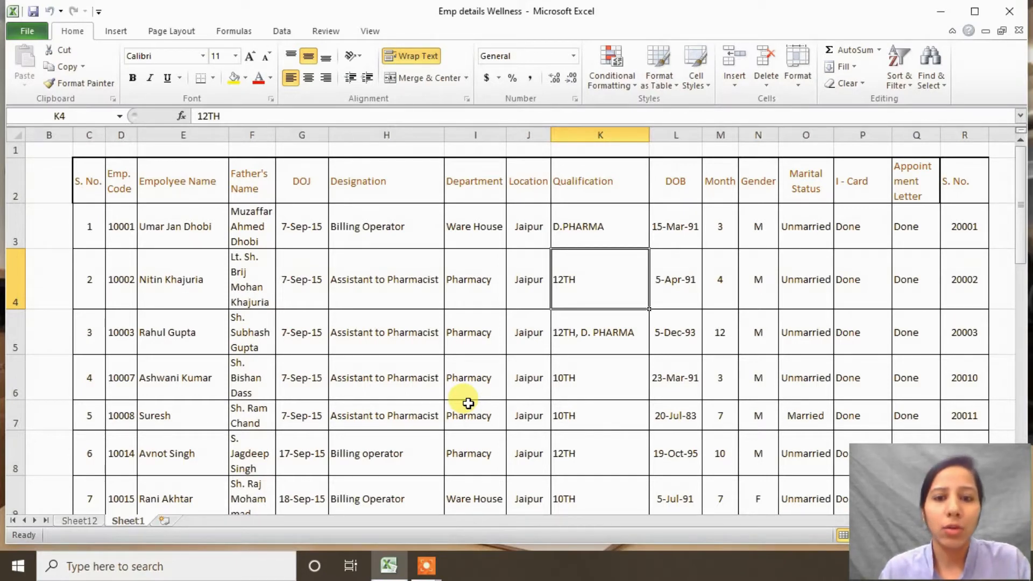
- Examine the Designation, Department, Location and Qualification entries in rows 4 and 5 of the employee table
click(422, 261)
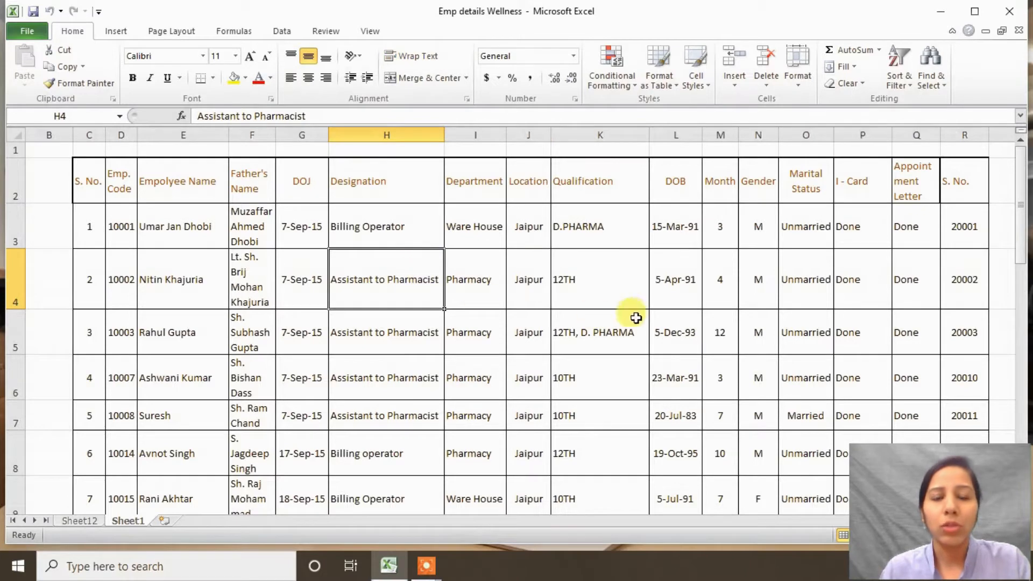
drag(461, 261, 461, 307)
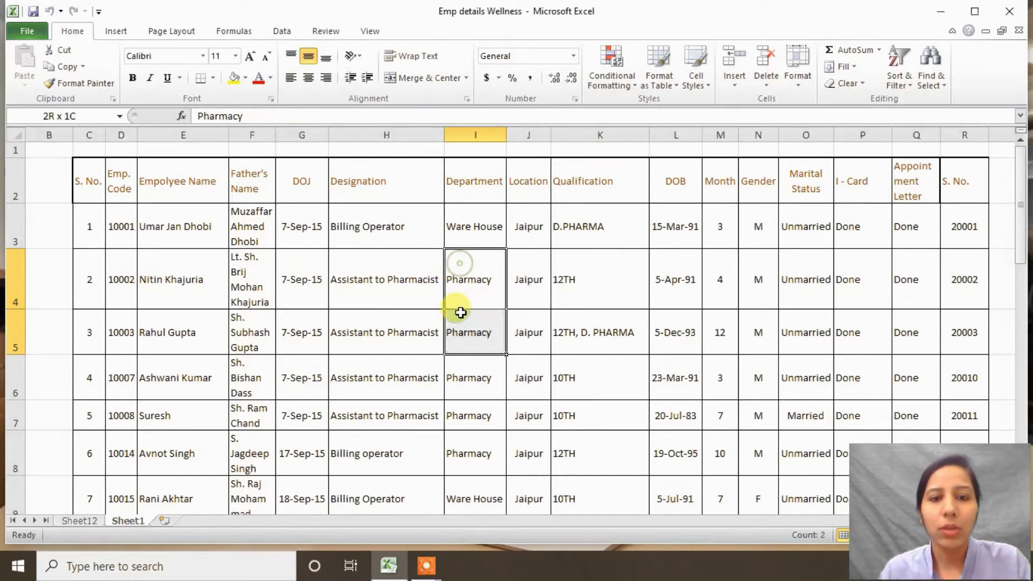
click(561, 343)
drag(574, 263, 579, 311)
click(581, 344)
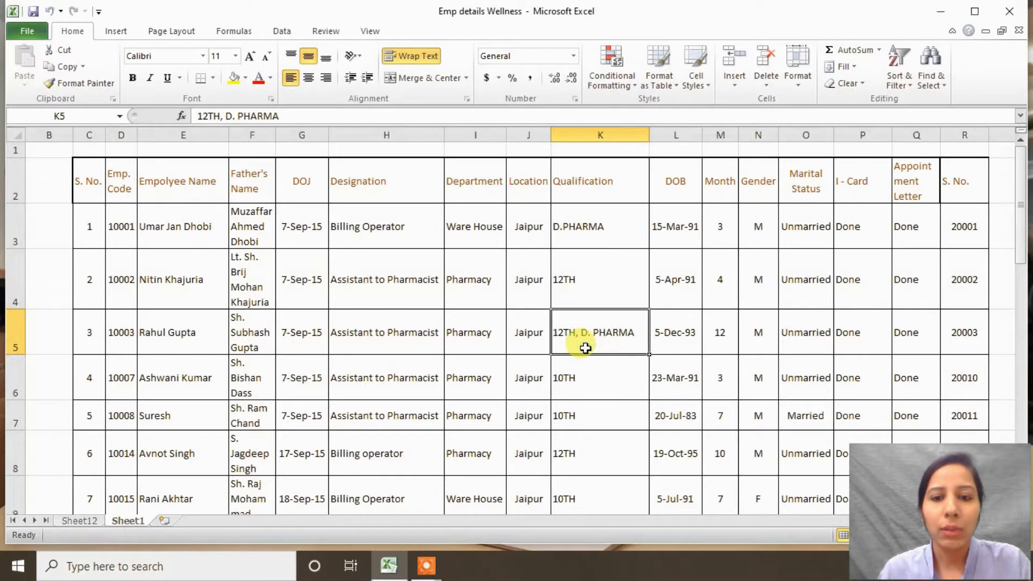
click(574, 261)
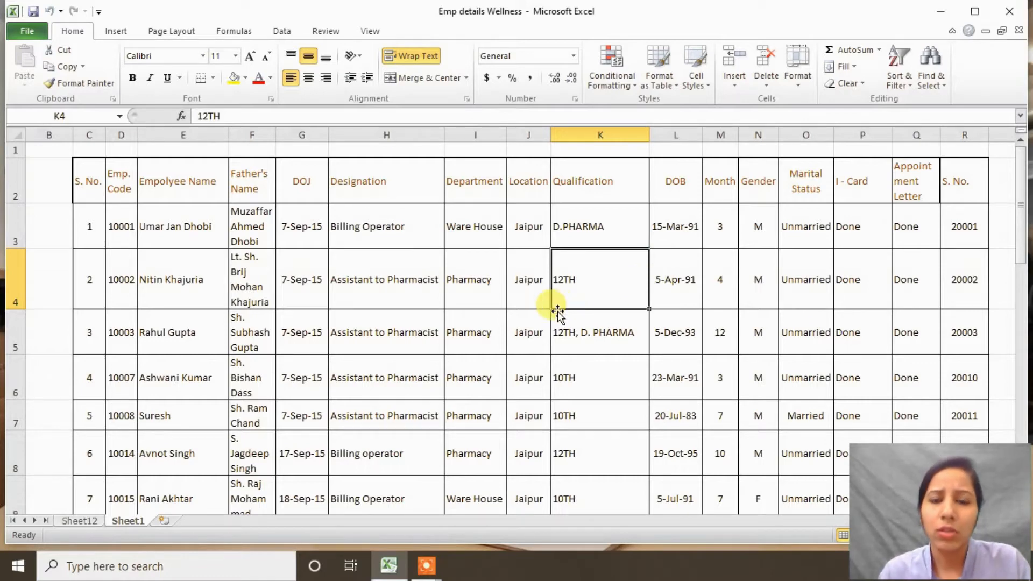
click(584, 343)
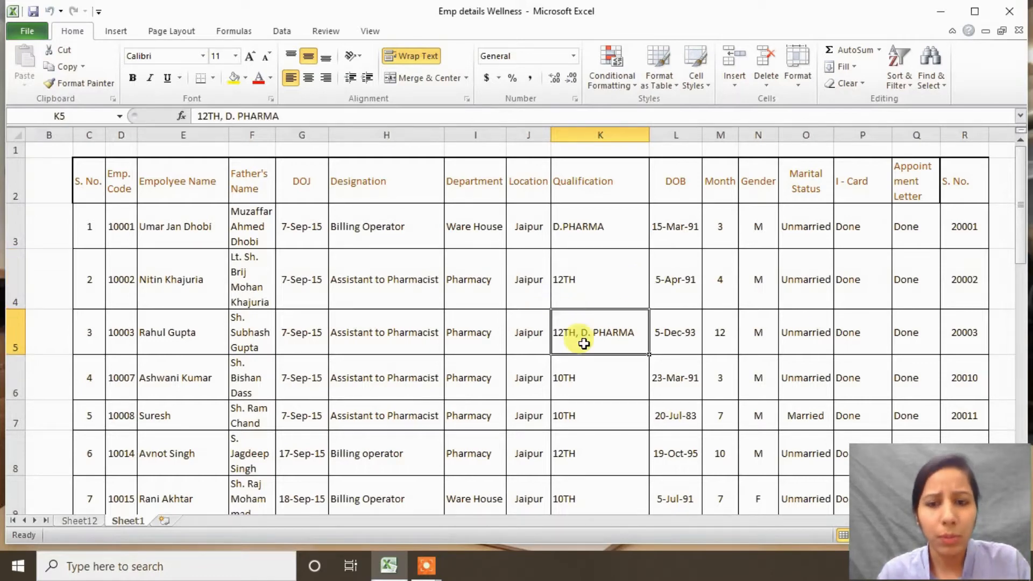
click(607, 281)
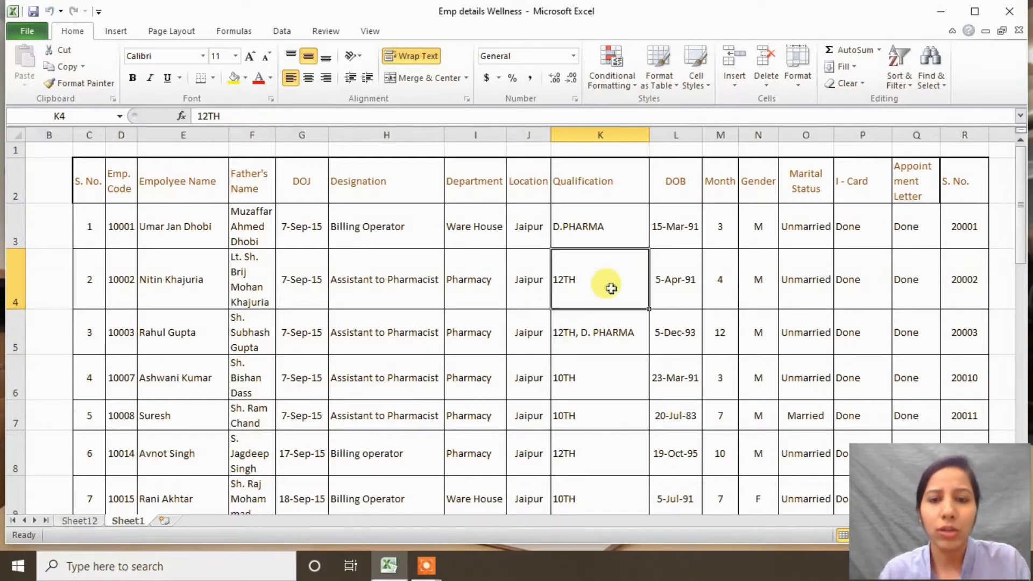
click(476, 272)
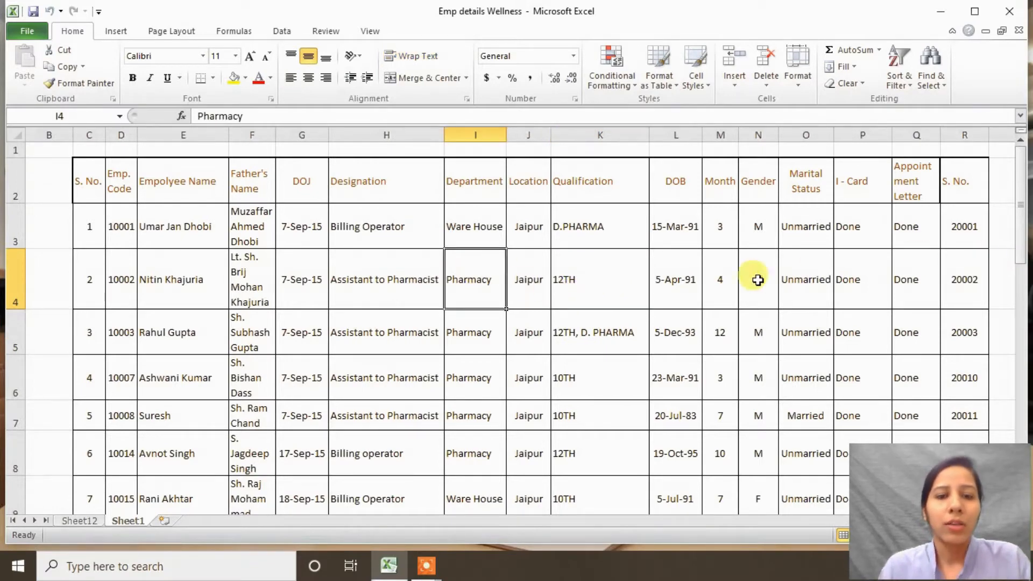
click(527, 289)
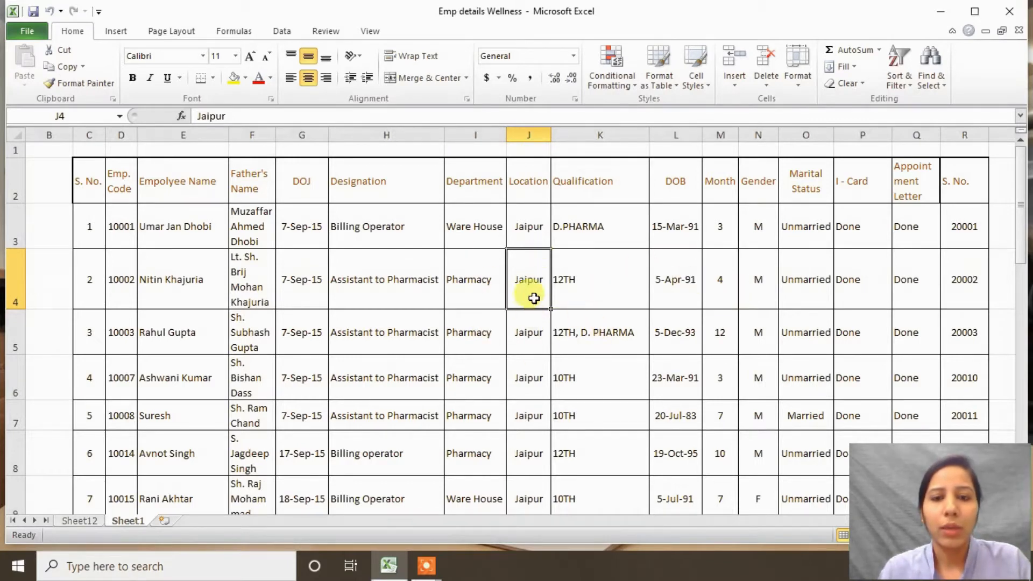
click(623, 285)
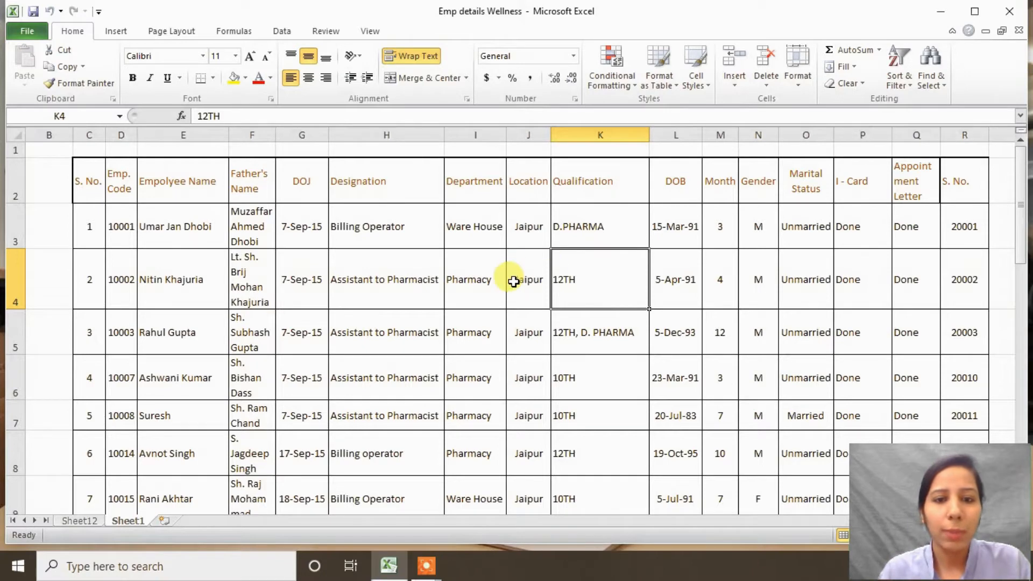
- Insert a PivotTable from the employee data range Sheet1!$C$2:$R$27, placing the report on a new worksheet
click(513, 279)
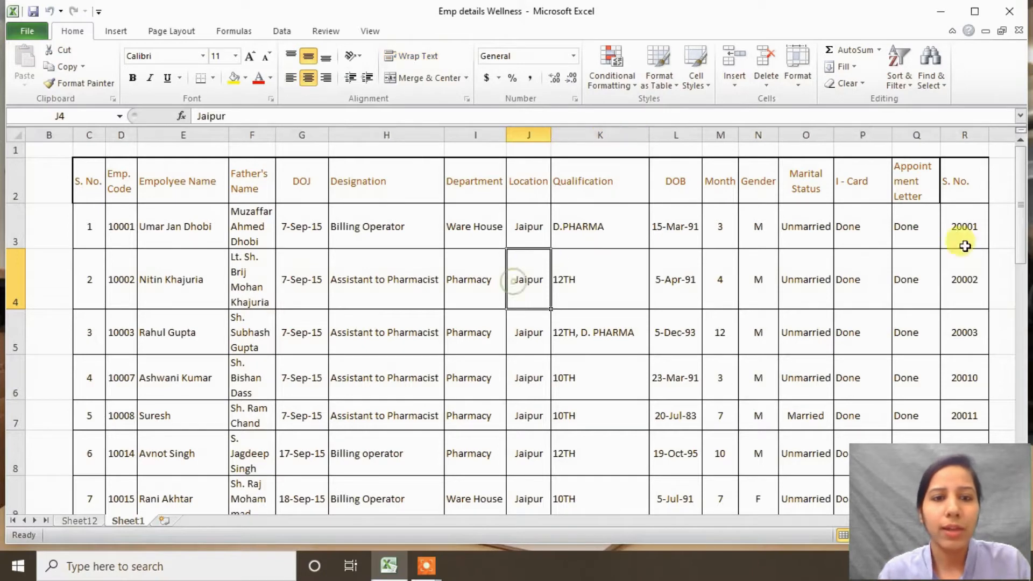
click(108, 37)
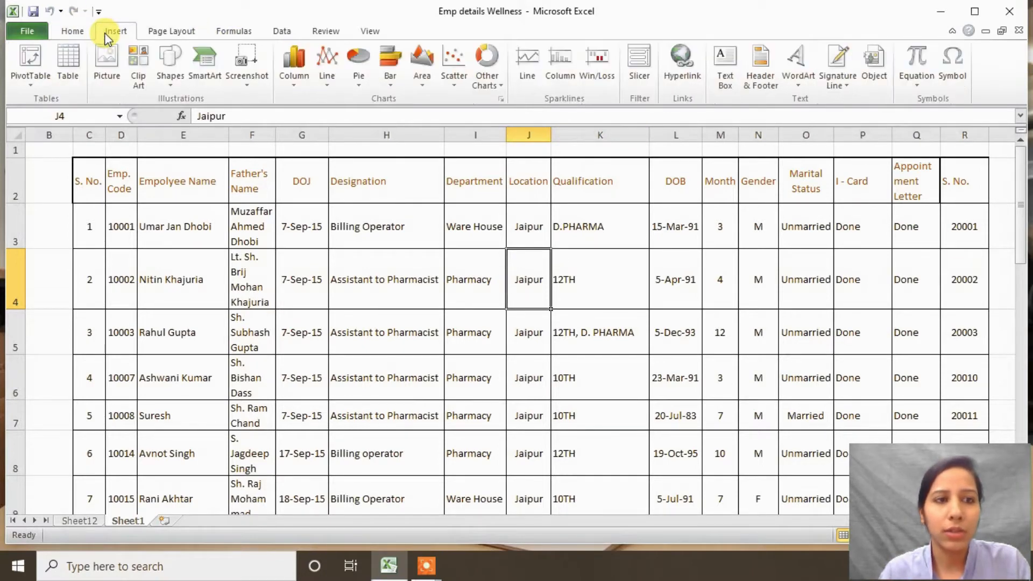
click(31, 78)
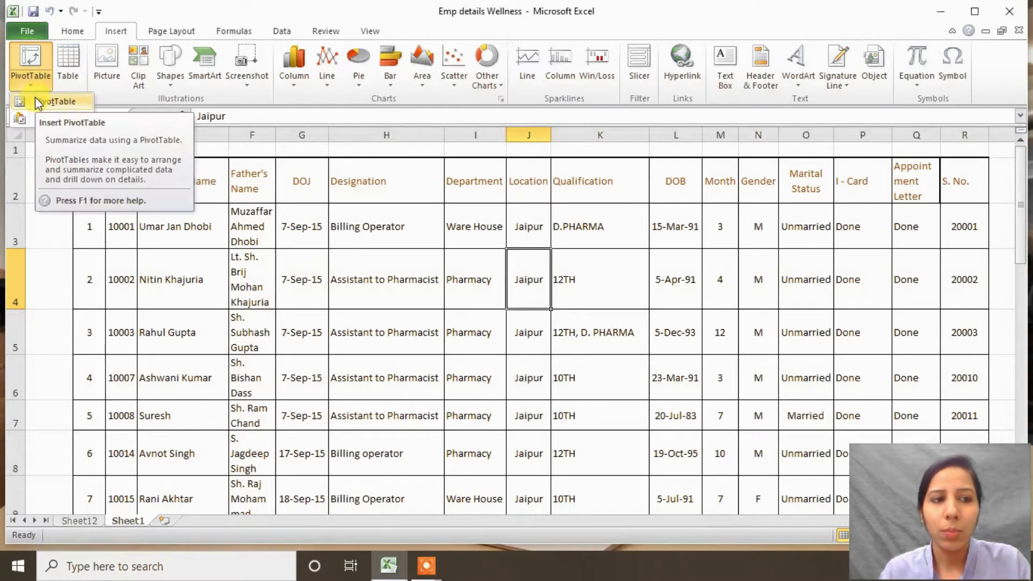
click(35, 100)
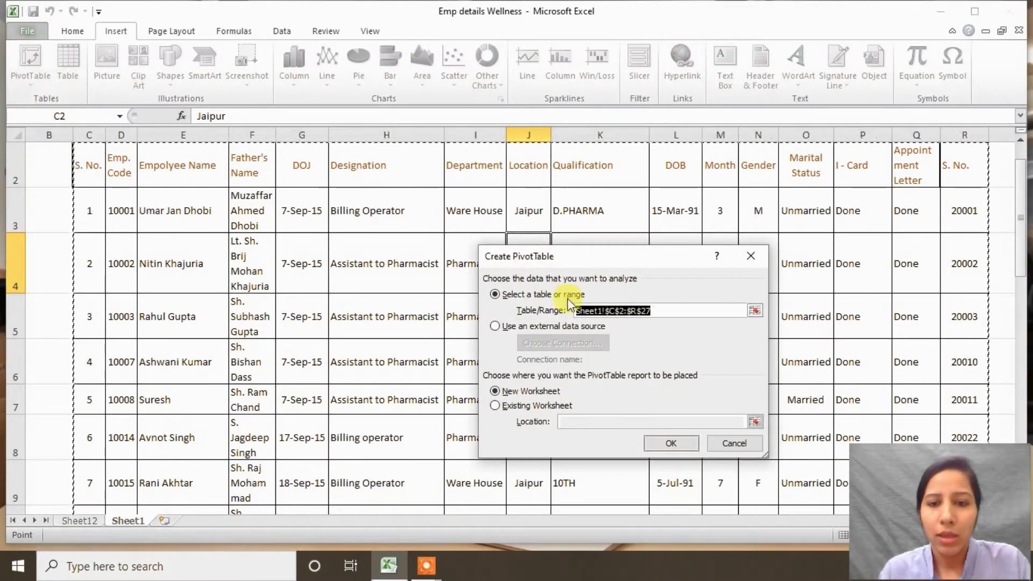
click(520, 392)
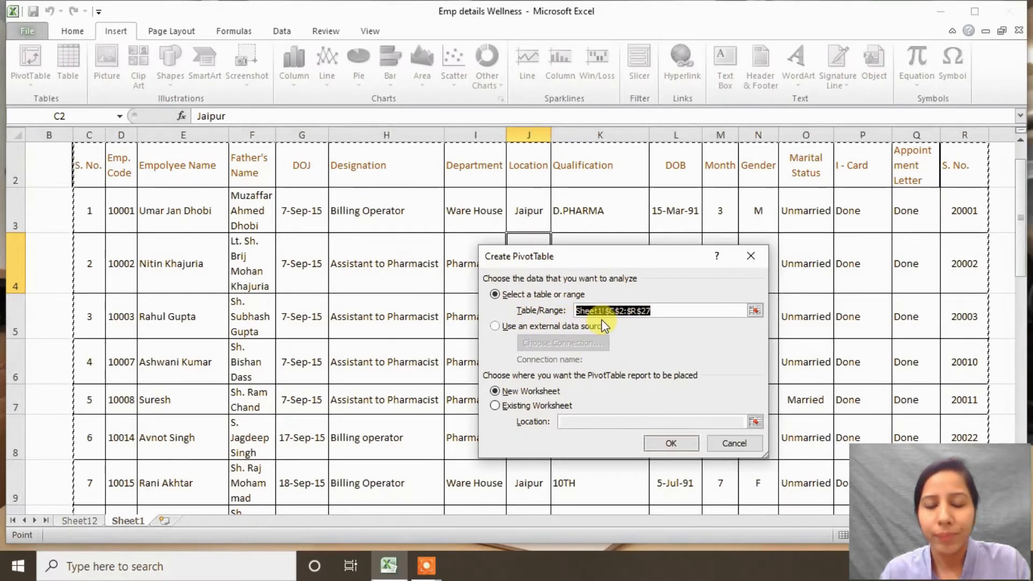
click(530, 389)
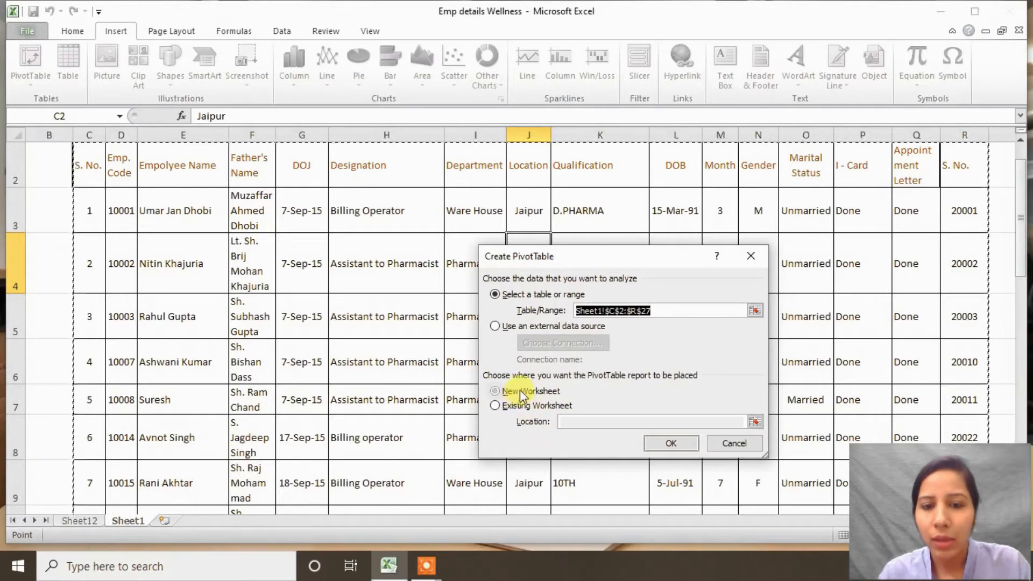
click(544, 396)
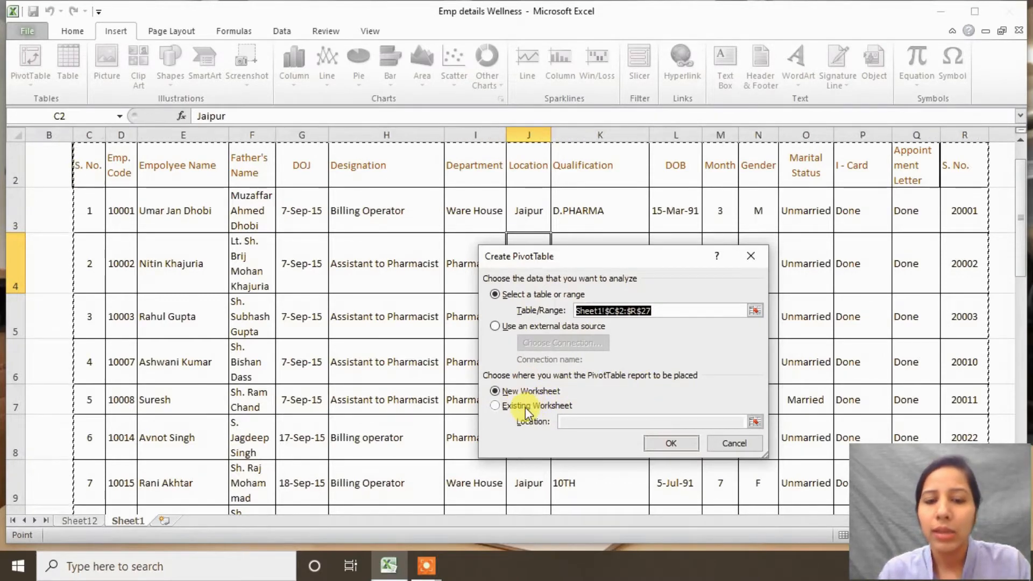
click(525, 408)
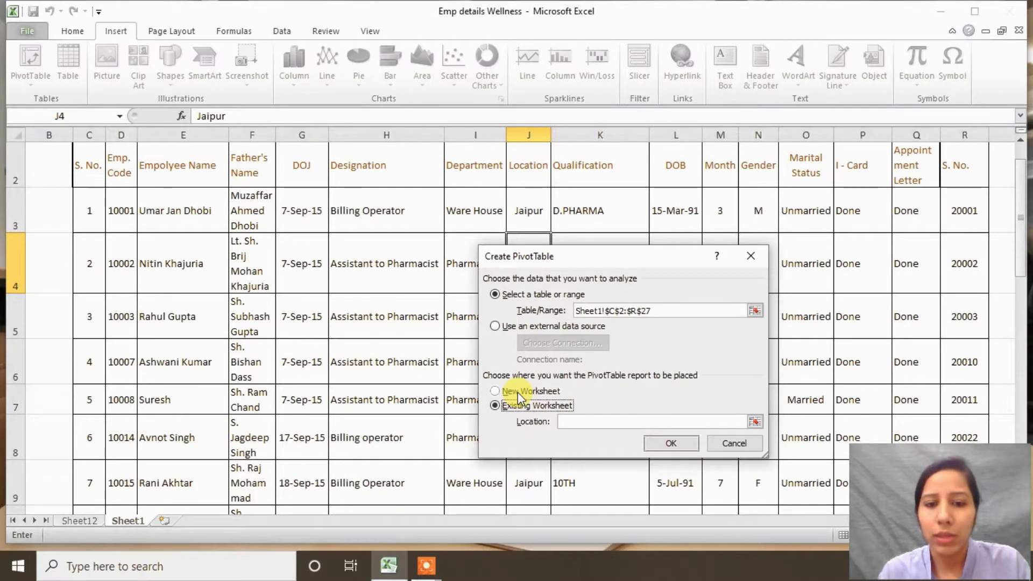
click(517, 392)
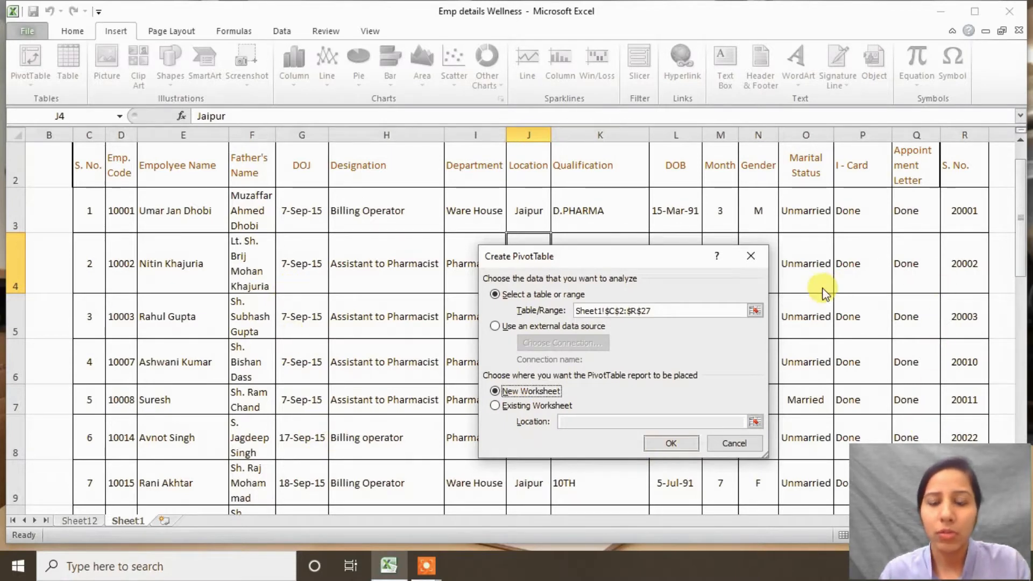
click(520, 393)
click(659, 444)
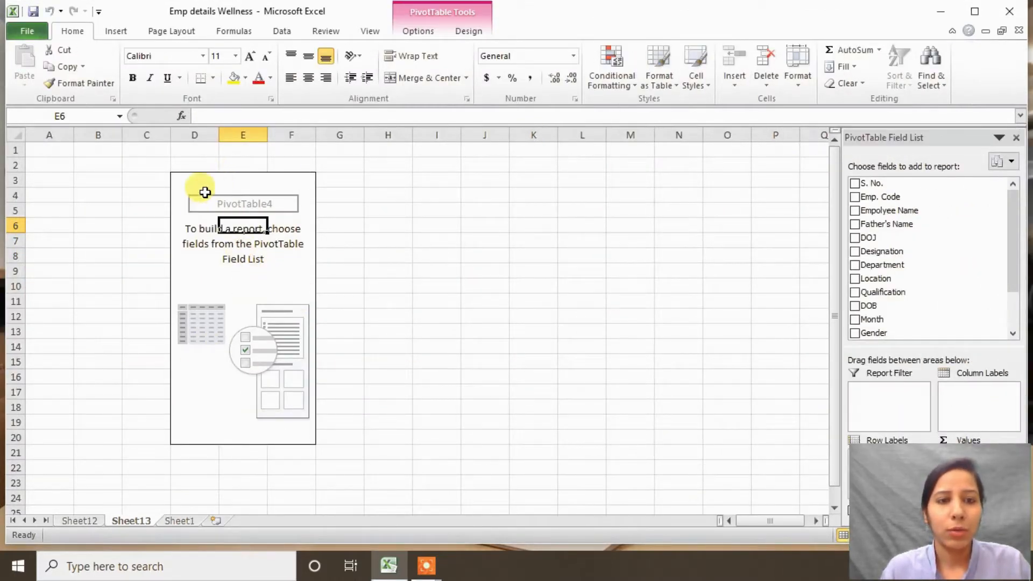
- Examine the empty PivotTable area and the list of available fields, and return to the source data on Sheet1
drag(197, 241, 205, 272)
click(330, 330)
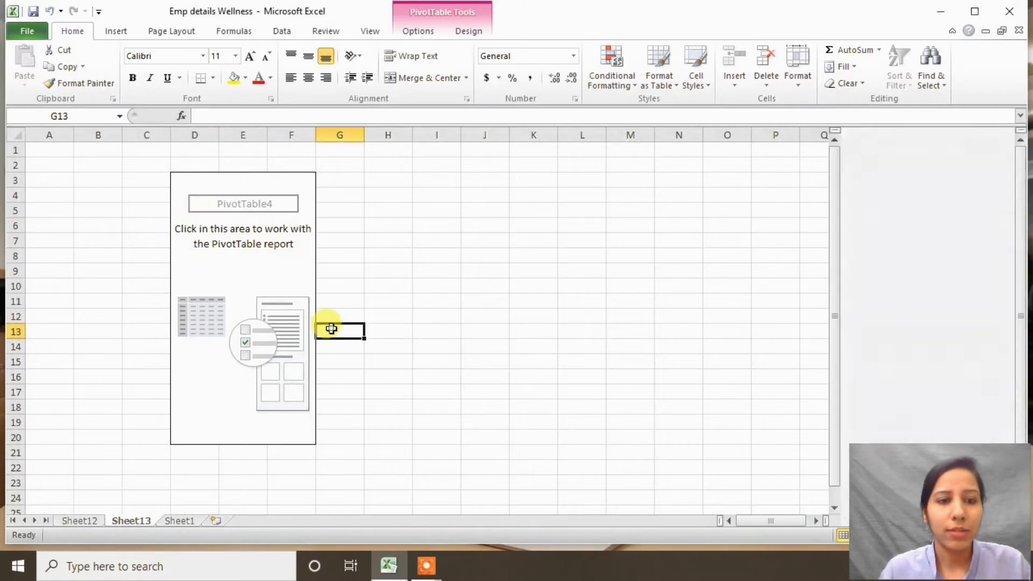
click(265, 268)
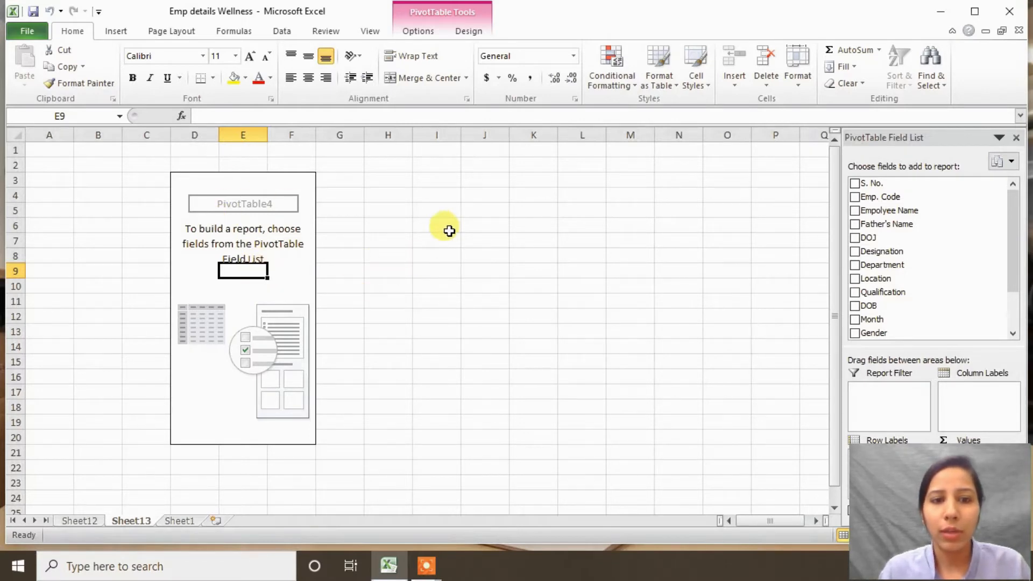
click(434, 241)
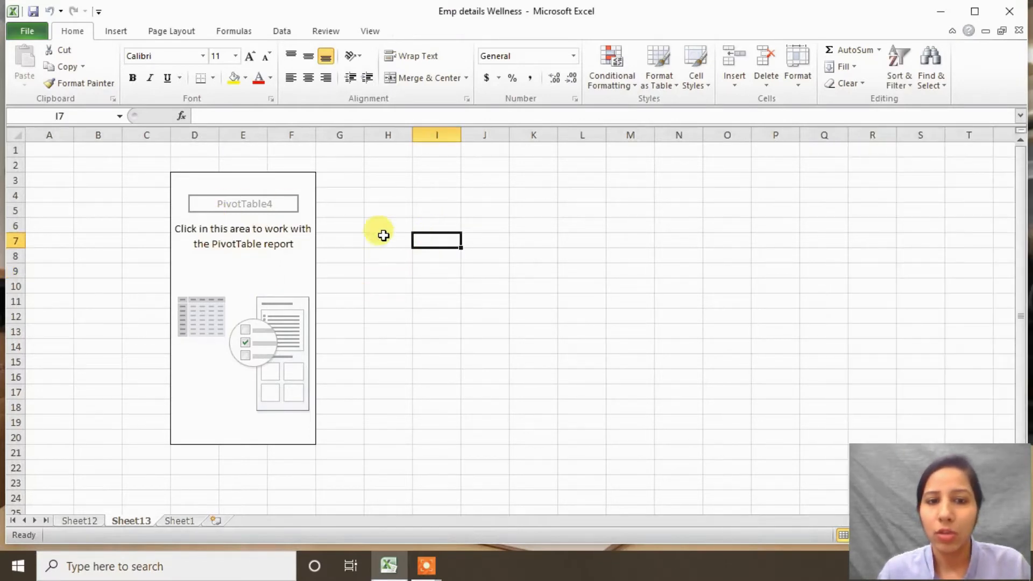
click(264, 209)
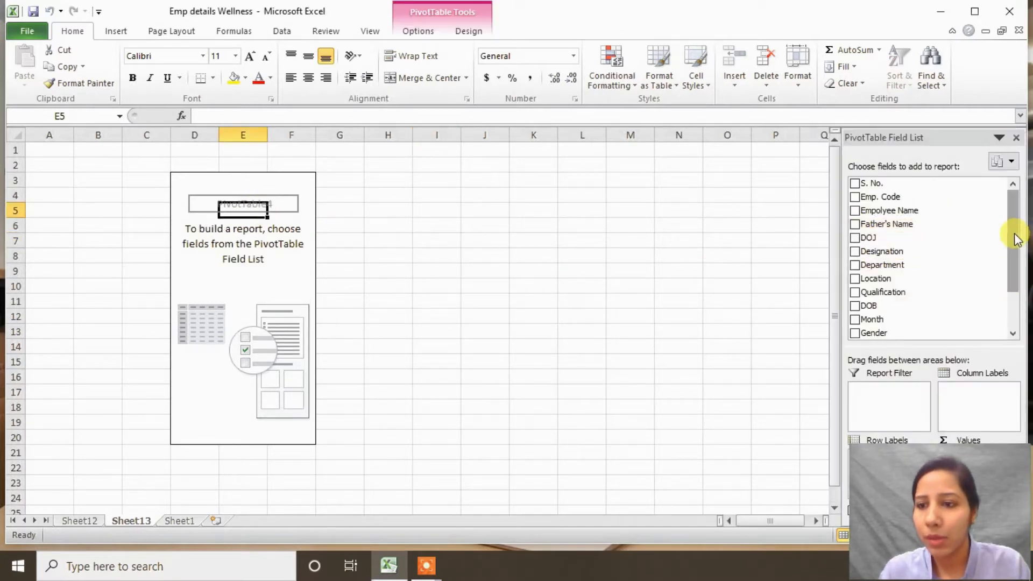
click(1014, 318)
click(1015, 203)
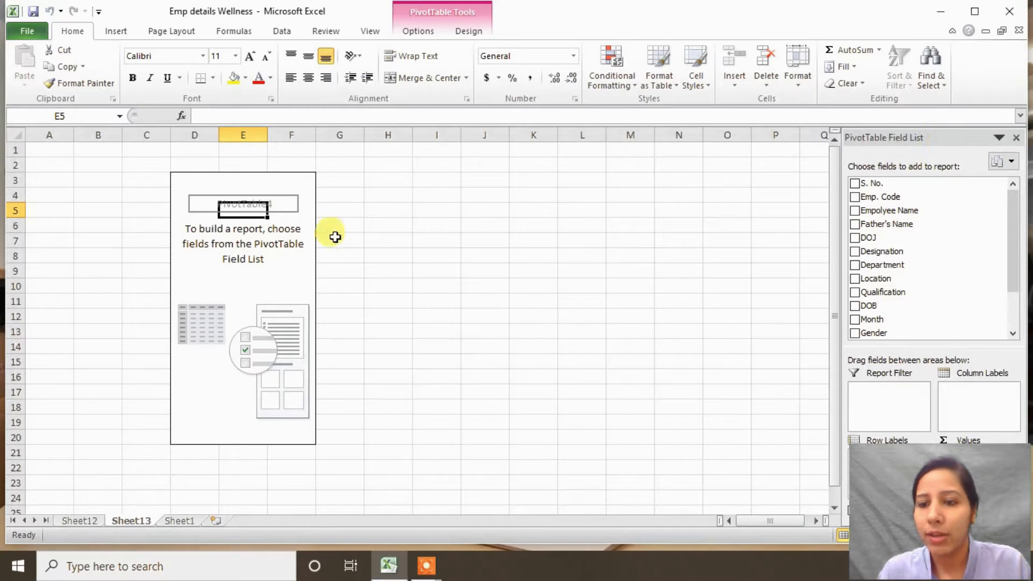
click(440, 240)
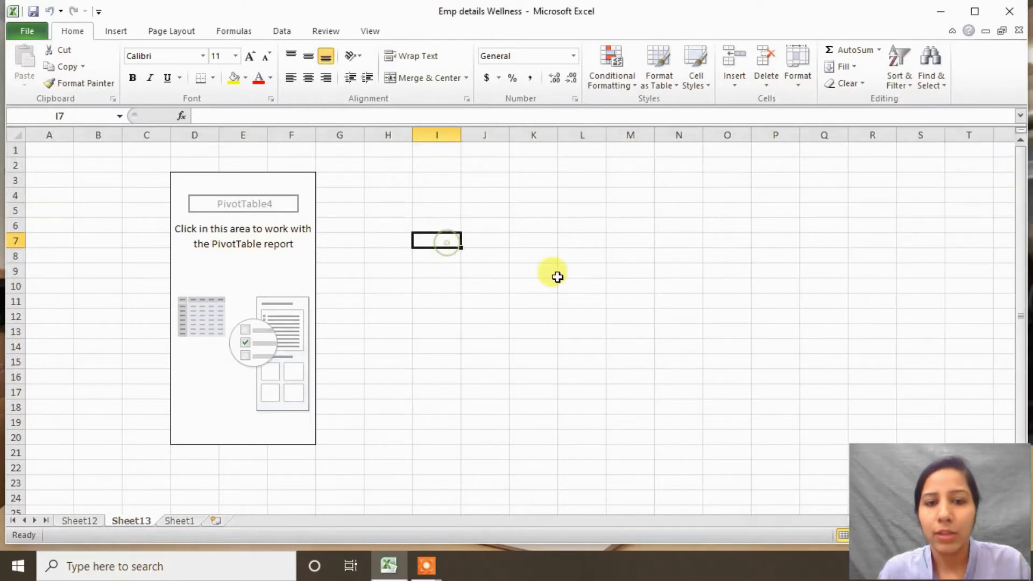
click(241, 269)
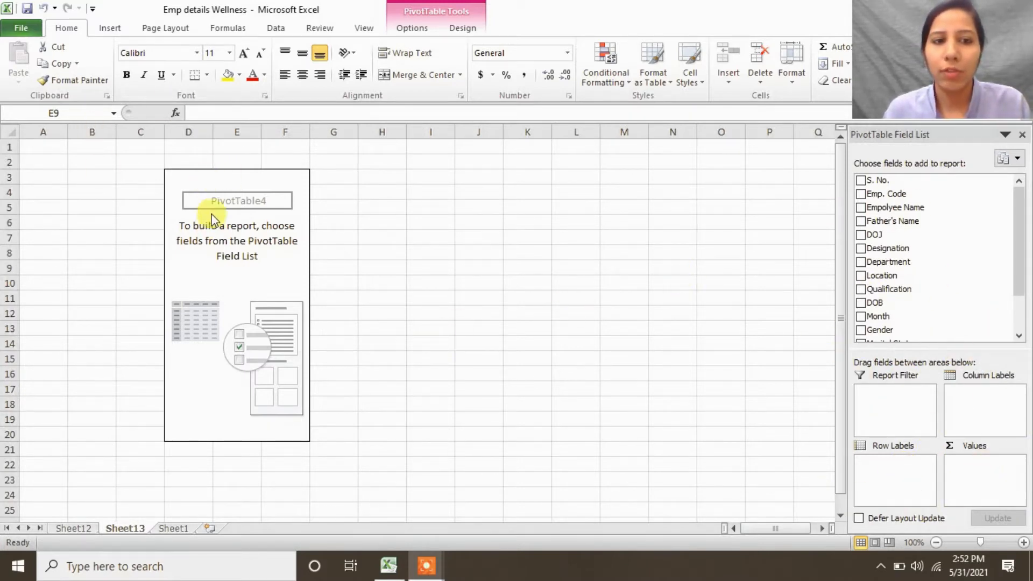
click(1017, 251)
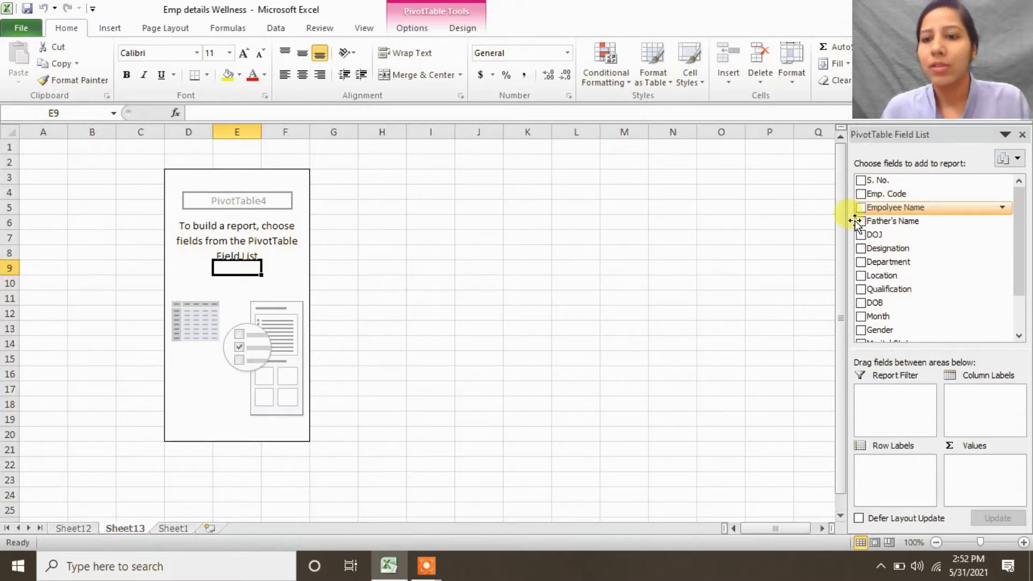
click(166, 527)
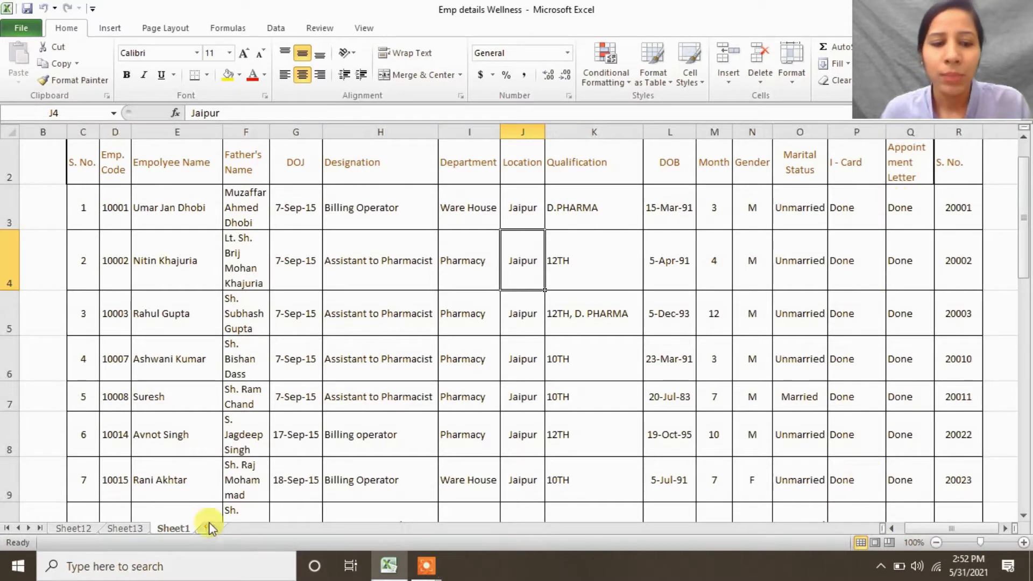
- Add the Empolyee Name field to the PivotTable on Sheet13 as row labels
click(125, 528)
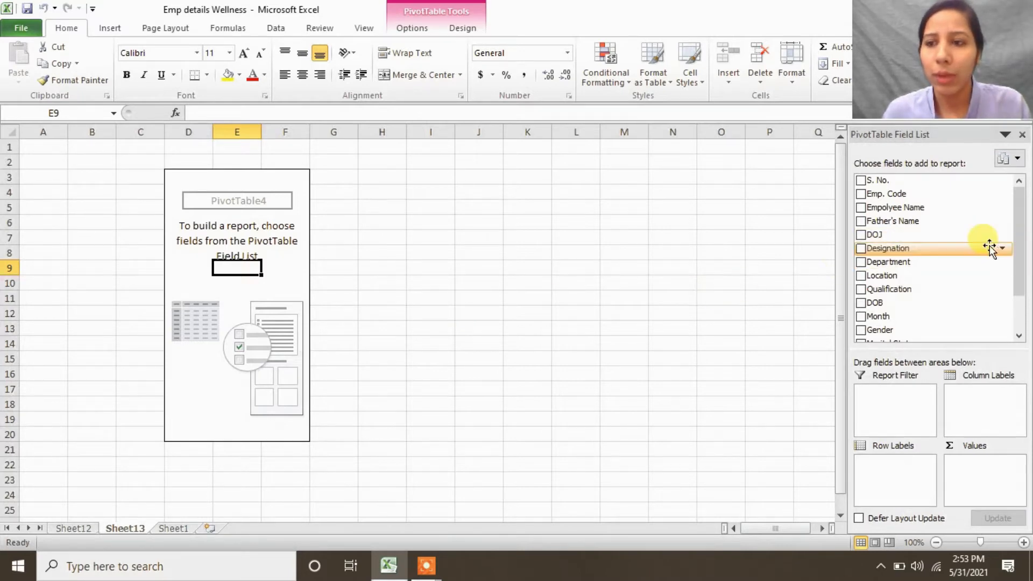
click(861, 208)
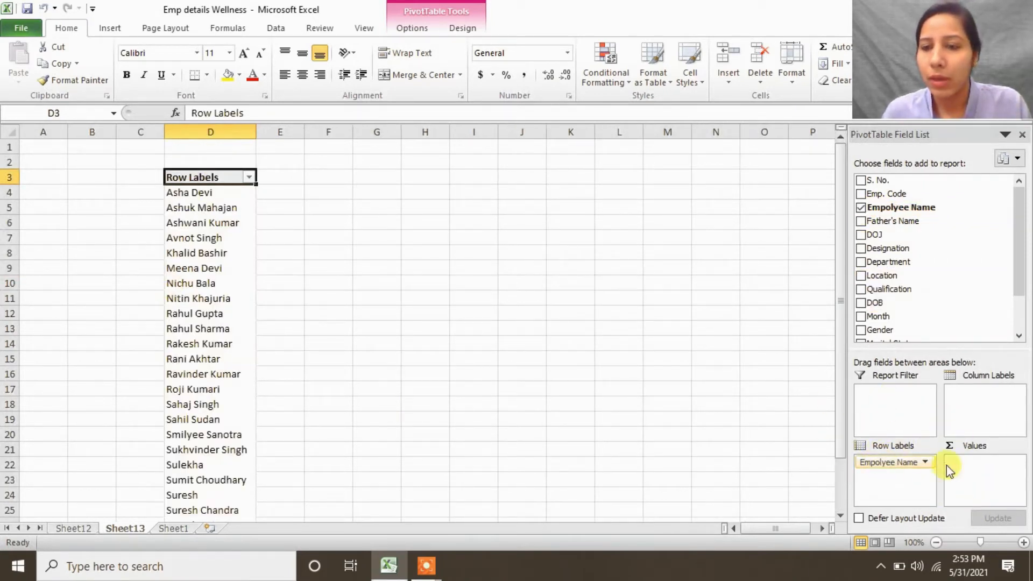
- Move Empolyee Name to the column labels and look through its filter list without filtering
drag(902, 467, 962, 403)
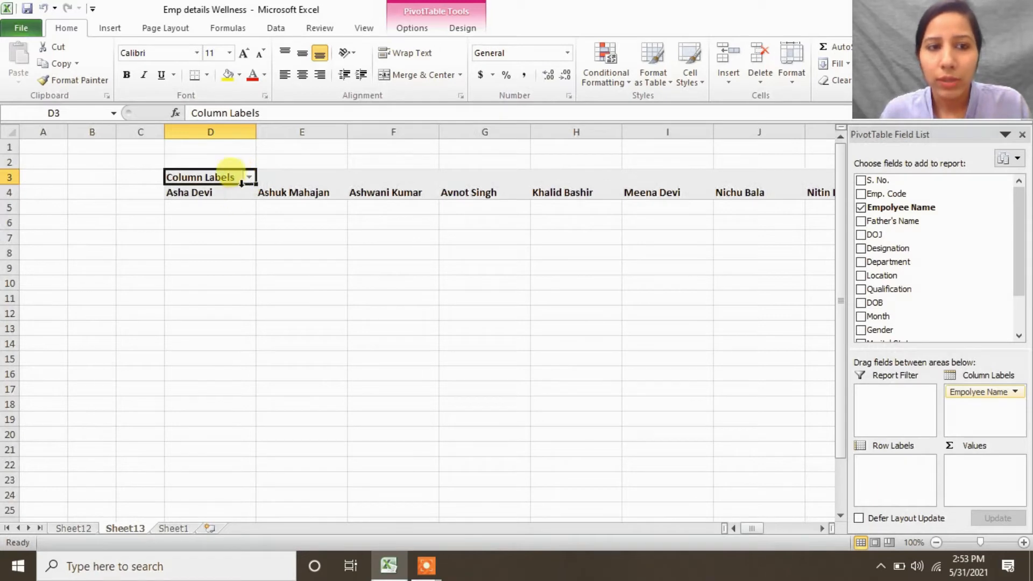
click(249, 177)
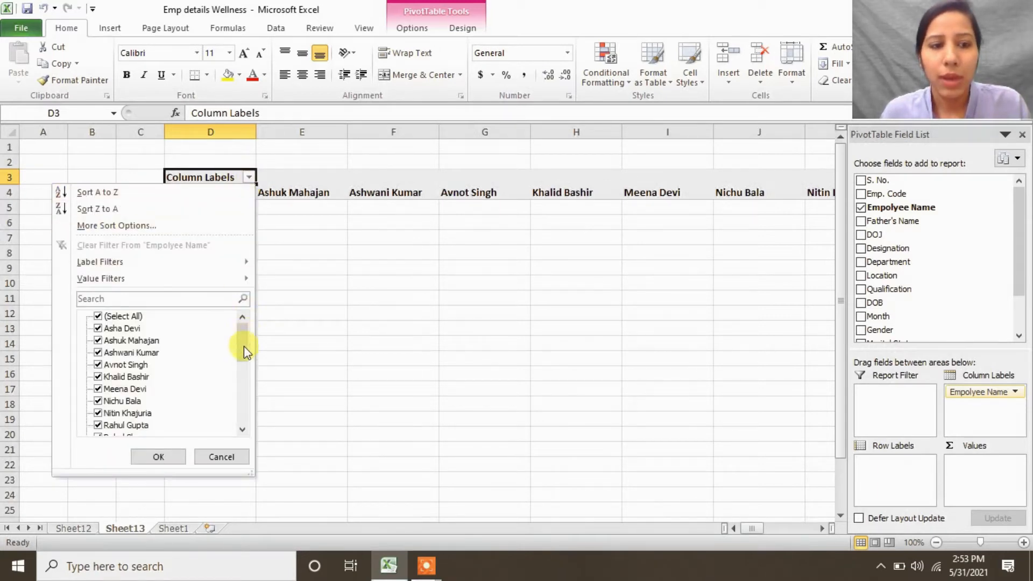
drag(242, 346, 237, 433)
click(231, 460)
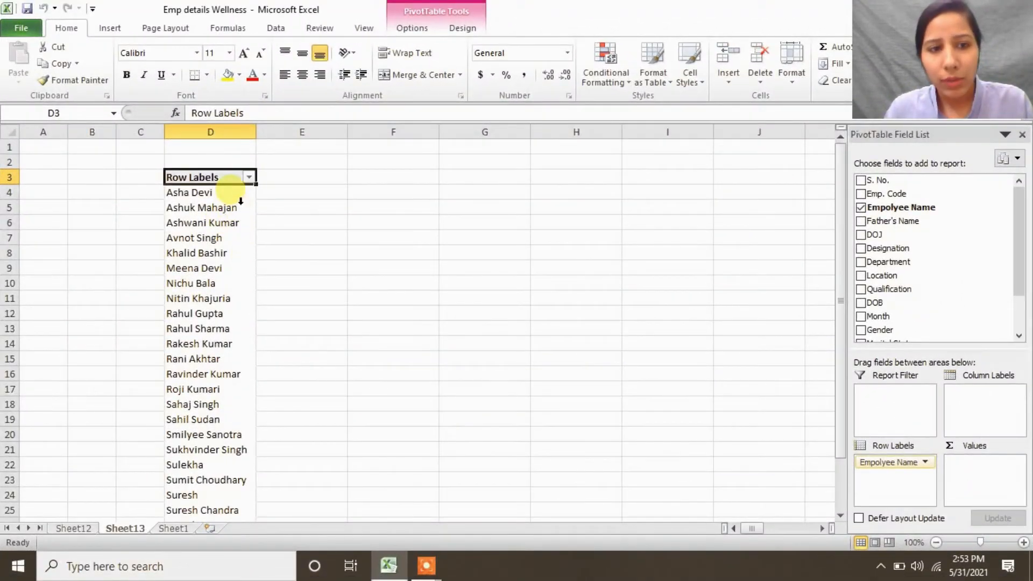
- Compare the employee names listed in the PivotTable with the full employee table on Sheet1
scroll(229, 339, down, 3)
scroll(231, 344, up, 3)
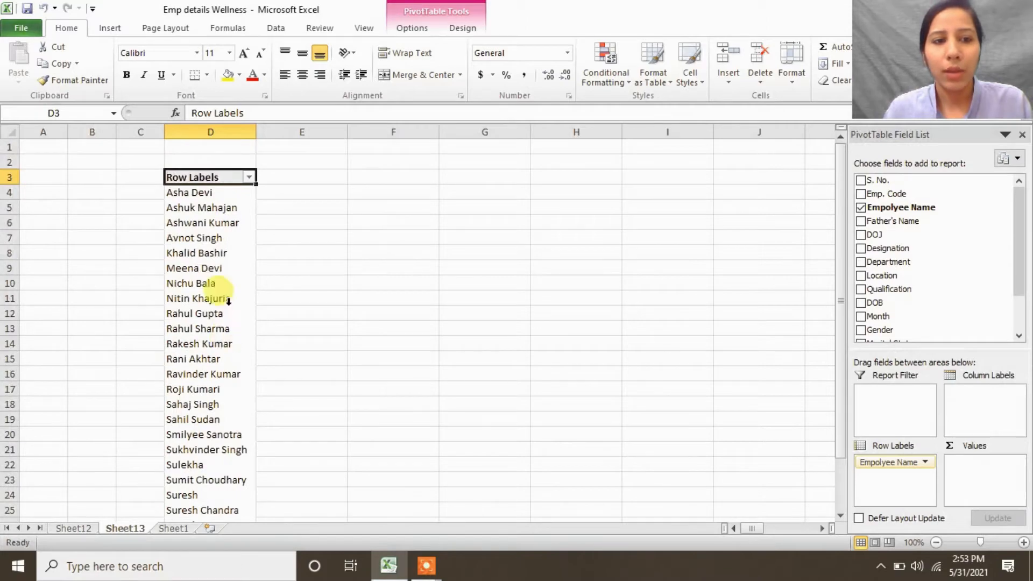
click(175, 529)
scroll(218, 402, down, 8)
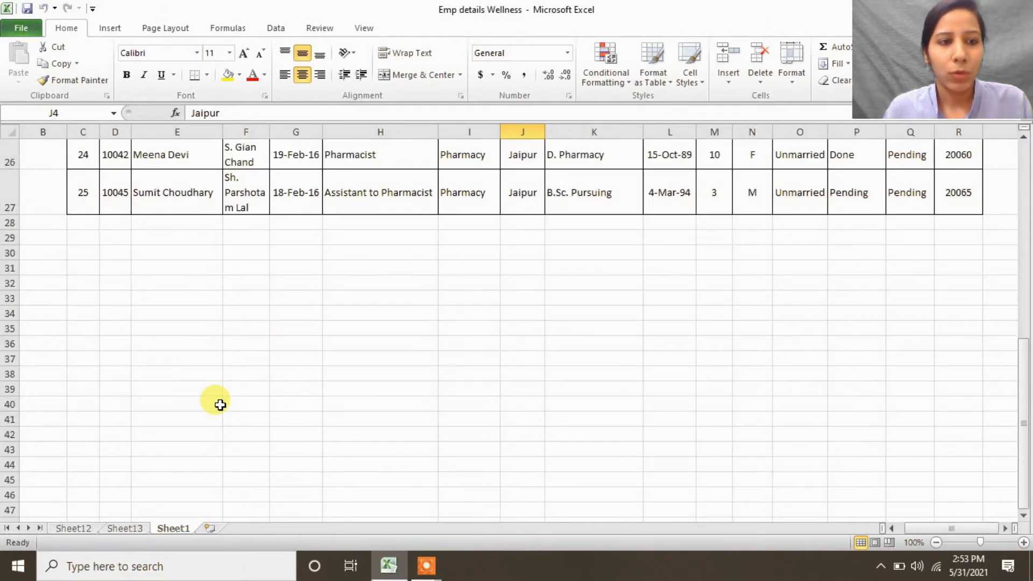
scroll(220, 405, up, 8)
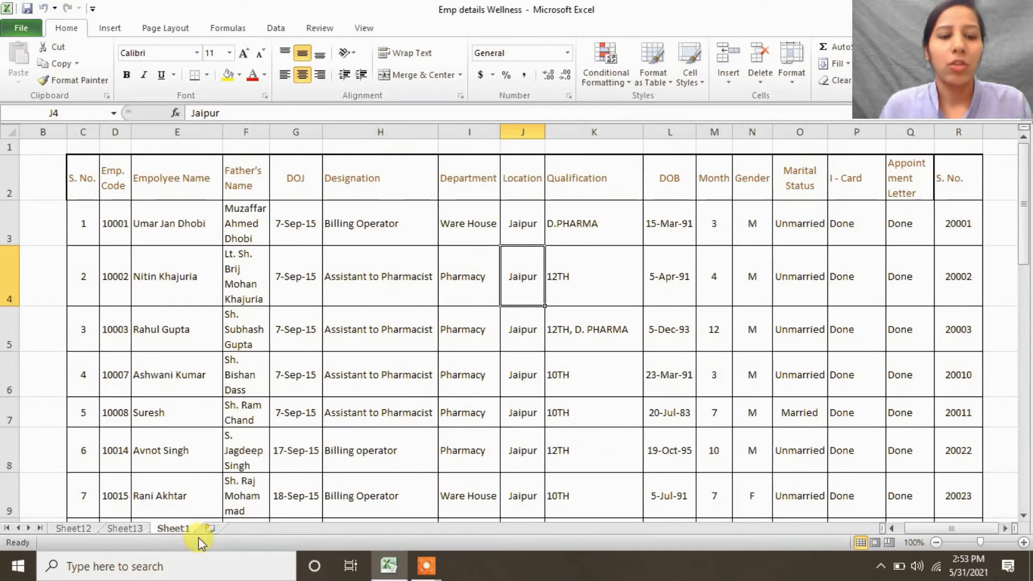
click(125, 529)
scroll(231, 346, down, 2)
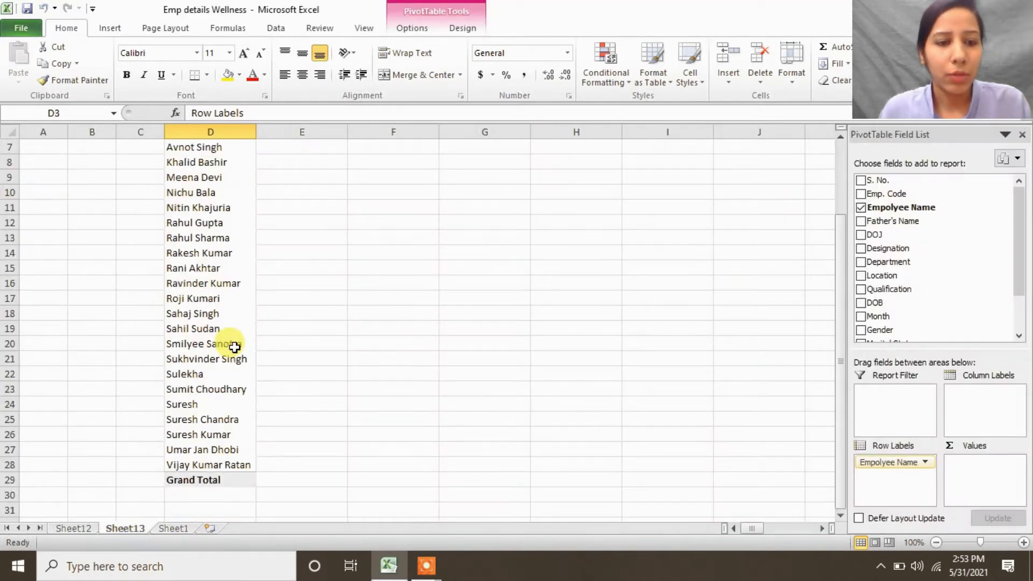
scroll(234, 347, up, 1)
scroll(235, 347, up, 1)
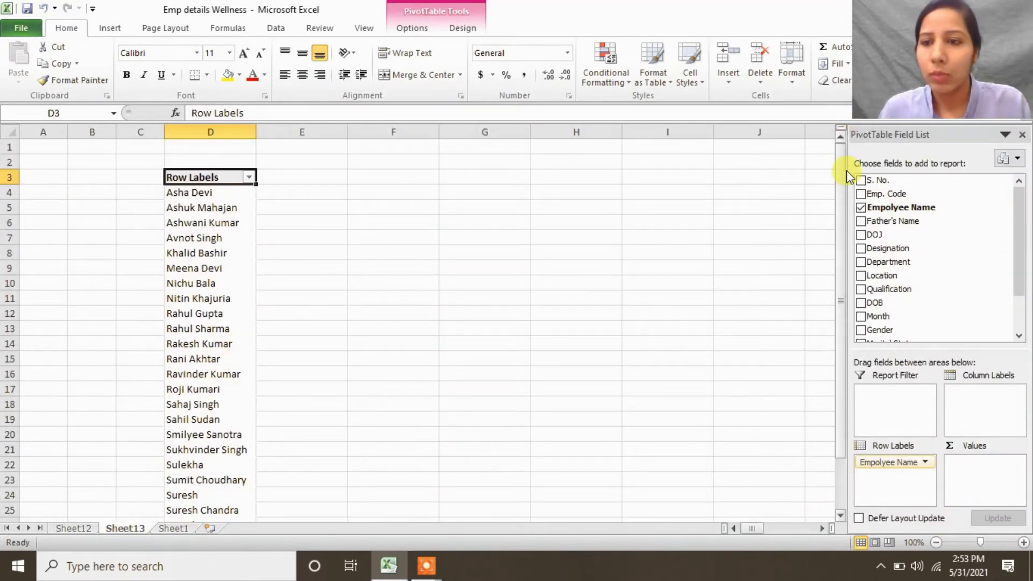
- Add Emp. Code to the row labels and place it above Empolyee Name, grouping each name under its code
drag(886, 198, 878, 479)
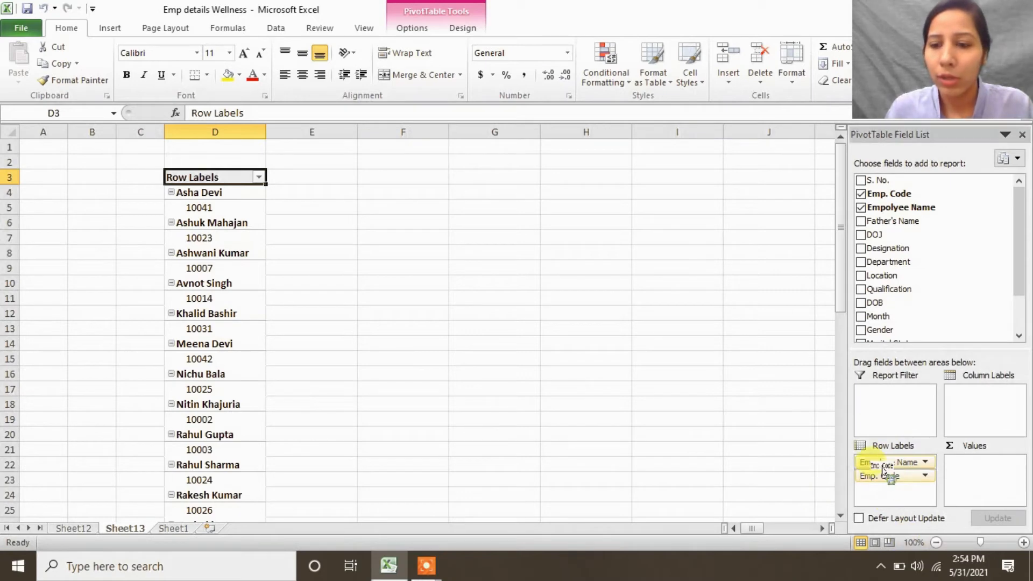
drag(895, 466, 897, 494)
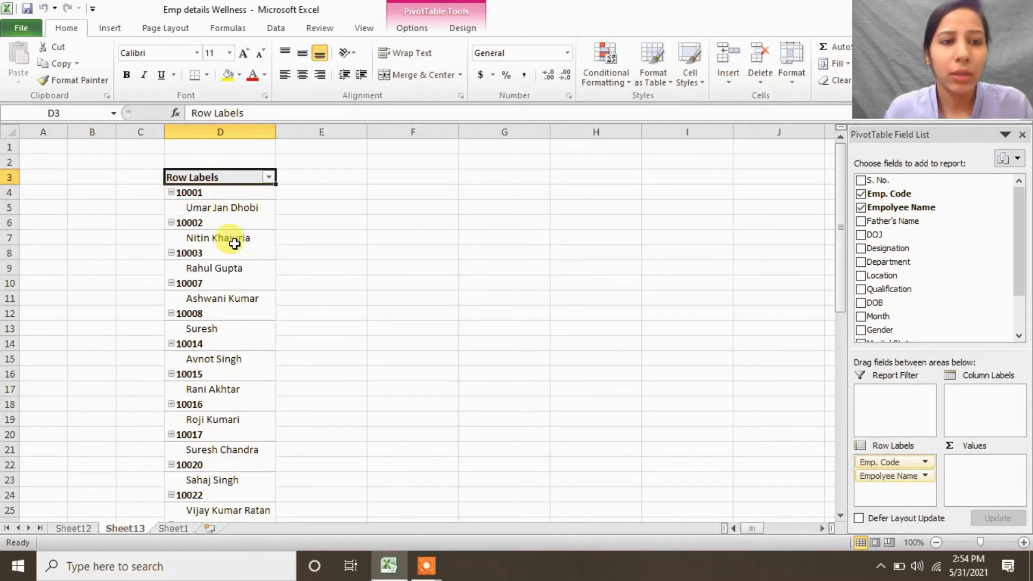
- Examine the employees grouped by code, and collapse and re-expand the second code's group
scroll(231, 272, down, 4)
scroll(231, 276, down, 10)
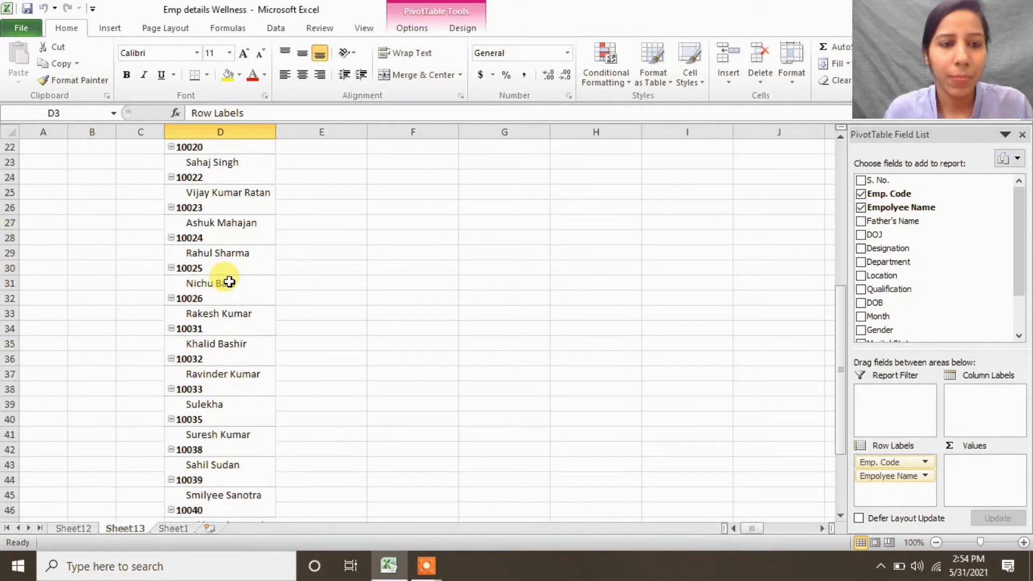
scroll(226, 274, up, 14)
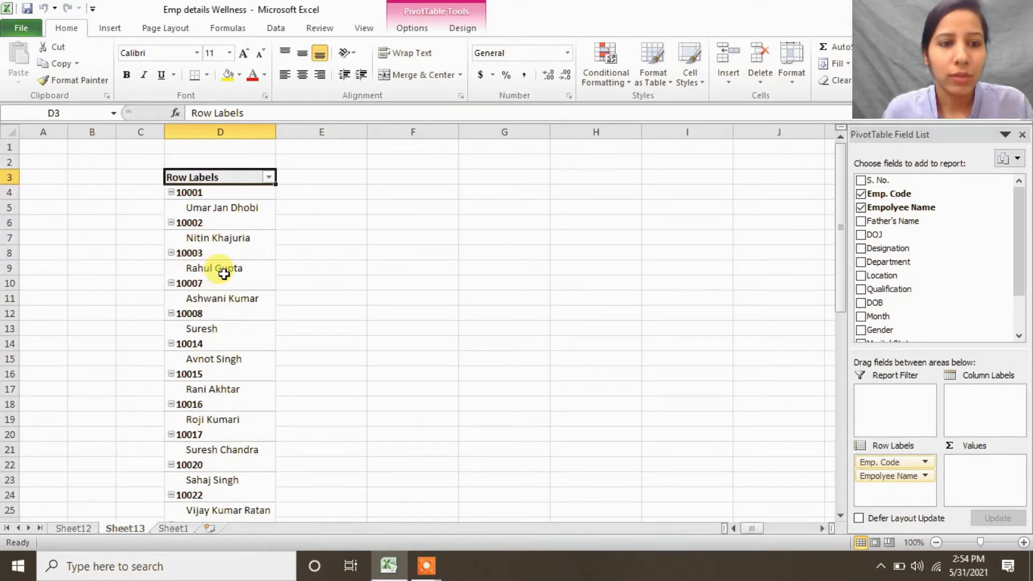
click(171, 223)
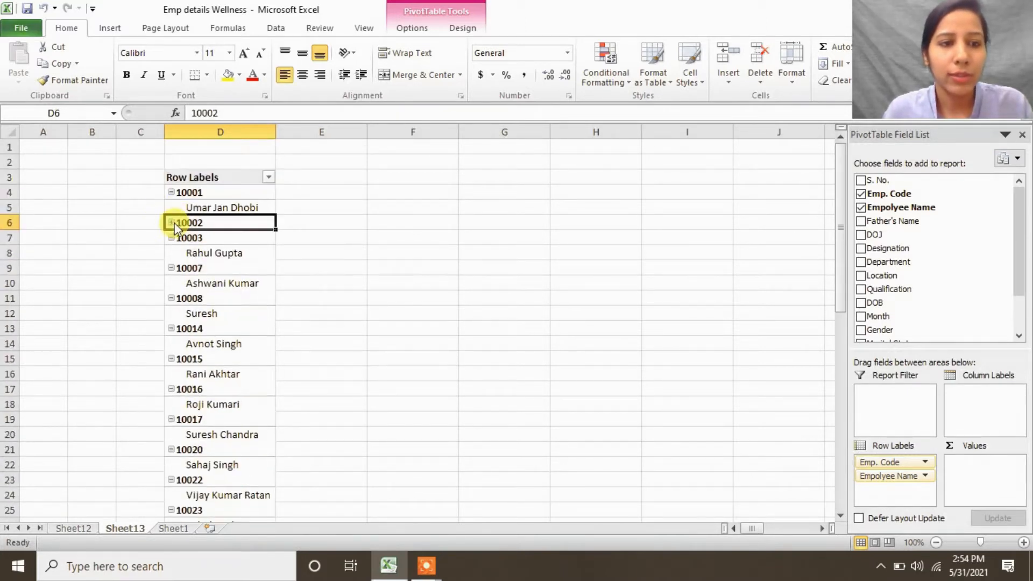
click(171, 222)
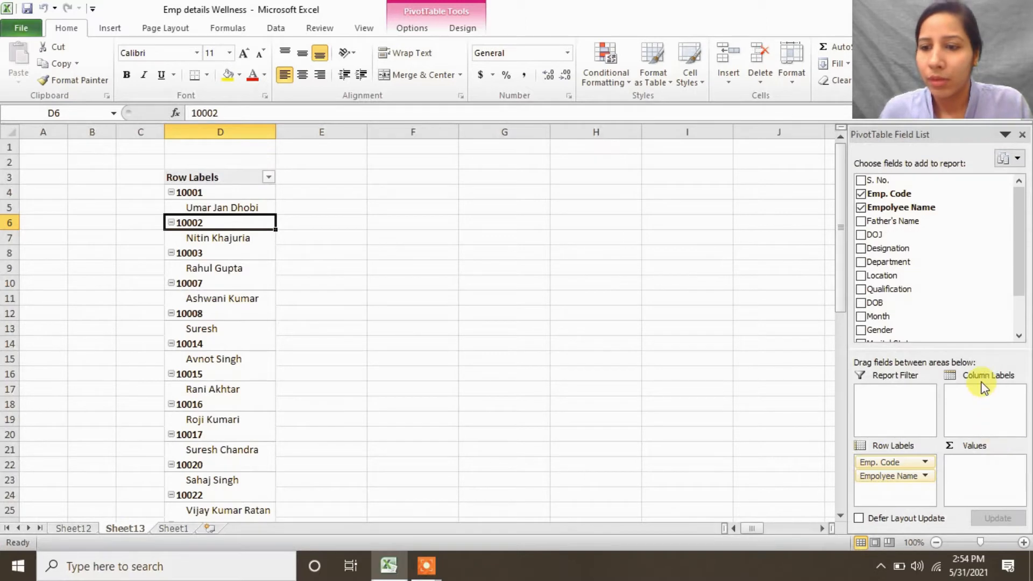
- Add the Designation field to the PivotTable and make it the report filter
drag(1017, 271, 1017, 323)
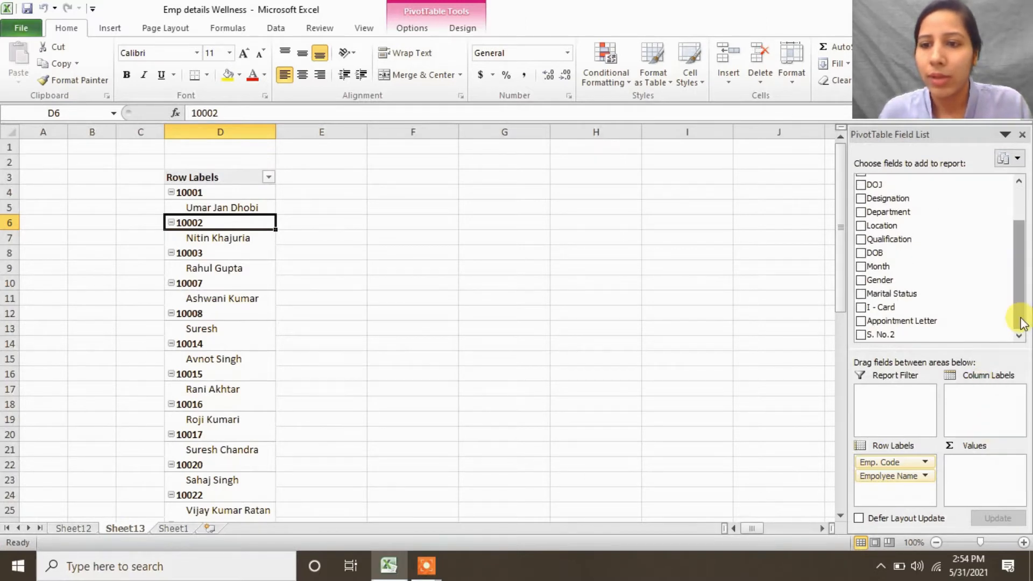
drag(1022, 280, 1022, 246)
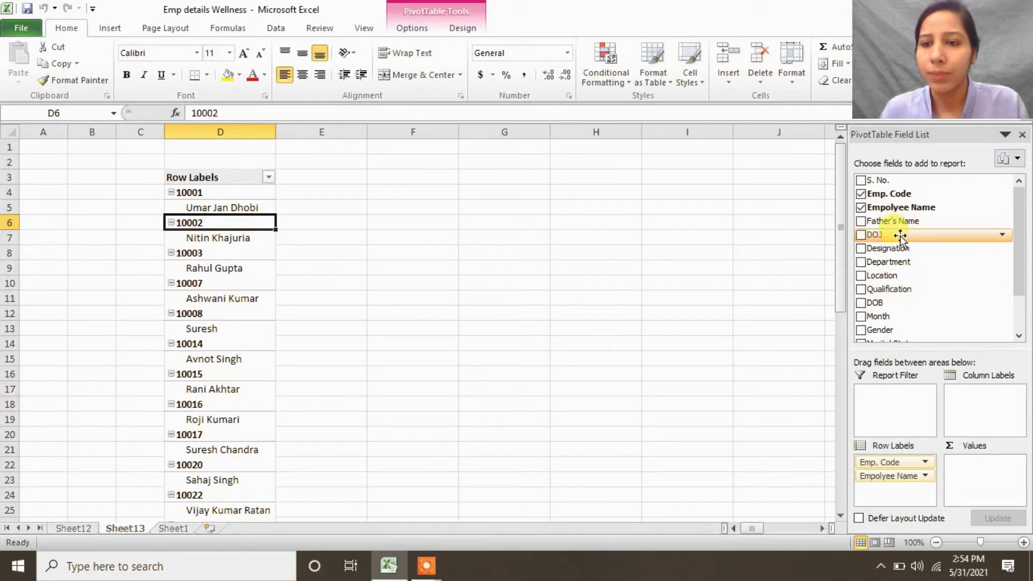
click(861, 249)
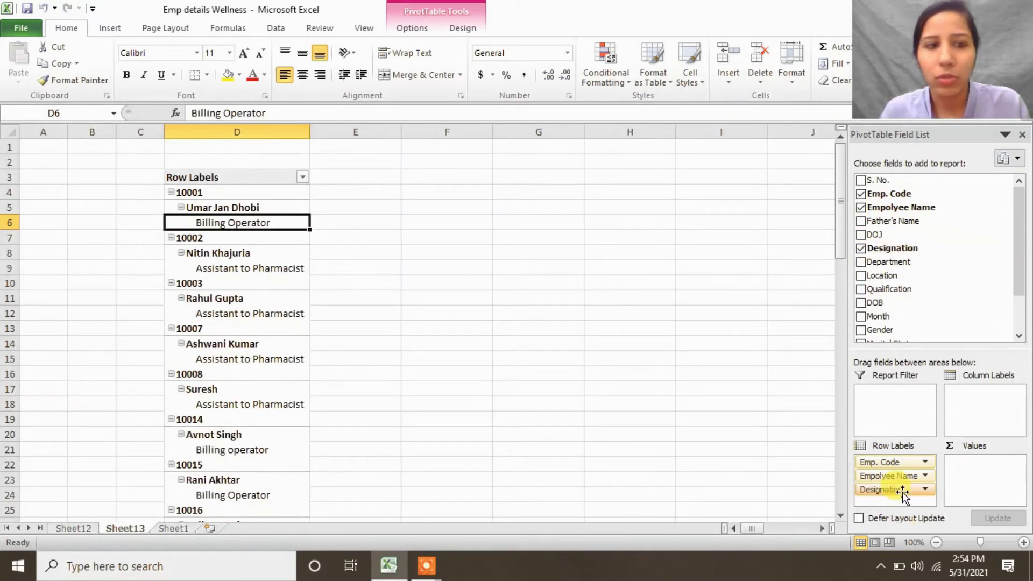
drag(905, 492, 895, 403)
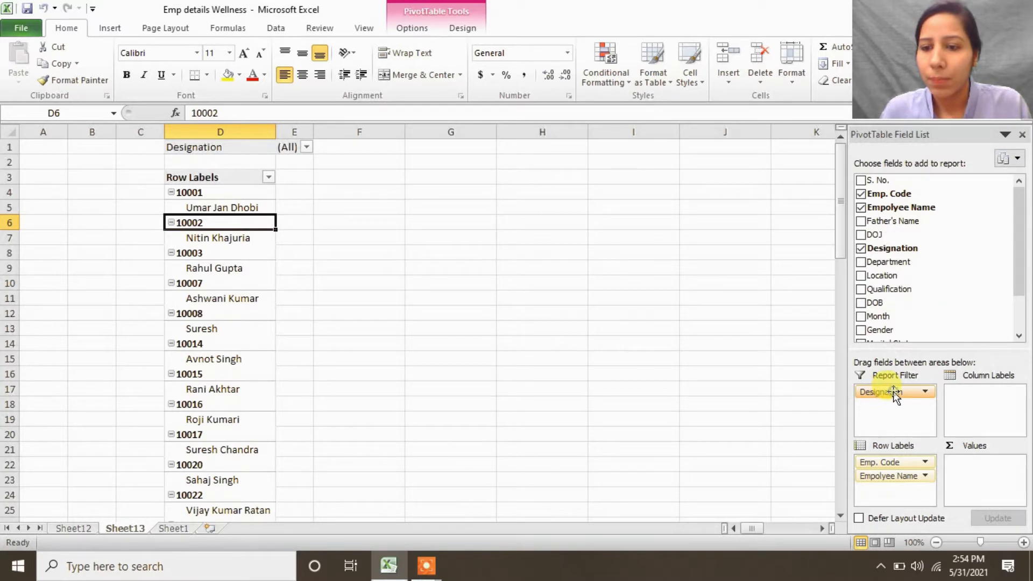
- Move Designation to the values area, review the available summary calculations and summarize it by Product
drag(893, 393, 983, 469)
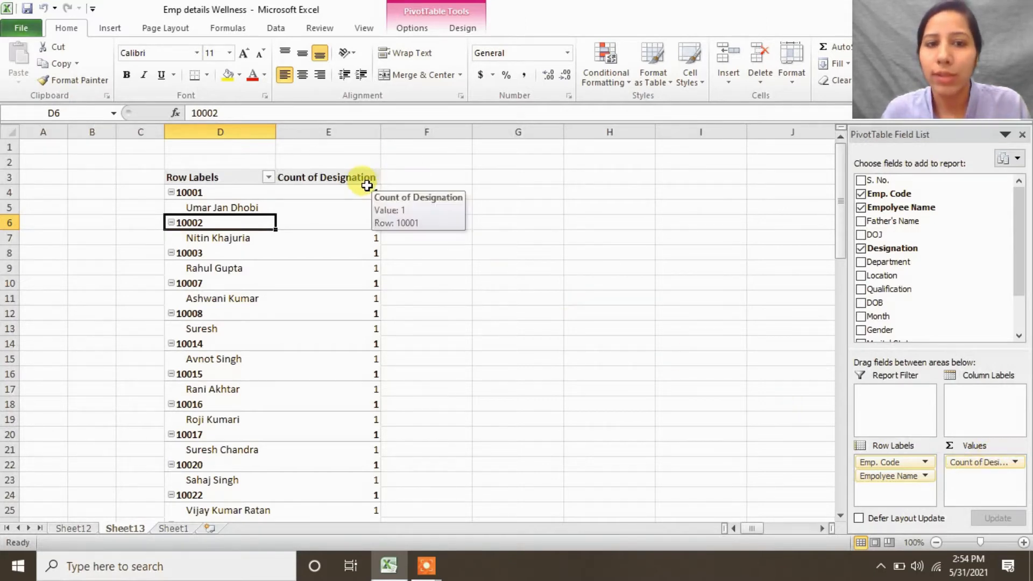
click(1014, 462)
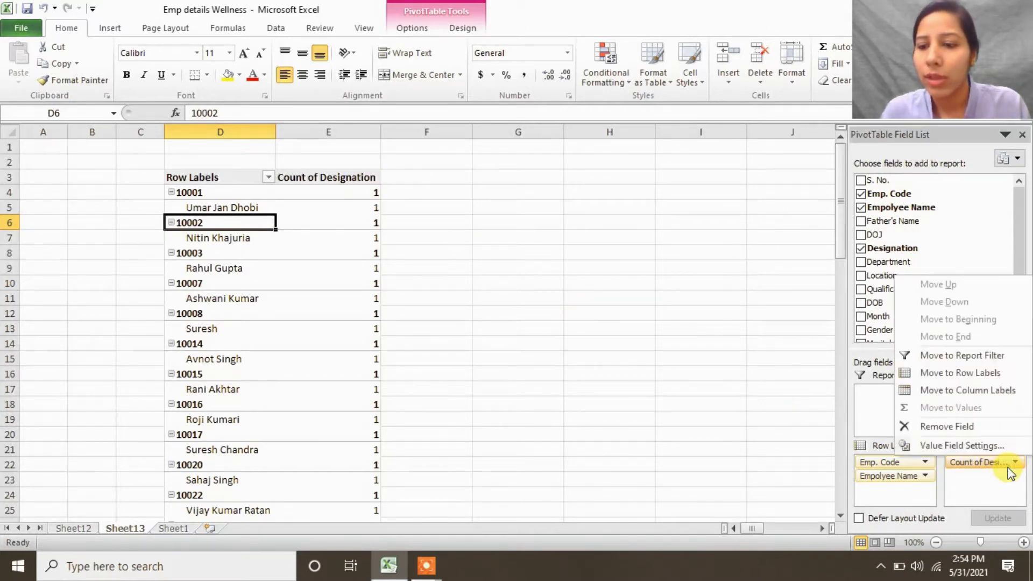
click(964, 447)
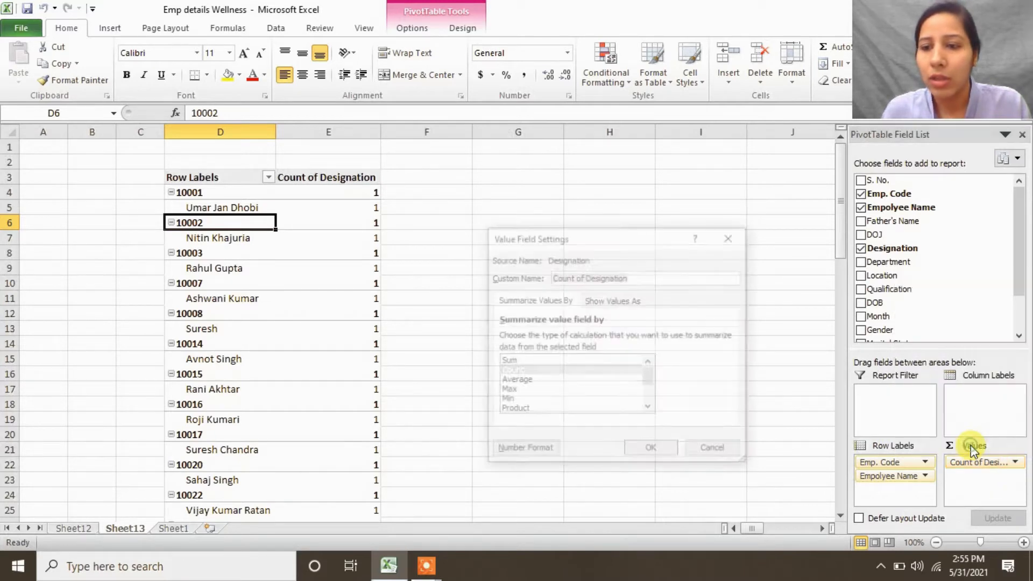
drag(650, 379, 652, 405)
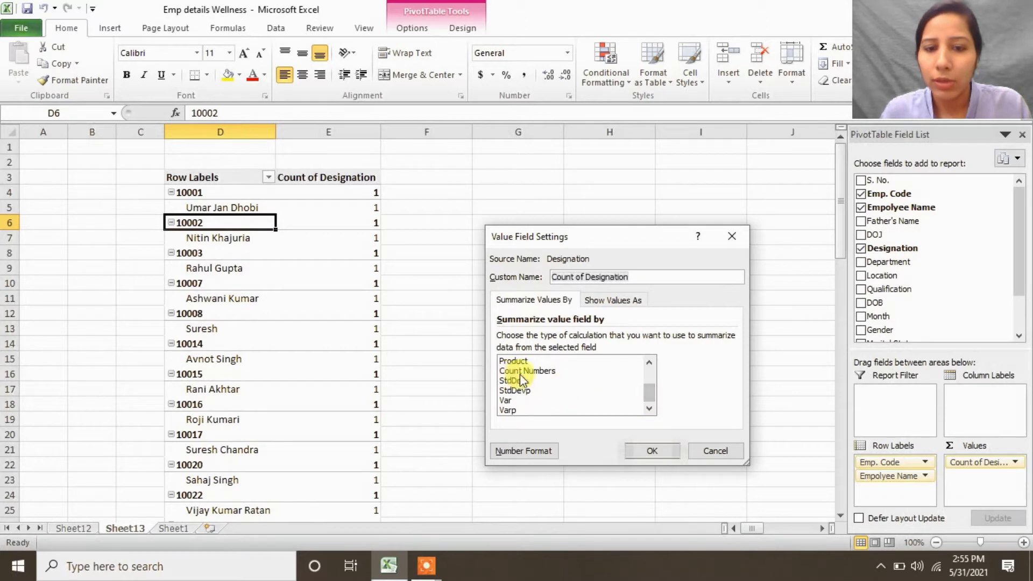
drag(650, 393, 651, 363)
click(531, 363)
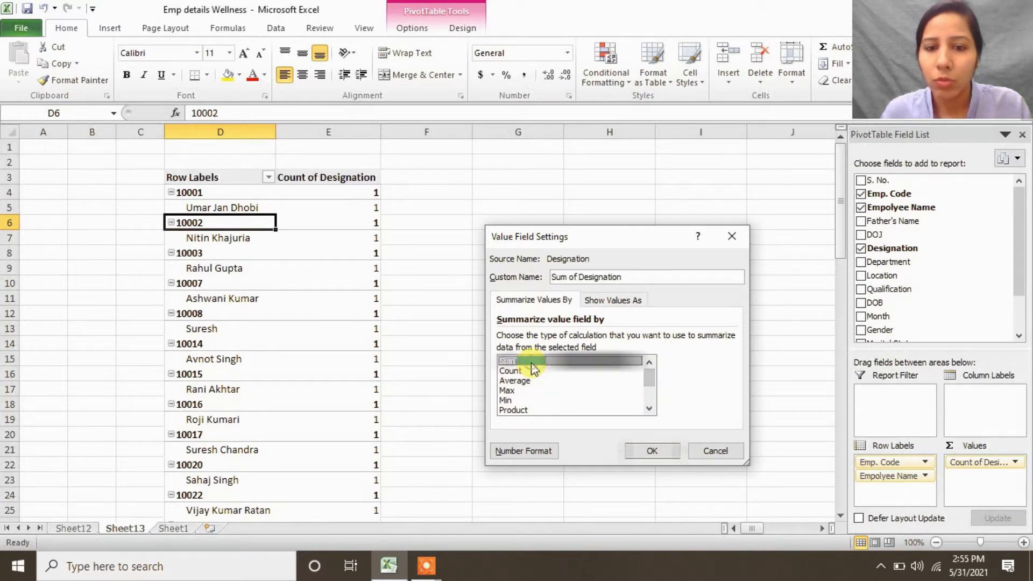
click(515, 380)
click(516, 409)
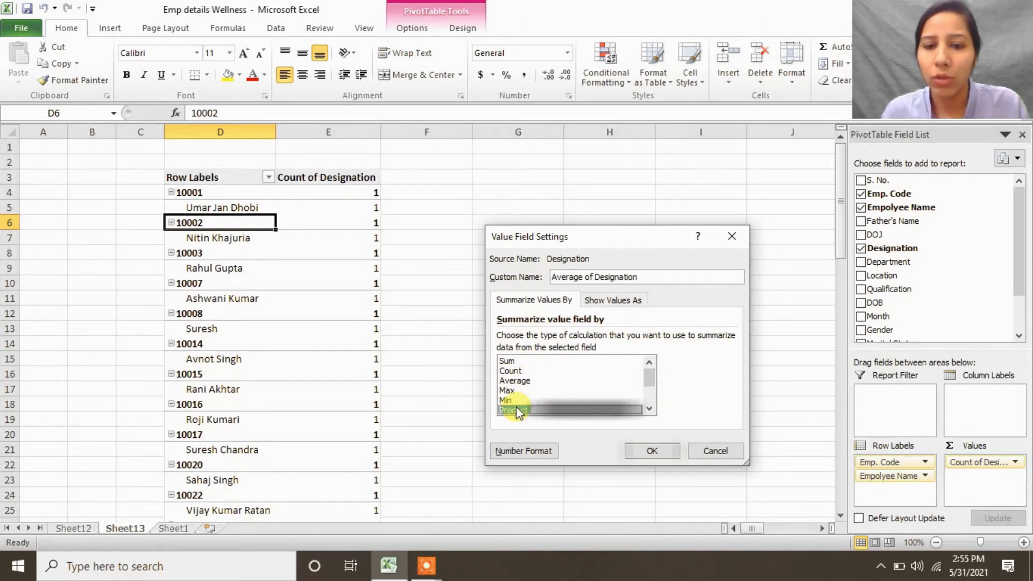
click(670, 450)
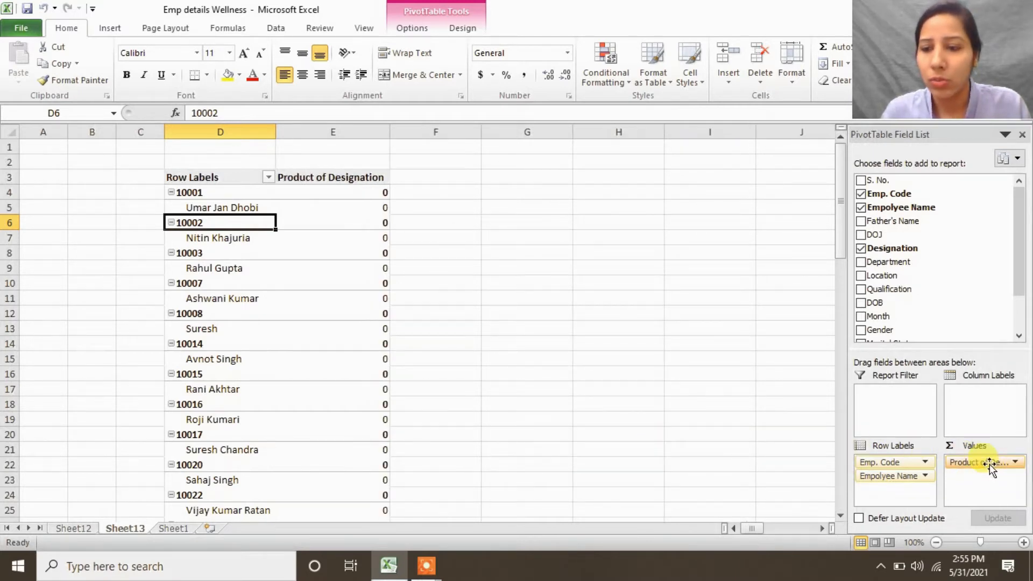
- Move Designation to the column labels and look at the column and row label filter lists
drag(991, 467, 985, 401)
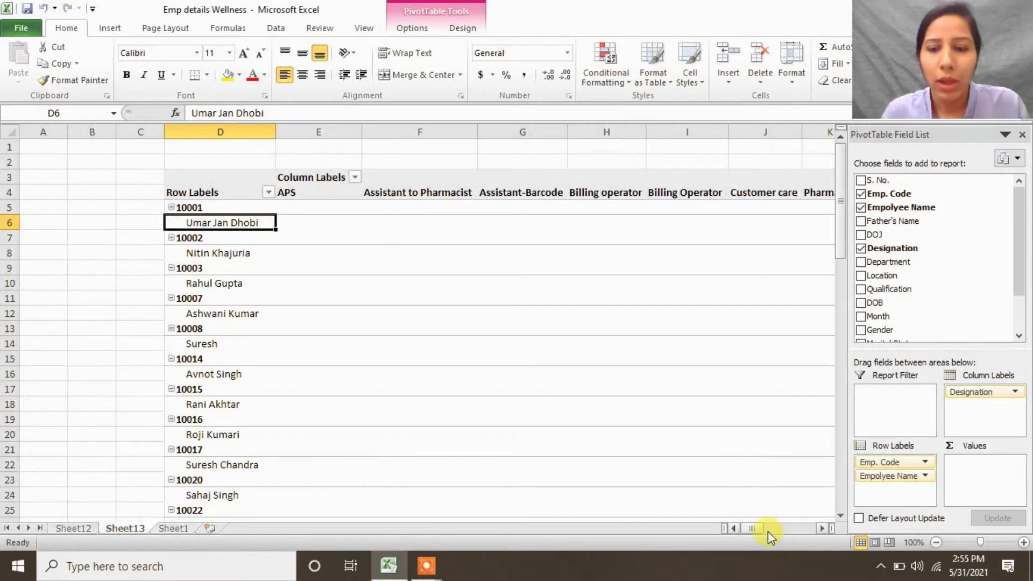
mouse_move(754, 532)
mouse_down()
mouse_move(792, 532)
mouse_move(755, 531)
mouse_up()
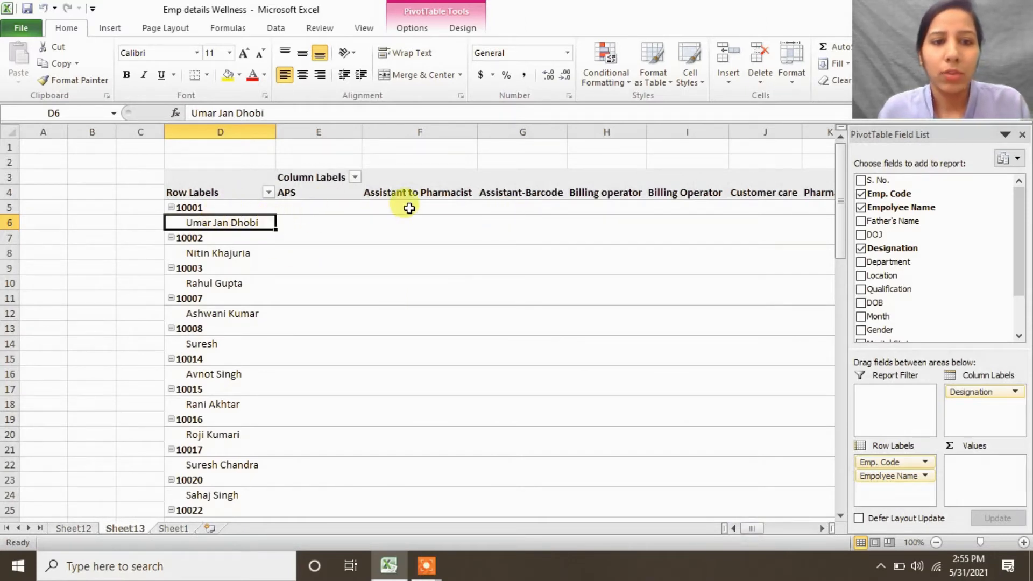
click(354, 177)
click(411, 183)
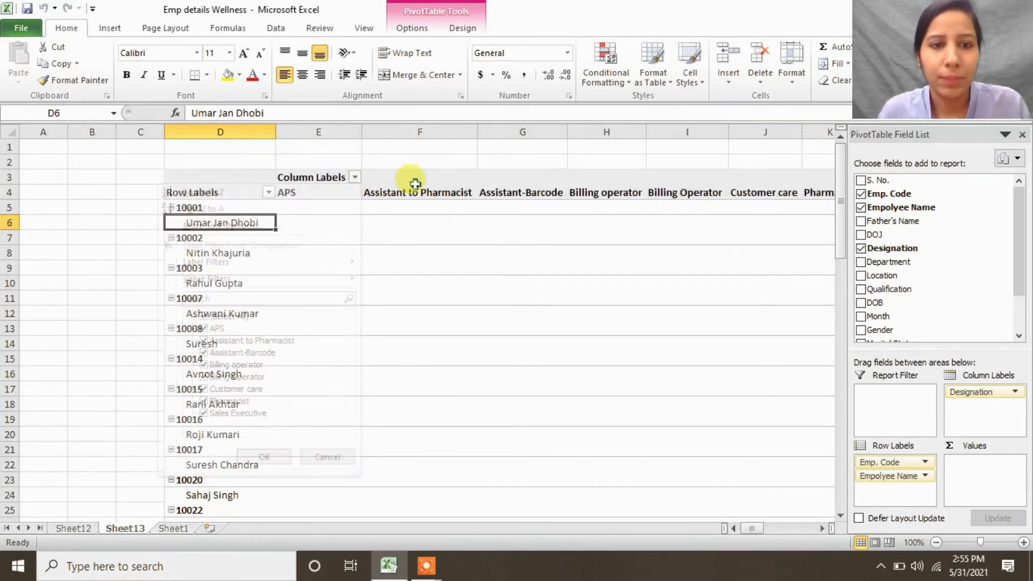
click(269, 193)
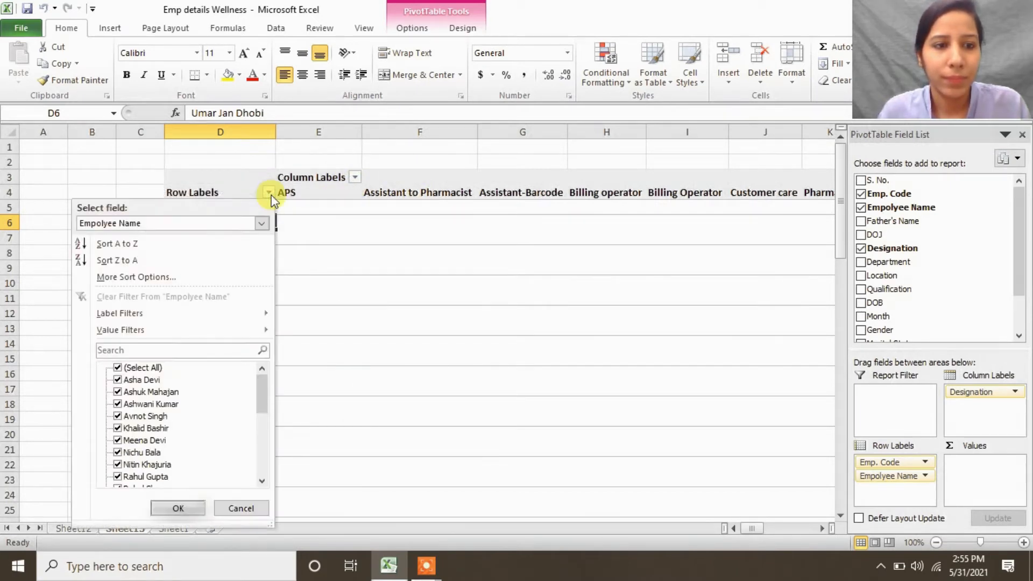
click(272, 201)
- Move Designation back to the report filter and filter the PivotTable to APS
drag(985, 392, 879, 396)
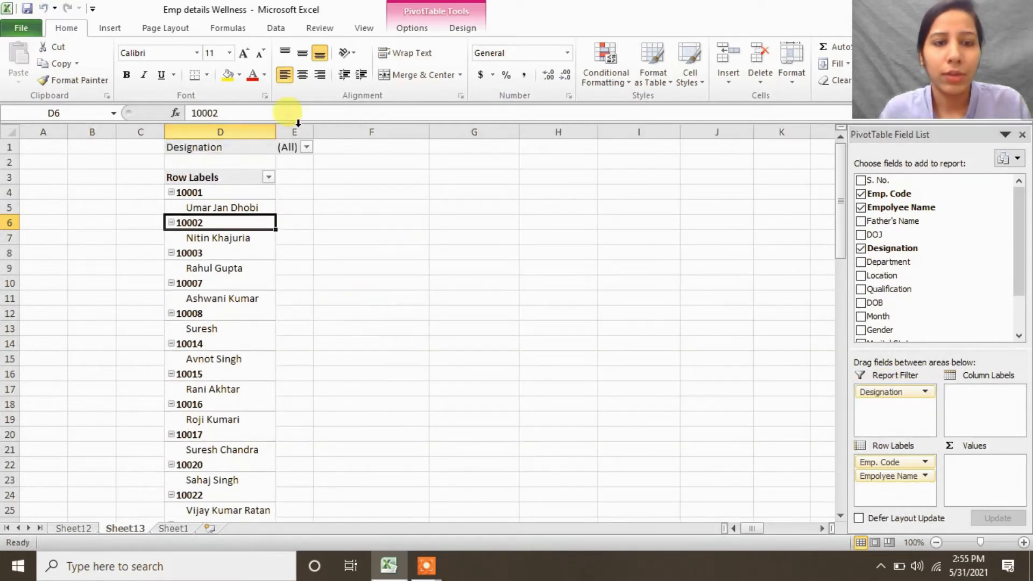
click(305, 148)
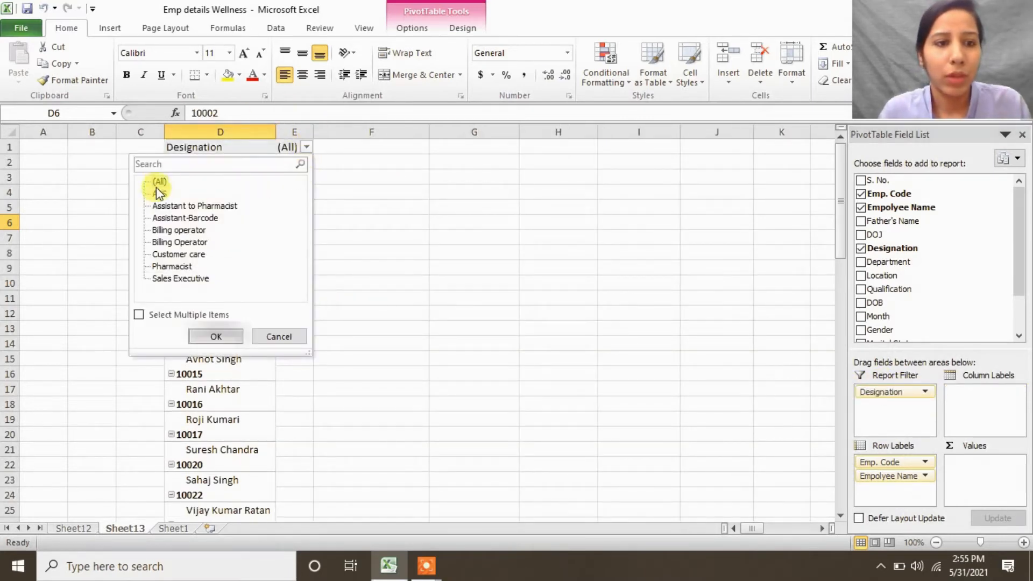
click(215, 336)
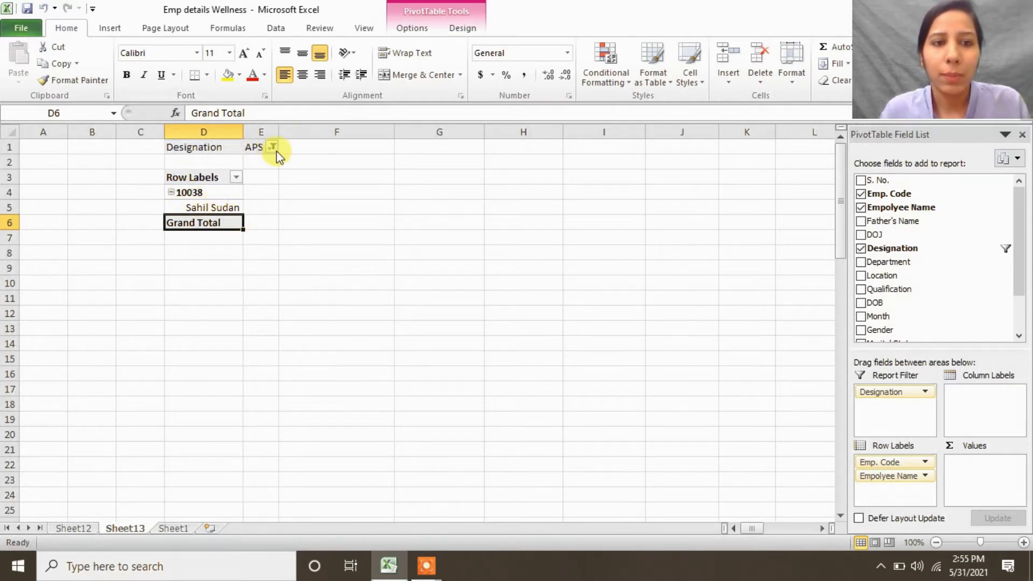
- Filter the PivotTable's Designation report filter to Pharmacist and, after that, to Sales Executive
click(273, 147)
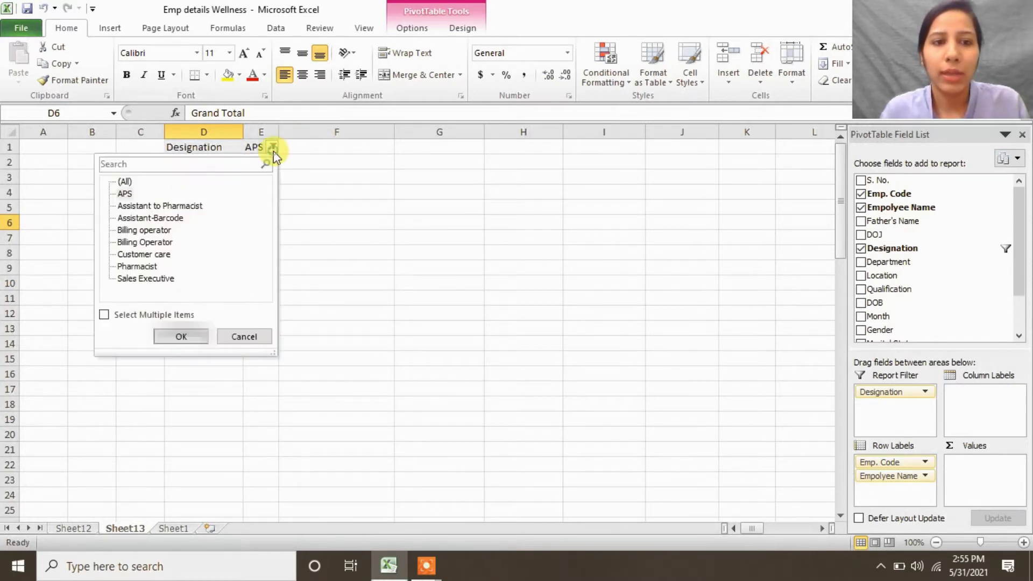
click(139, 267)
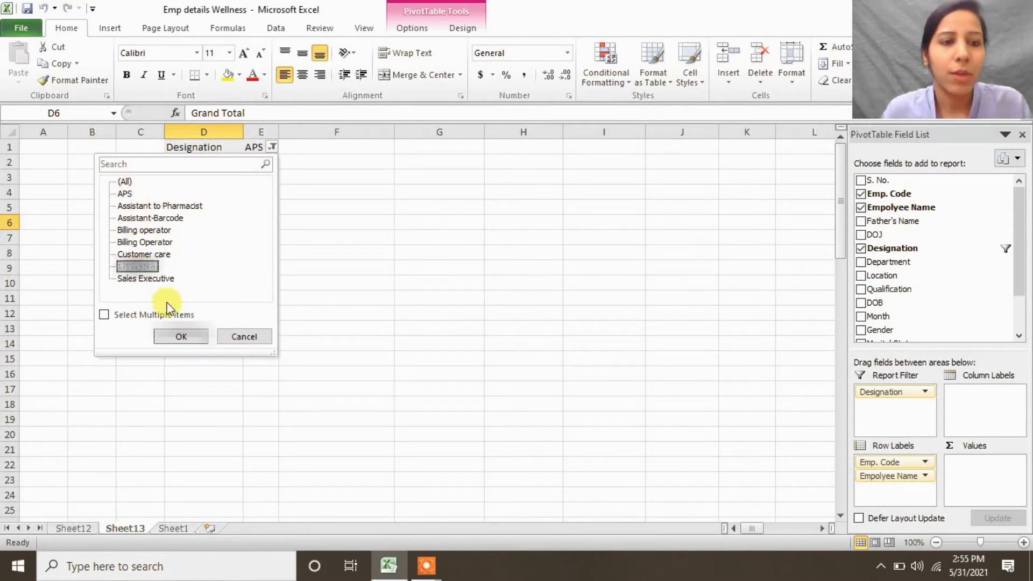
click(180, 336)
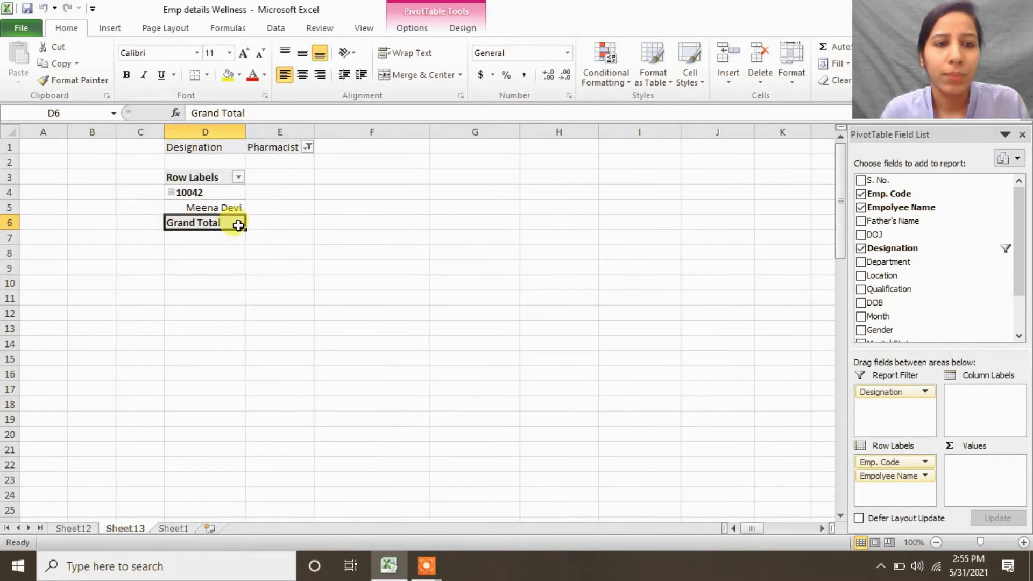
click(308, 148)
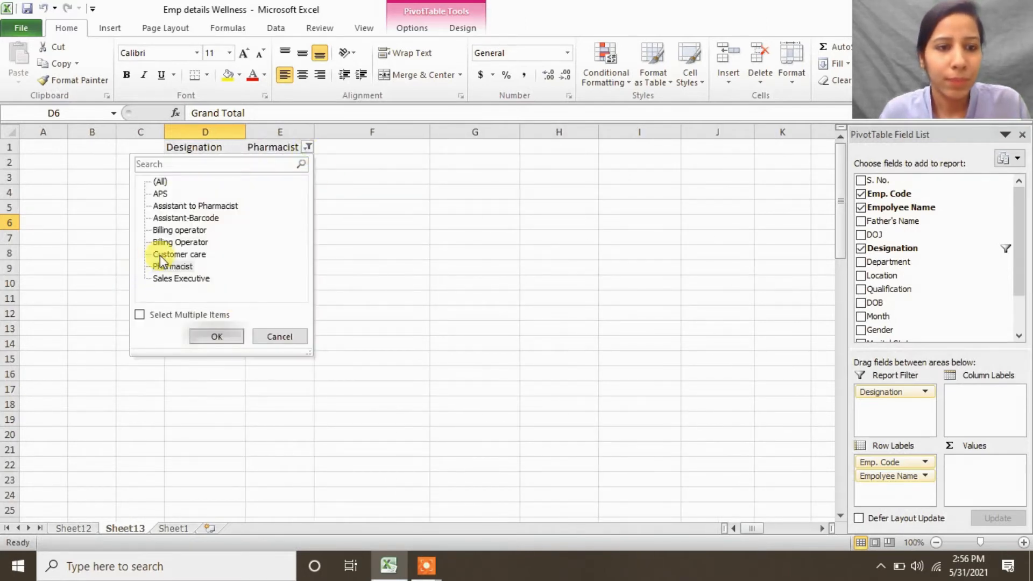
click(173, 280)
click(215, 338)
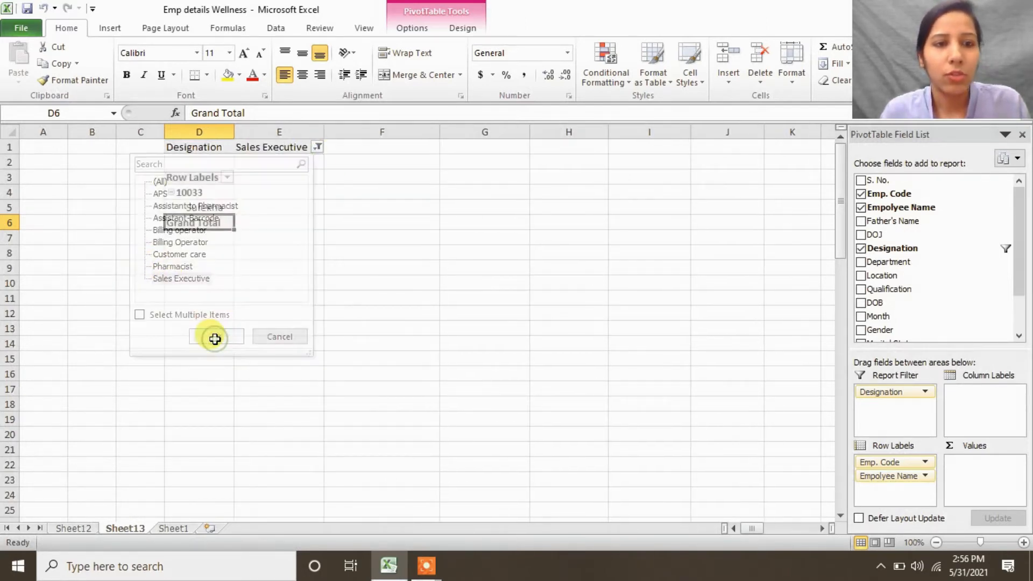
- Filter the PivotTable by designation to Assistant-Barcode
click(318, 147)
click(195, 216)
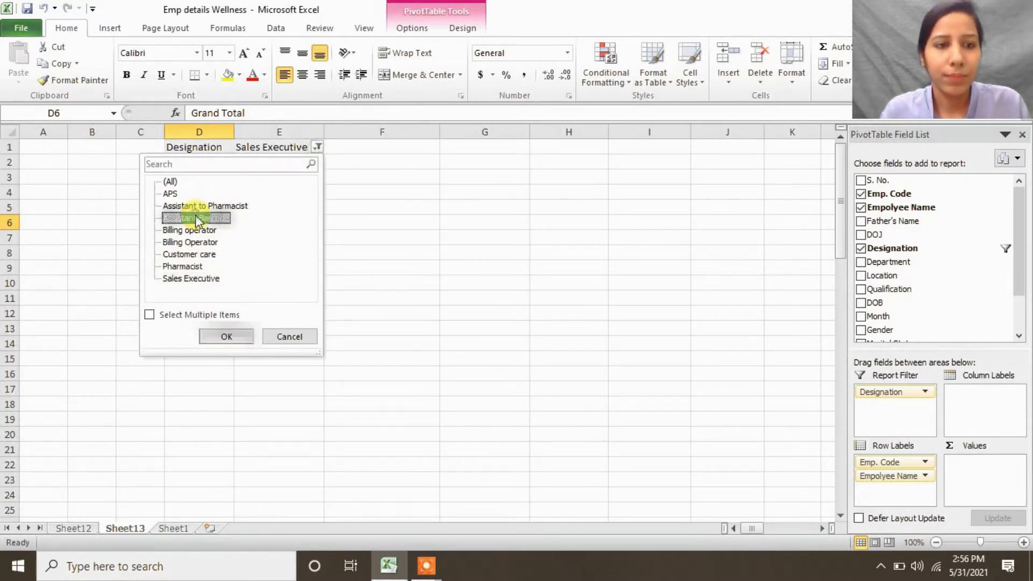
click(226, 336)
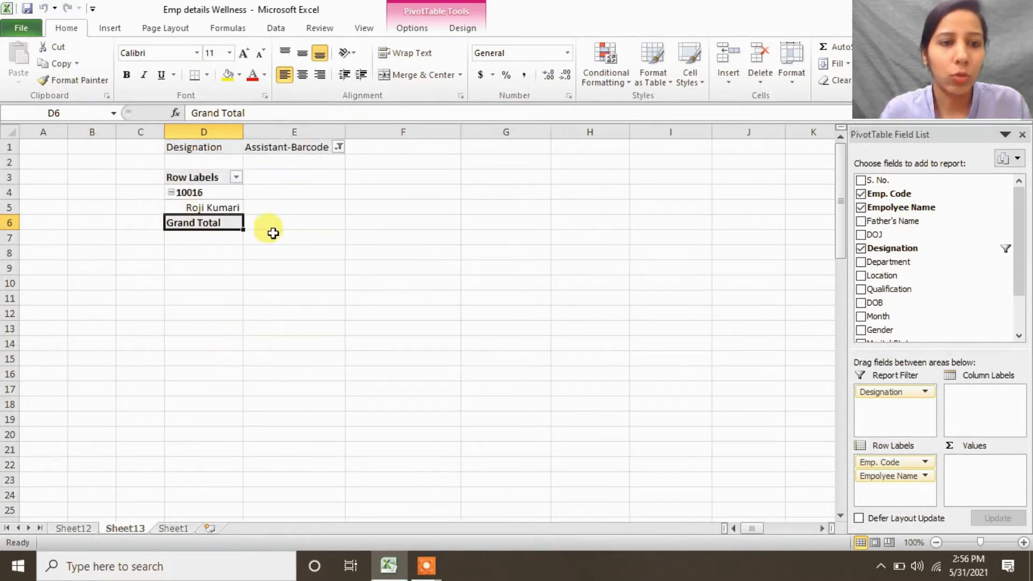
- Set the Designation report filter back to (All) and look through the full employee list
click(337, 148)
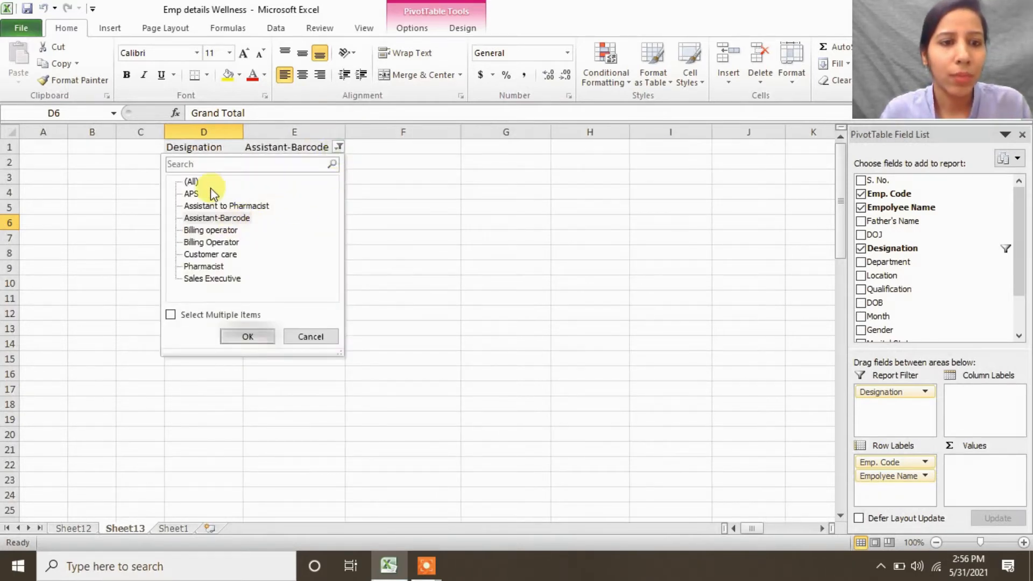
click(192, 182)
click(244, 333)
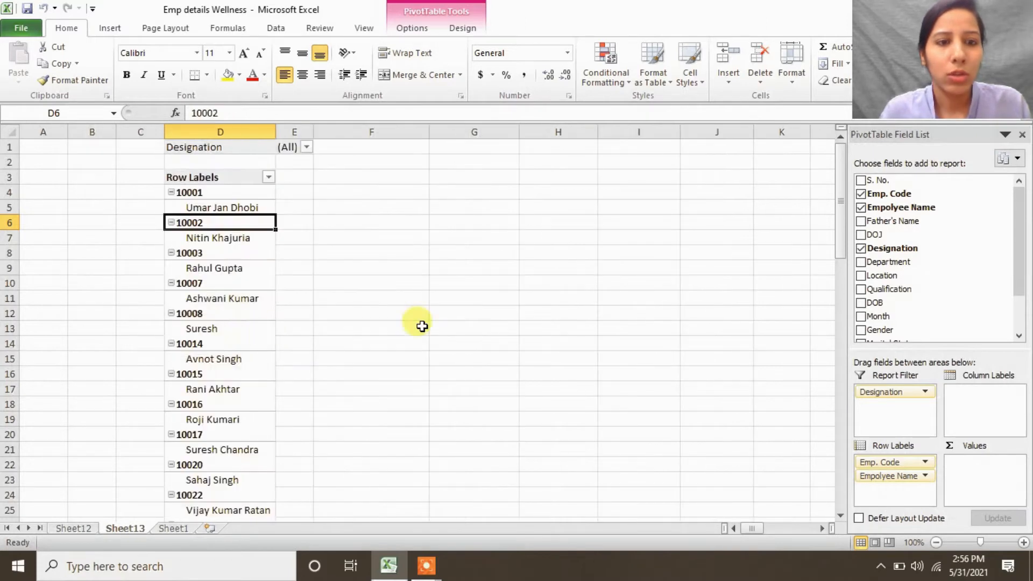
scroll(260, 223, down, 12)
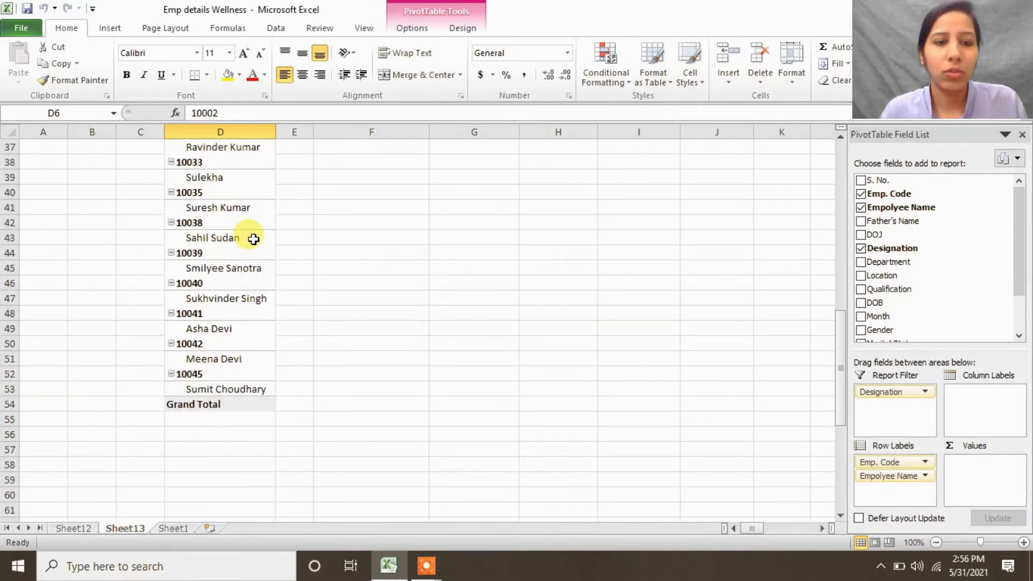
scroll(254, 238, up, 6)
scroll(253, 238, up, 6)
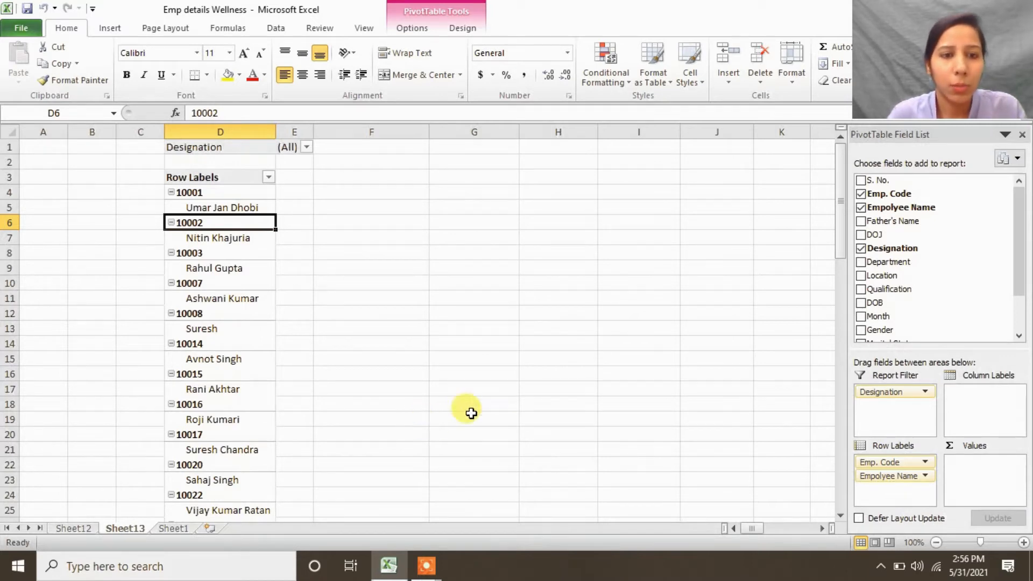
- Add Marital Status as a second report filter below Designation and filter Designation to Assistant-Barcode
drag(1021, 286, 1017, 318)
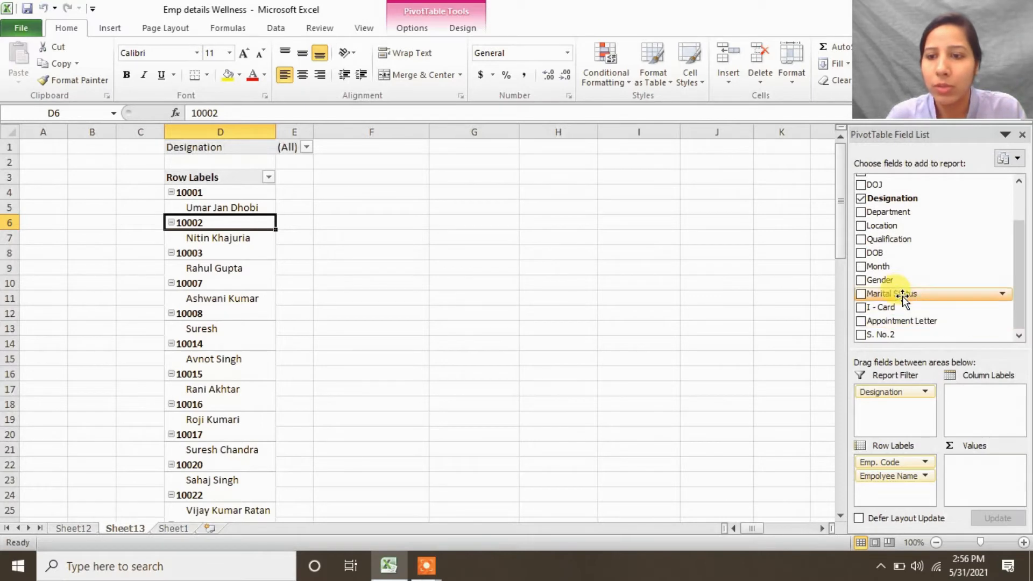
drag(904, 296, 895, 408)
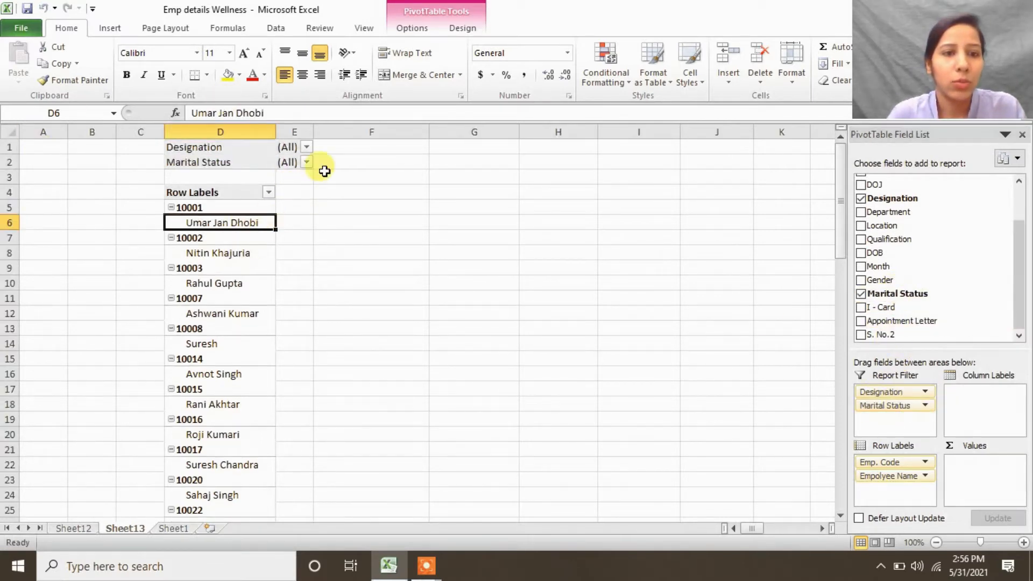
click(307, 151)
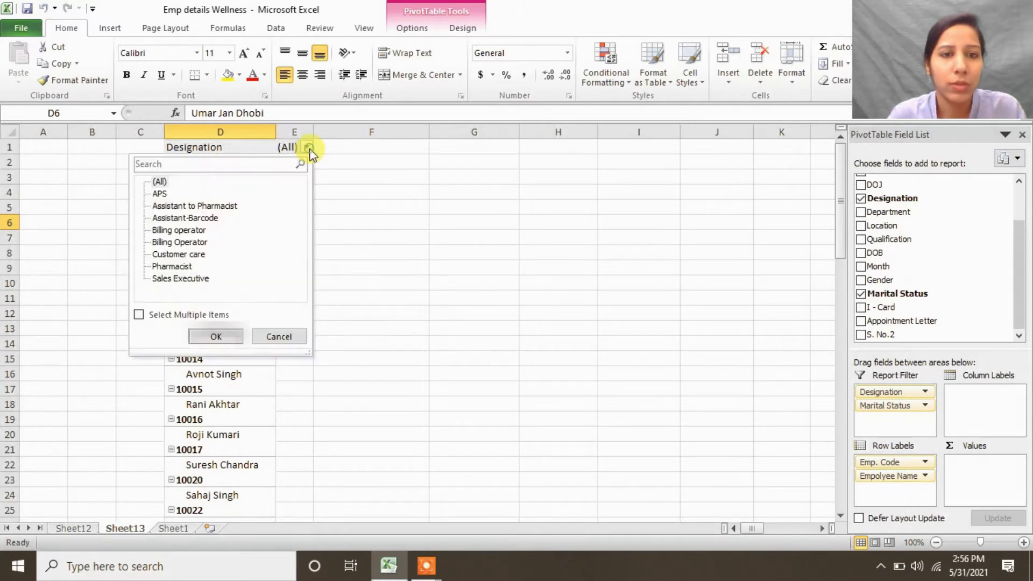
click(160, 218)
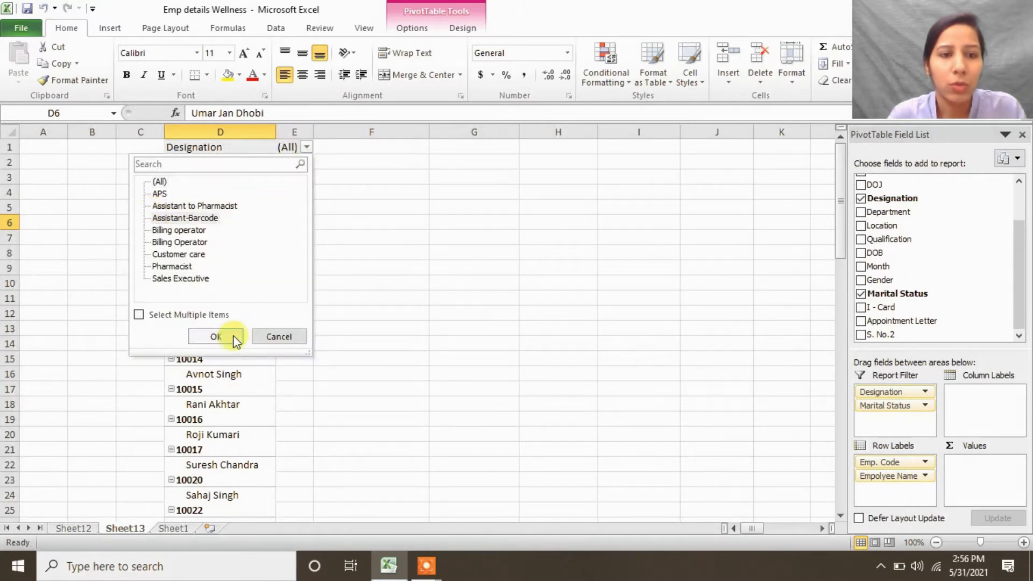
click(216, 336)
- Filter the Assistant-Barcode employees by marital status, trying Married first and switching to Unmarried
click(338, 161)
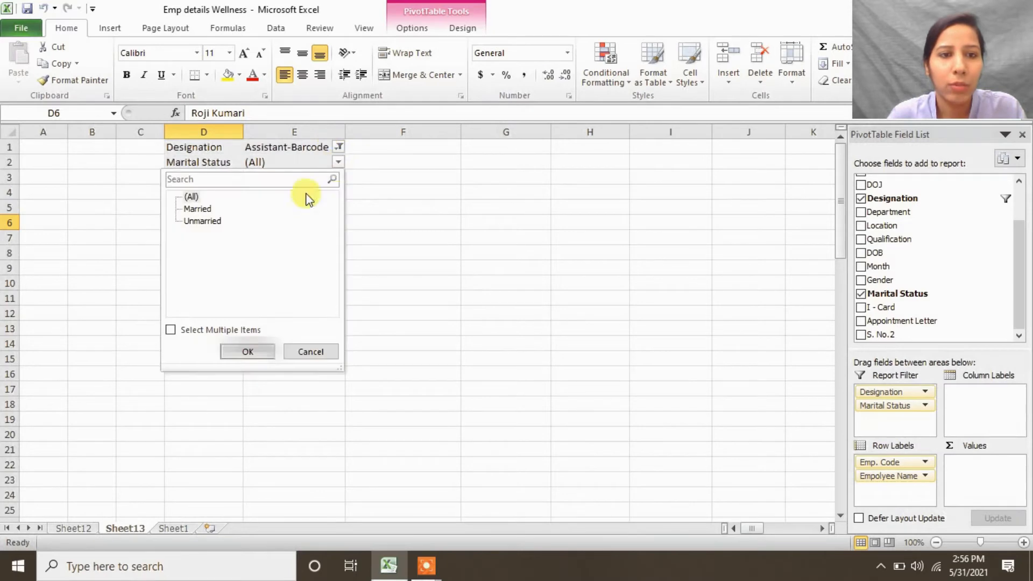
click(197, 209)
click(247, 351)
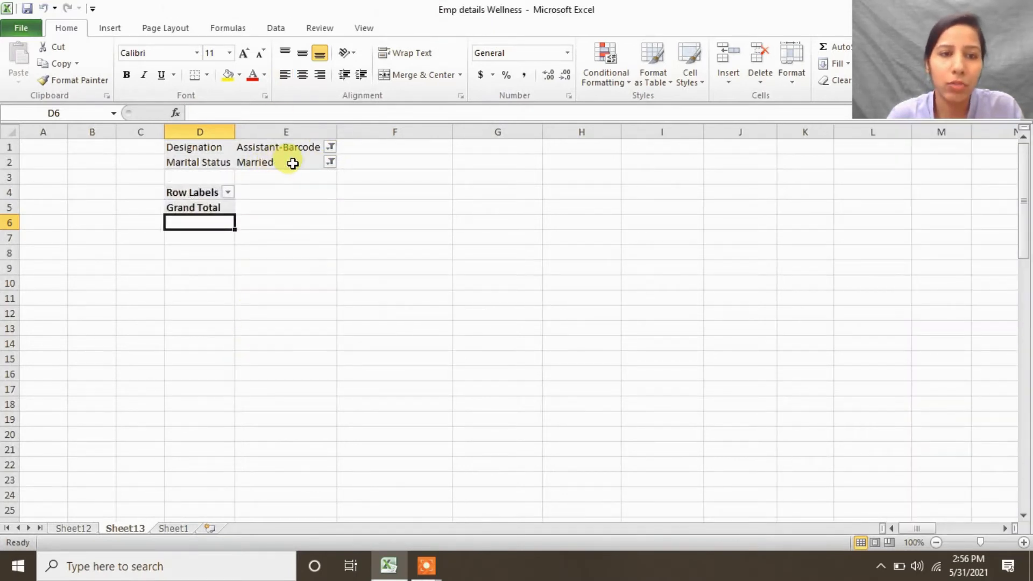
click(330, 162)
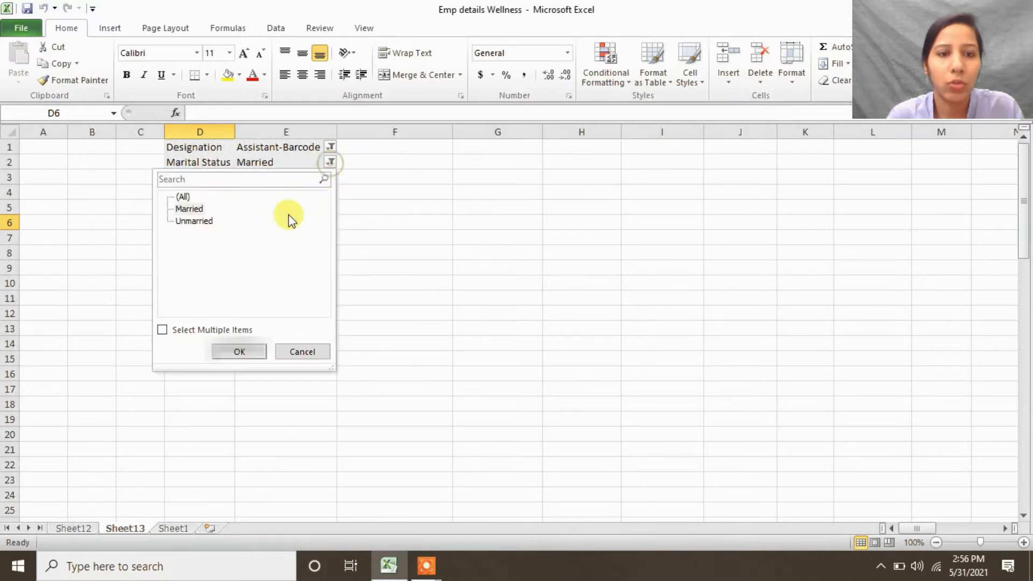
click(199, 221)
click(240, 352)
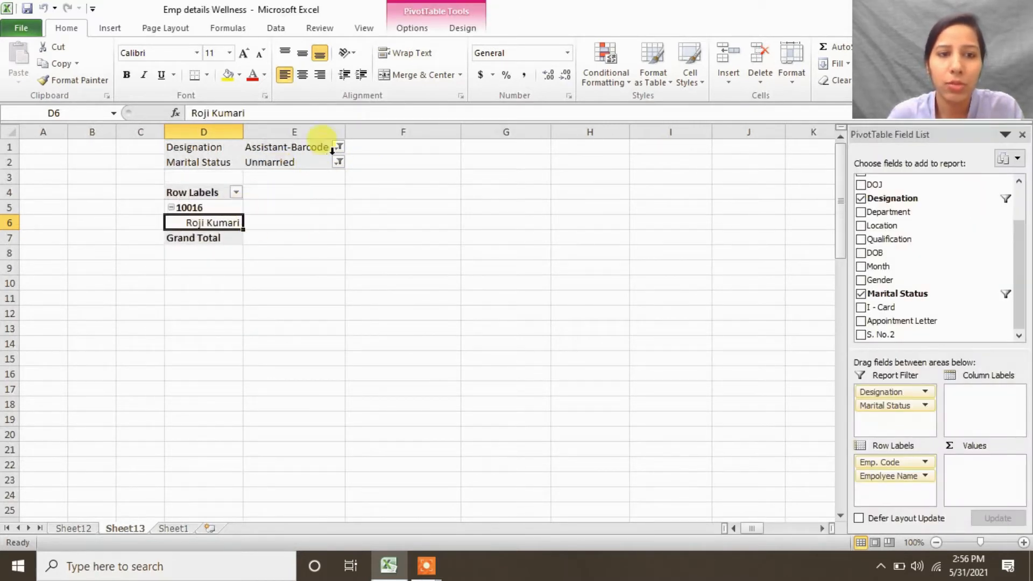
- Reset the Marital Status filter to (All) and change the Designation filter to Billing Operator
click(338, 163)
click(195, 197)
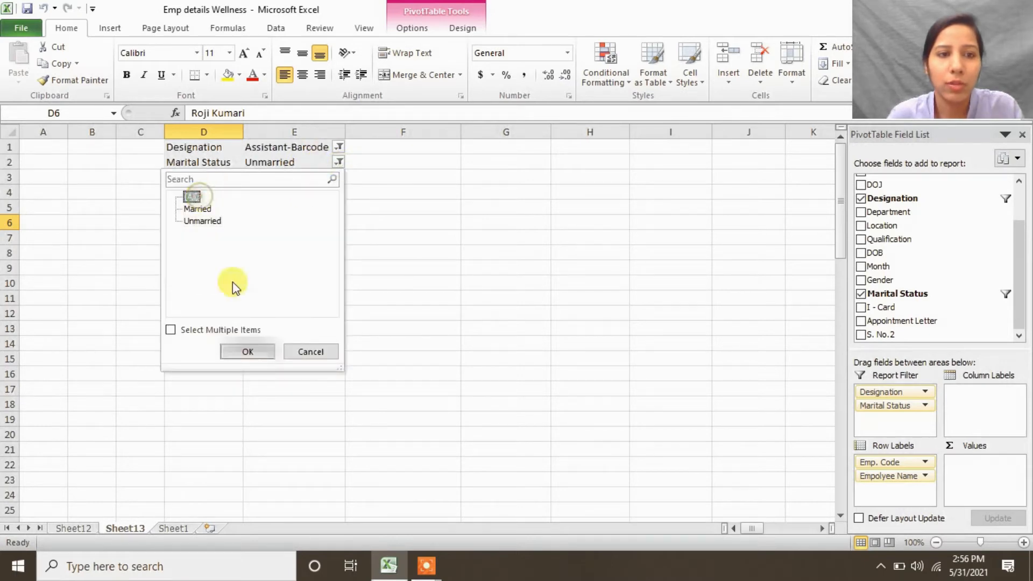
click(247, 355)
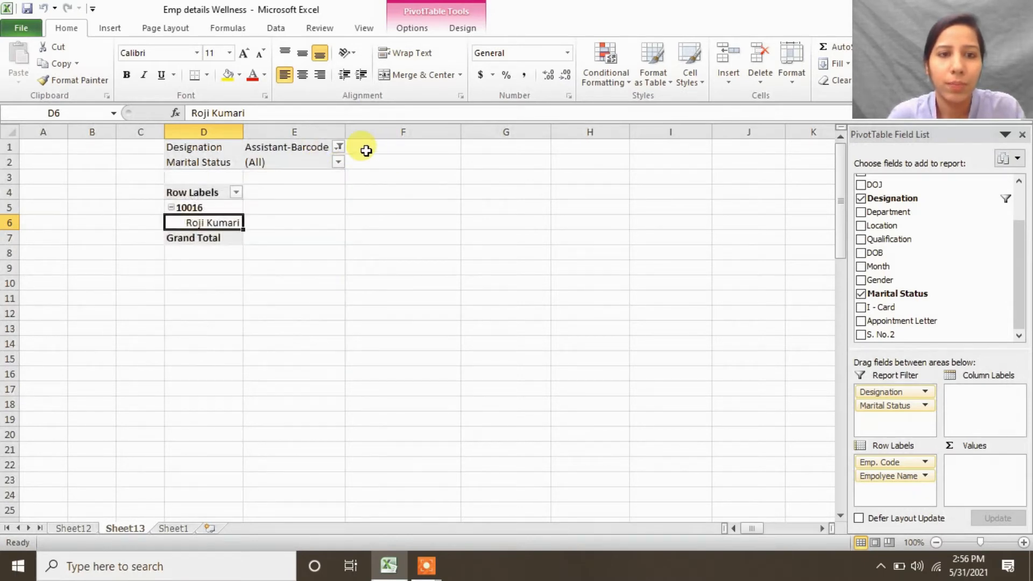
click(339, 152)
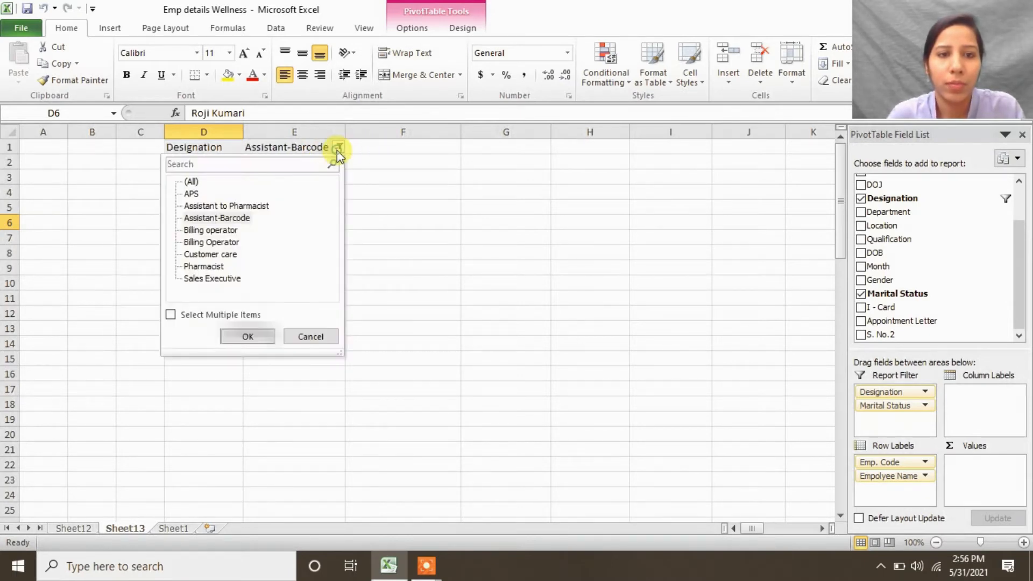
click(208, 243)
click(248, 336)
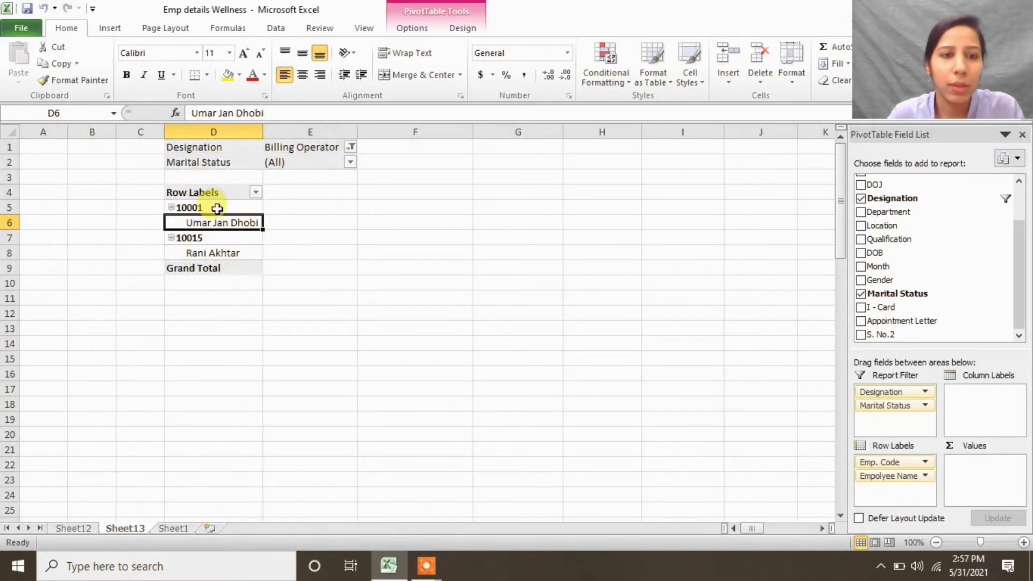
- Filter the Billing Operator employees by marital status, using Married and switching to Unmarried
click(350, 162)
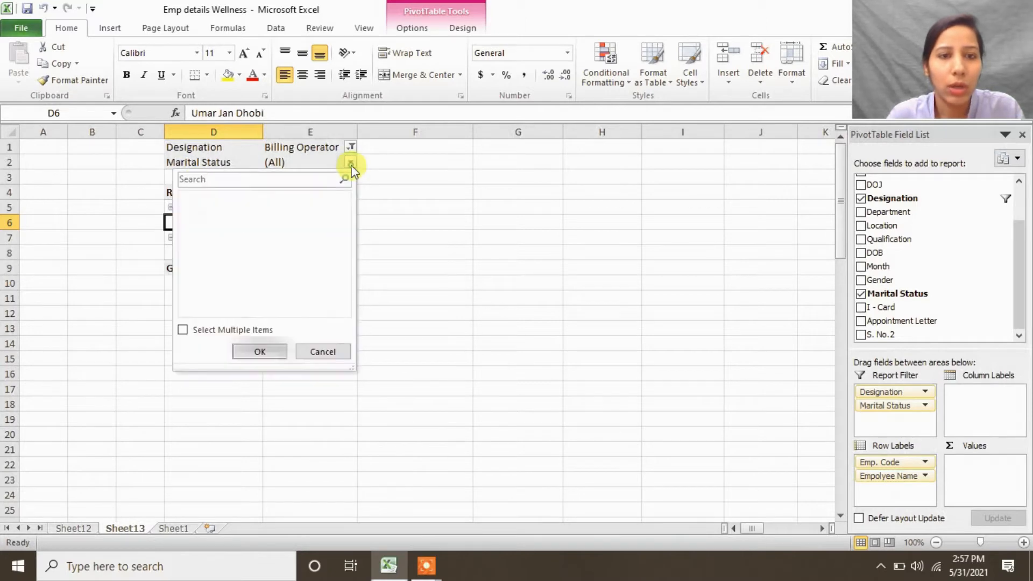
click(260, 352)
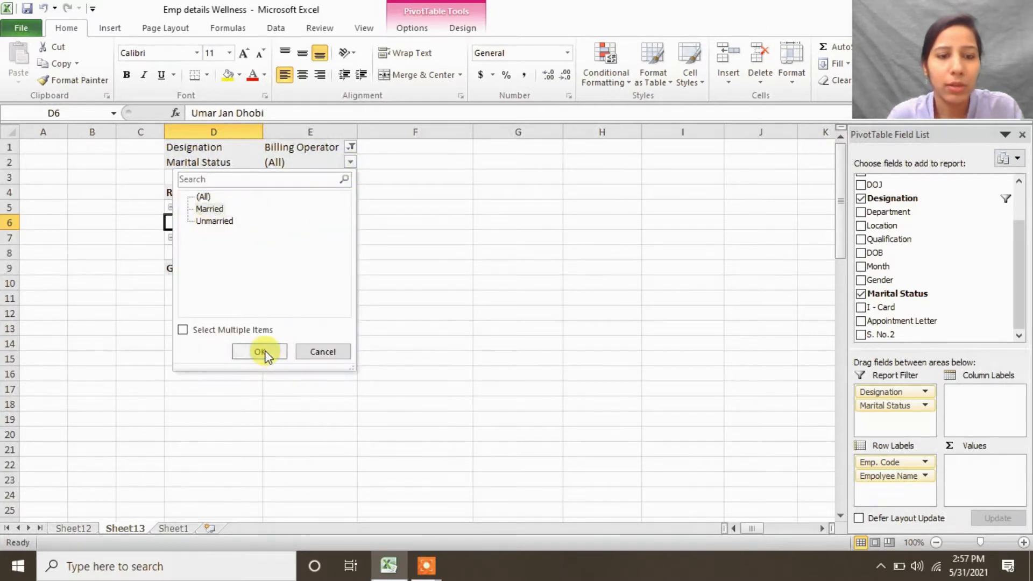
click(322, 162)
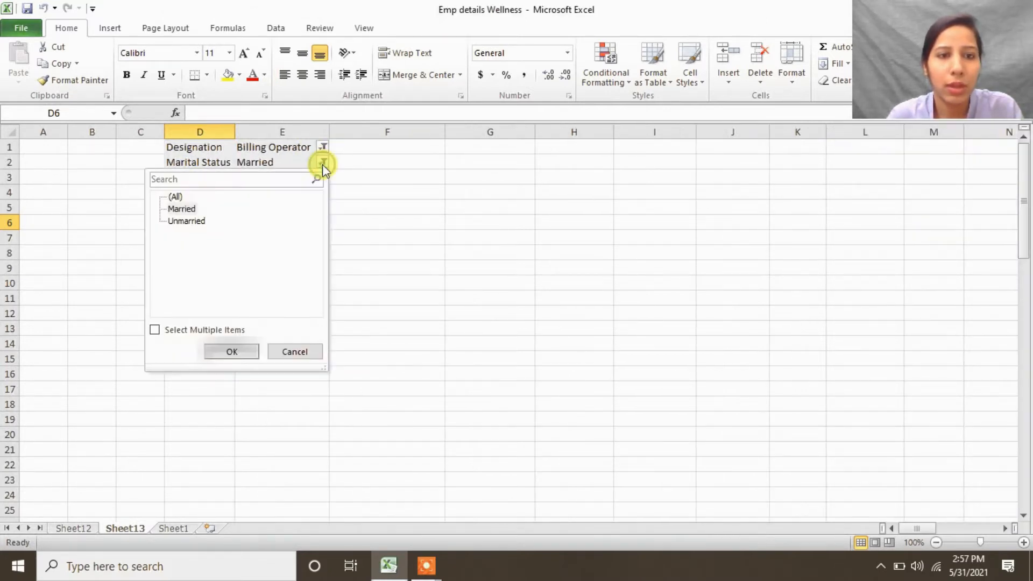
click(206, 222)
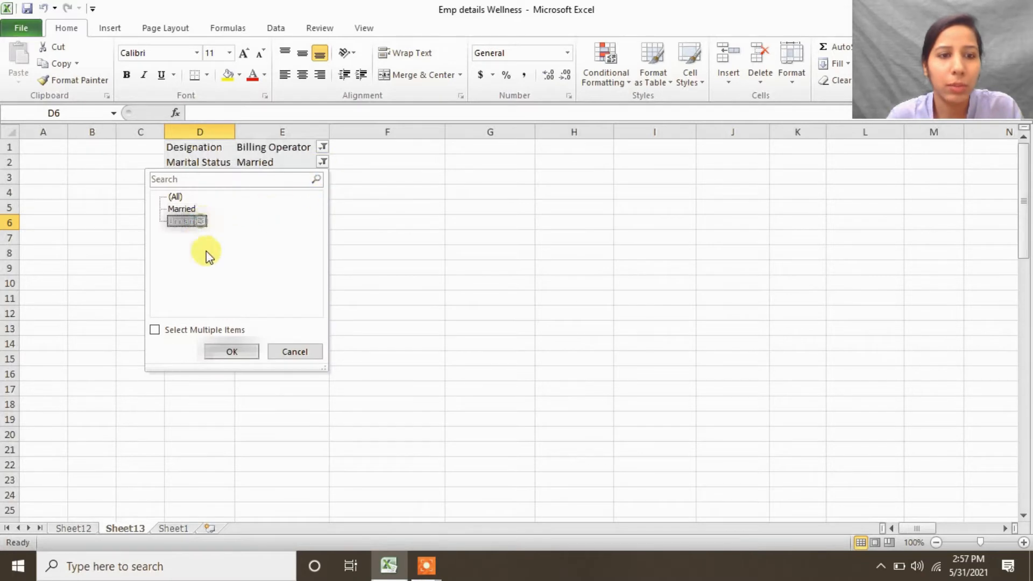
click(232, 351)
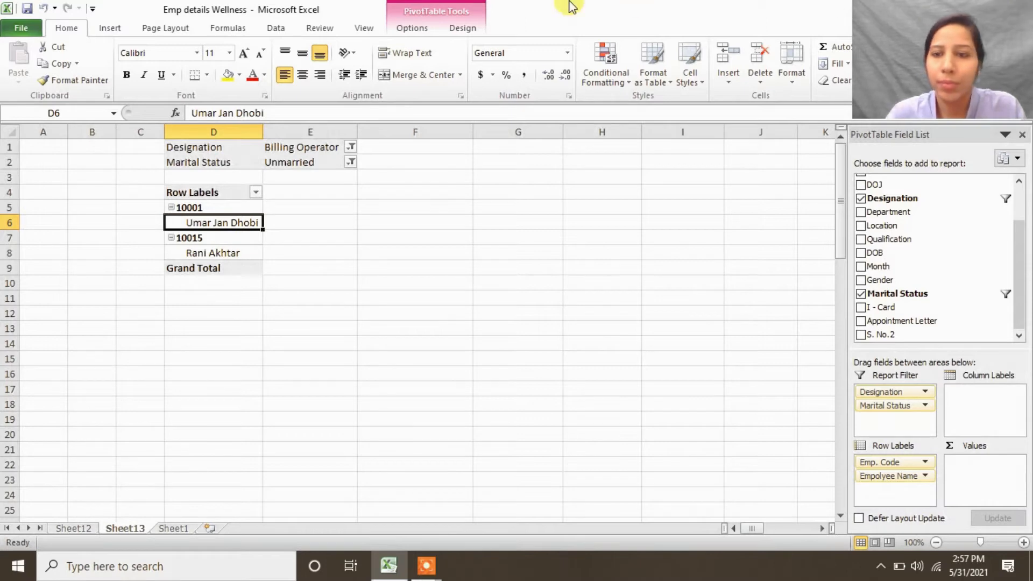
- Reset both the Marital Status and Designation report filters to (All) and look over the employee list
click(351, 163)
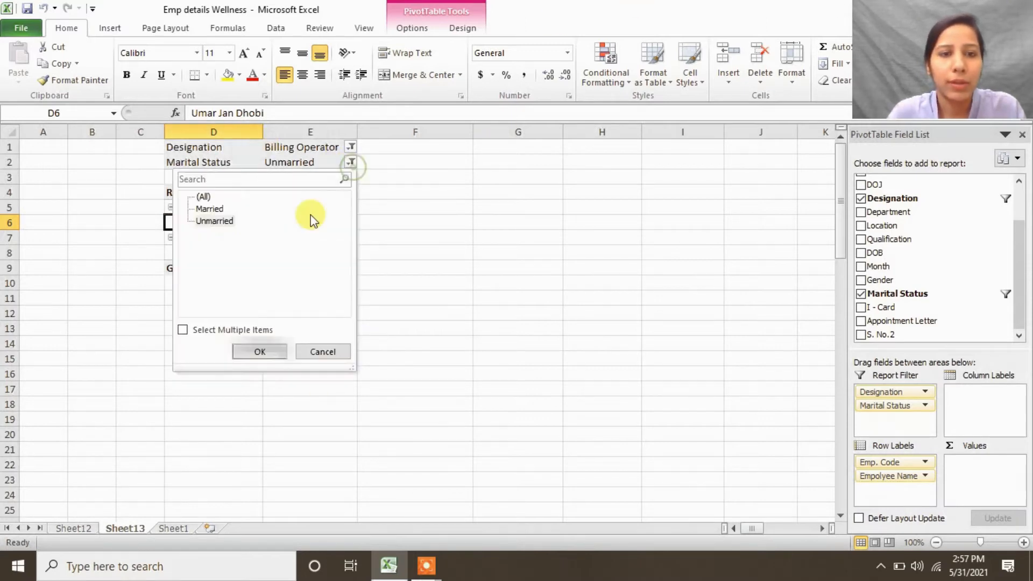
click(259, 351)
click(352, 147)
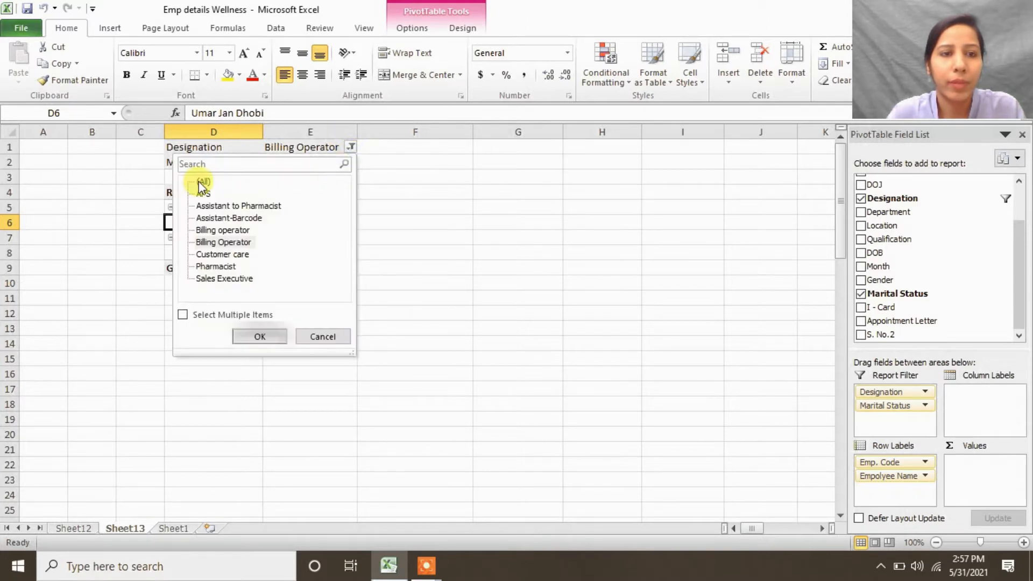
click(250, 336)
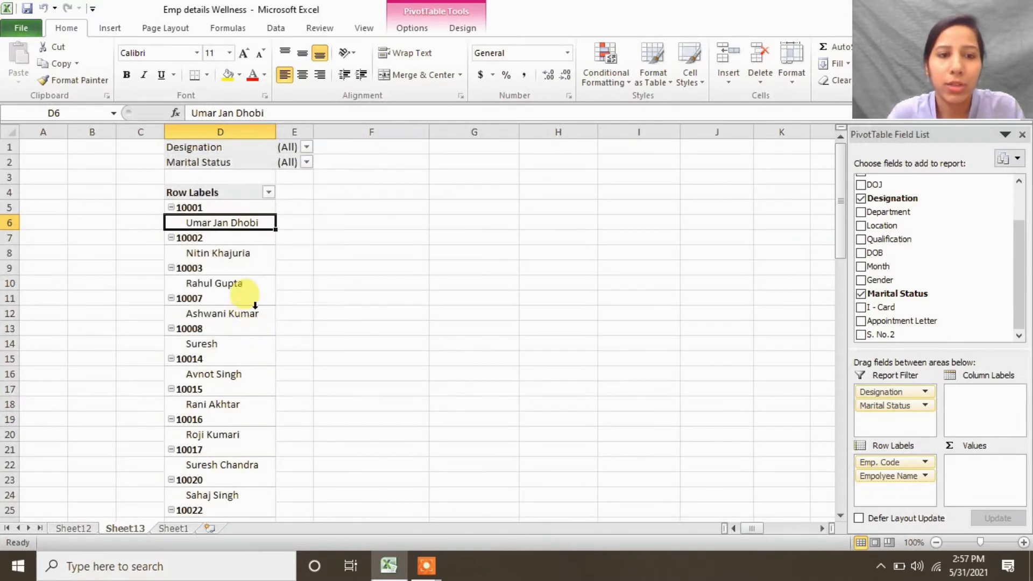
scroll(240, 316, down, 3)
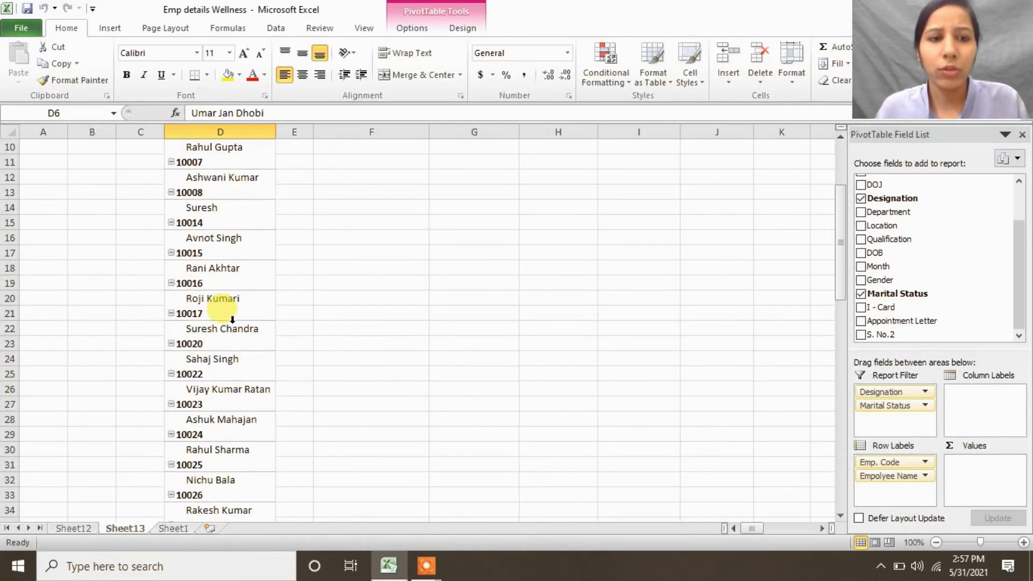
scroll(233, 317, up, 3)
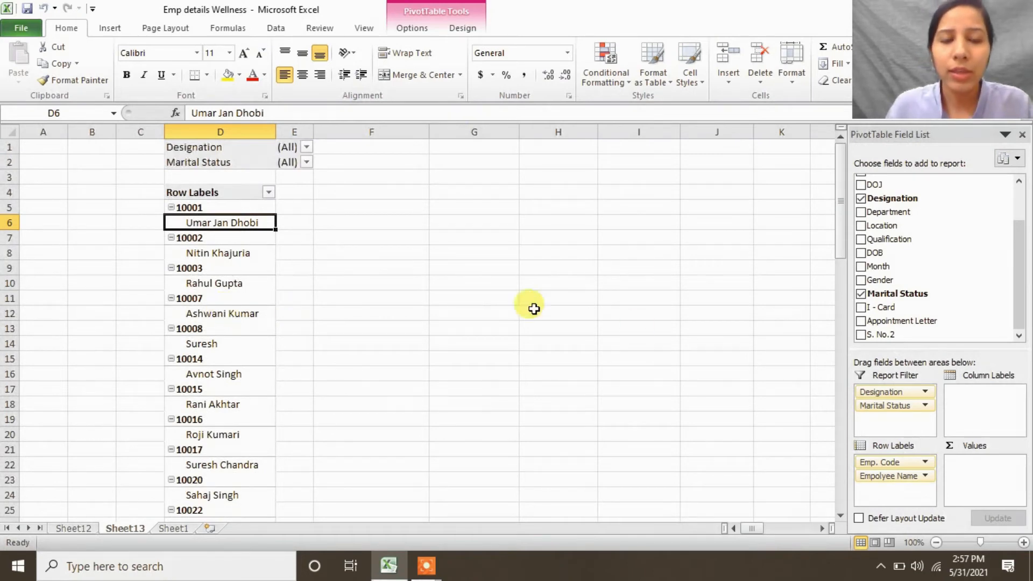
- Return to the employee details table on Sheet1 and select the DOJ cell G4
click(170, 530)
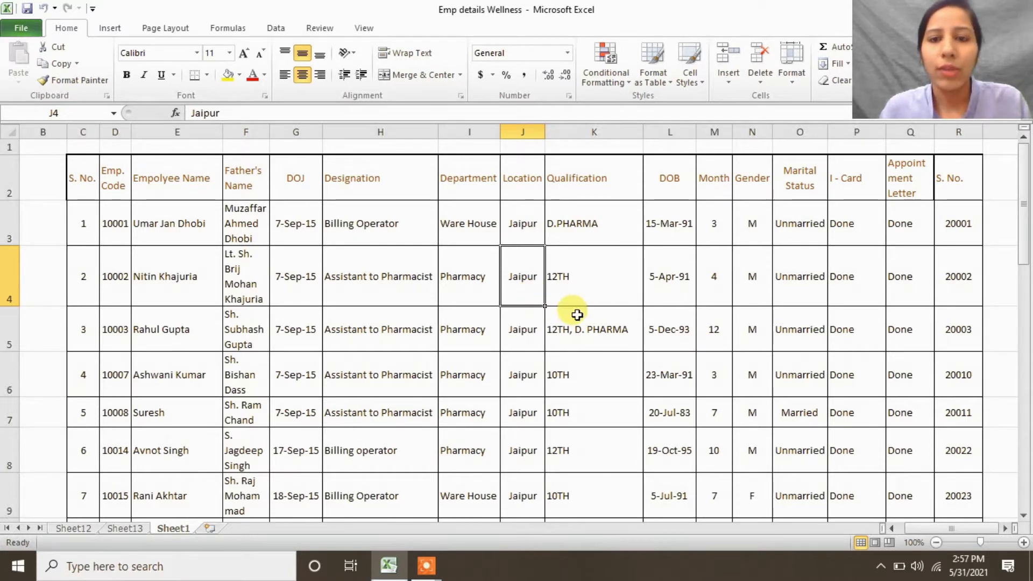
click(302, 277)
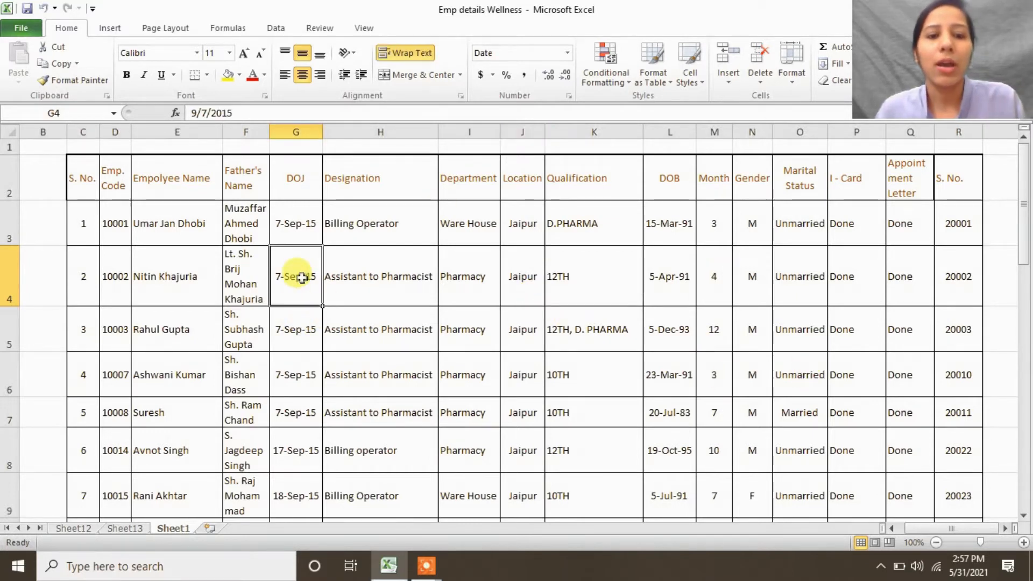
- Return to the PivotTable on Sheet13 and add the Department field to the Column Labels area
click(107, 528)
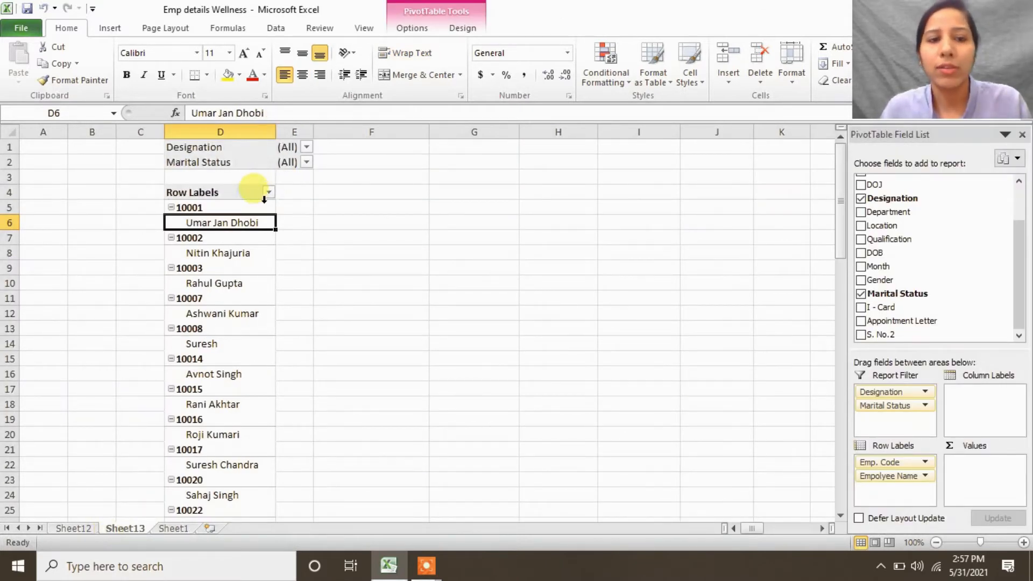
drag(1016, 305, 1029, 252)
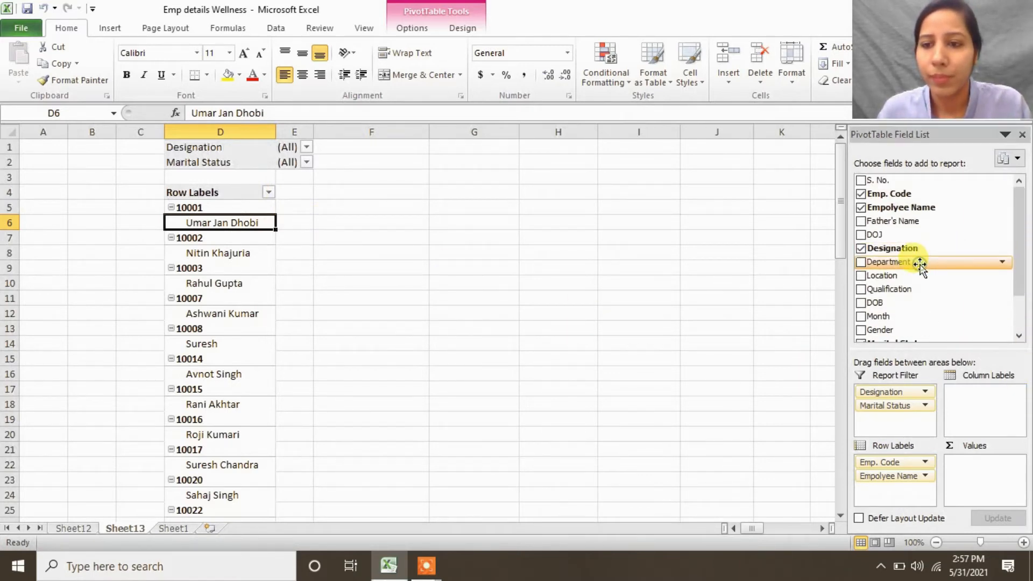
drag(921, 268, 977, 401)
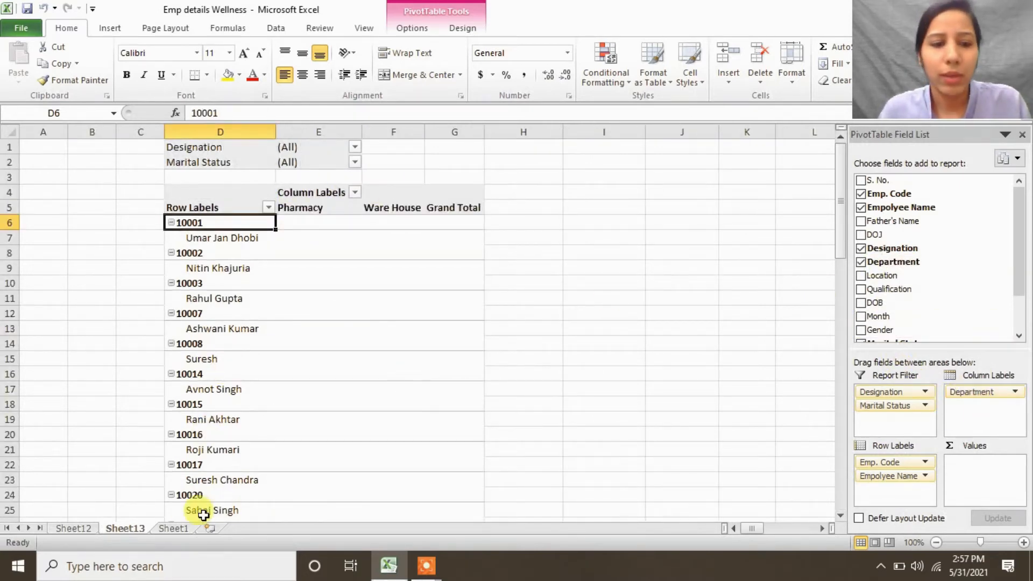
- Look over the Department column of the employee table on Sheet1 and go back to the PivotTable on Sheet13
click(173, 529)
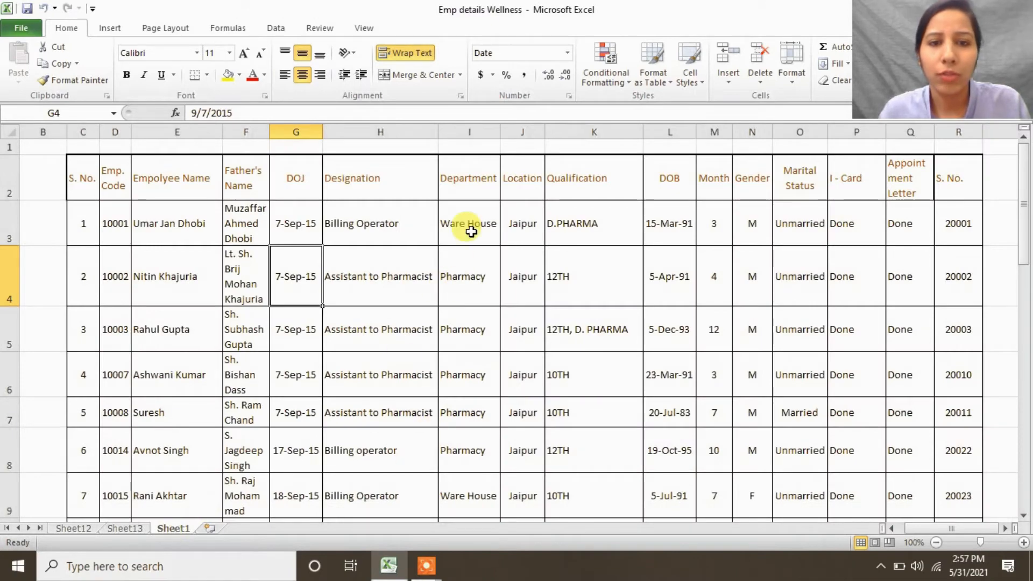
scroll(459, 293, down, 10)
scroll(454, 301, up, 10)
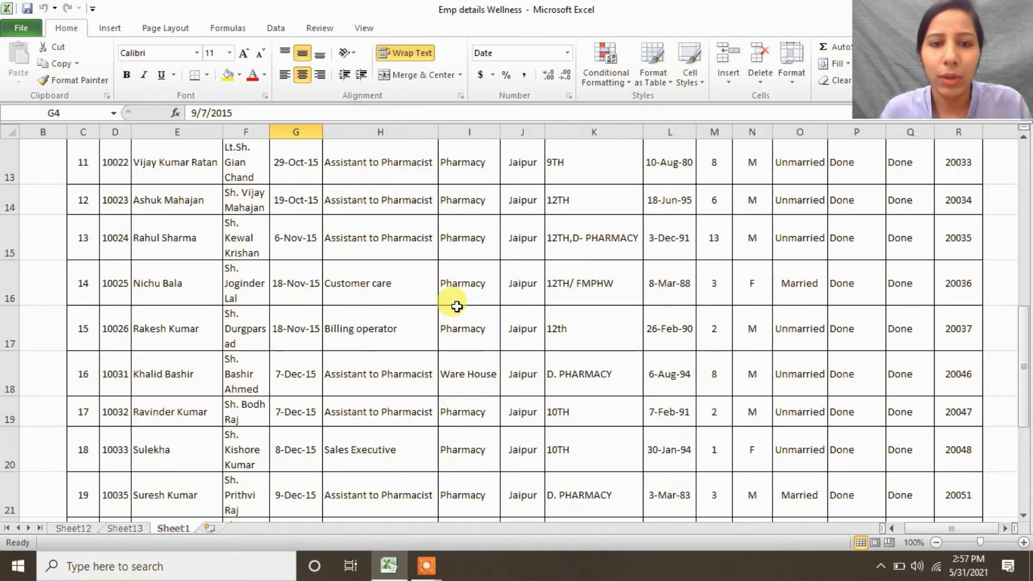
click(123, 529)
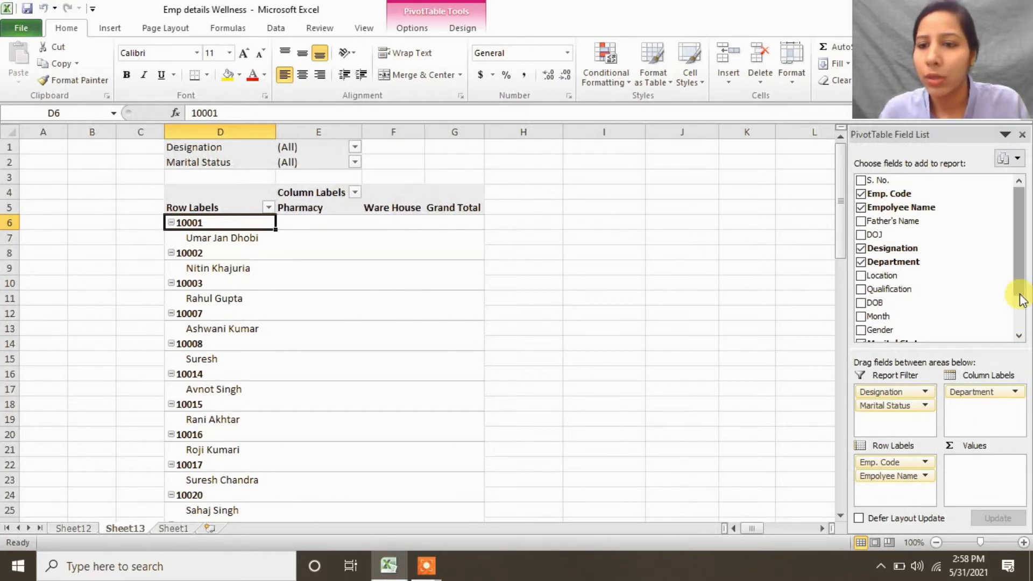
- Check the department choices in the Column Labels filter and add the Month field to the Values area
drag(1023, 295, 1019, 273)
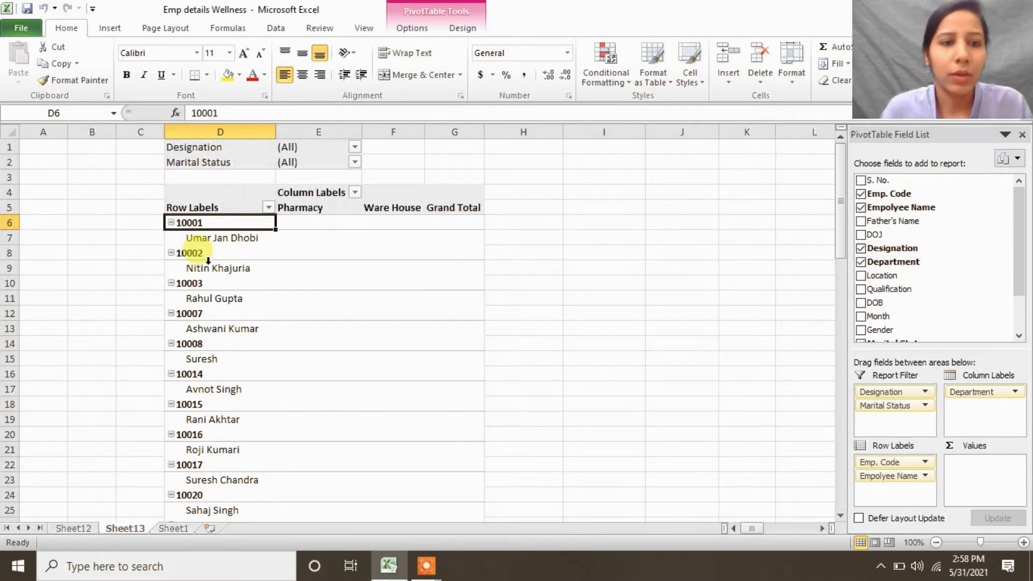
click(356, 192)
click(356, 194)
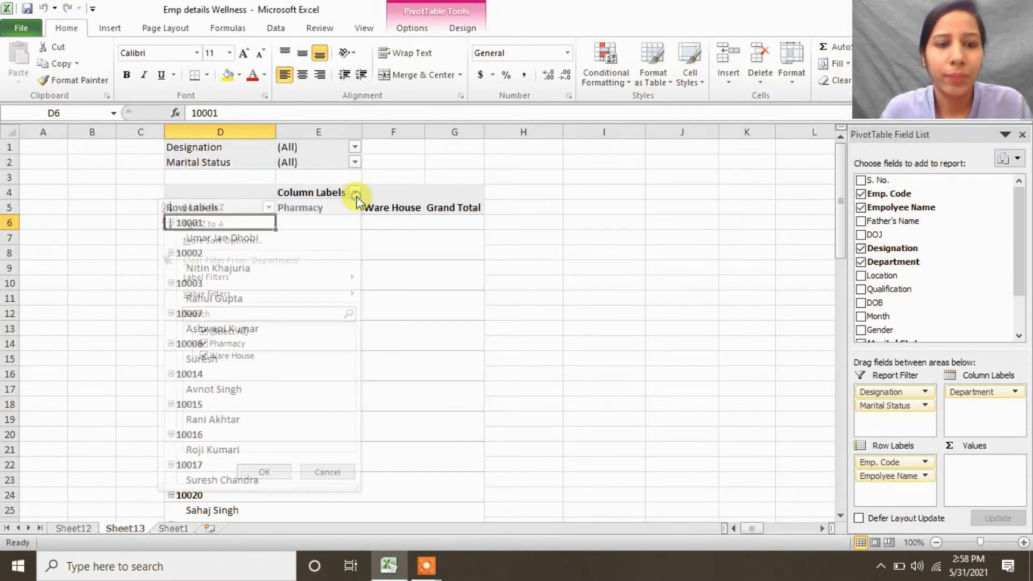
drag(1019, 269, 1014, 330)
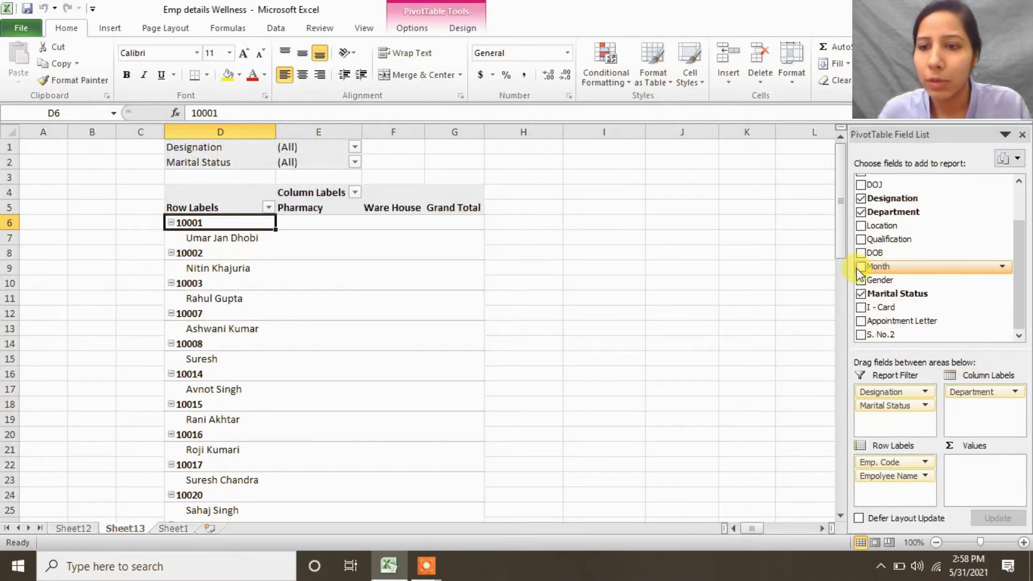
drag(860, 271, 965, 470)
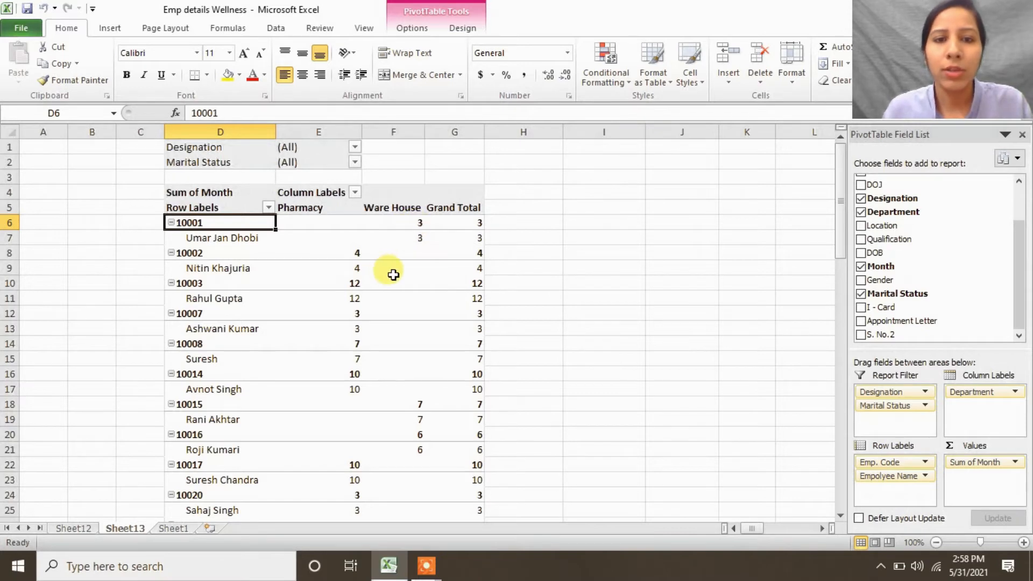
- Examine the Sum of Month values per employee and the grand totals for each department, finishing on cell G6
scroll(393, 309, down, 9)
scroll(391, 318, down, 5)
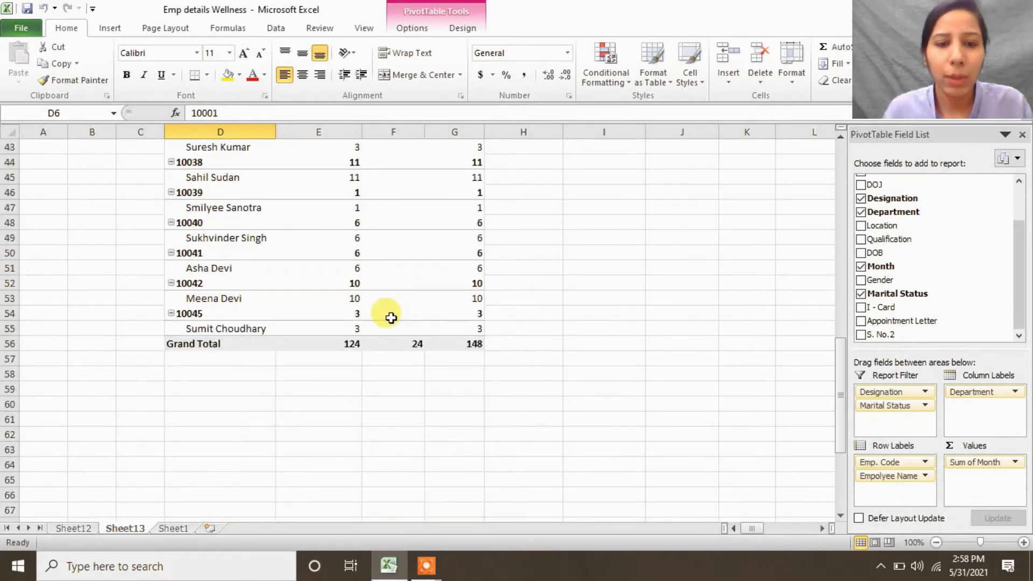
scroll(391, 318, up, 14)
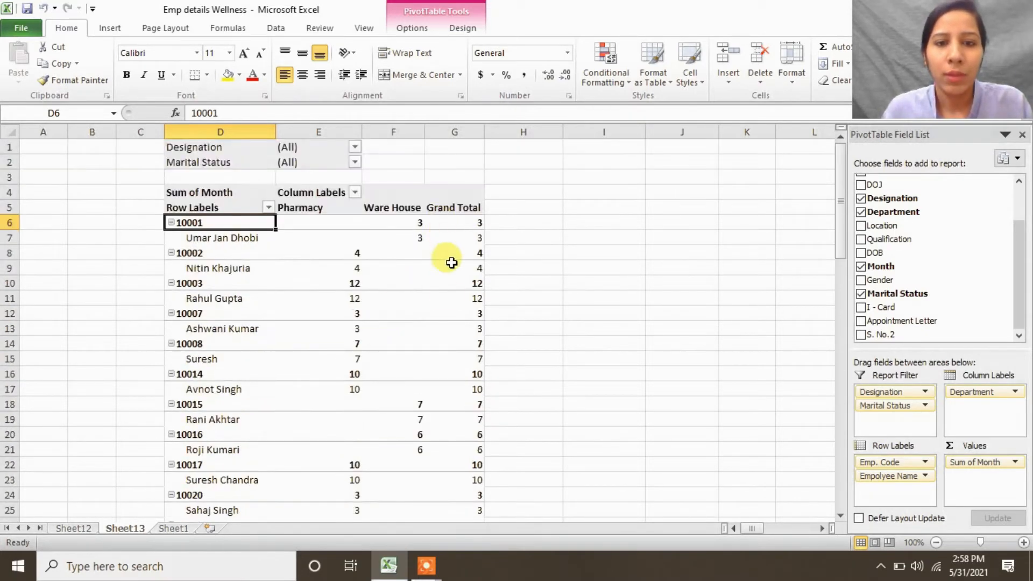
drag(458, 298, 457, 346)
scroll(442, 364, down, 11)
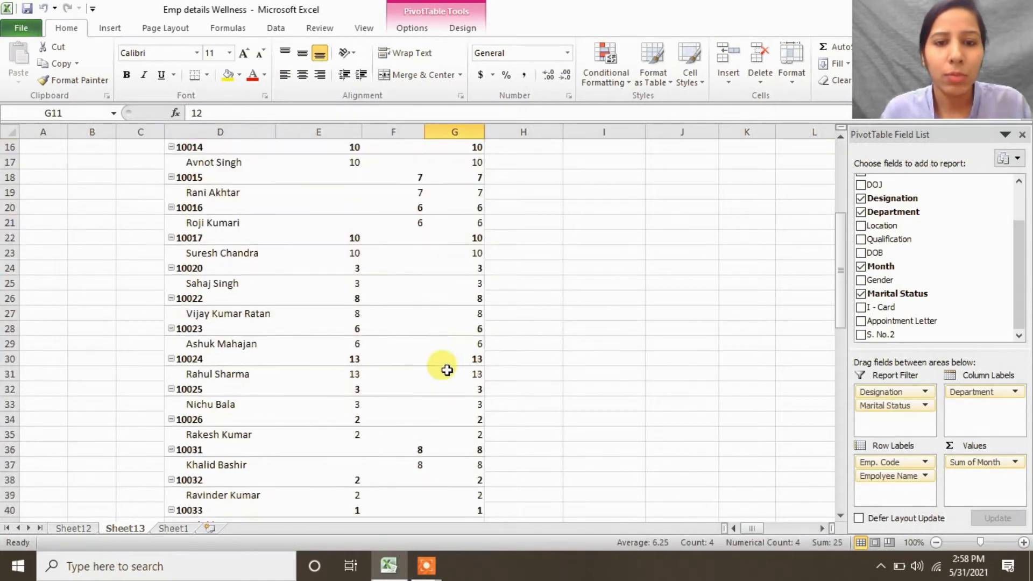
scroll(442, 374, down, 5)
scroll(387, 355, up, 5)
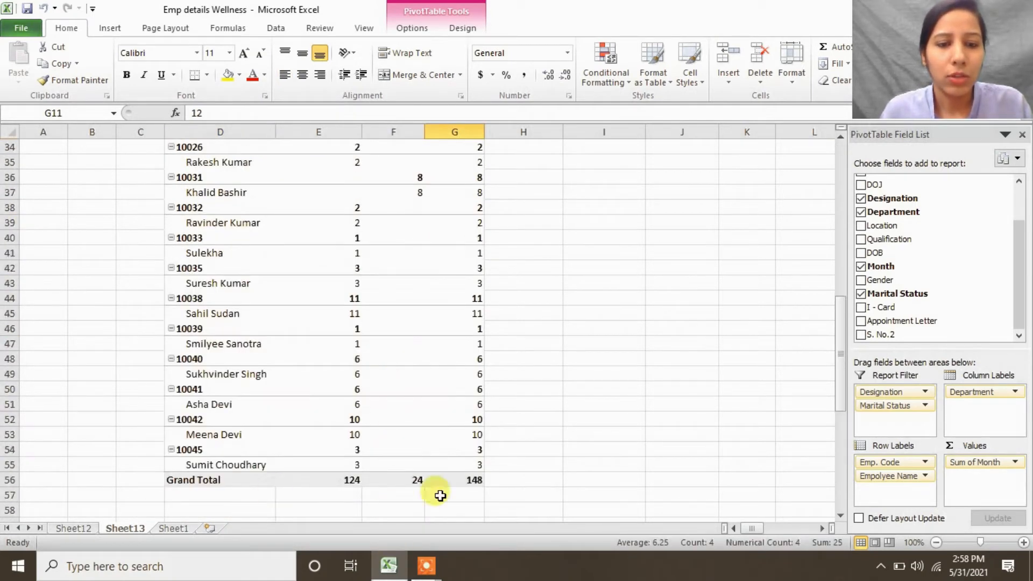
scroll(461, 468, up, 11)
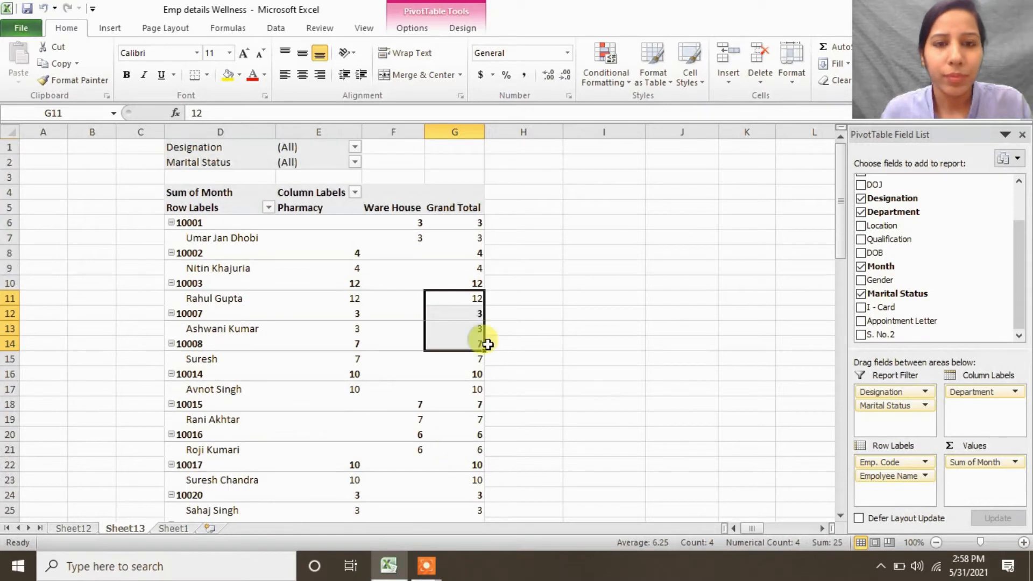
click(471, 223)
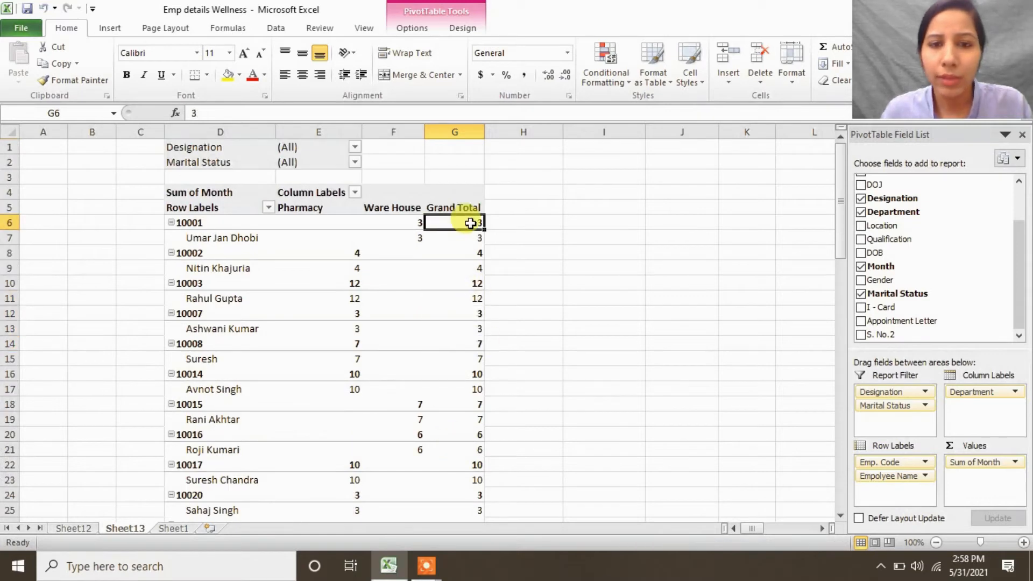
- Open the value field settings for Sum of Month and view the Show Values As options
click(1004, 464)
click(974, 446)
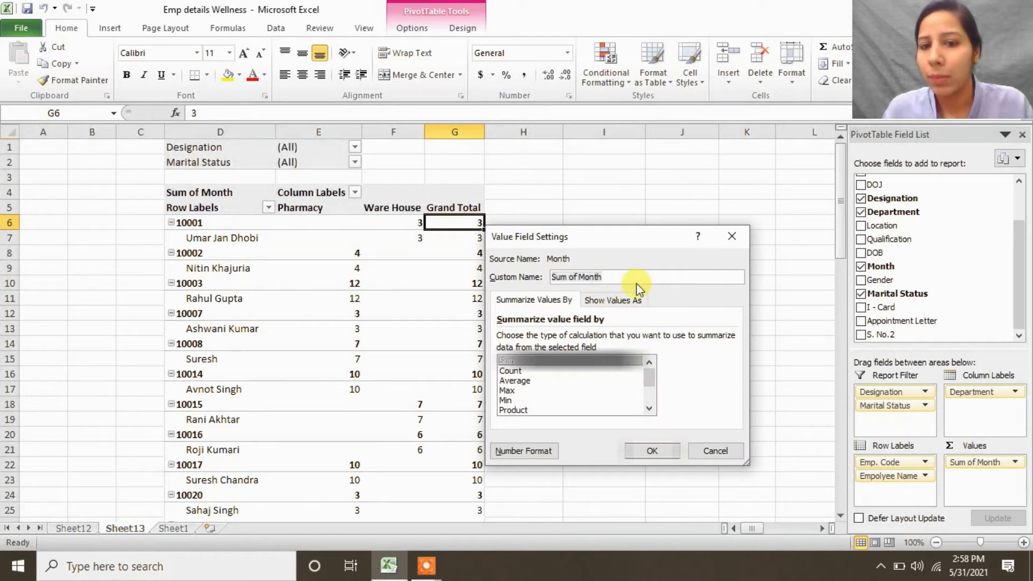
click(616, 301)
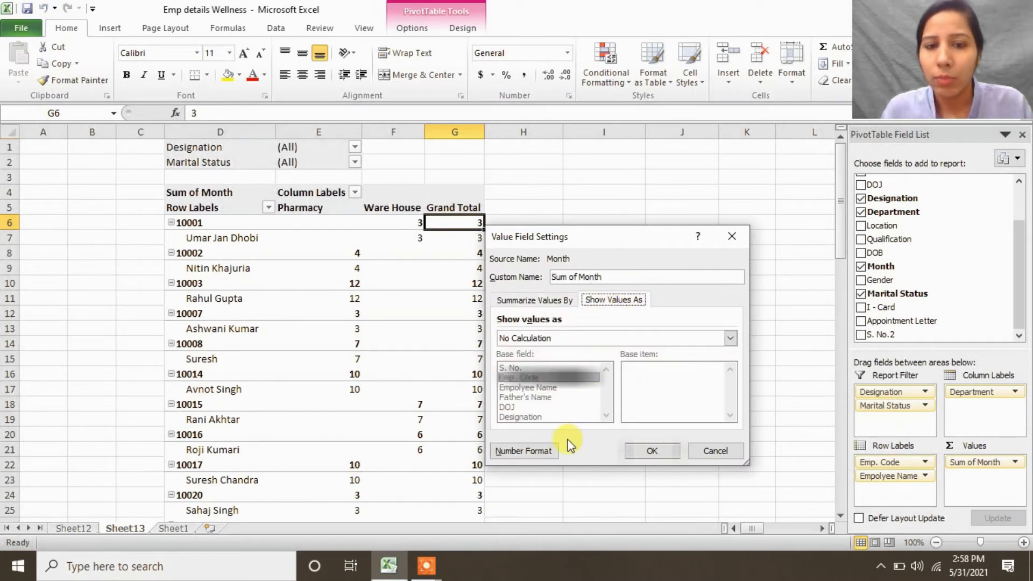
- Preview the Currency, Accounting, Date, Fraction and Number formats for Sum of Month, and apply the General format
click(541, 450)
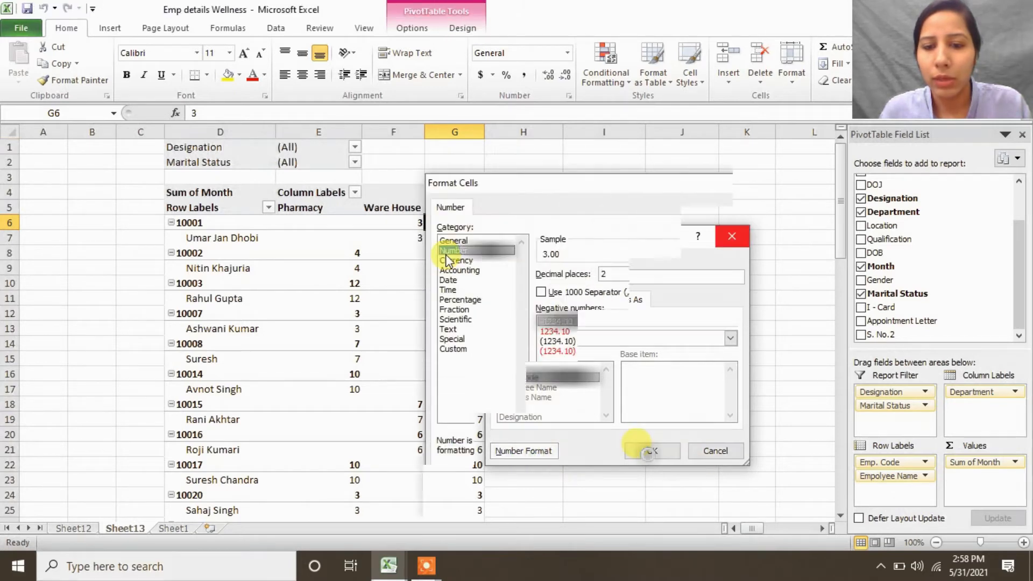
click(451, 262)
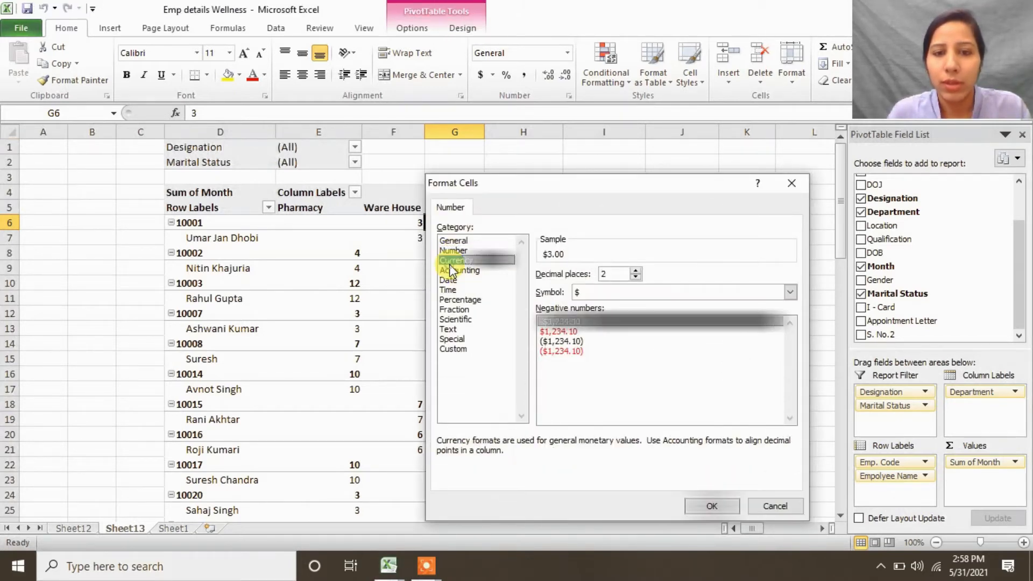
click(452, 270)
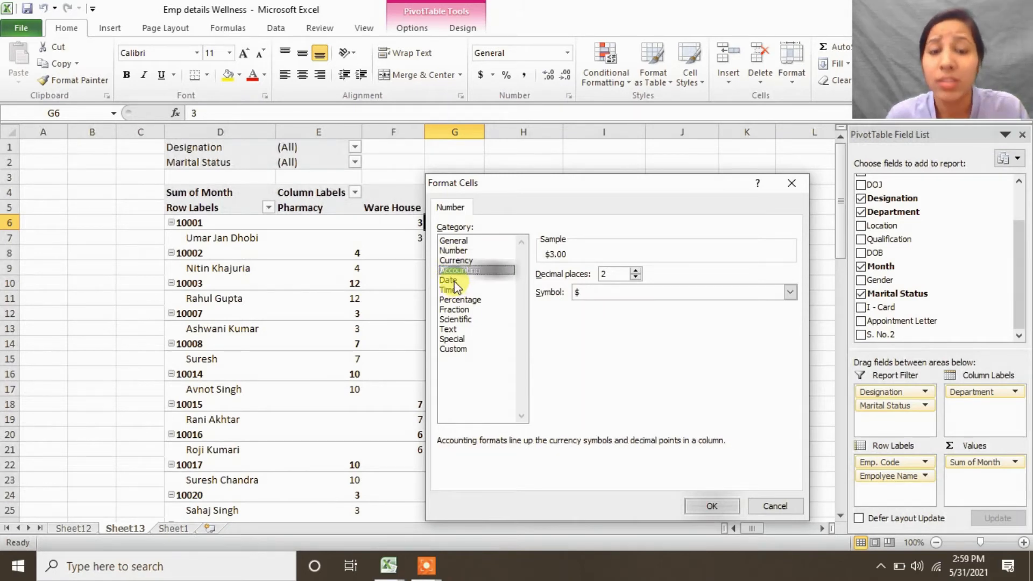
click(449, 280)
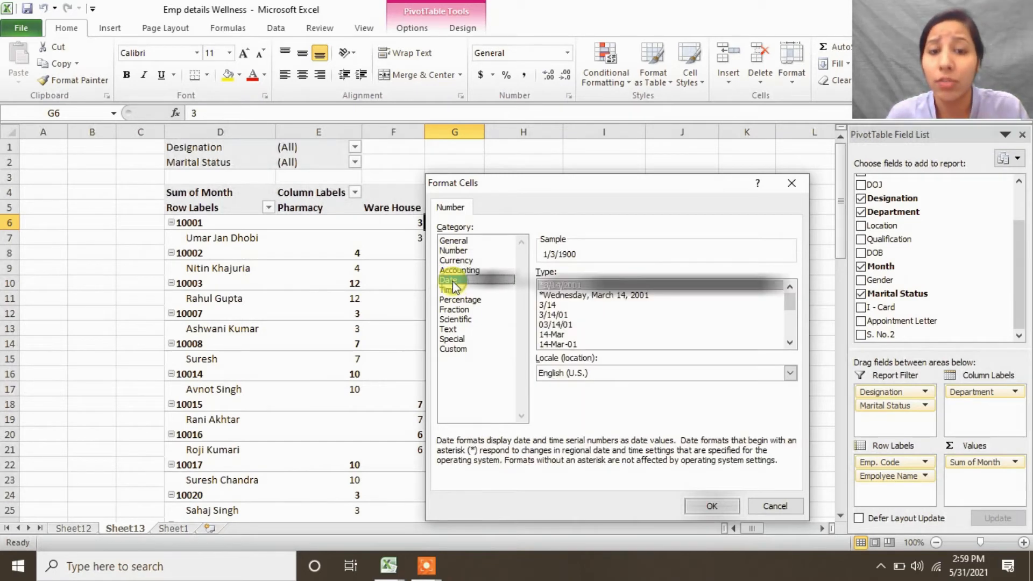
click(455, 310)
click(451, 250)
click(453, 242)
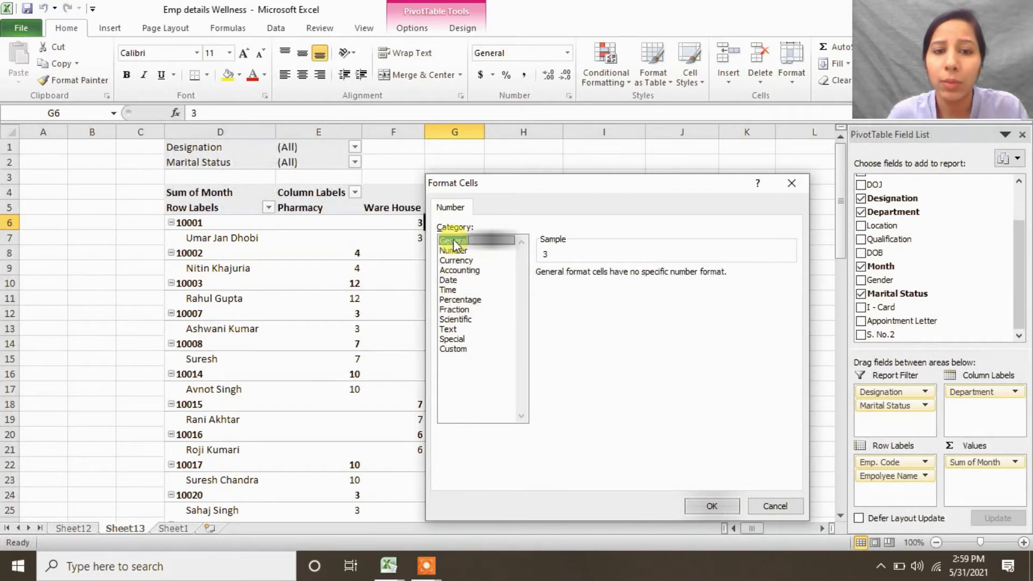
click(716, 504)
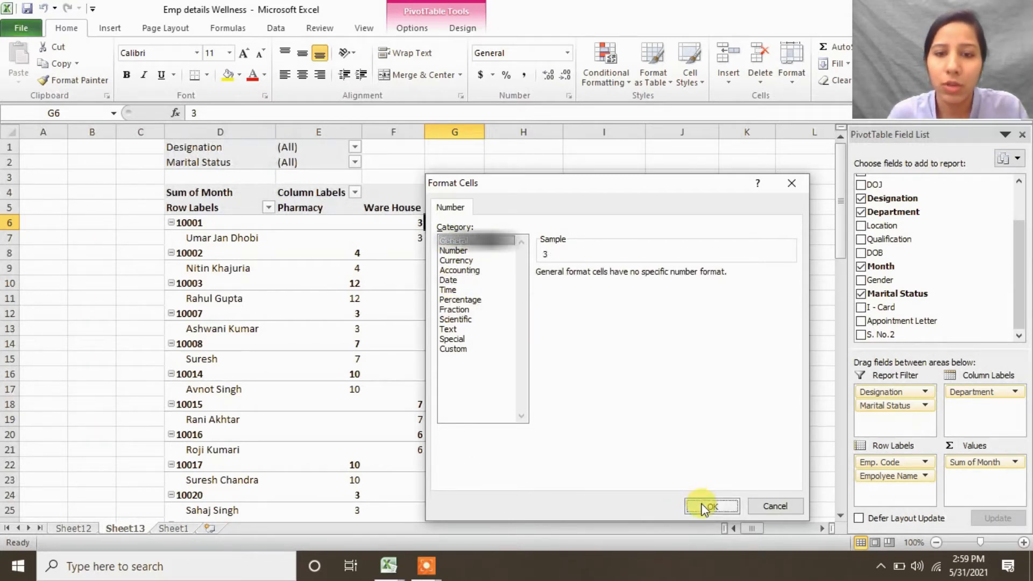
click(626, 449)
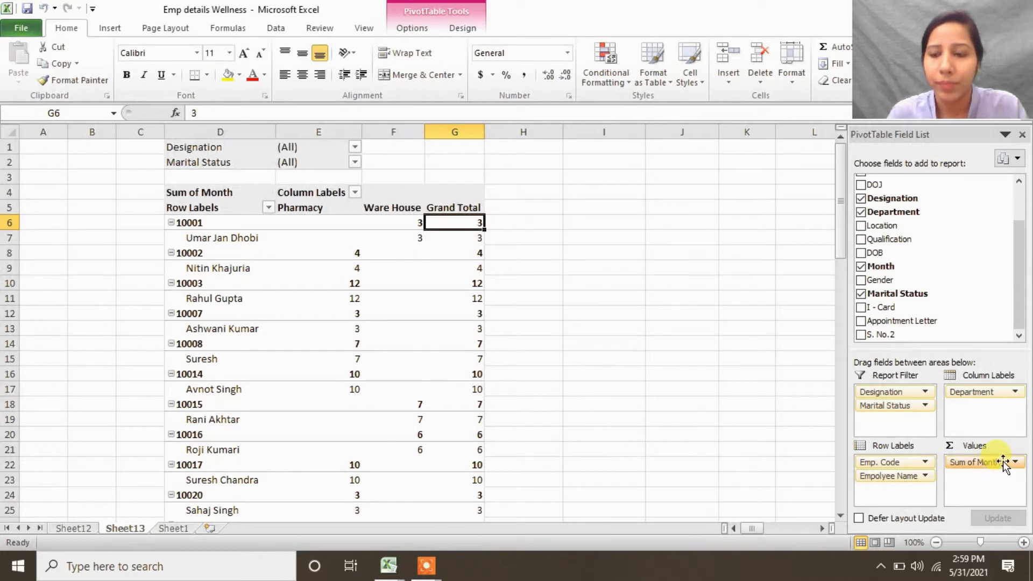
- Examine the Pharmacy and Ware House columns of the PivotTable down to the Grand Total row, including the Column Labels filter
scroll(417, 376, down, 2)
scroll(421, 378, up, 2)
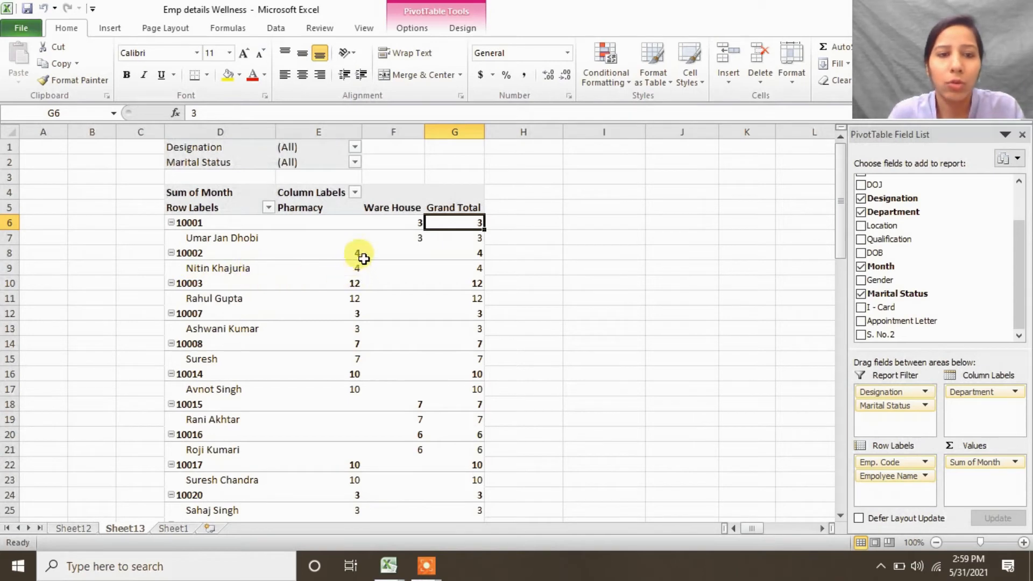
click(356, 193)
key(Escape)
scroll(350, 387, down, 14)
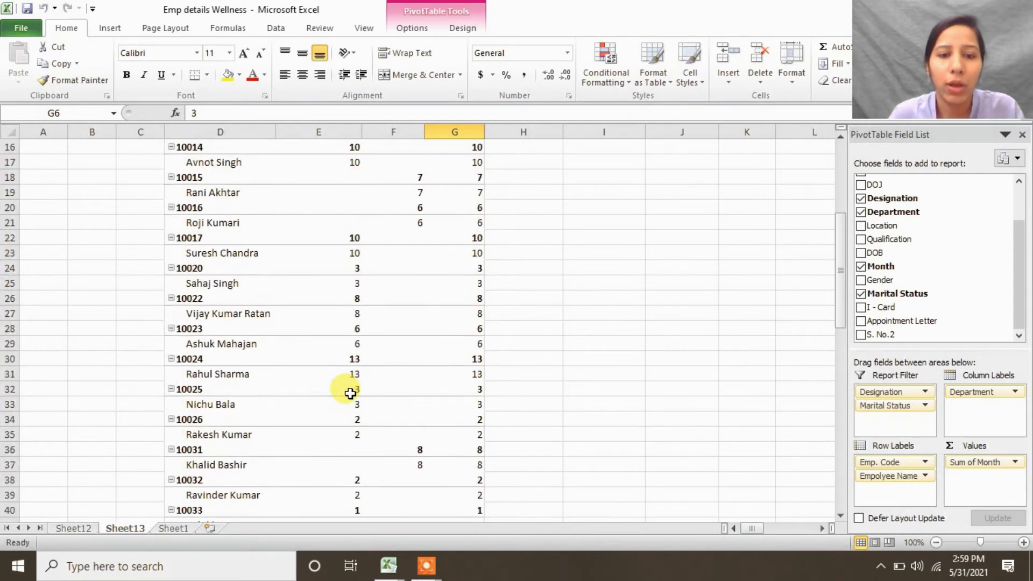
scroll(345, 396, up, 10)
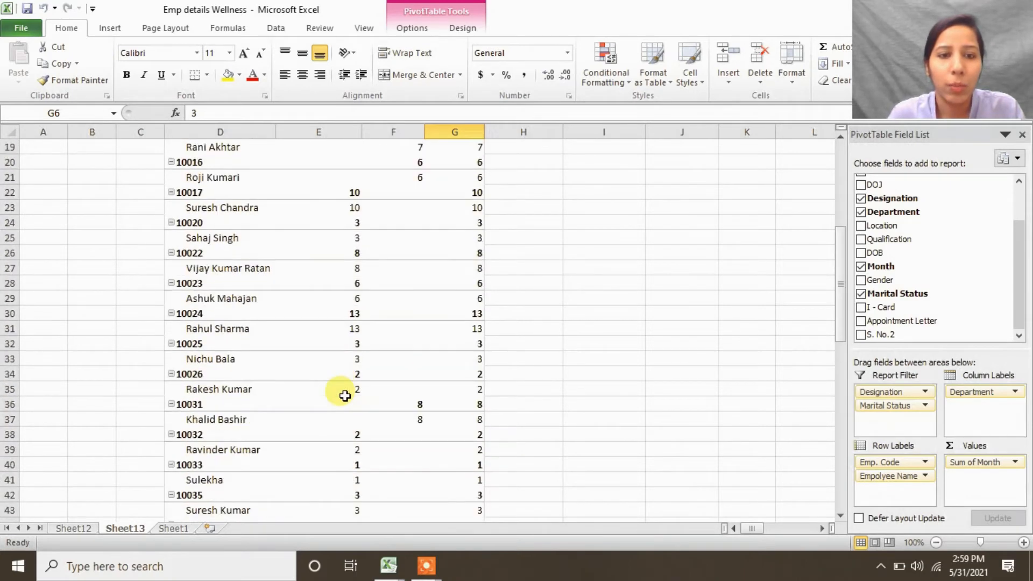
scroll(344, 398, up, 4)
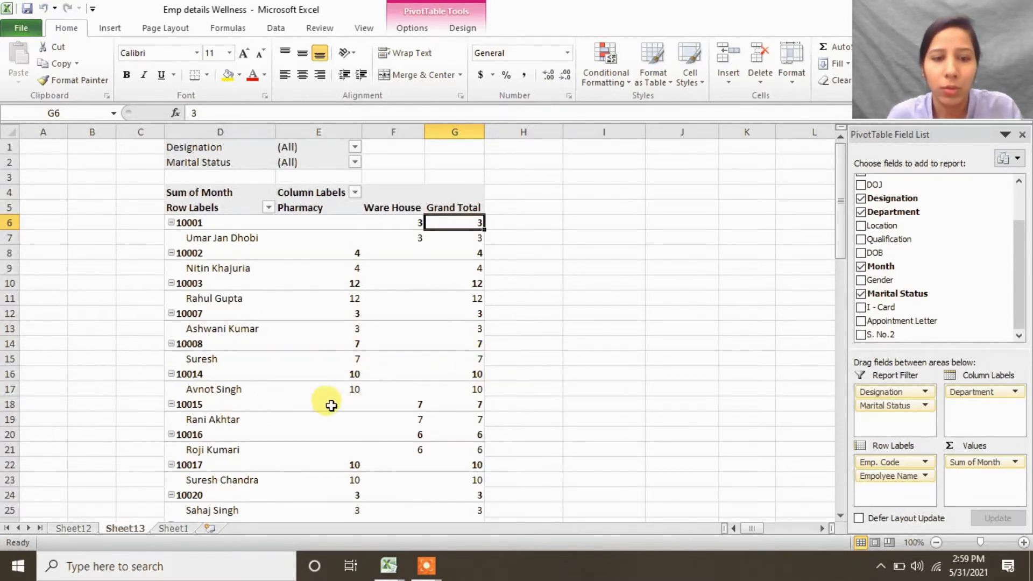
scroll(387, 385, down, 1)
scroll(386, 385, down, 7)
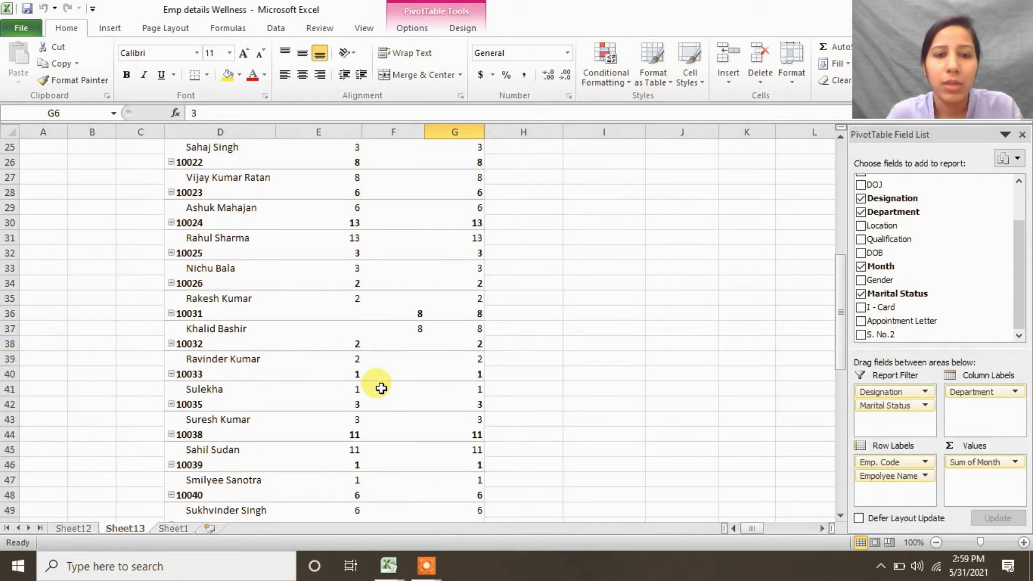
scroll(381, 388, down, 8)
scroll(381, 389, up, 5)
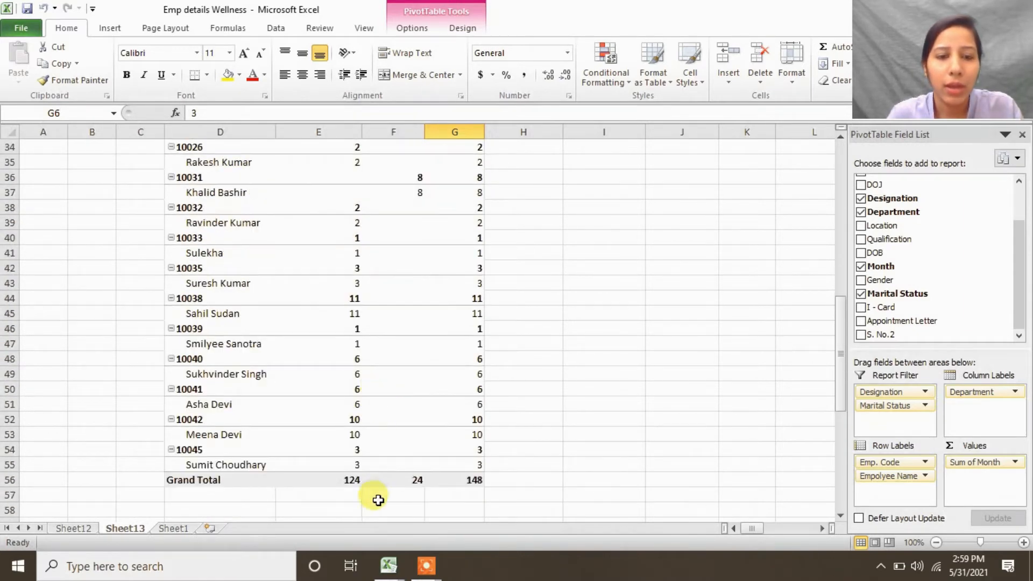
scroll(401, 375, up, 11)
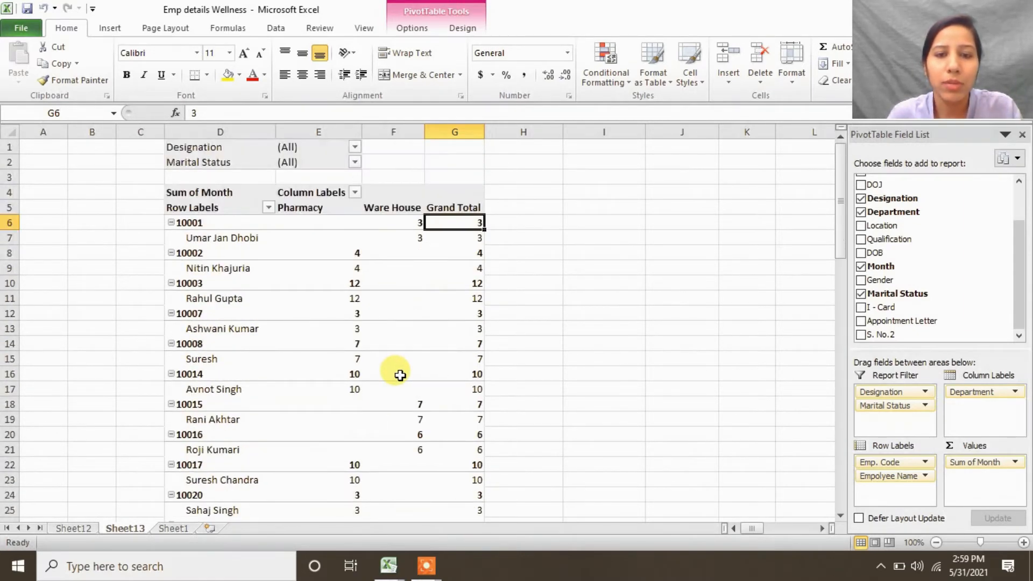
- Add the Father's Name field to the Row Labels area below Empolyee Name
scroll(399, 375, down, 3)
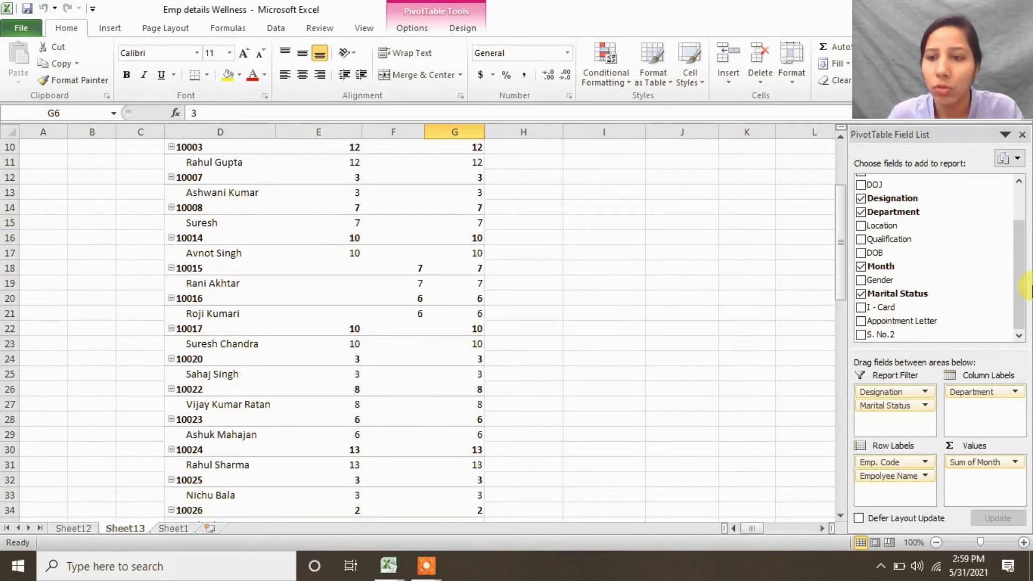
scroll(1019, 308, up, 2)
scroll(431, 282, up, 3)
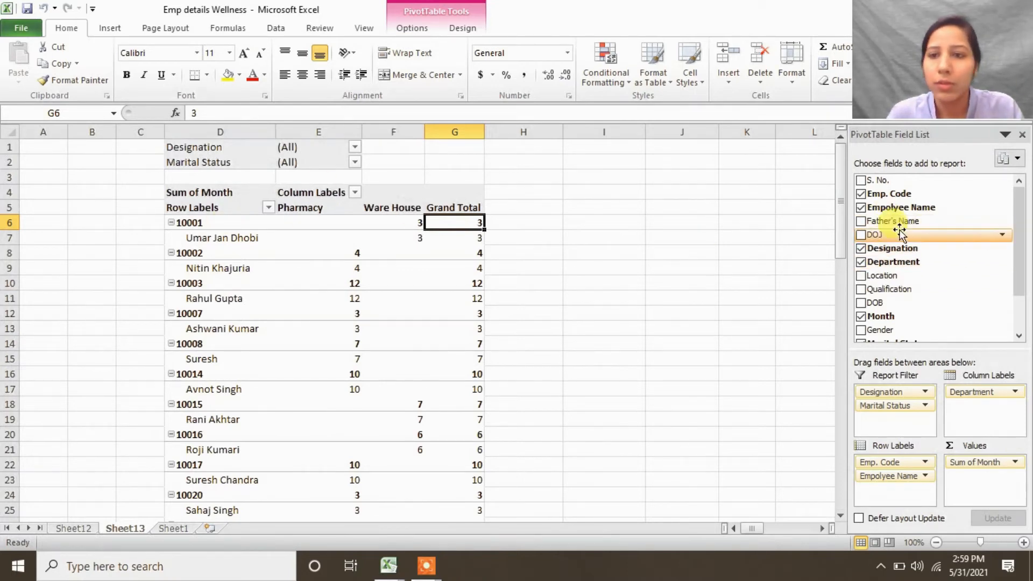
drag(896, 224, 872, 489)
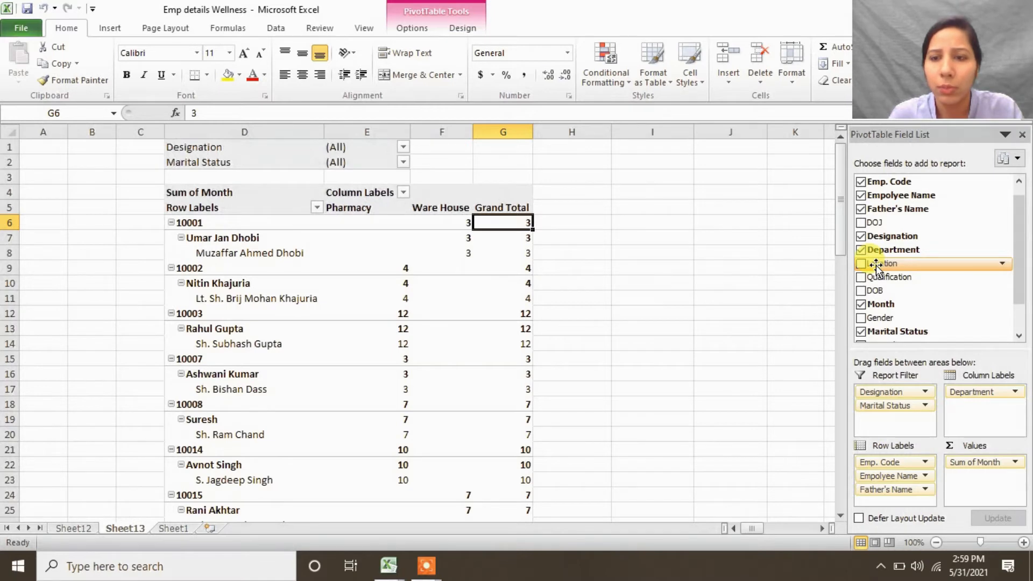
- Add the Location field to the Column Labels area below Department
drag(875, 266, 988, 417)
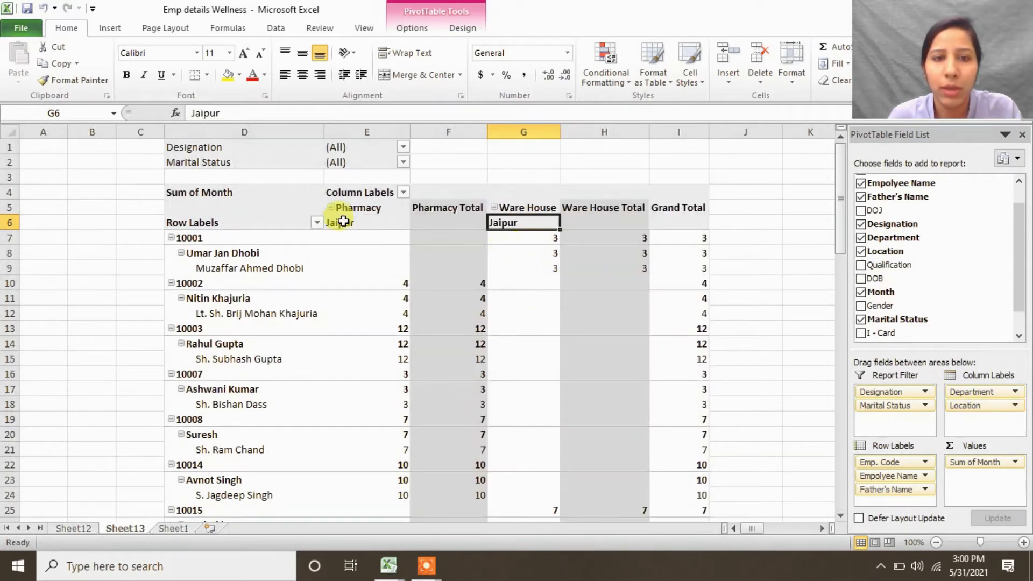
scroll(395, 323, down, 1)
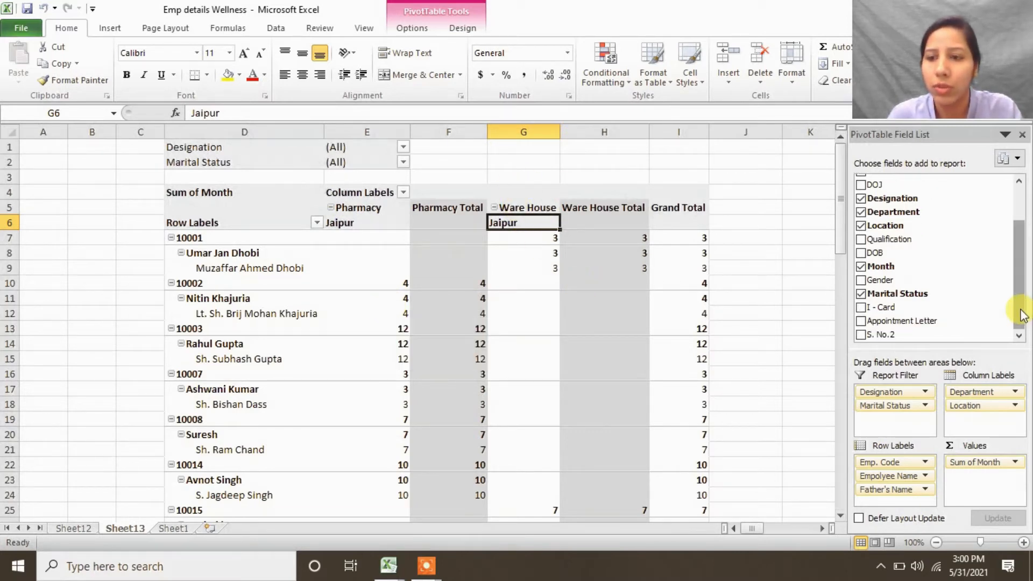
drag(1026, 316, 1022, 272)
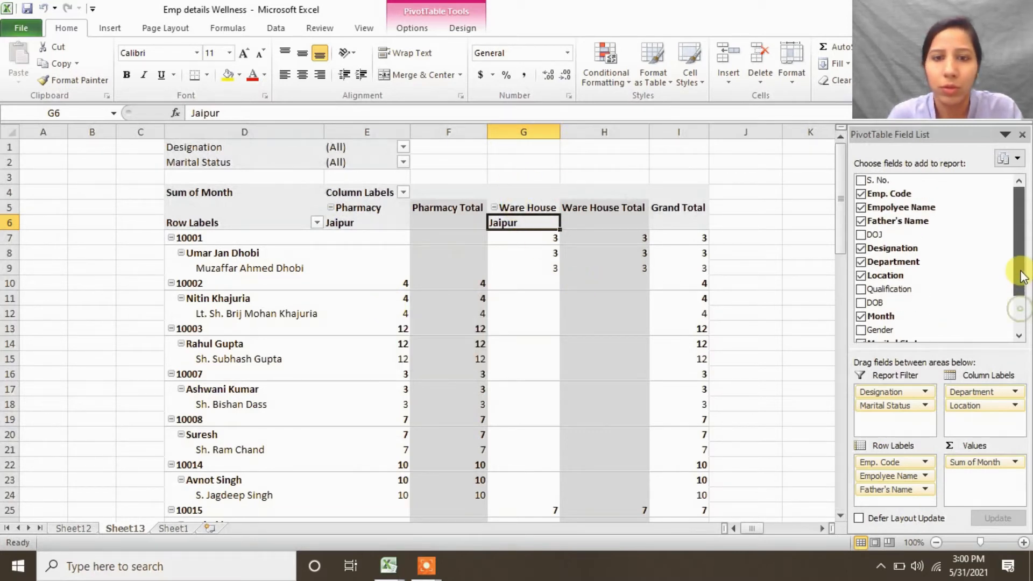
click(315, 223)
click(313, 225)
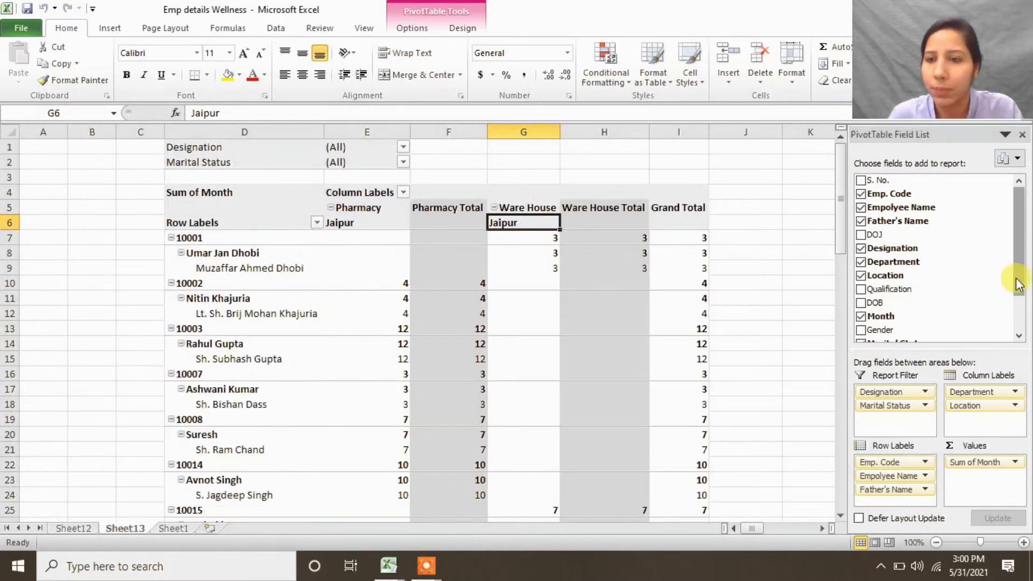
- Add the Appointment Letter field to the Report Filter area below Marital Status and filter it to Pending
drag(1017, 278, 1015, 226)
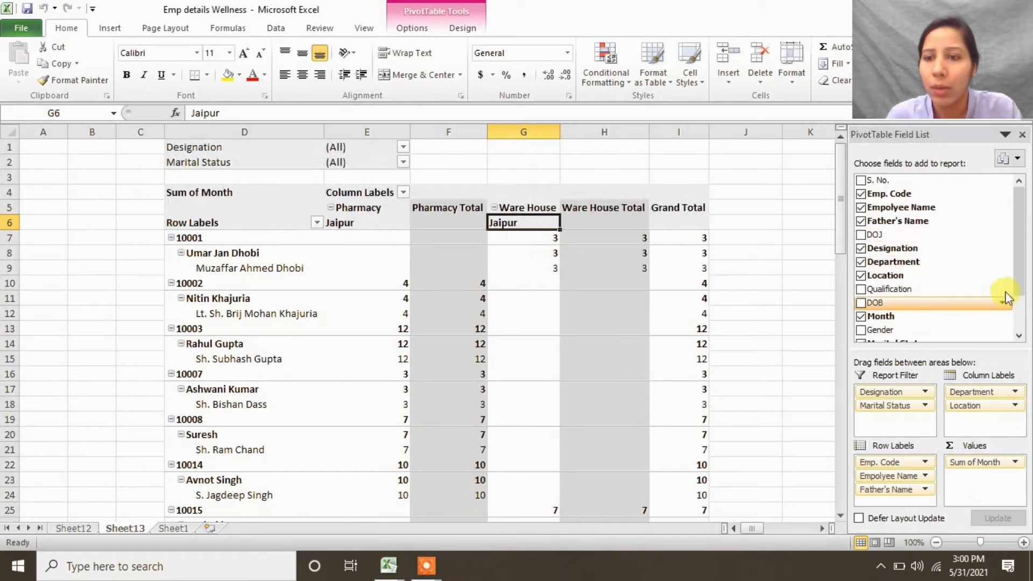
drag(1015, 288, 1015, 337)
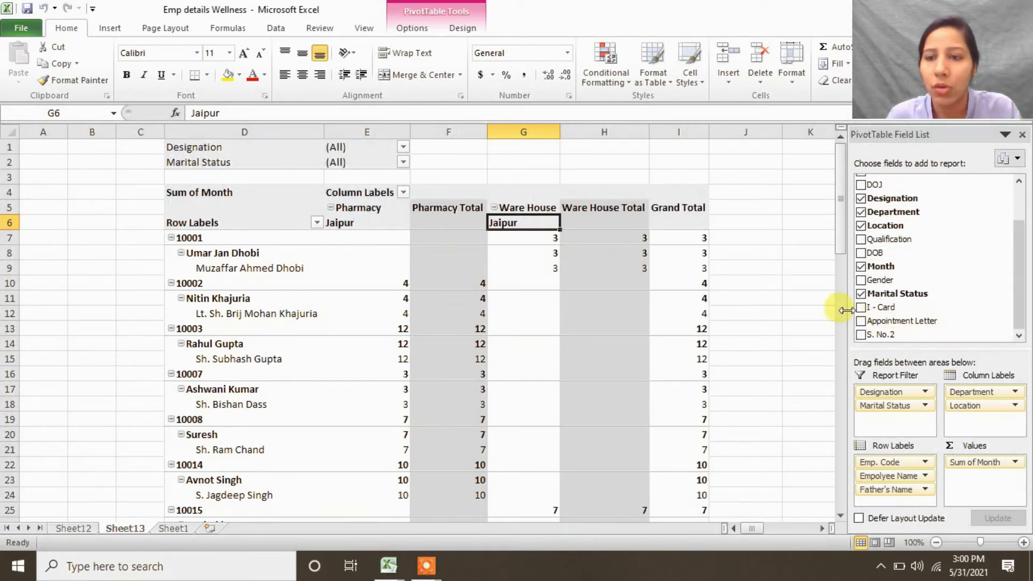
drag(865, 326, 887, 423)
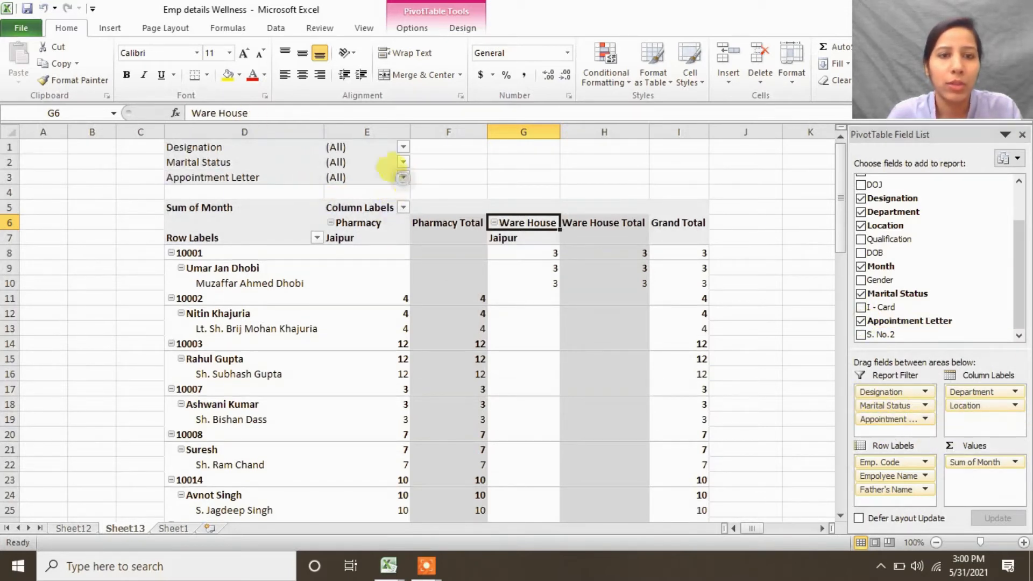
click(403, 177)
click(264, 236)
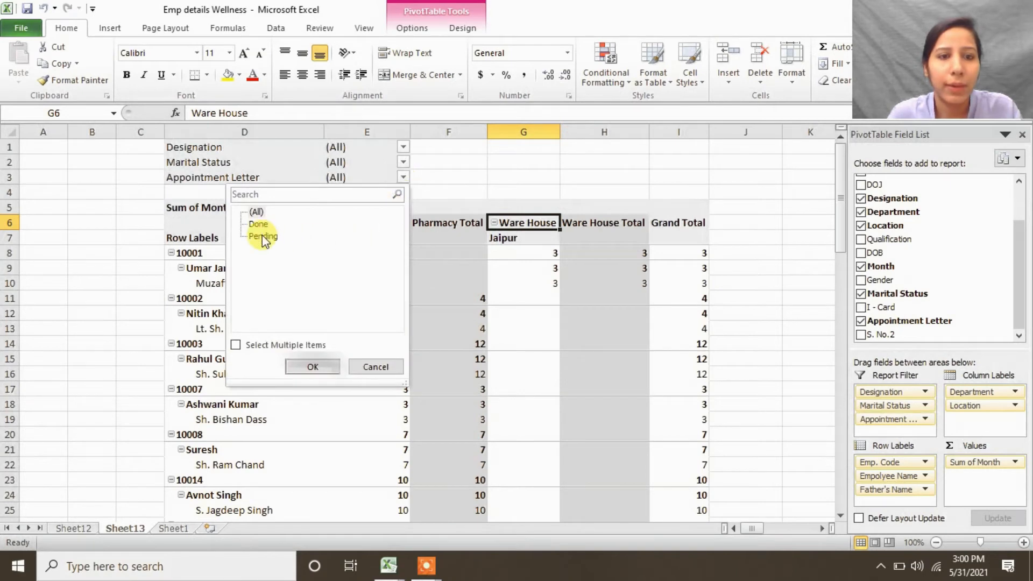
click(311, 367)
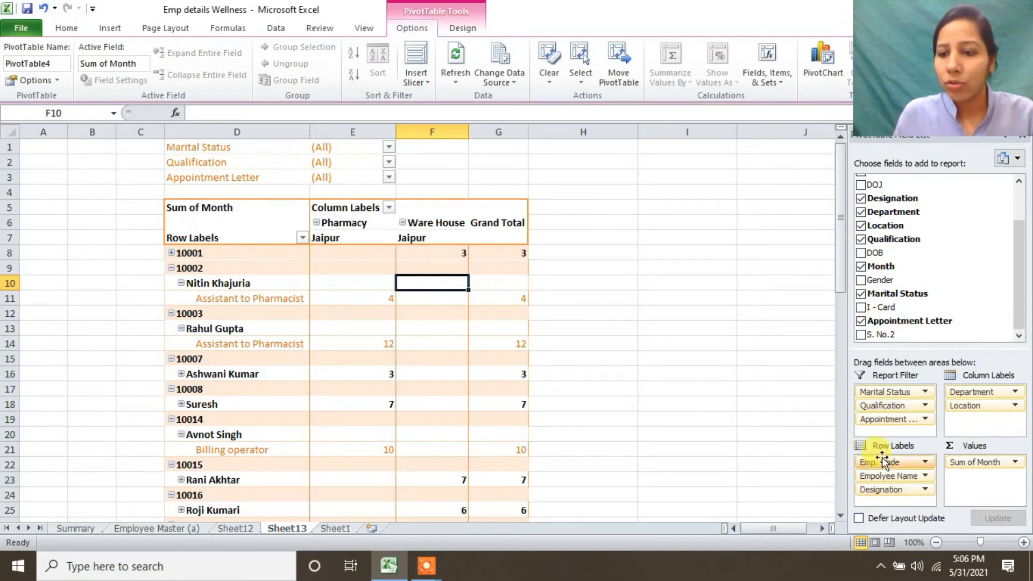
- Filter the restyled PivotTable on Sheet13 to show only employees whose Appointment Letter is Pending
click(895, 420)
click(895, 420)
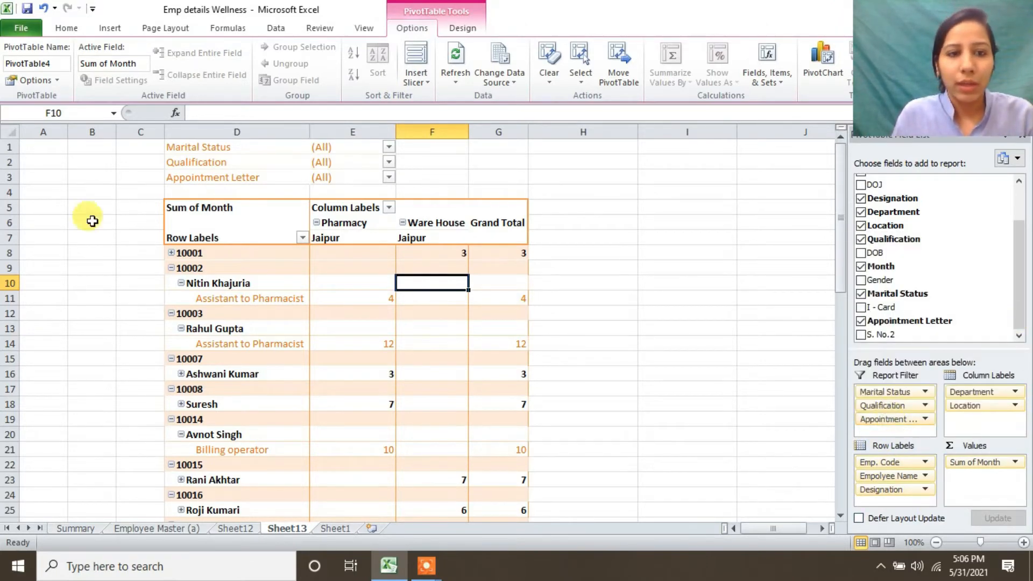
click(389, 177)
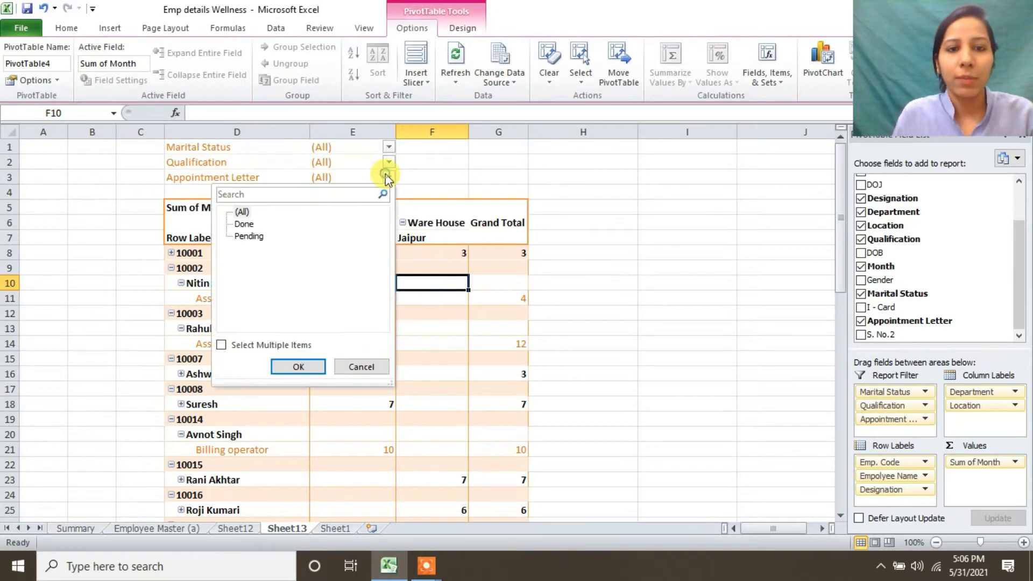
click(243, 236)
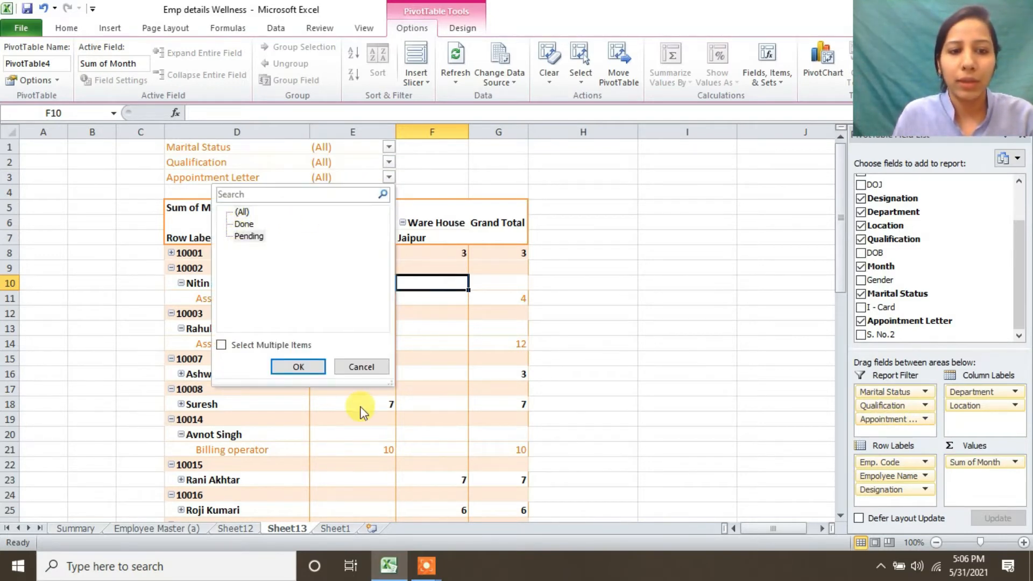
click(297, 368)
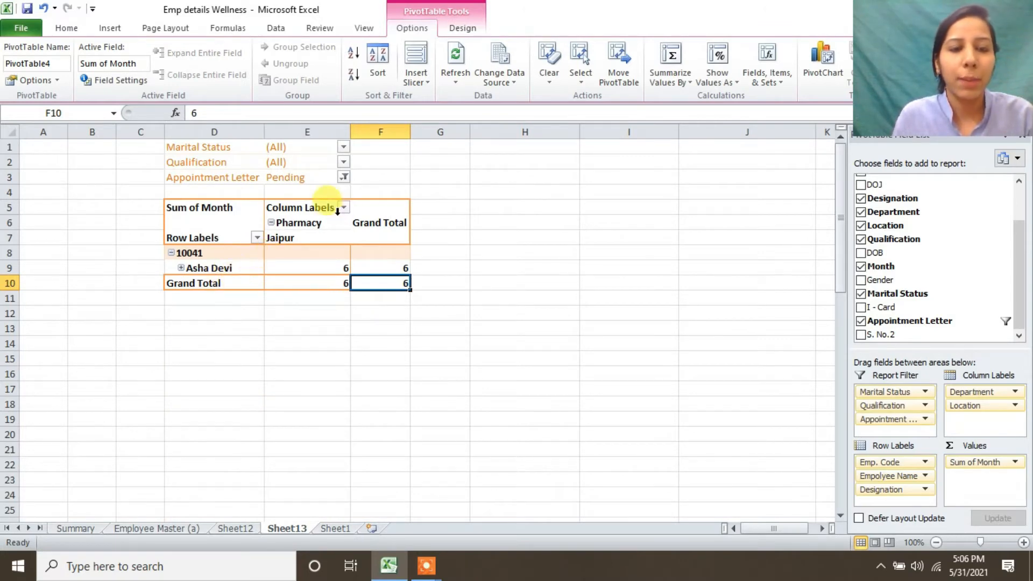
- Switch the Appointment Letter report filter to Done and review the filtered rows down to the Grand Total
click(344, 178)
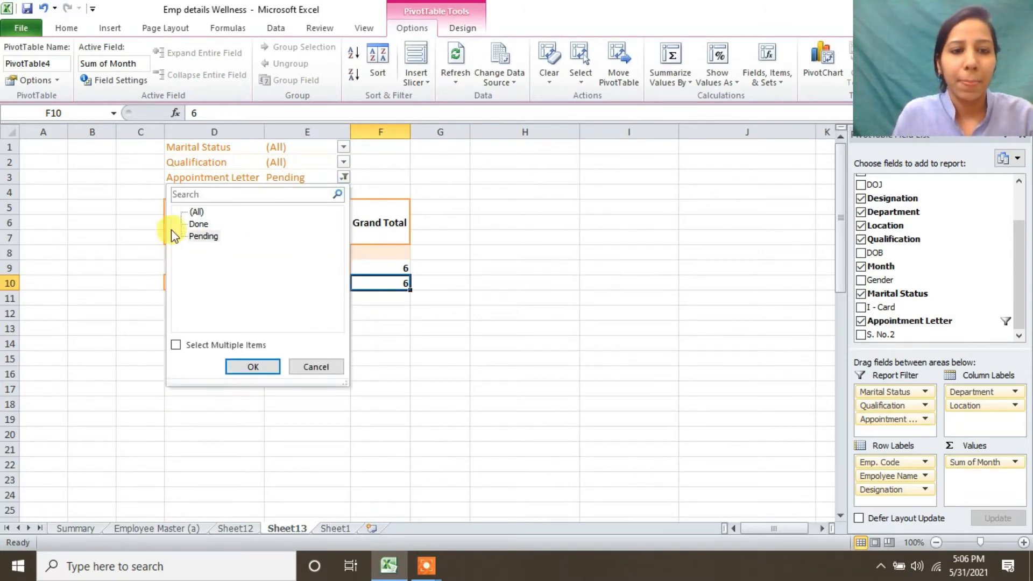
click(242, 367)
scroll(368, 341, down, 10)
scroll(368, 341, down, 6)
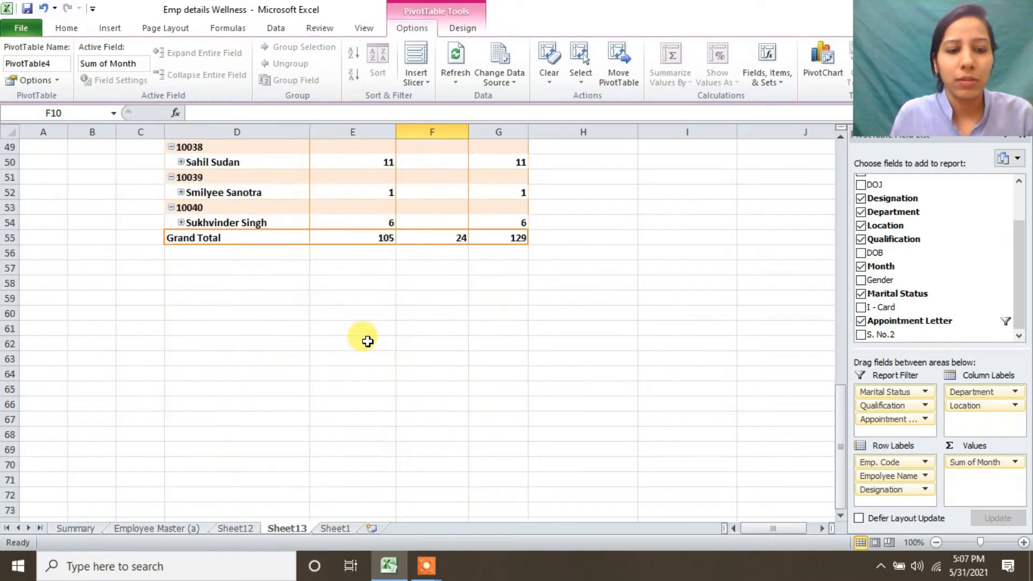
scroll(366, 342, up, 16)
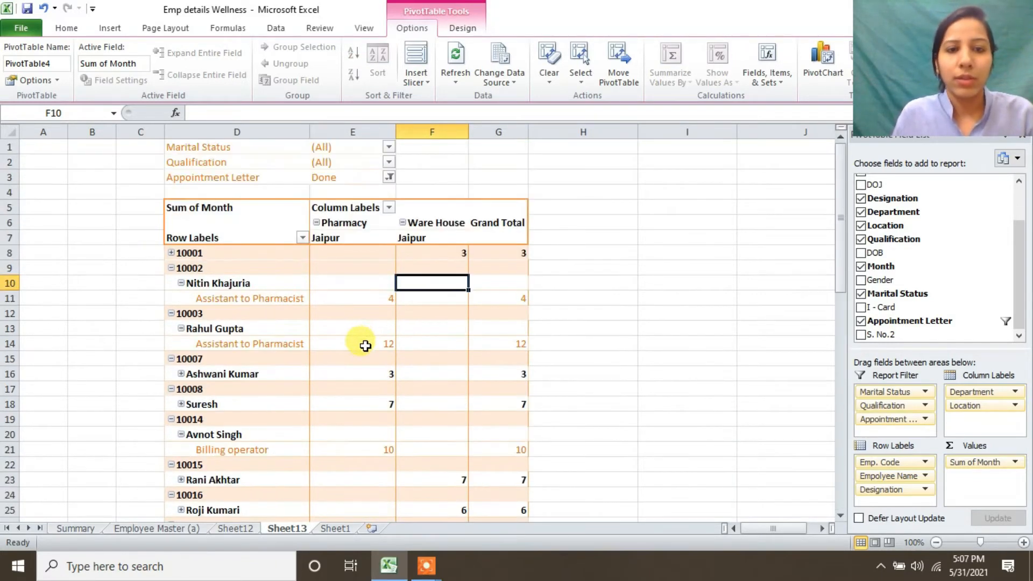
scroll(1017, 242, up, 2)
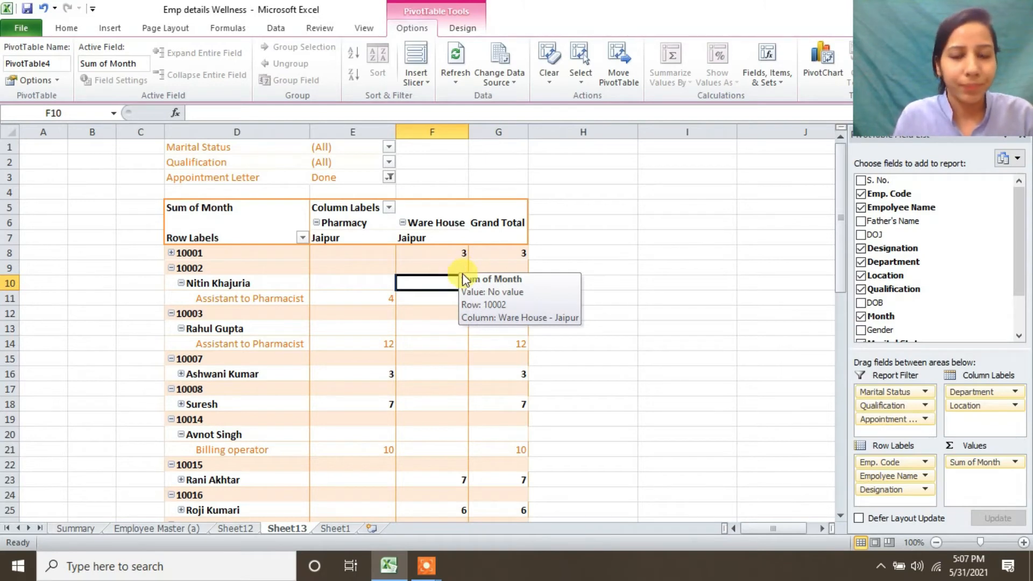
- Replace every jaipur with udaipur in the Location column of the source table on Sheet1
click(339, 532)
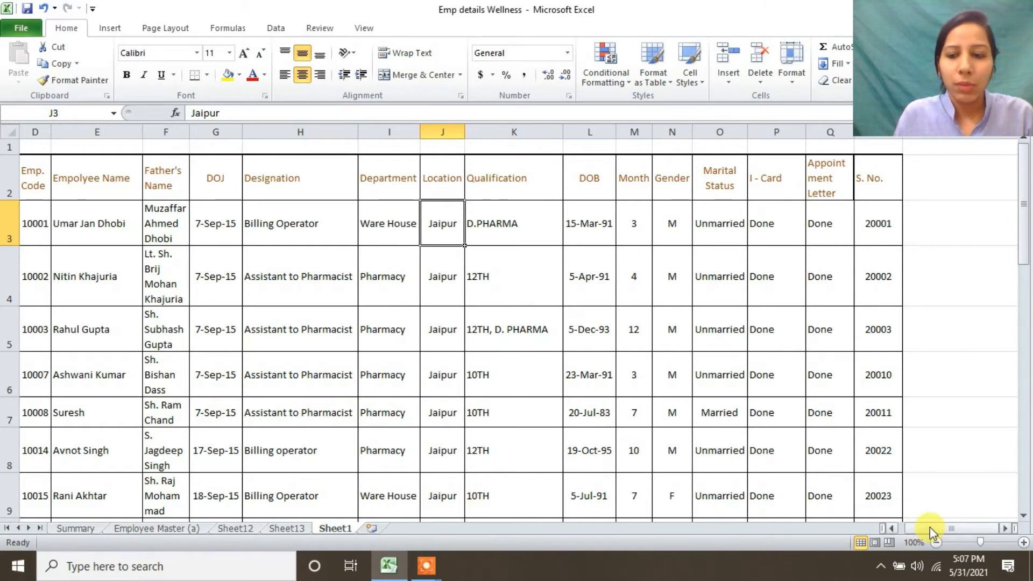
drag(933, 532, 926, 533)
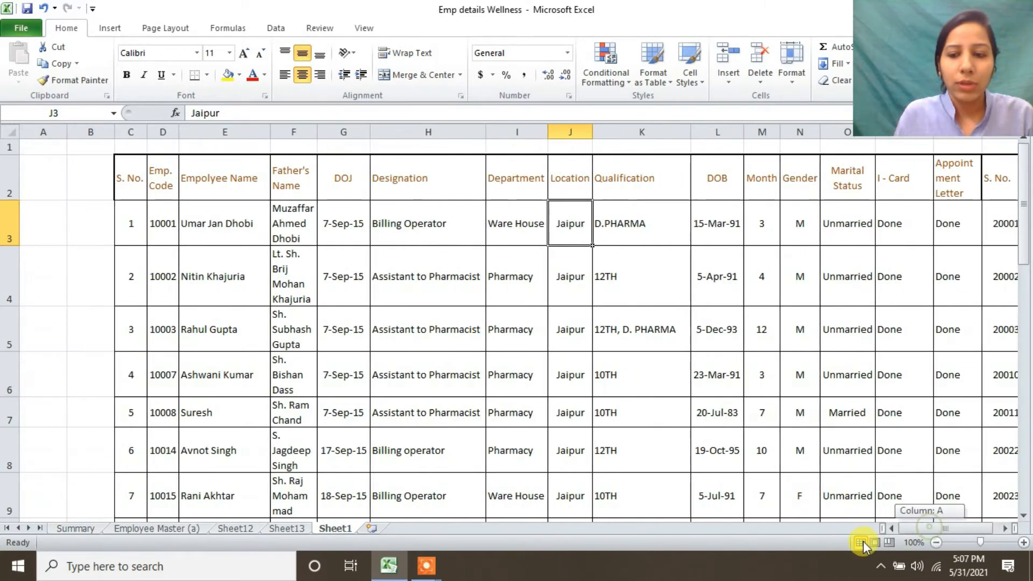
click(562, 162)
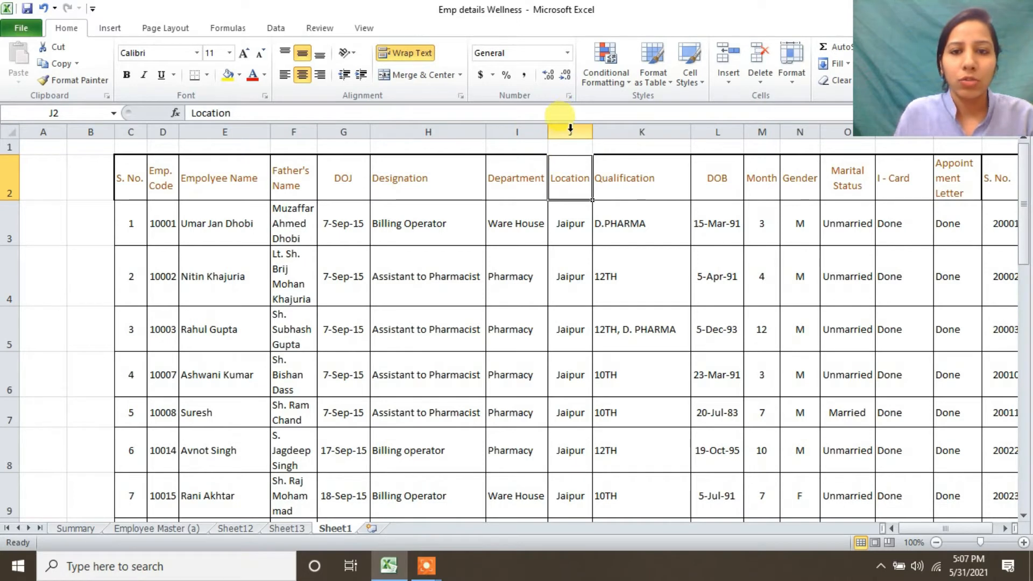
click(570, 131)
key(ctrl+f)
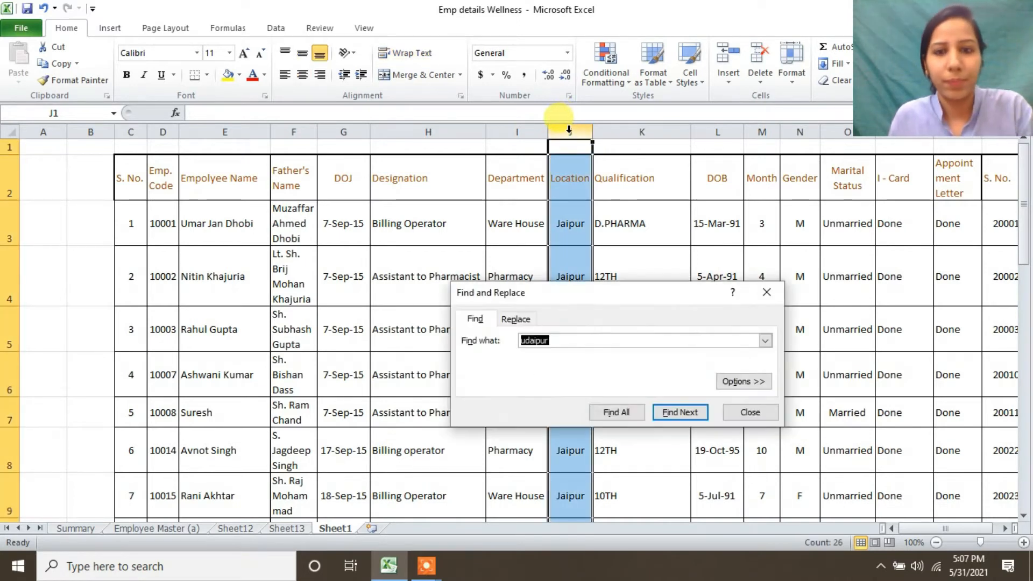
click(512, 321)
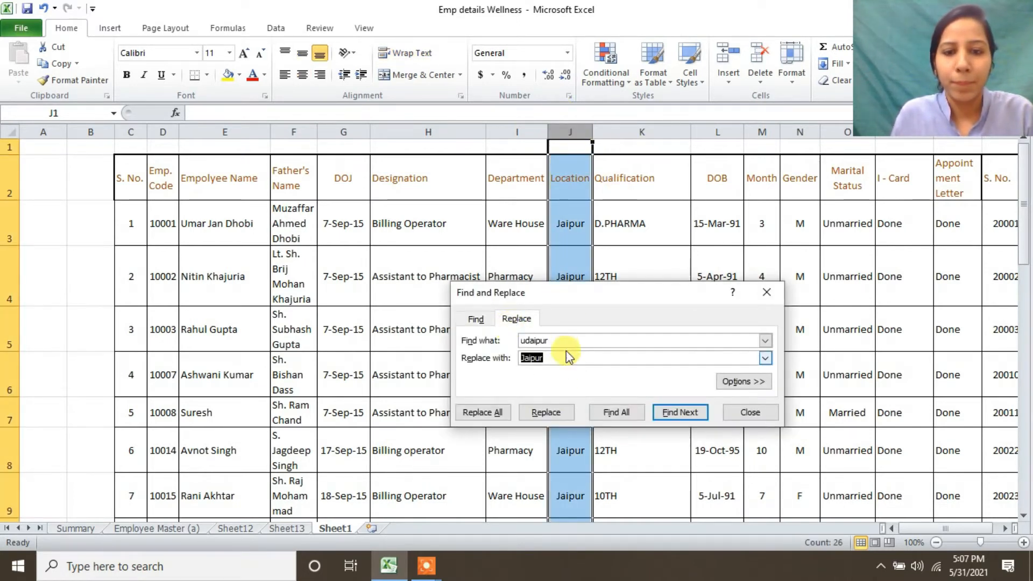
drag(565, 339, 491, 346)
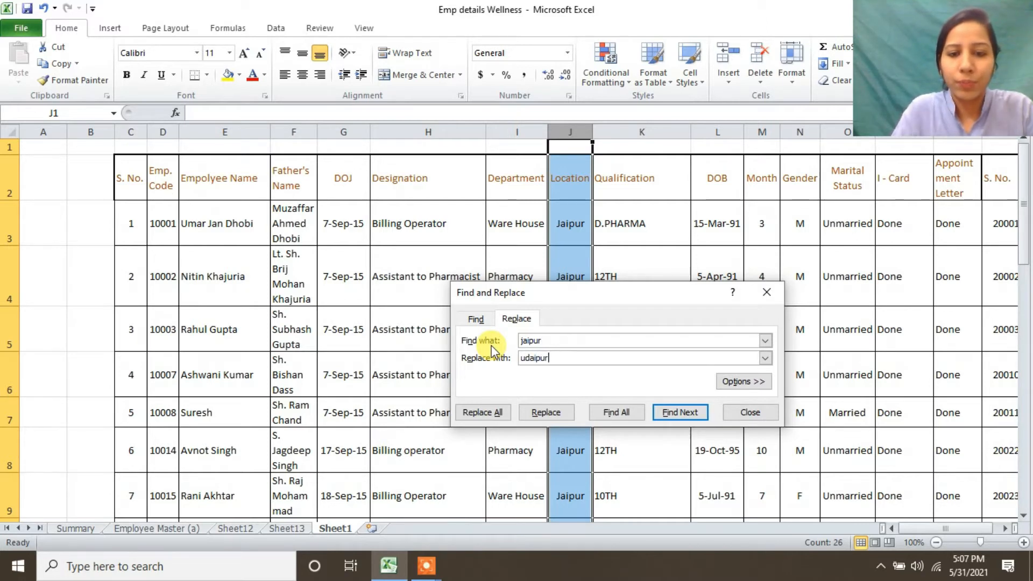
click(480, 413)
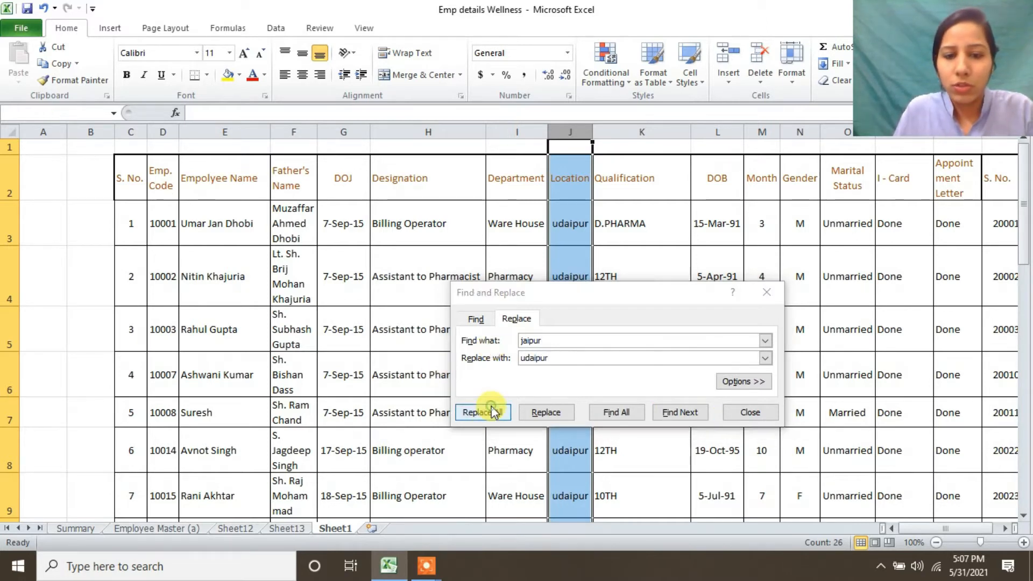
click(512, 321)
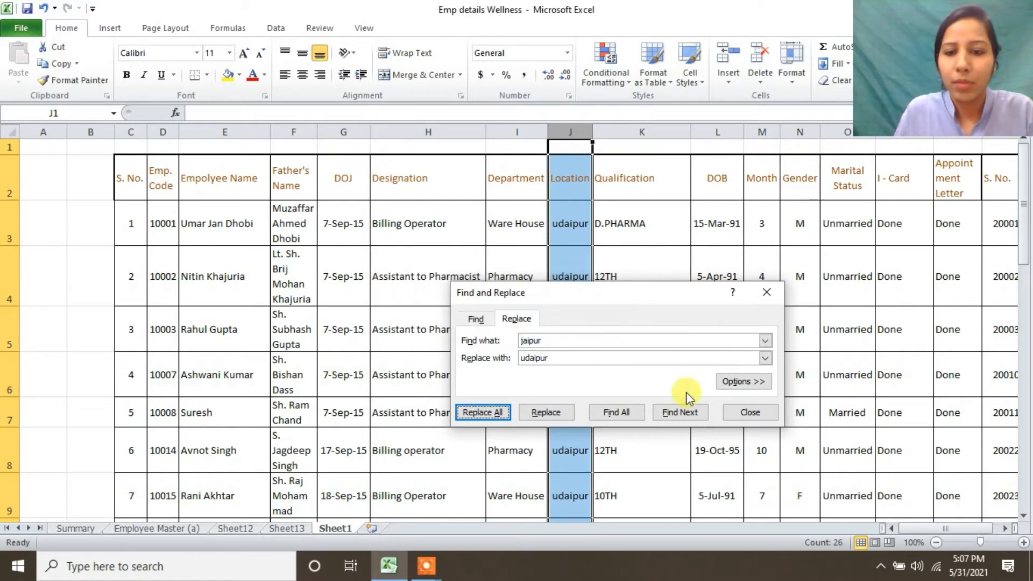
click(741, 411)
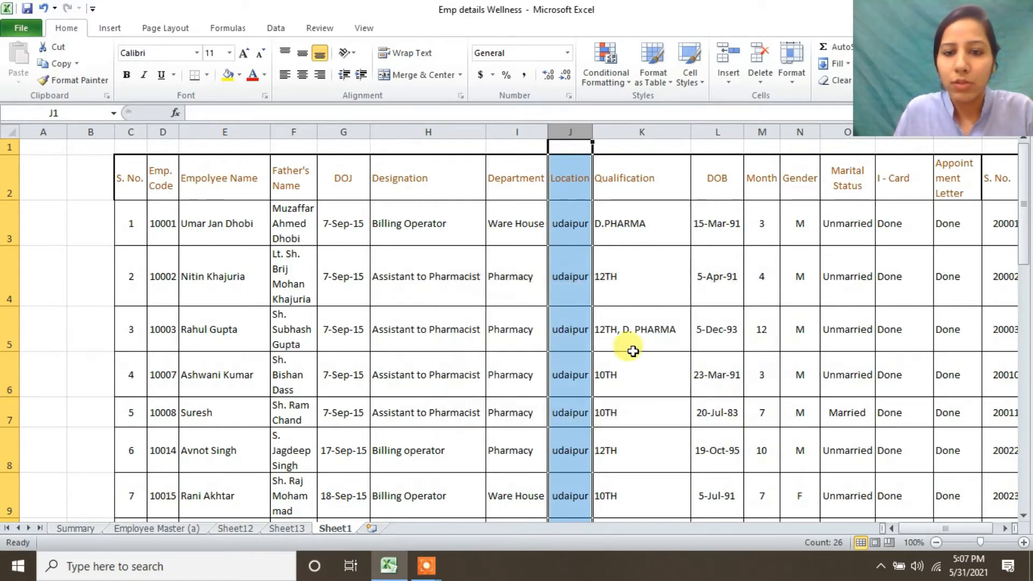
- Check the Location column on Sheet1 and compare it with the location headers under Pharmacy and Ware House on Sheet13
scroll(588, 349, down, 3)
scroll(588, 349, down, 9)
scroll(589, 349, up, 11)
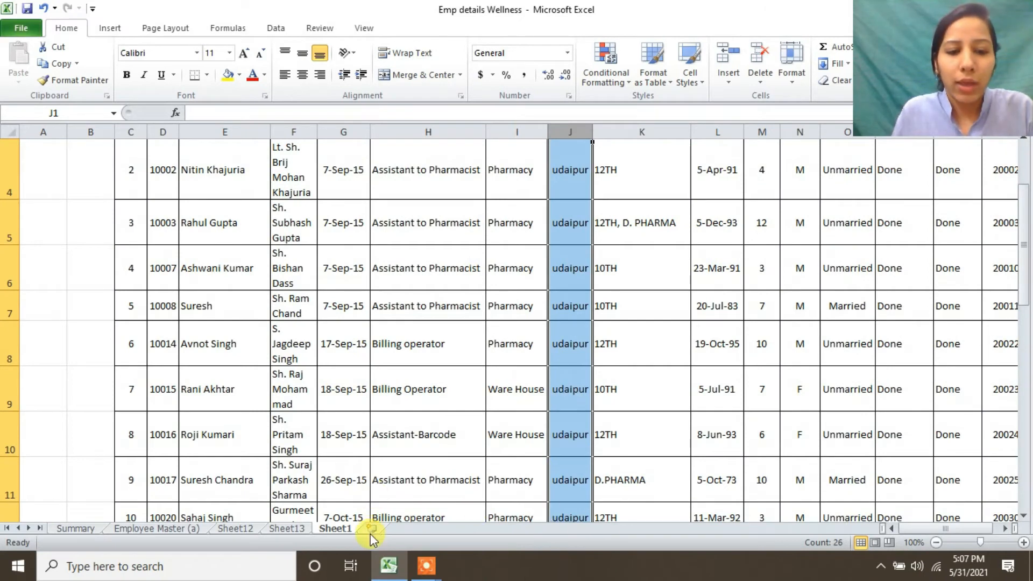
click(289, 528)
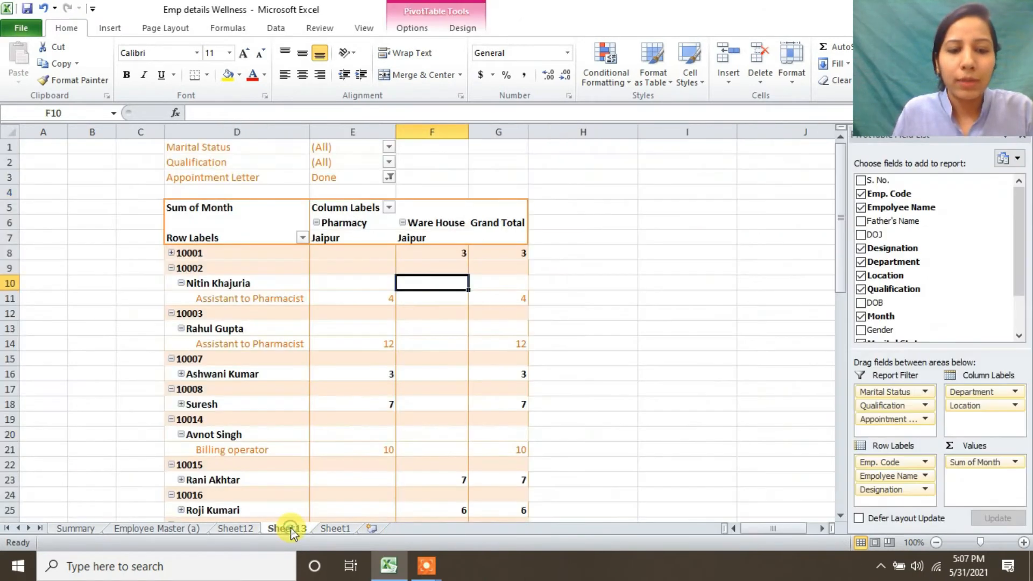
click(378, 240)
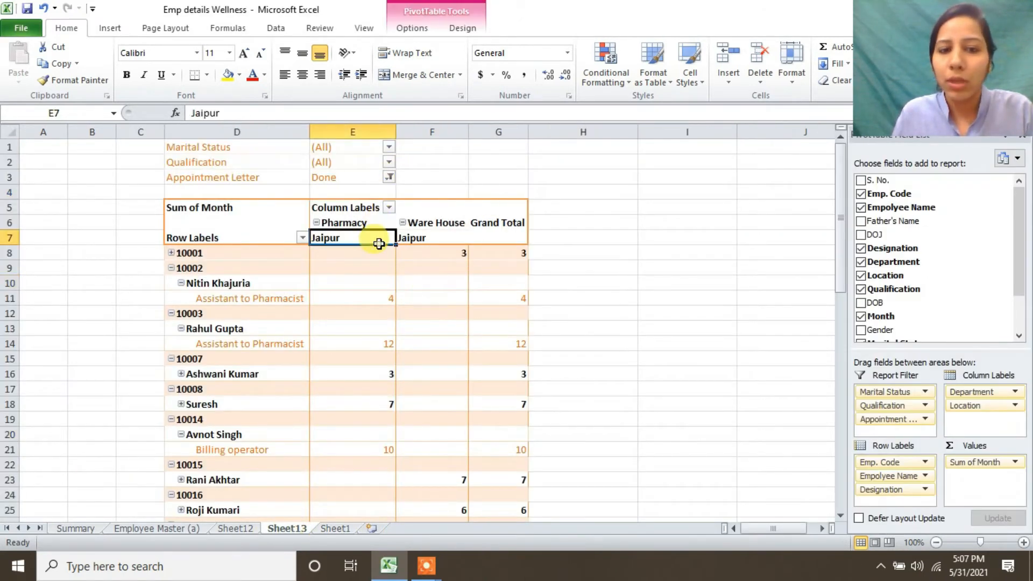
click(407, 238)
click(377, 240)
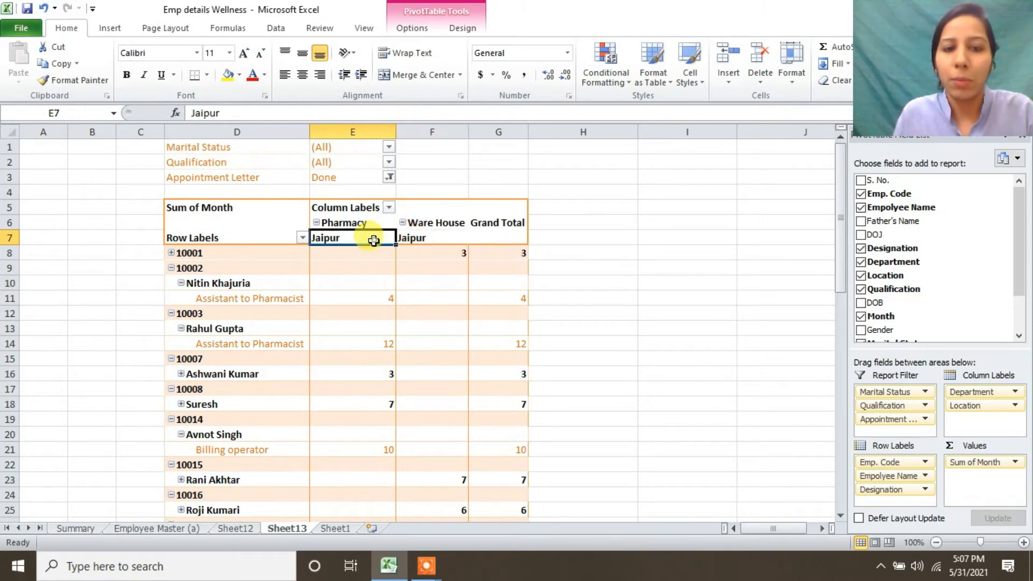
click(425, 242)
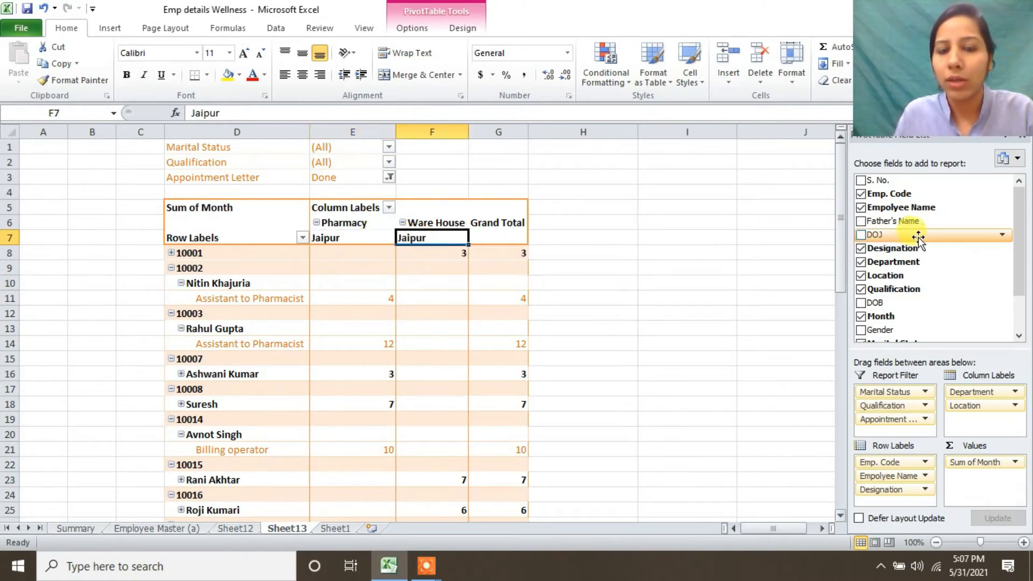
- Refresh all PivotTable data on Sheet13 from the edited source table and review the updated report
click(419, 28)
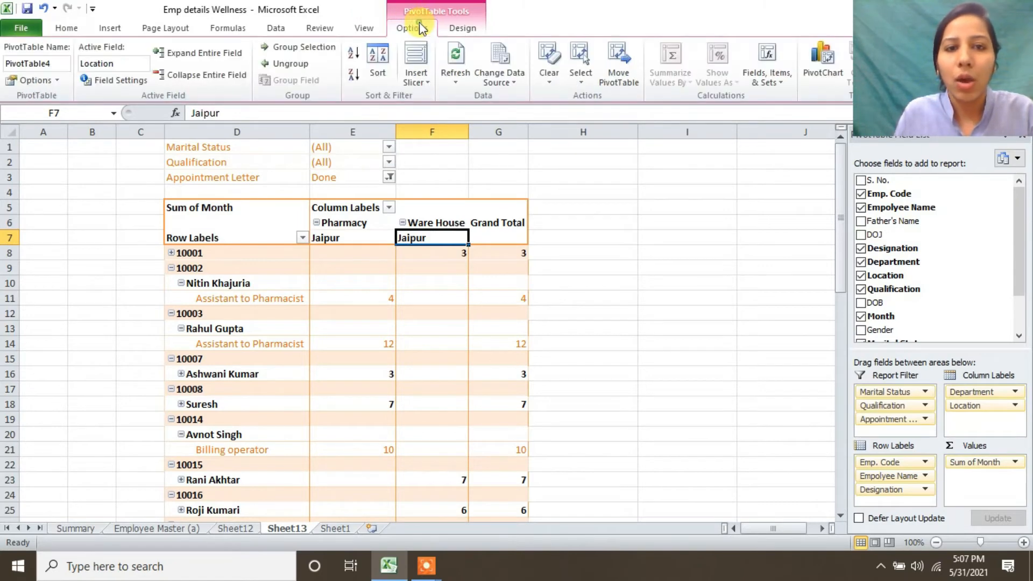
click(455, 79)
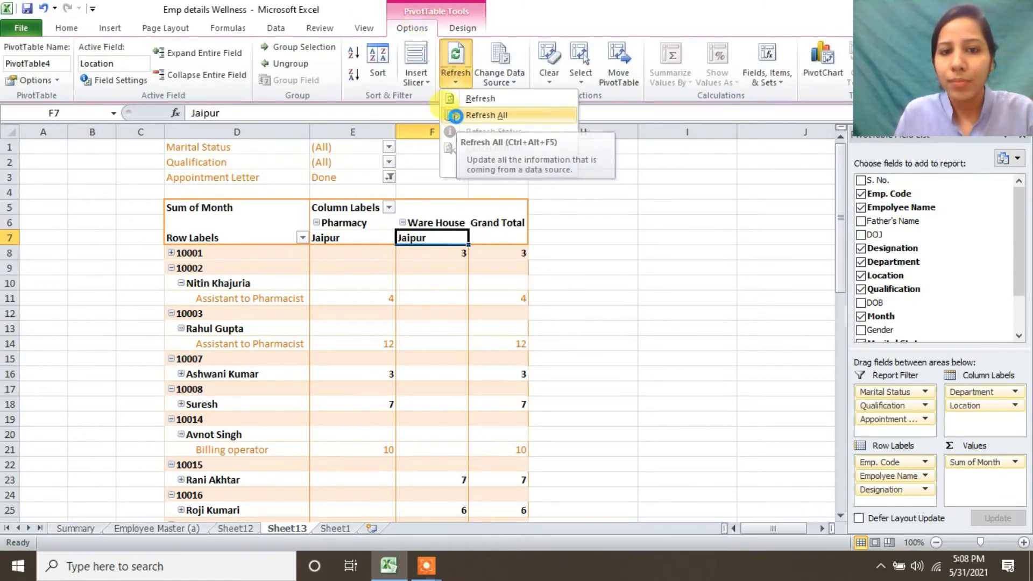
click(456, 117)
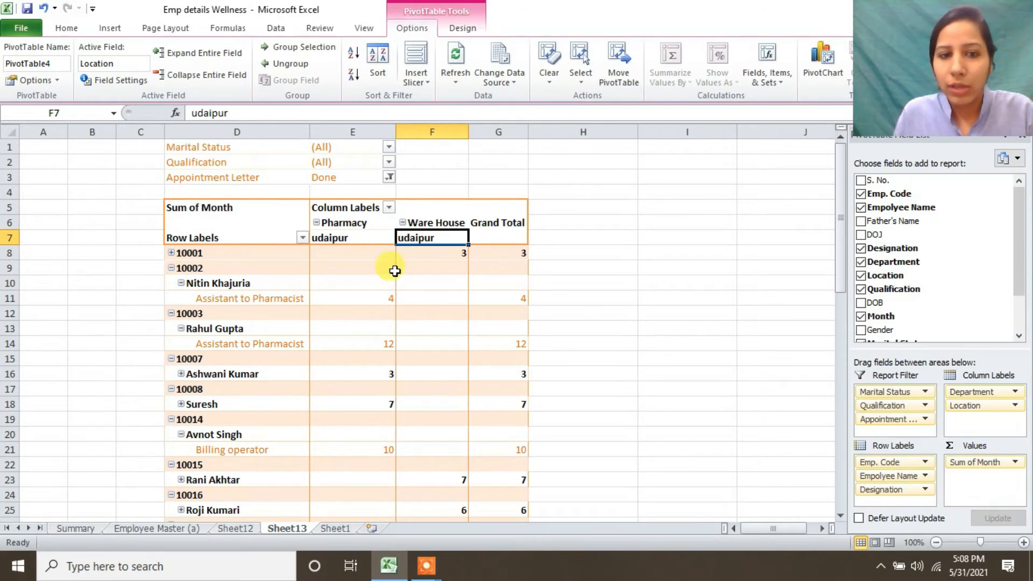
mouse_move(357, 263)
scroll(356, 269, down, 4)
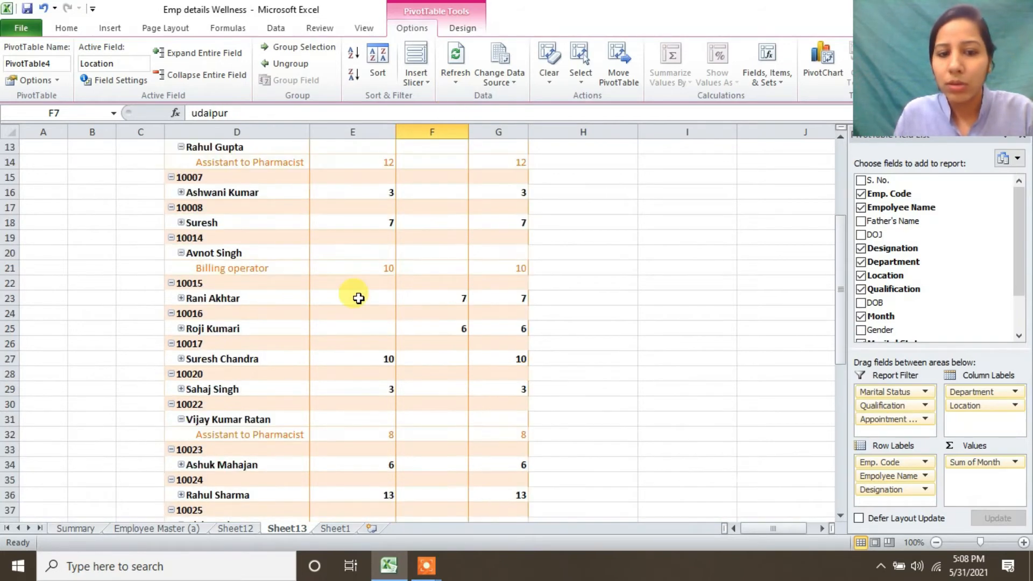
- Review the location headers under Pharmacy and Ware House on Sheet13, and look over the employee source table on Sheet1
scroll(358, 295, up, 4)
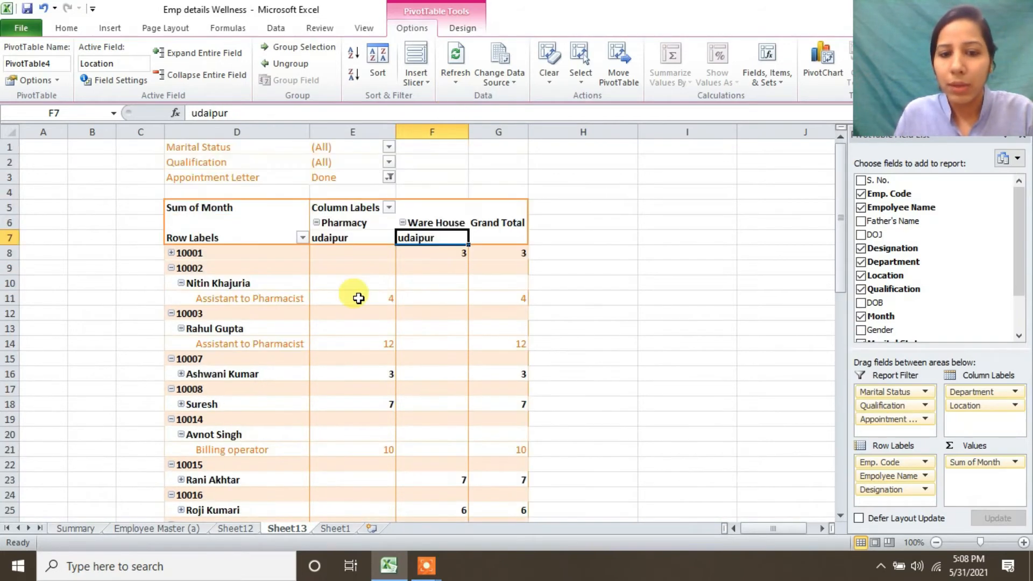
click(428, 280)
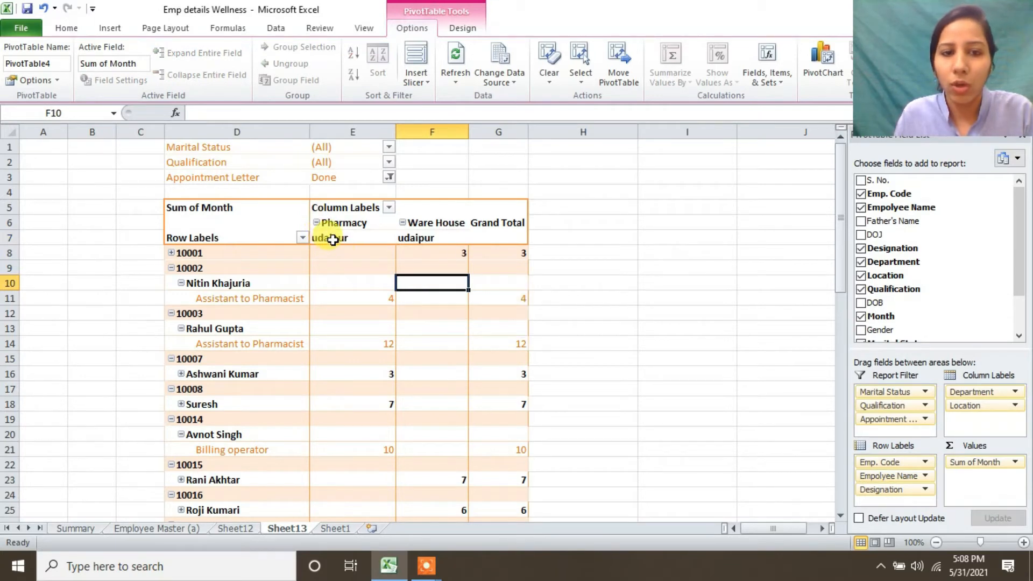
click(333, 240)
click(435, 238)
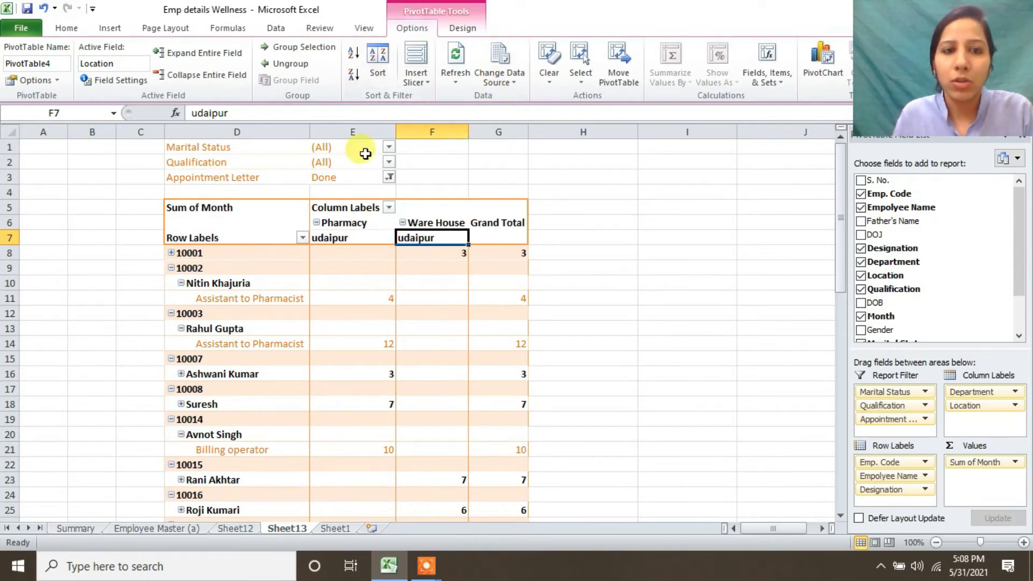
click(342, 528)
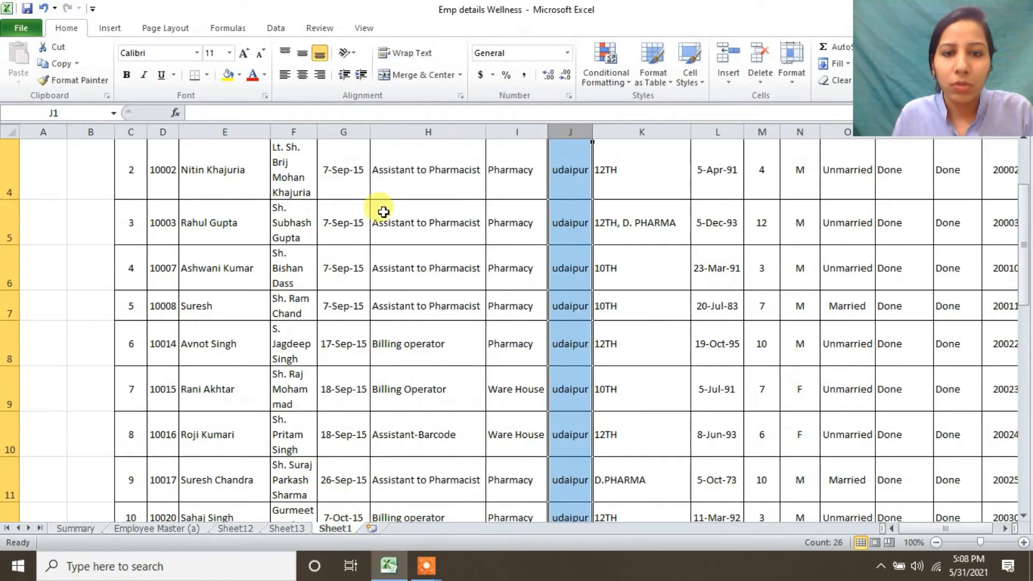
click(357, 222)
scroll(258, 174, down, 3)
scroll(253, 161, up, 4)
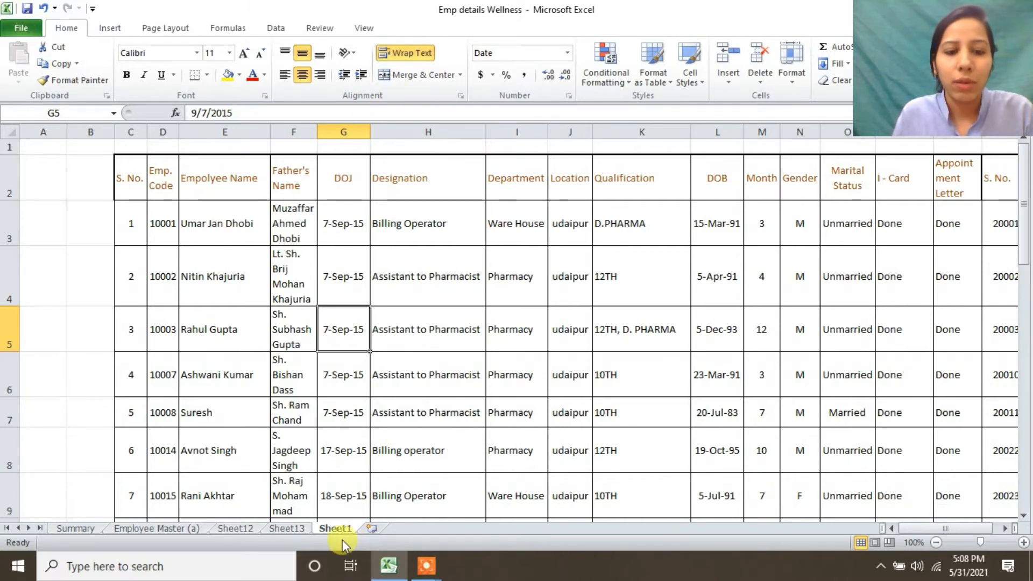
- Change the data source range of the PivotTable on Sheet13 to Sheet1!$C$2:$M$25 and check the Qualification report filter
click(283, 528)
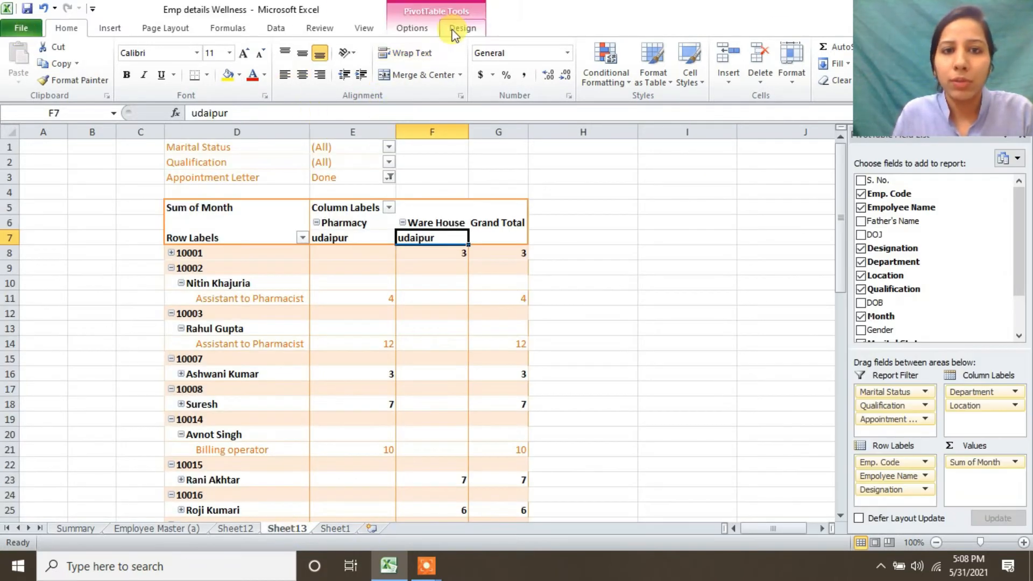
click(412, 29)
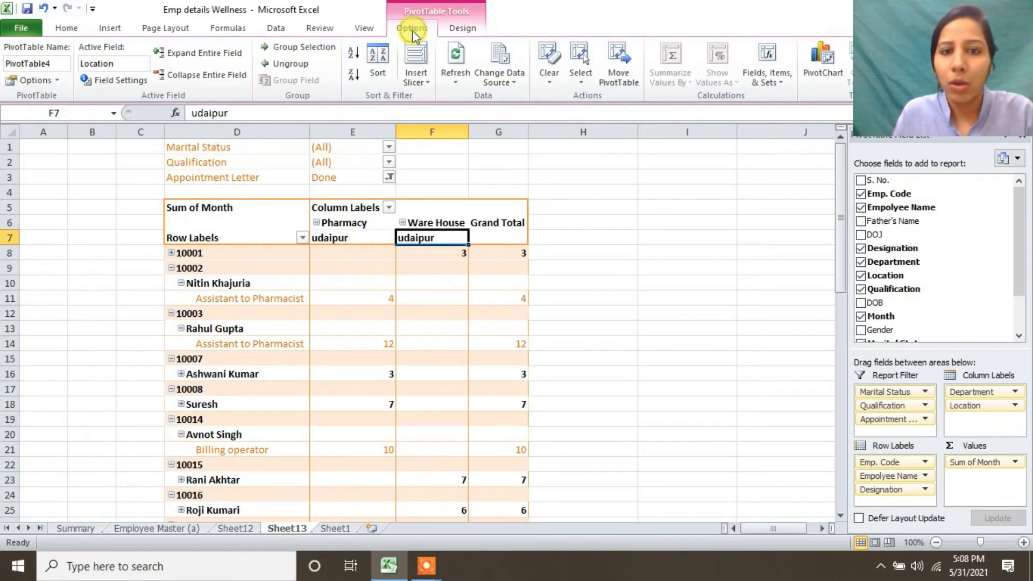
click(491, 81)
click(508, 99)
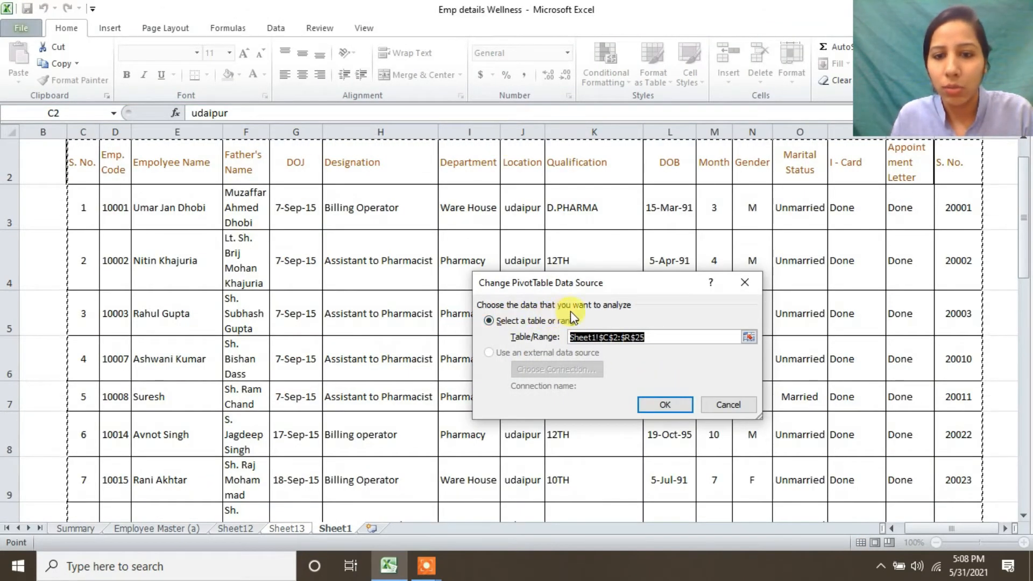
click(630, 337)
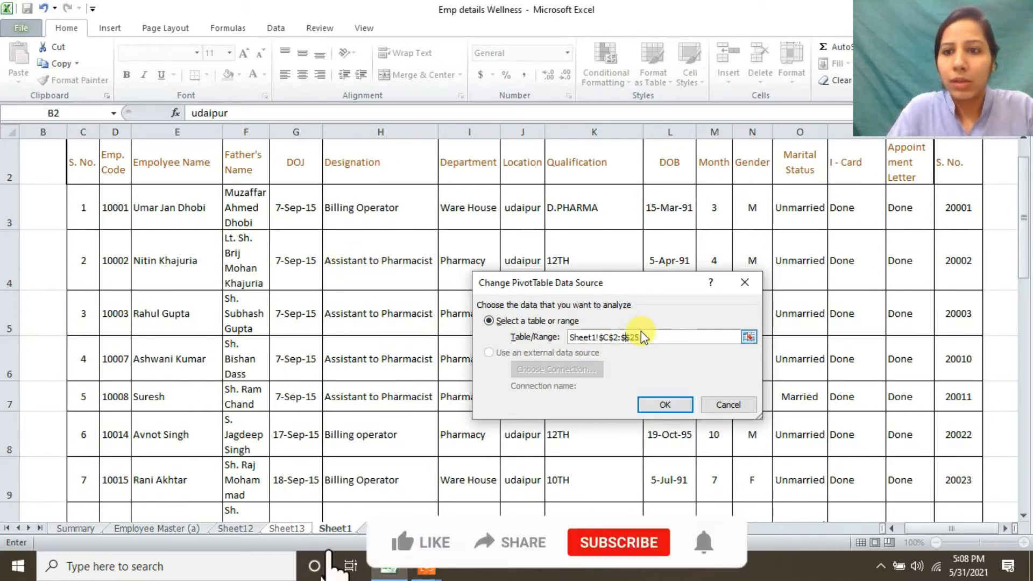
key(BackSpace)
text(m)
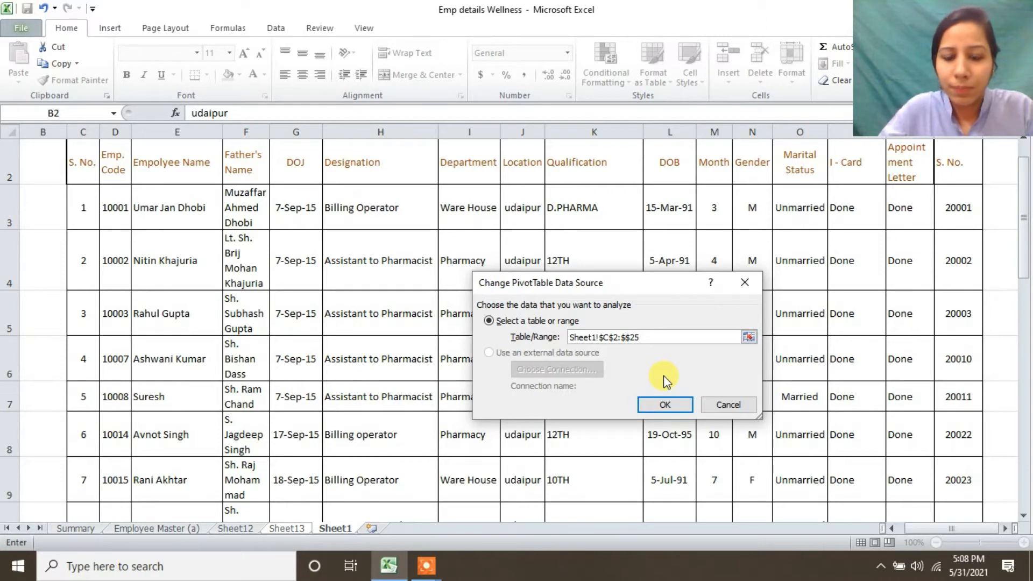
text(M)
click(667, 404)
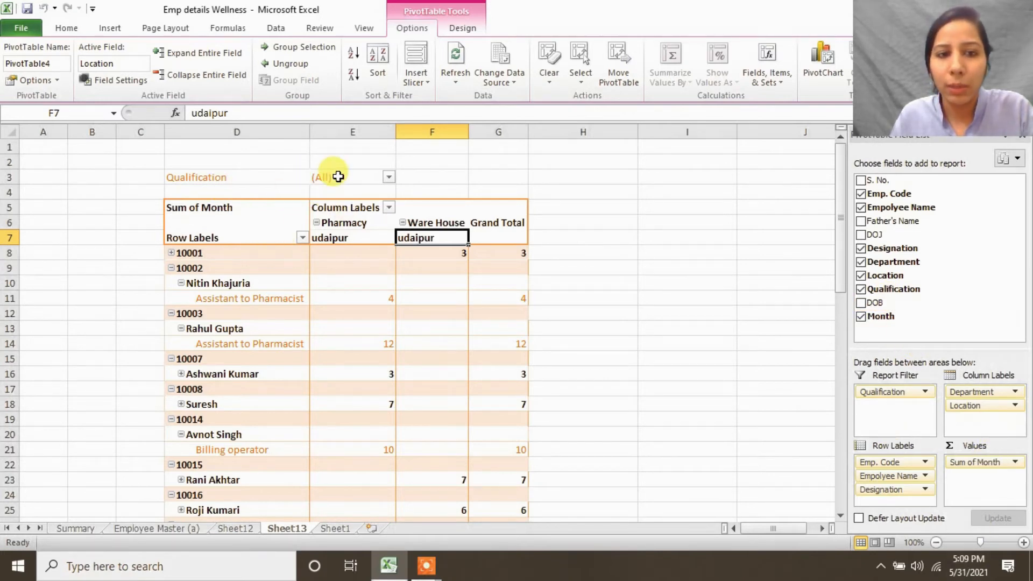
click(388, 178)
click(388, 178)
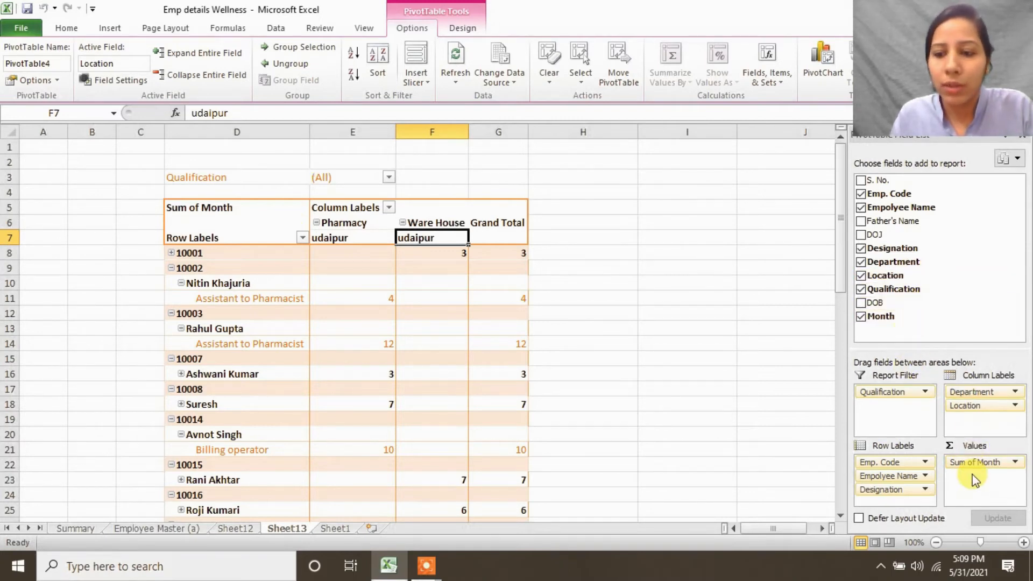
- Change the PivotTable's data source range to Sheet1!$C$2:$R$25 and check the available fields through S. No.2
click(515, 83)
click(531, 100)
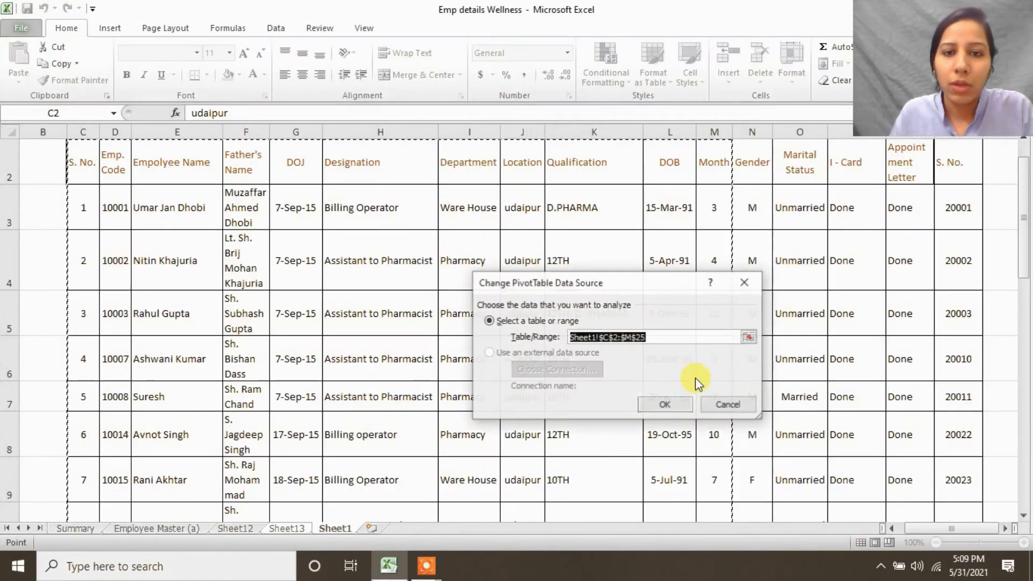
click(632, 337)
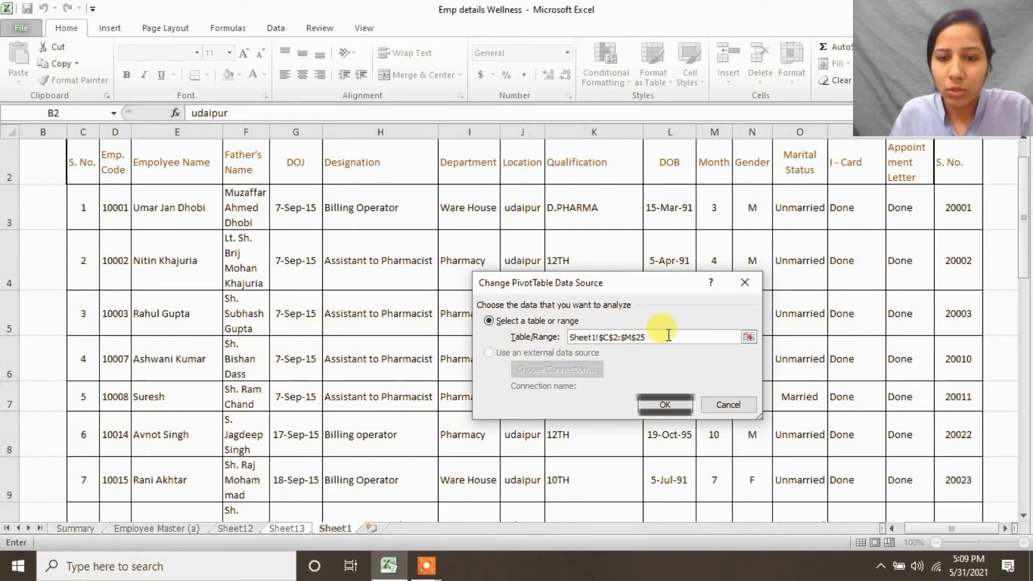
text(R)
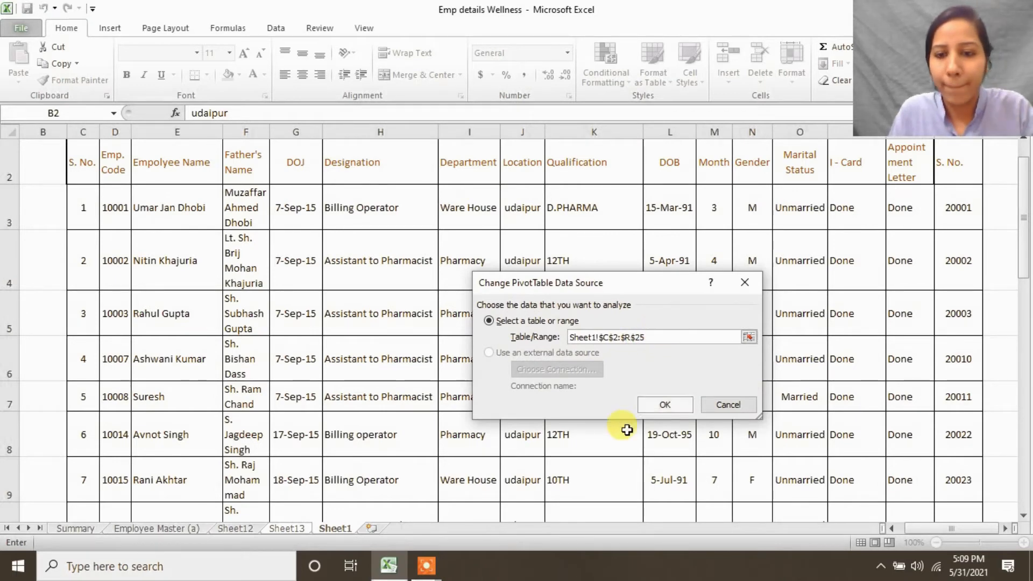
click(665, 410)
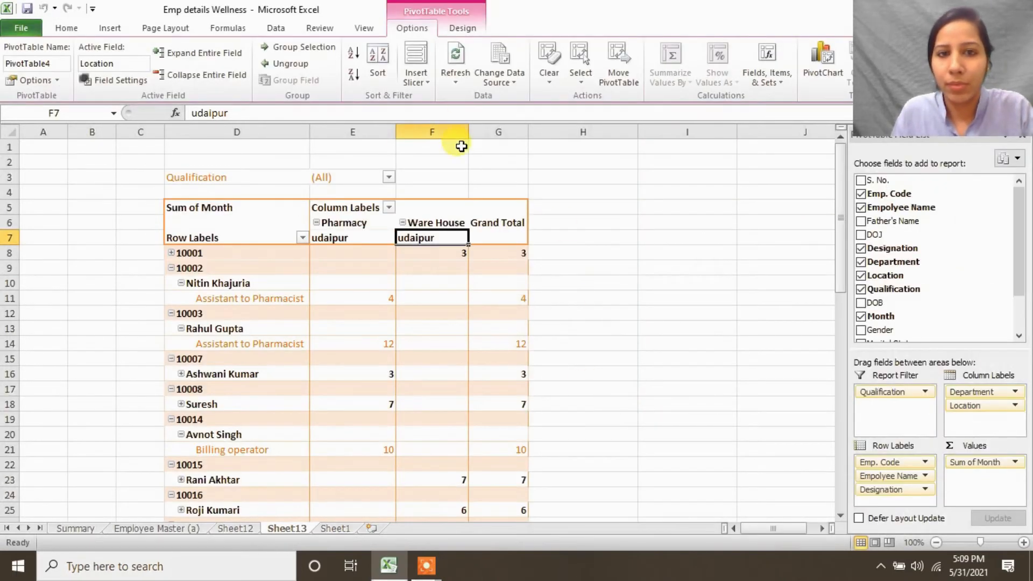
drag(1020, 295, 1017, 323)
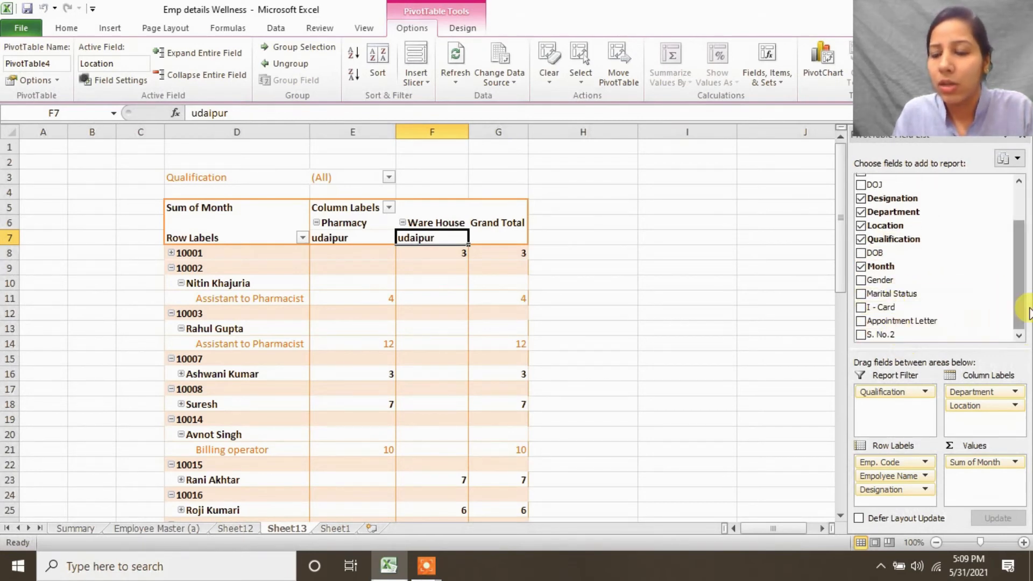
drag(1017, 299, 1017, 264)
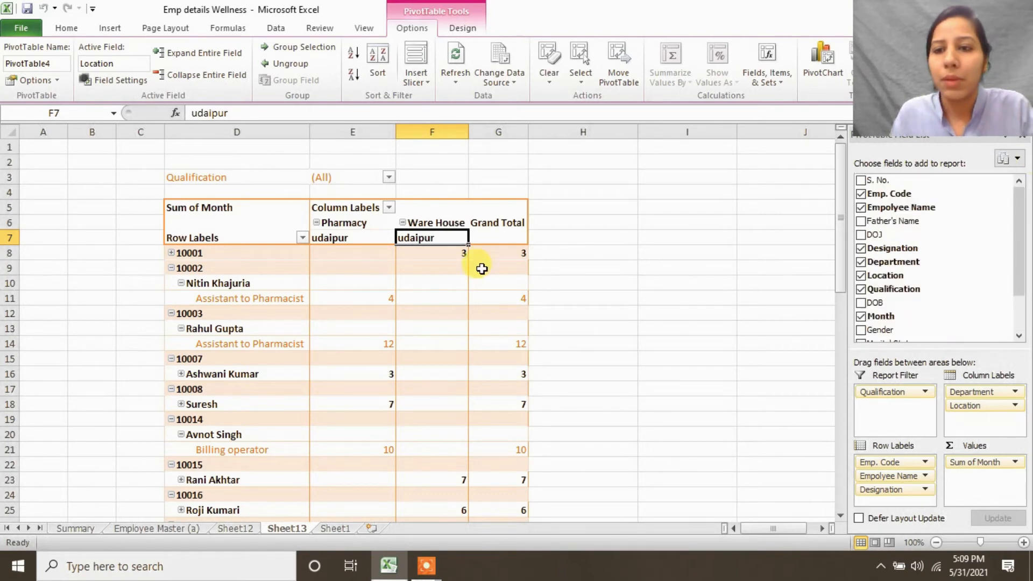
click(626, 340)
click(477, 356)
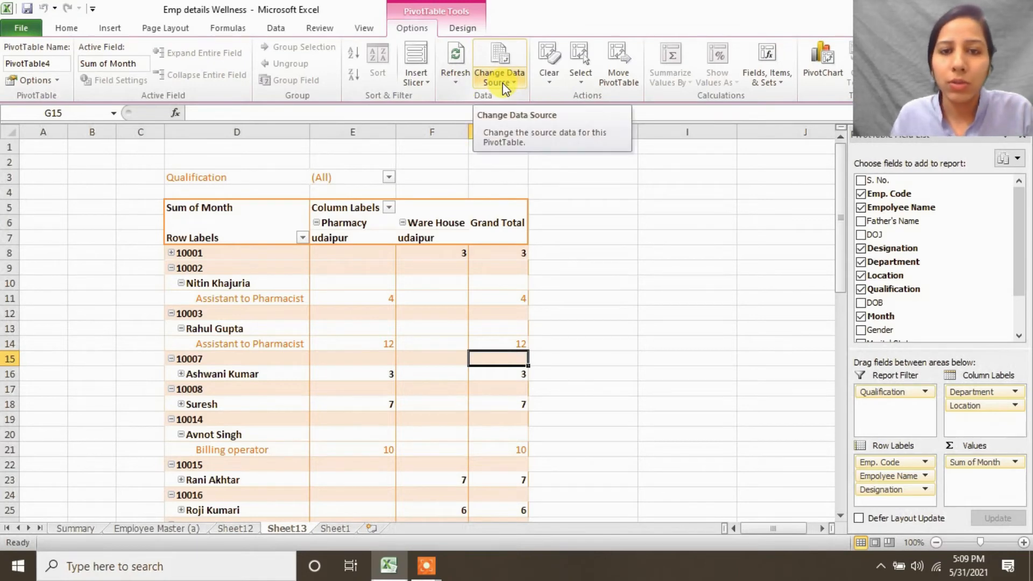
click(454, 27)
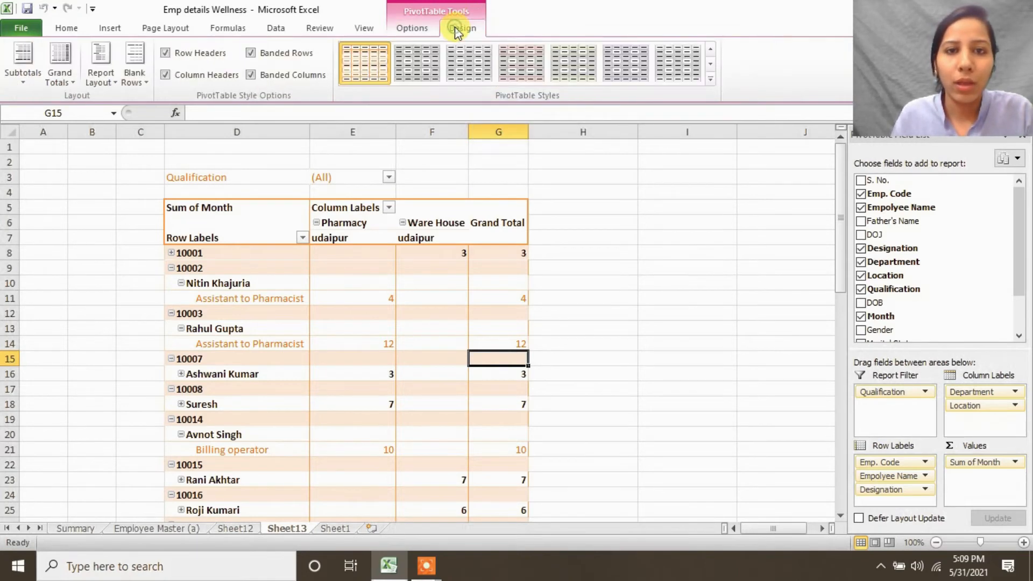
click(398, 27)
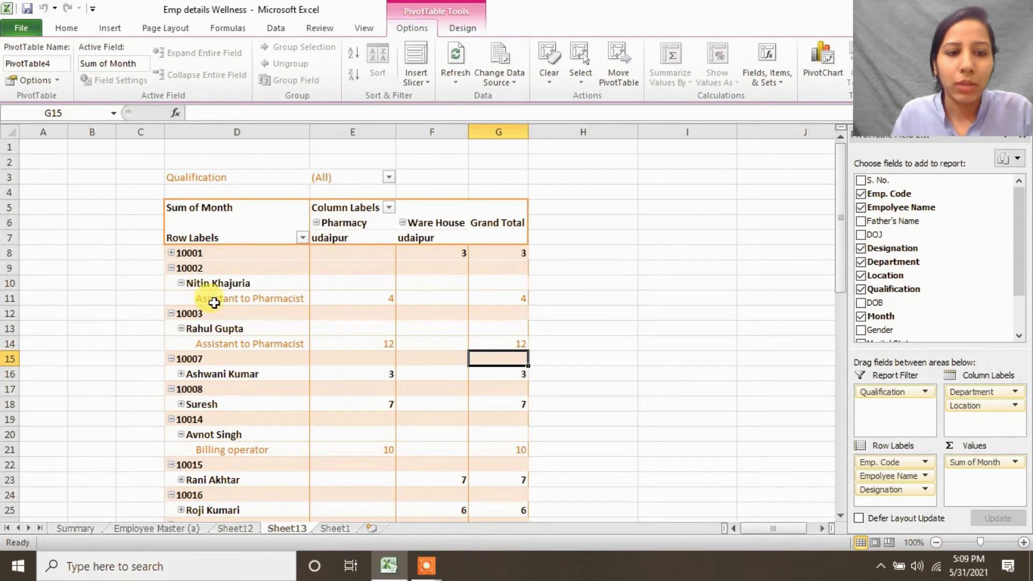
- Extract the source record behind PivotTable cell E10 to a new sheet, then compare all its columns with the Sheet1 table
click(193, 284)
click(355, 286)
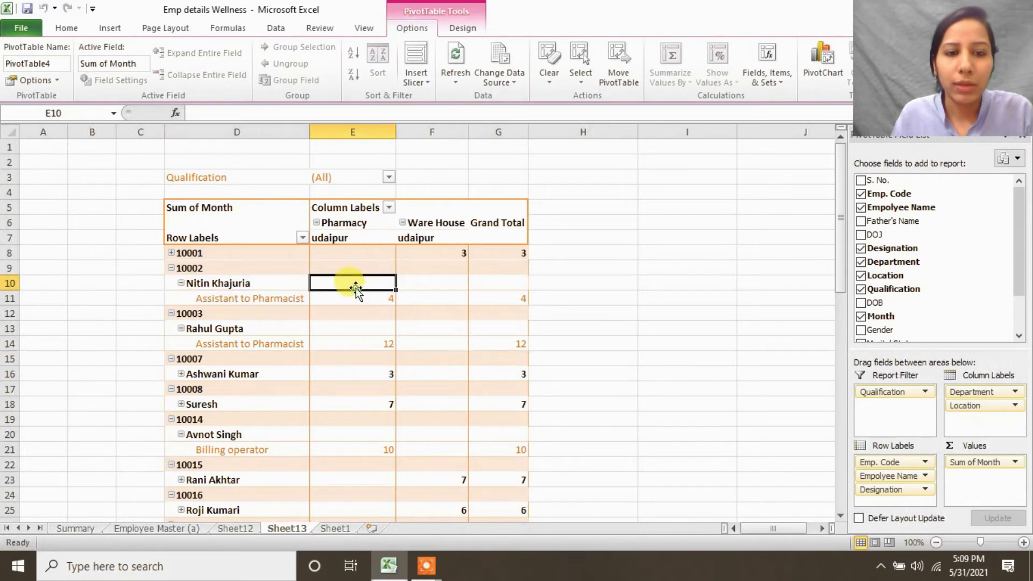
double_click(357, 285)
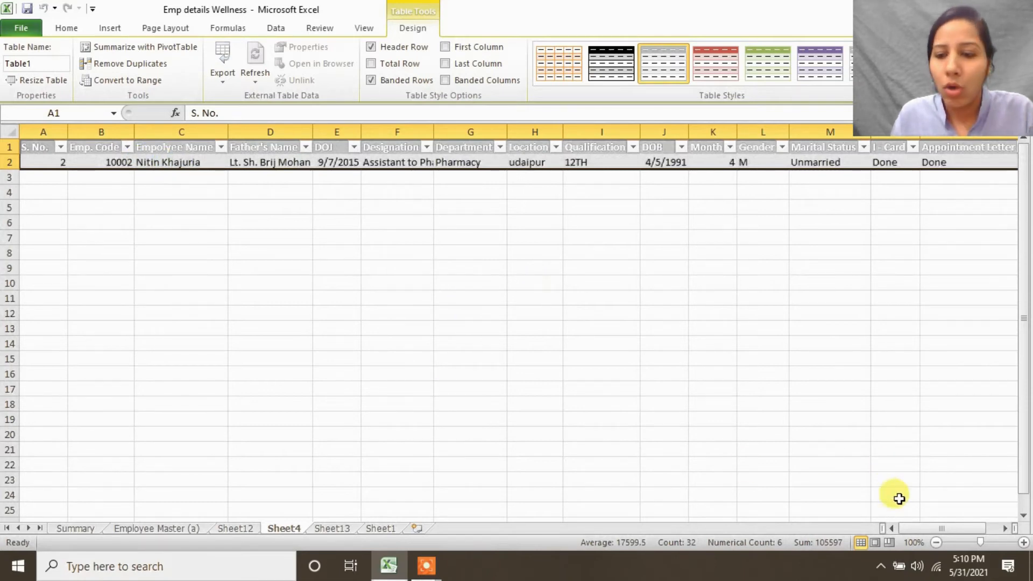
mouse_move(911, 528)
mouse_down()
mouse_move(939, 527)
mouse_move(893, 529)
mouse_up()
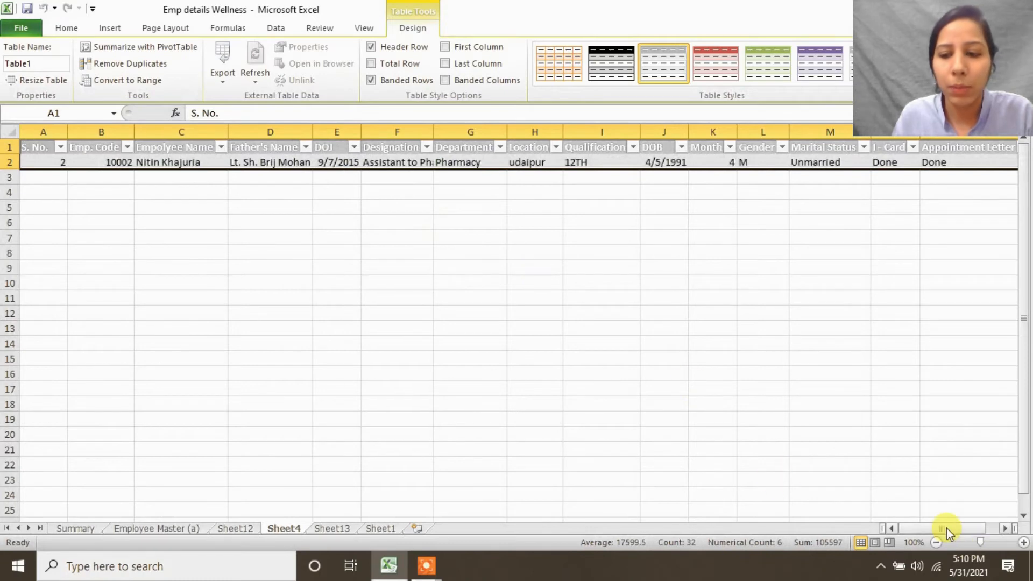
drag(947, 529, 976, 528)
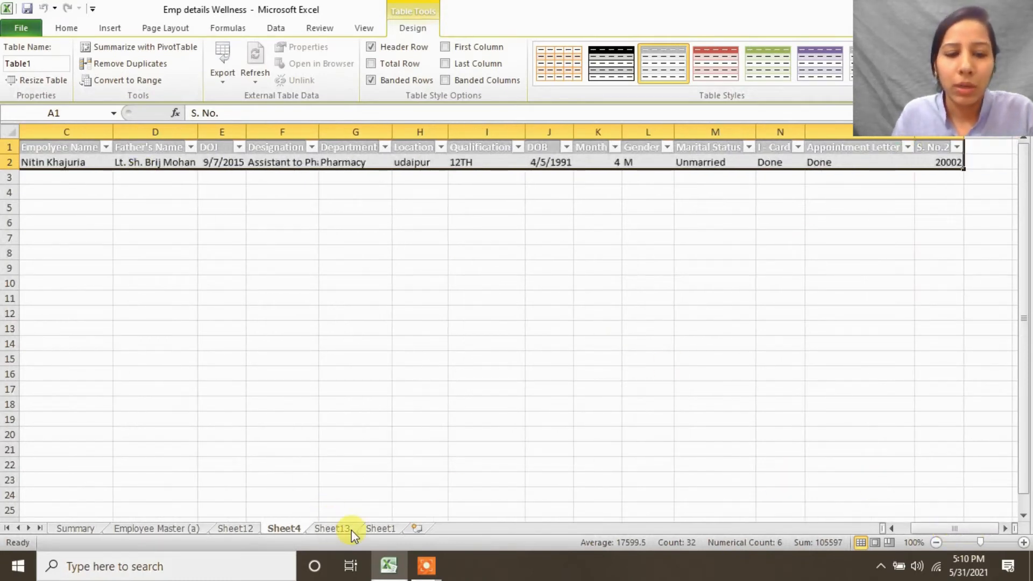
click(380, 529)
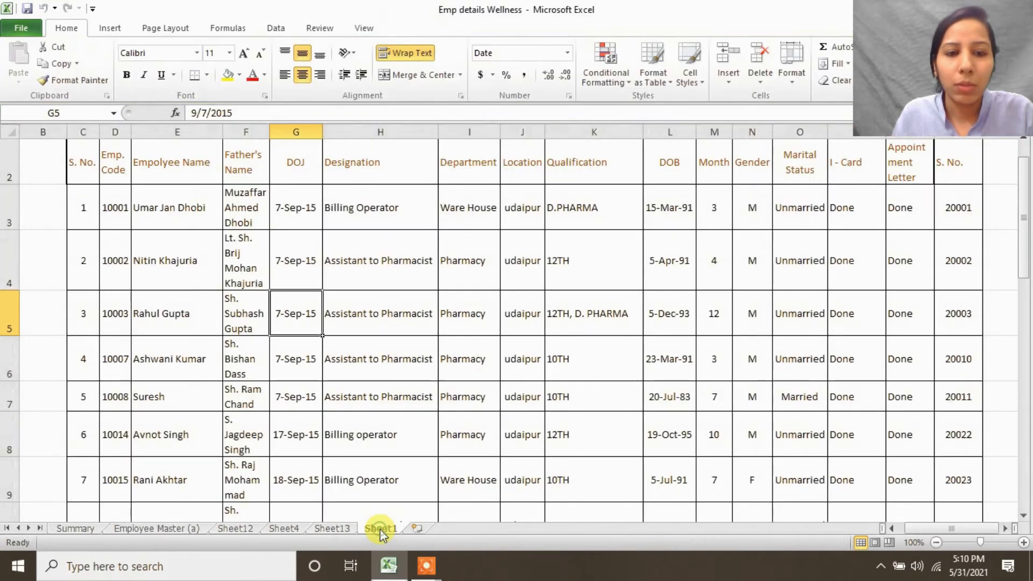
- Extract the source record behind the Pharmacy value in cell E18 of the Sheet13 PivotTable to a new sheet
click(324, 524)
scroll(404, 341, down, 2)
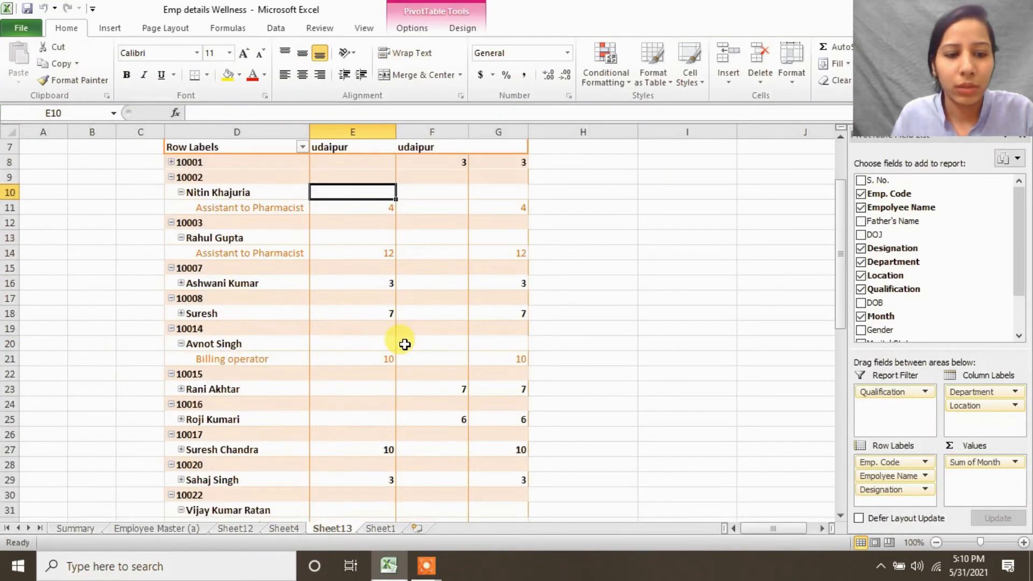
scroll(404, 344, up, 2)
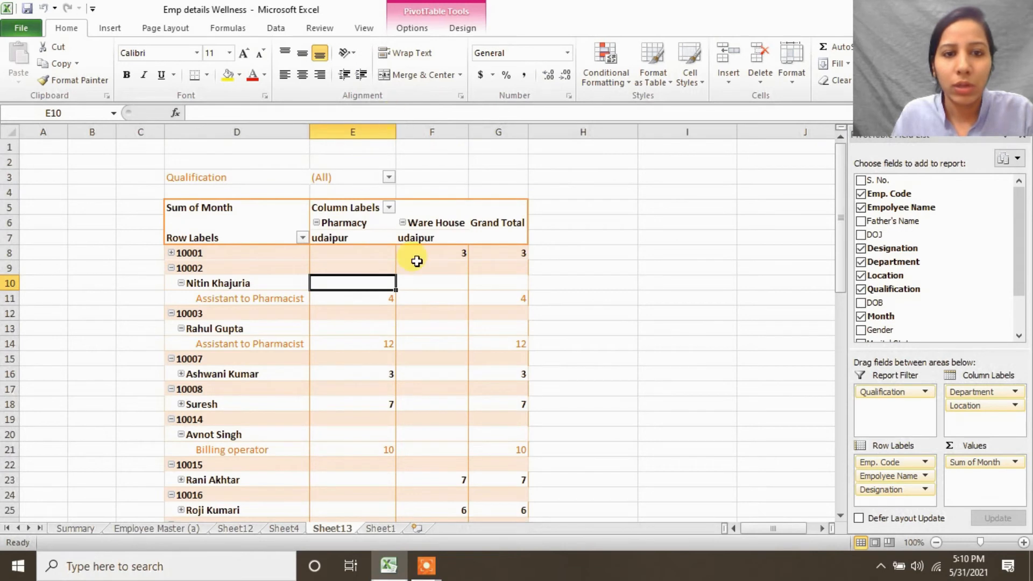
scroll(411, 265, down, 3)
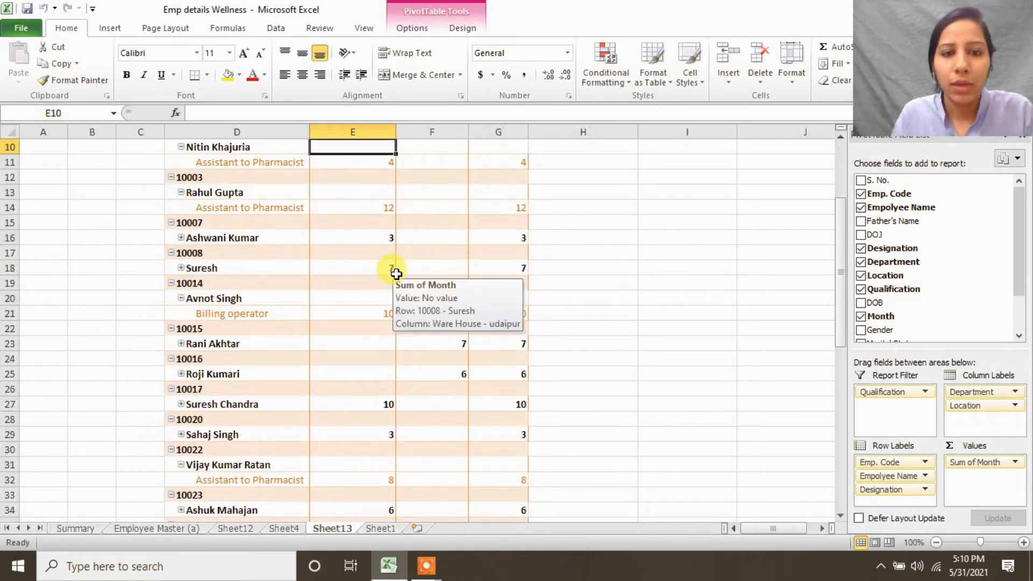
click(383, 274)
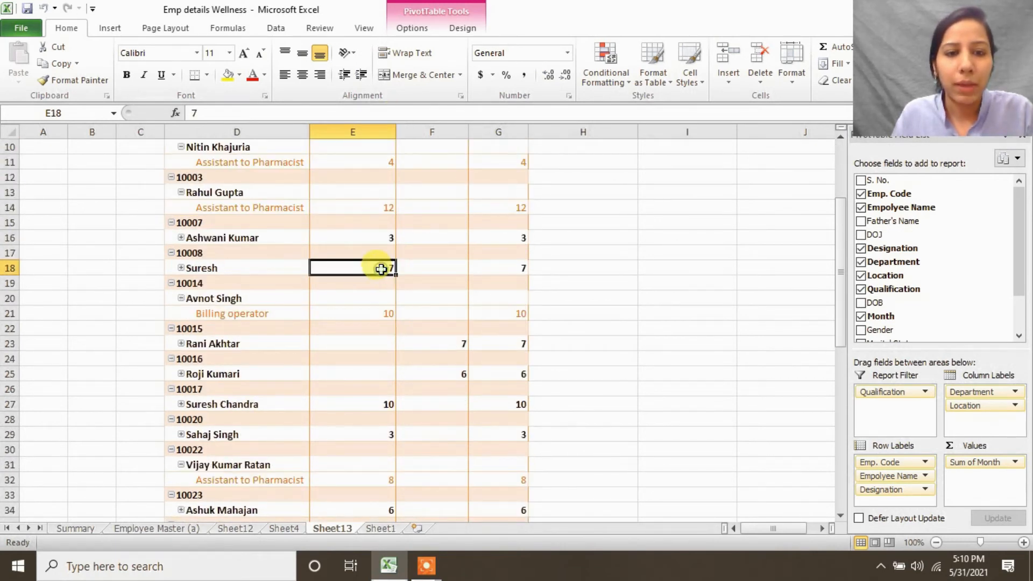
double_click(381, 269)
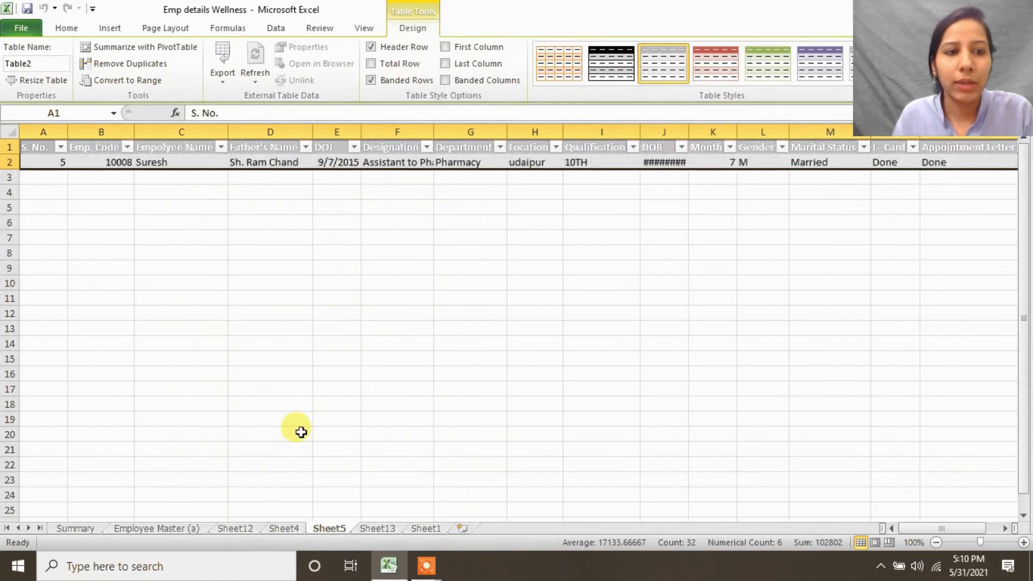
- Look back at the PivotTable on Sheet13, then widen the DOB column on the new detail sheet to fit its full date
click(392, 528)
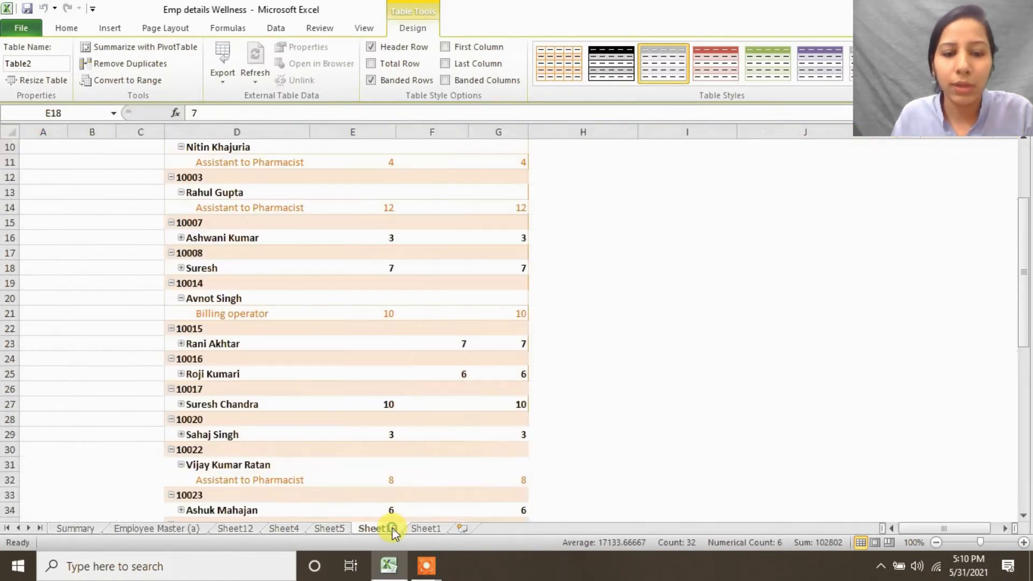
click(330, 529)
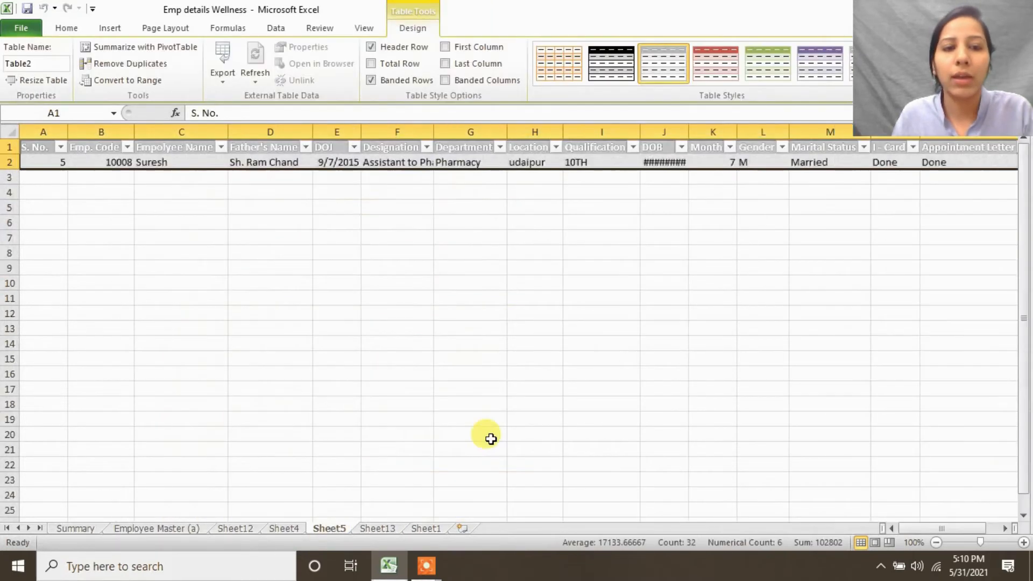
click(554, 285)
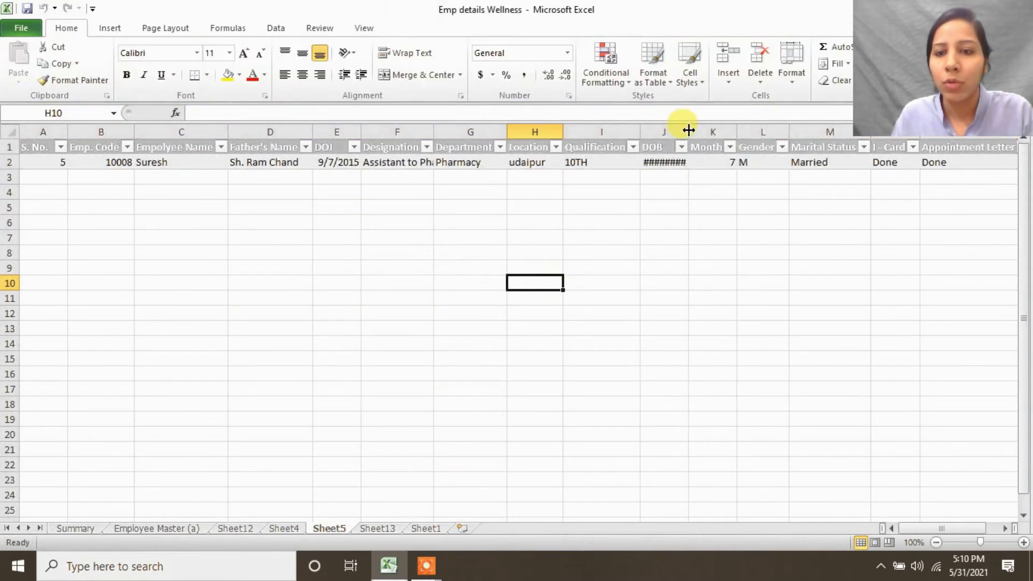
drag(689, 130, 729, 131)
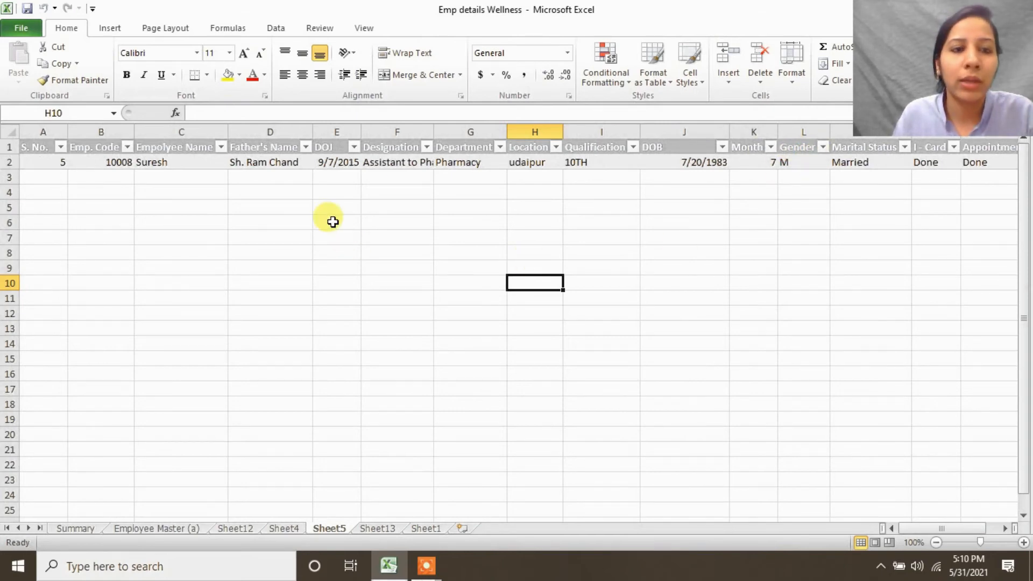
- Check the remaining columns of the Sheet5 detail record through S. No.2, then return to the PivotTable on Sheet13
drag(922, 527, 963, 530)
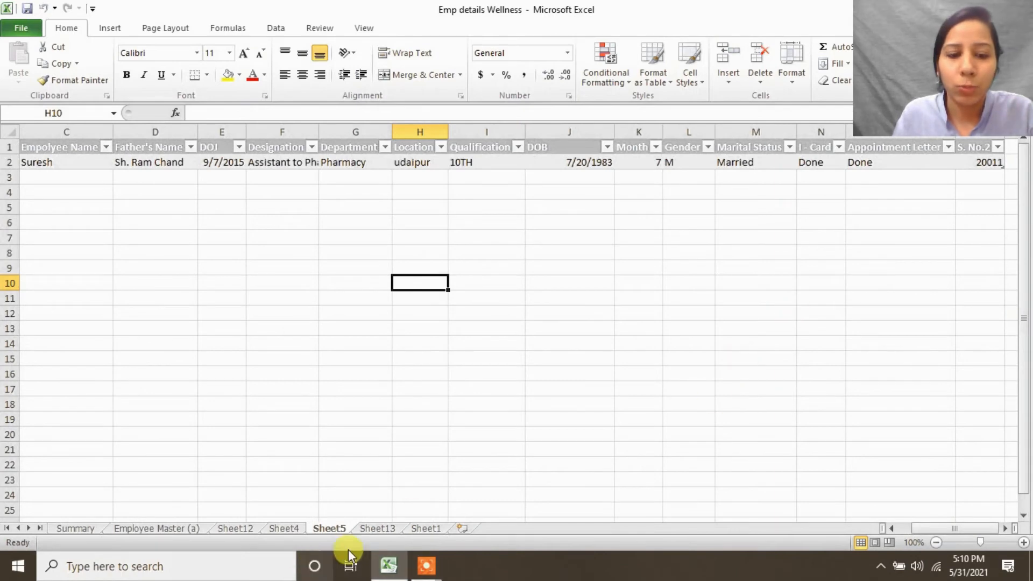
click(391, 529)
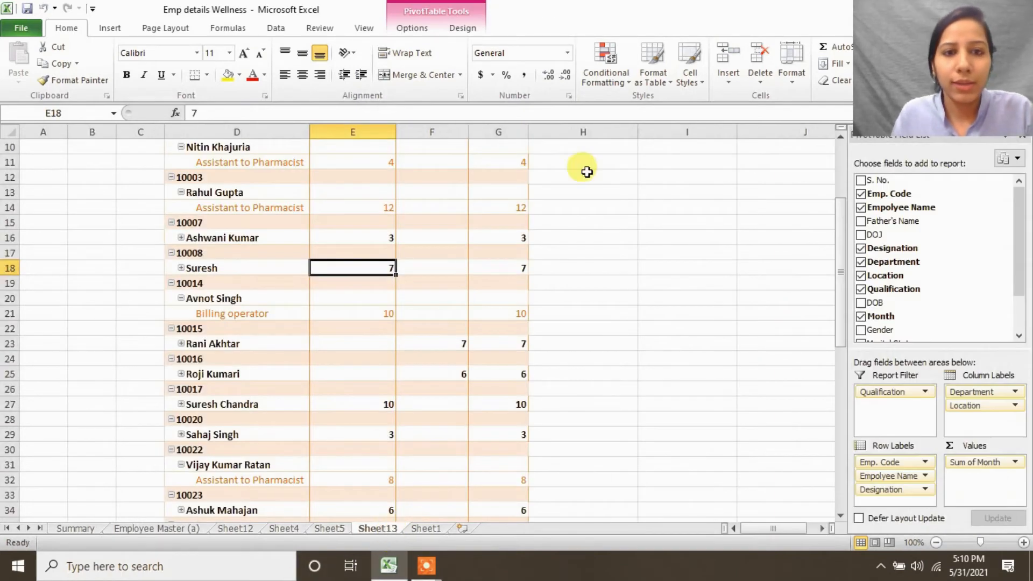
click(409, 27)
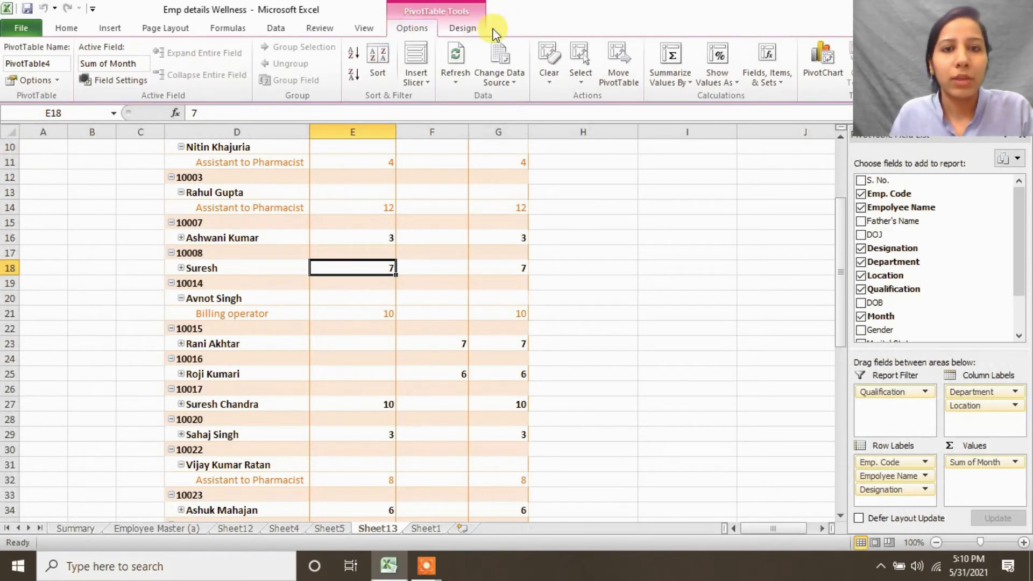
- Apply a light banded style with a pale gray header to the whole Sheet13 PivotTable
click(461, 29)
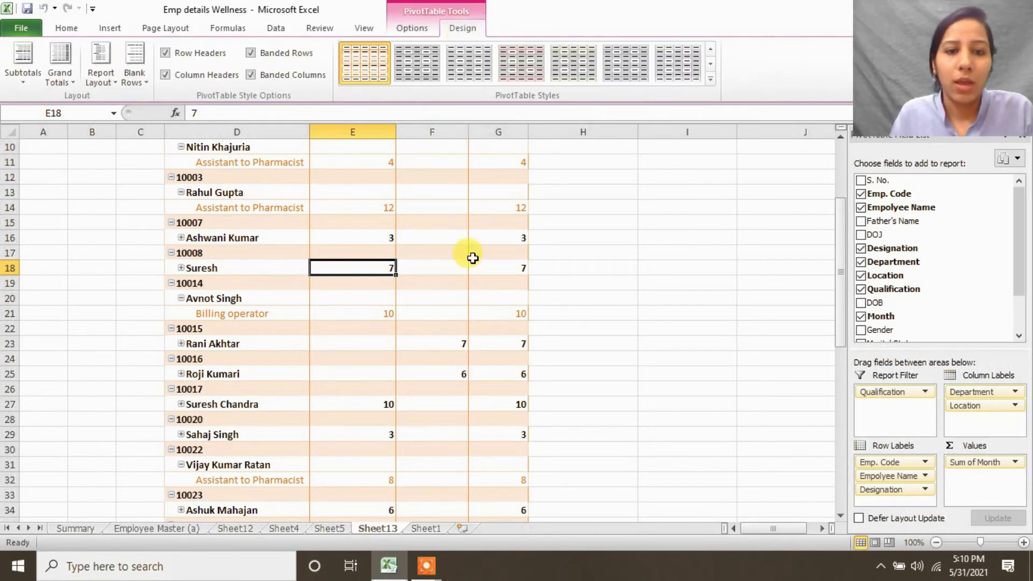
scroll(472, 258, up, 3)
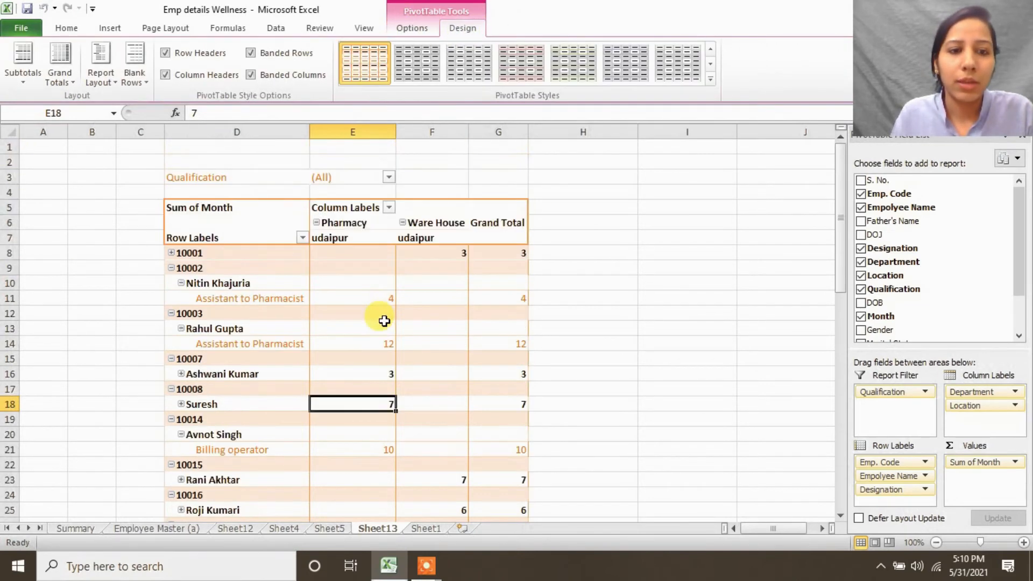
click(200, 210)
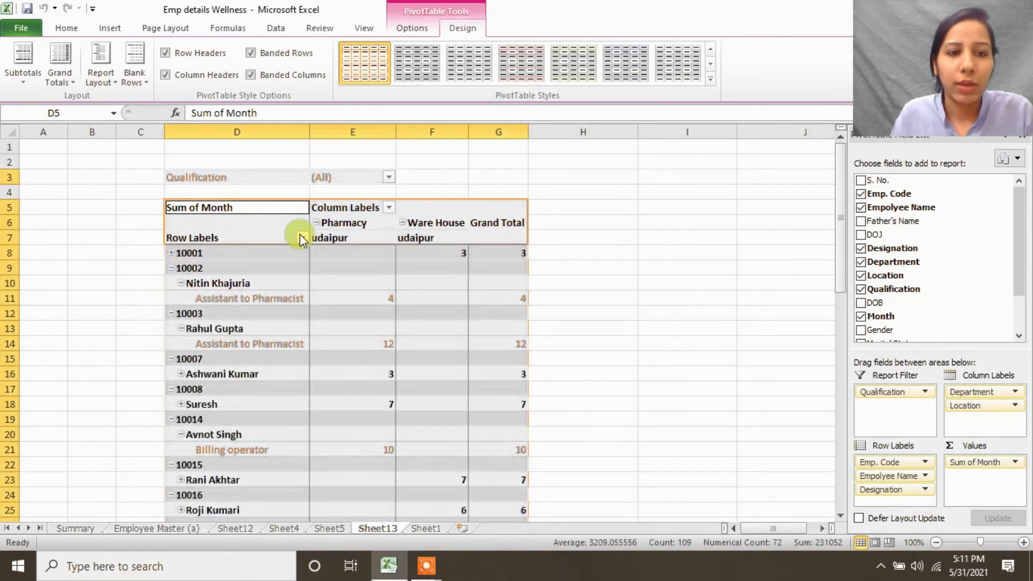
click(412, 70)
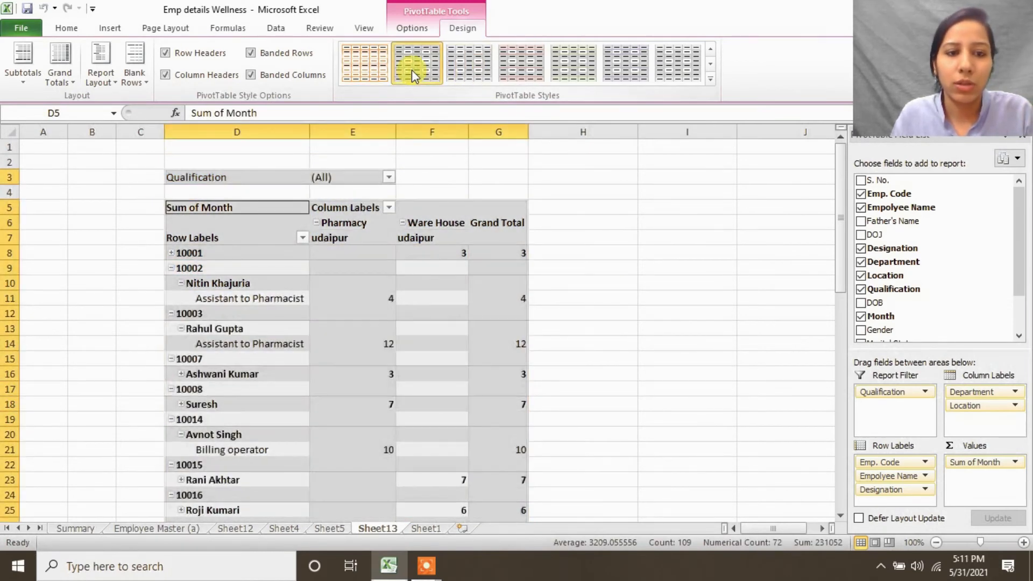
click(575, 220)
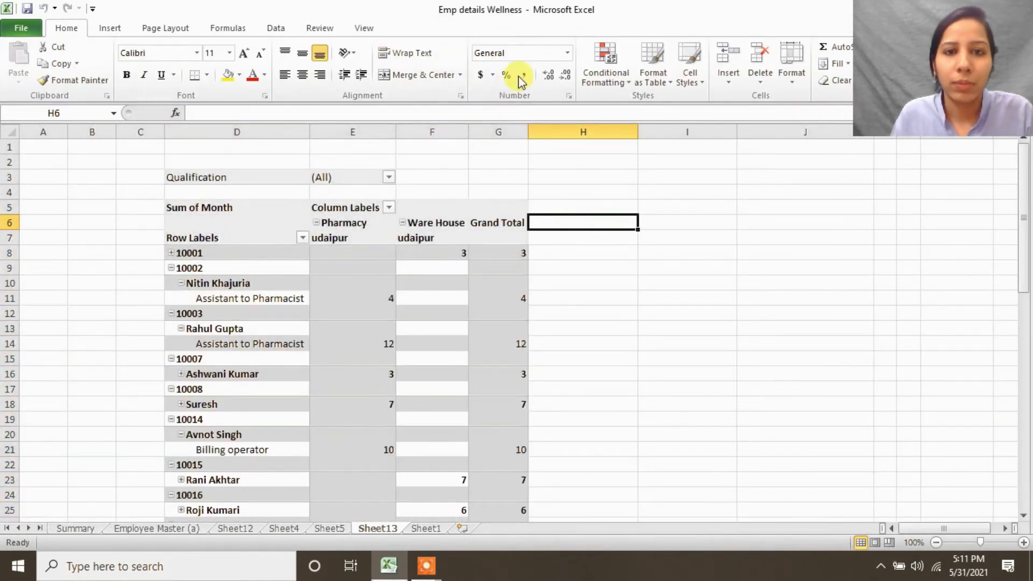
- Restyle the Sheet13 PivotTable with the second gallery style, which has a darker gray header and gray bands
click(328, 207)
click(463, 28)
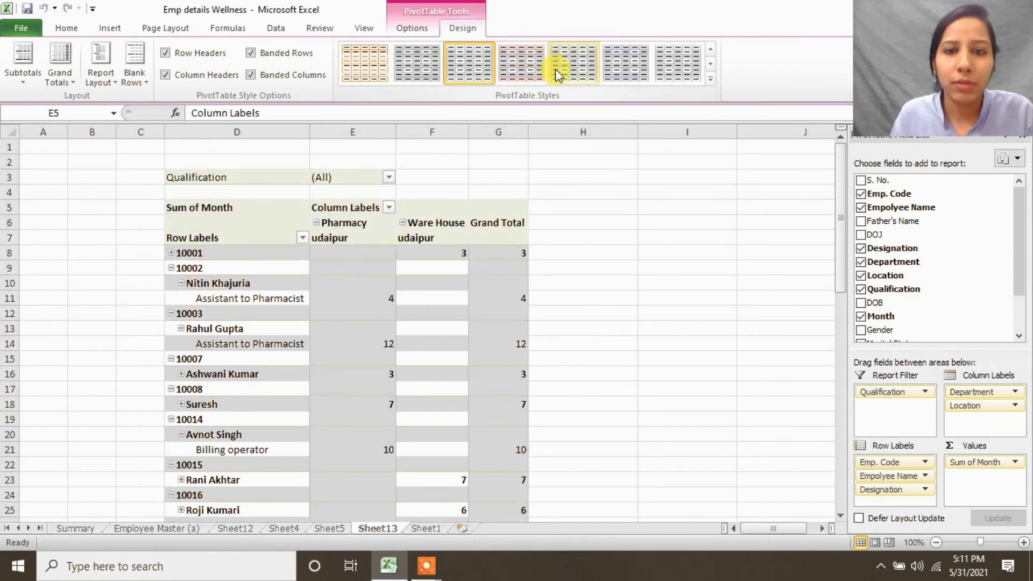
click(341, 73)
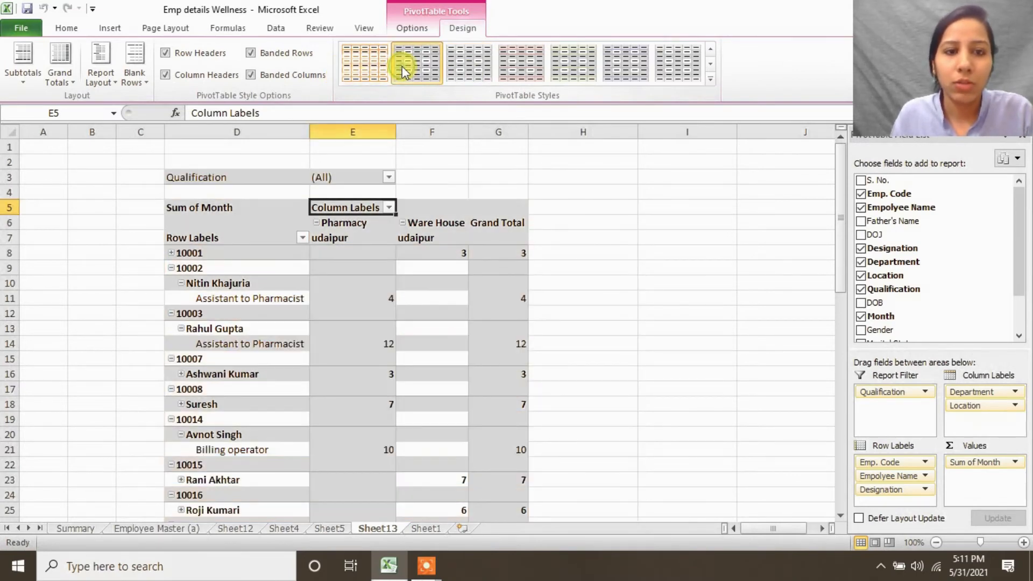
click(405, 69)
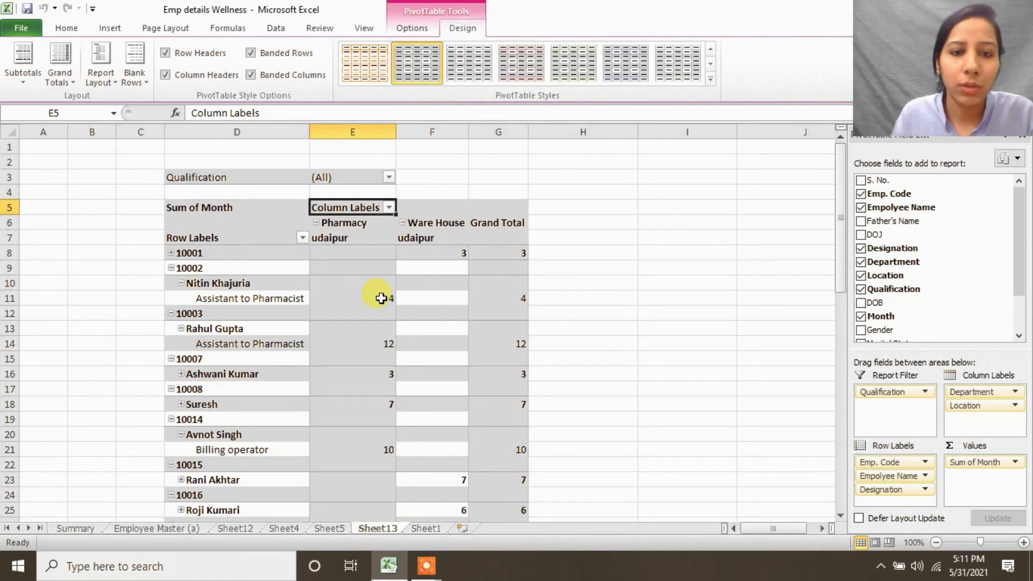
- Show all subtotals at the bottom of each PivotTable group and expand the first employee code
scroll(354, 321, down, 3)
scroll(355, 321, up, 3)
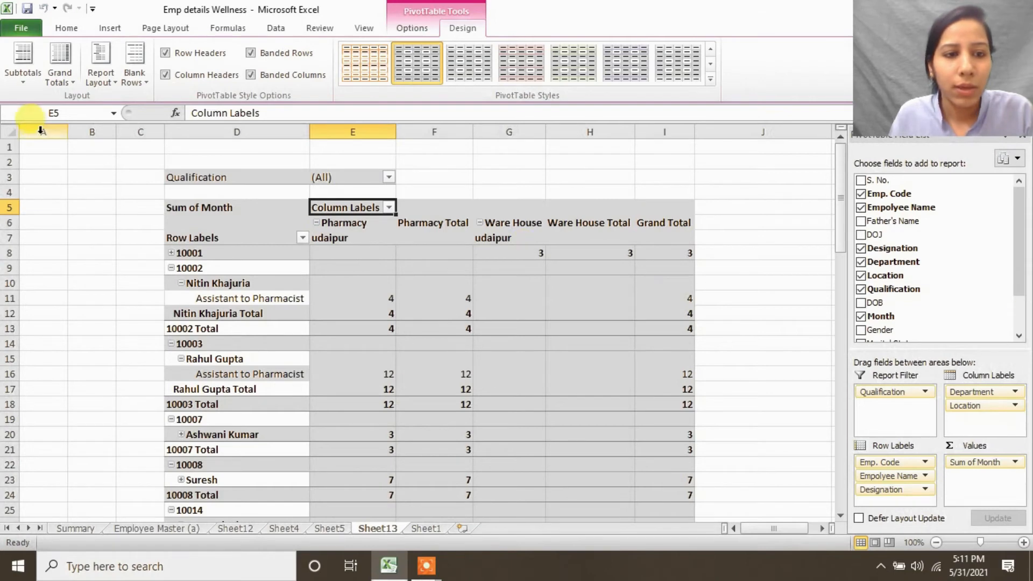
click(172, 253)
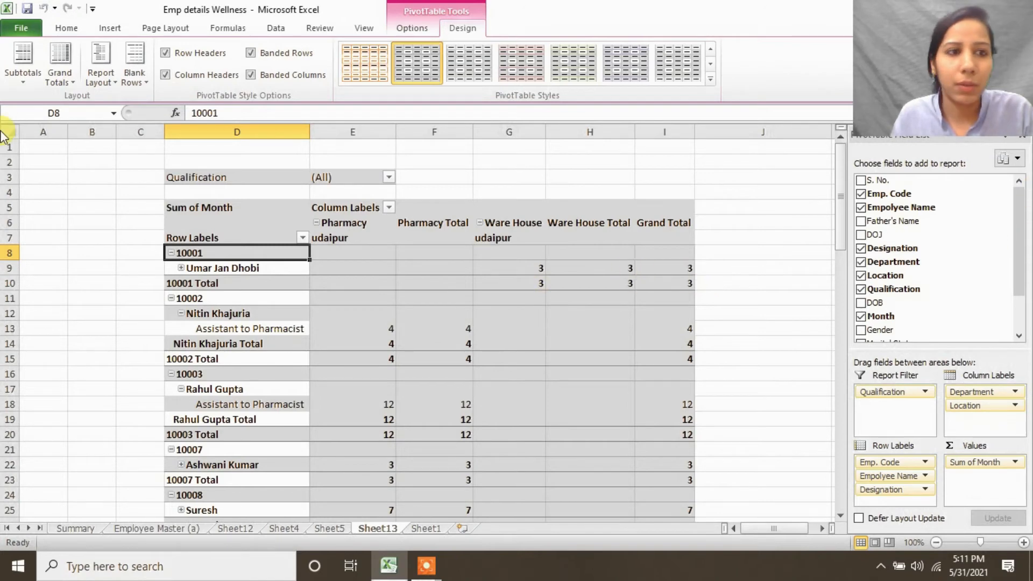
- Set the PivotTable not to show subtotals and look through its rows
click(22, 79)
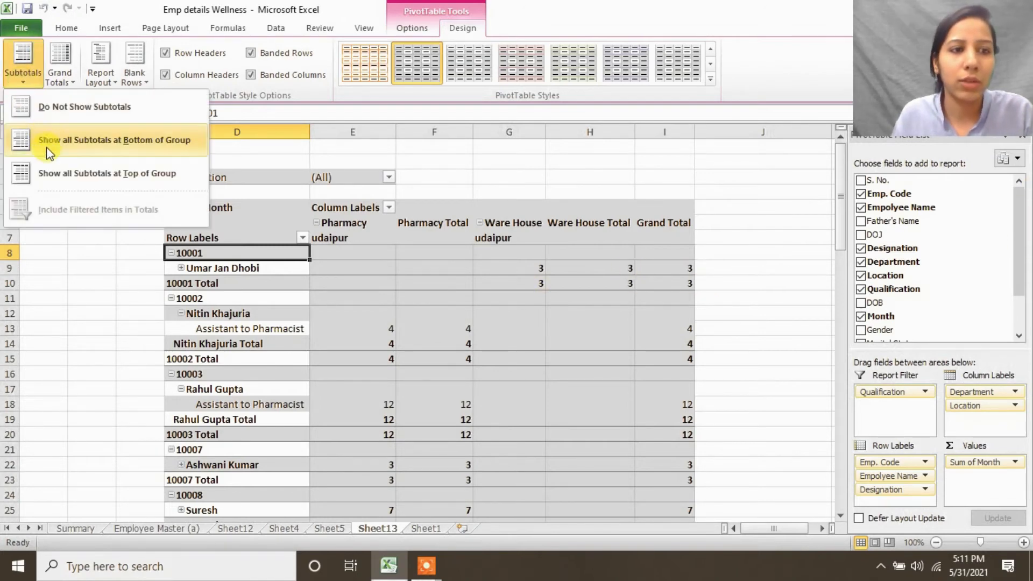
click(61, 116)
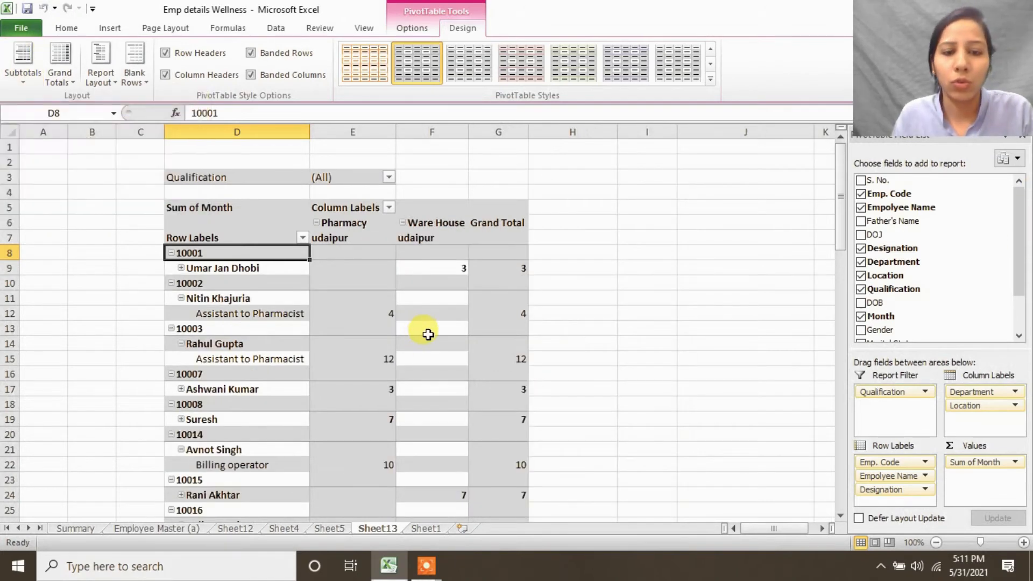
scroll(427, 334, down, 5)
scroll(428, 335, up, 5)
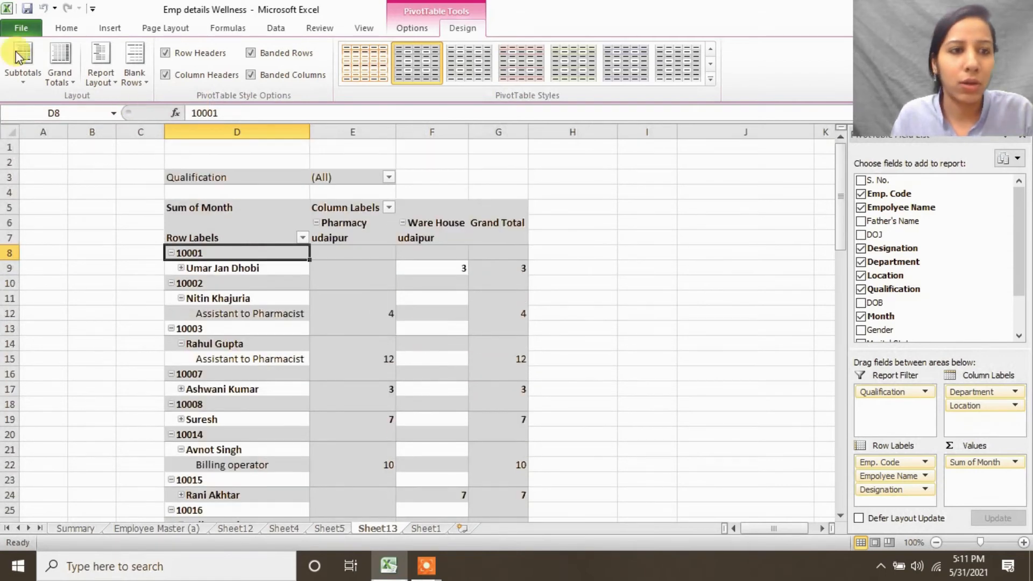
- Show all subtotals at the top of each PivotTable group and review the result down the table
click(22, 72)
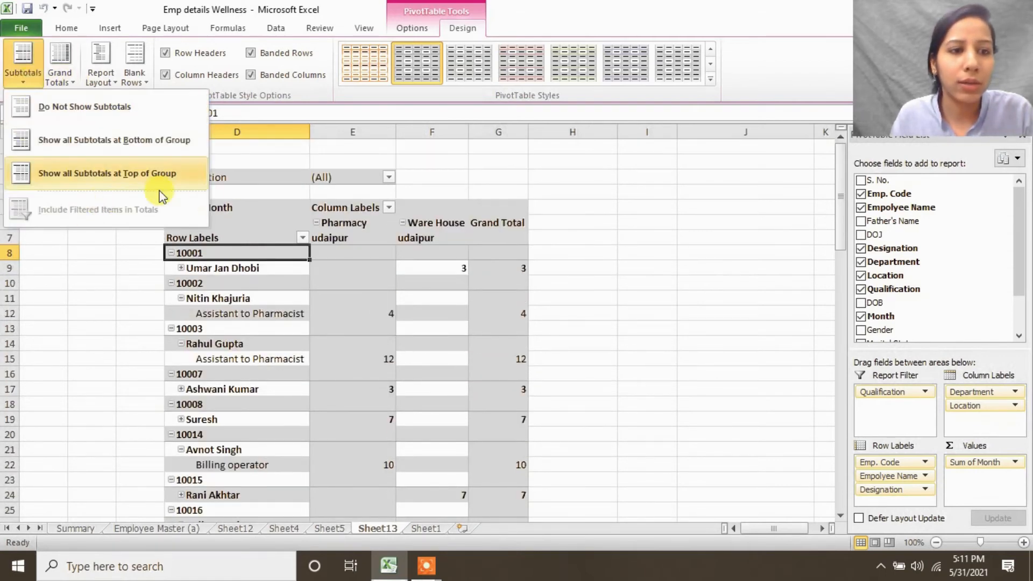
click(99, 173)
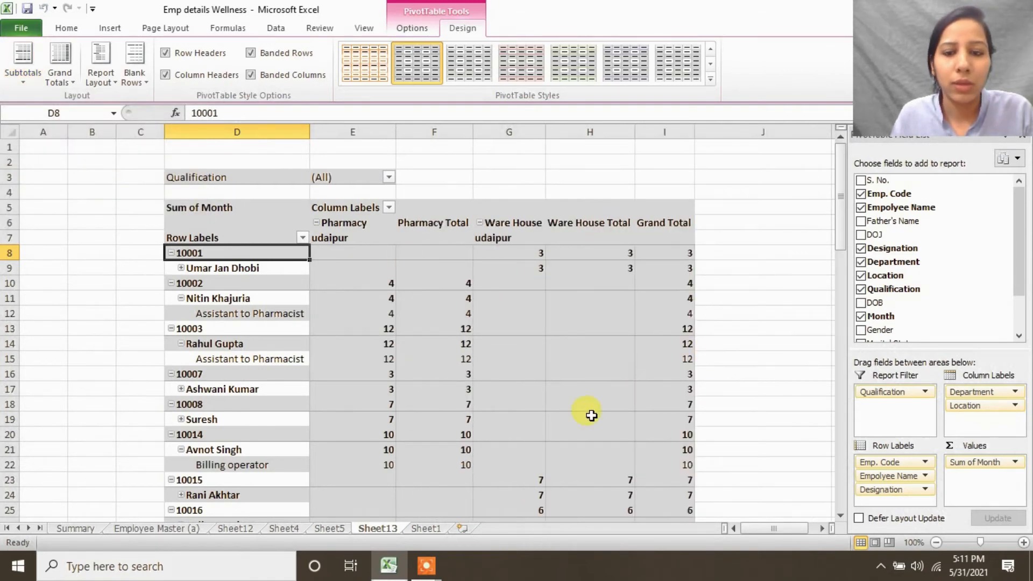
scroll(592, 416, down, 12)
scroll(588, 414, up, 12)
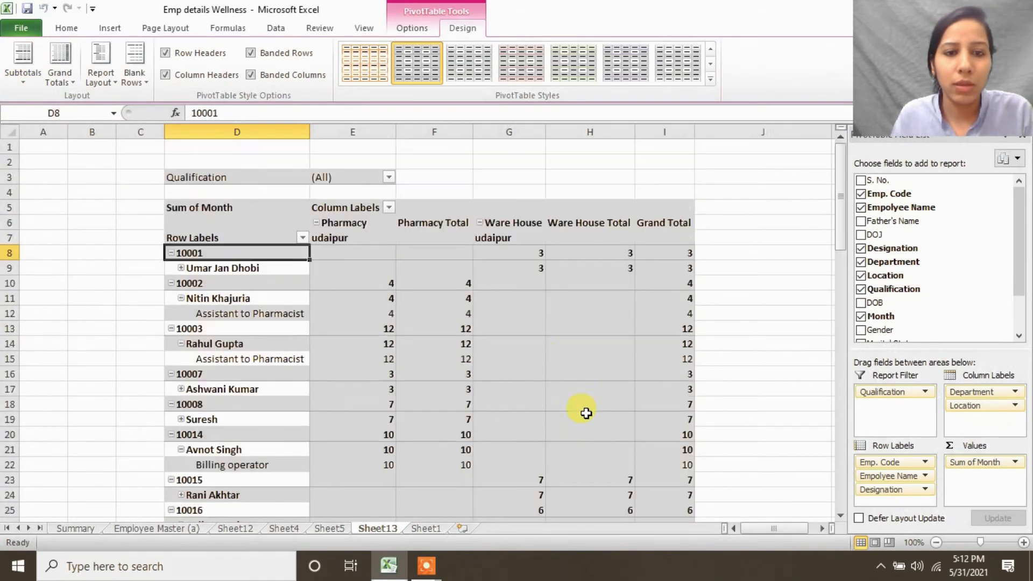
click(32, 80)
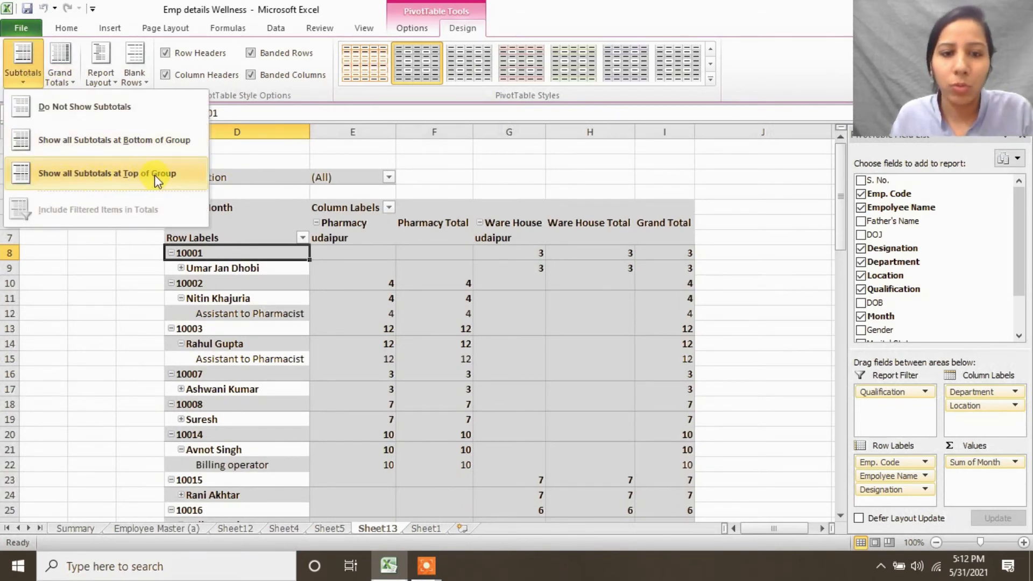
click(51, 171)
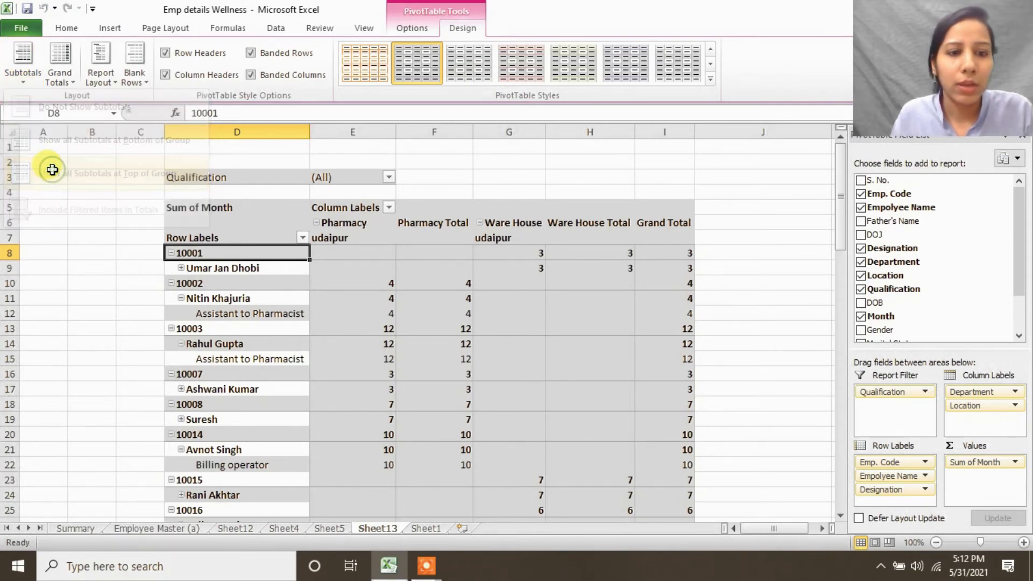
- Turn the PivotTable's subtotals off again and check the Pharmacy and overall figures in the Grand Total row
click(23, 65)
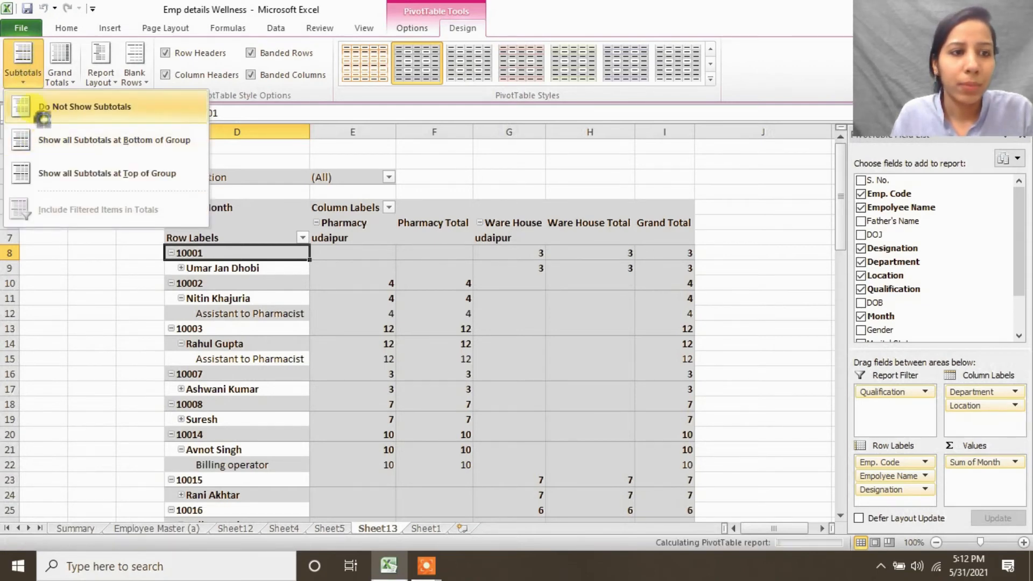
click(59, 102)
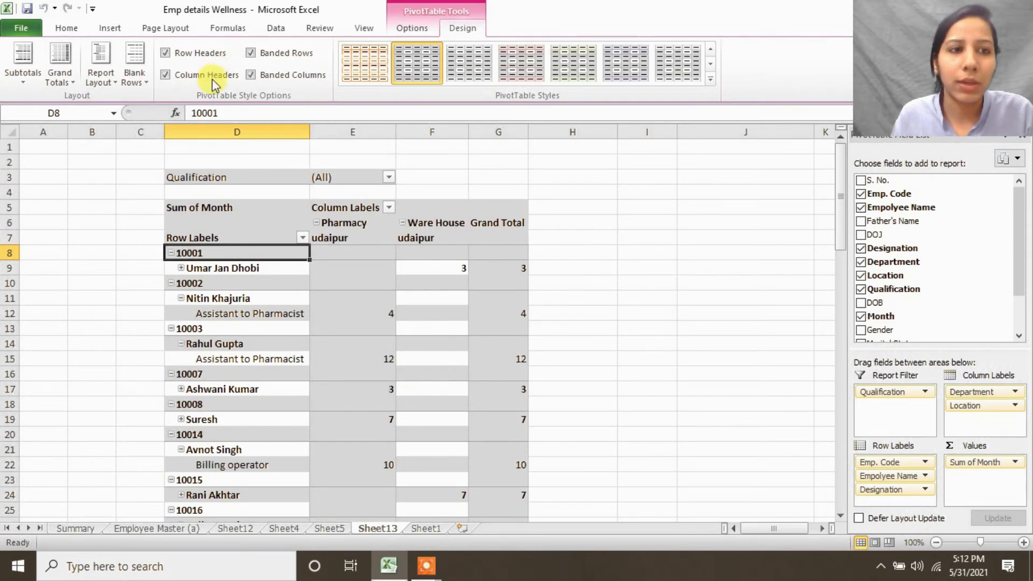
scroll(465, 347, down, 7)
scroll(465, 348, down, 9)
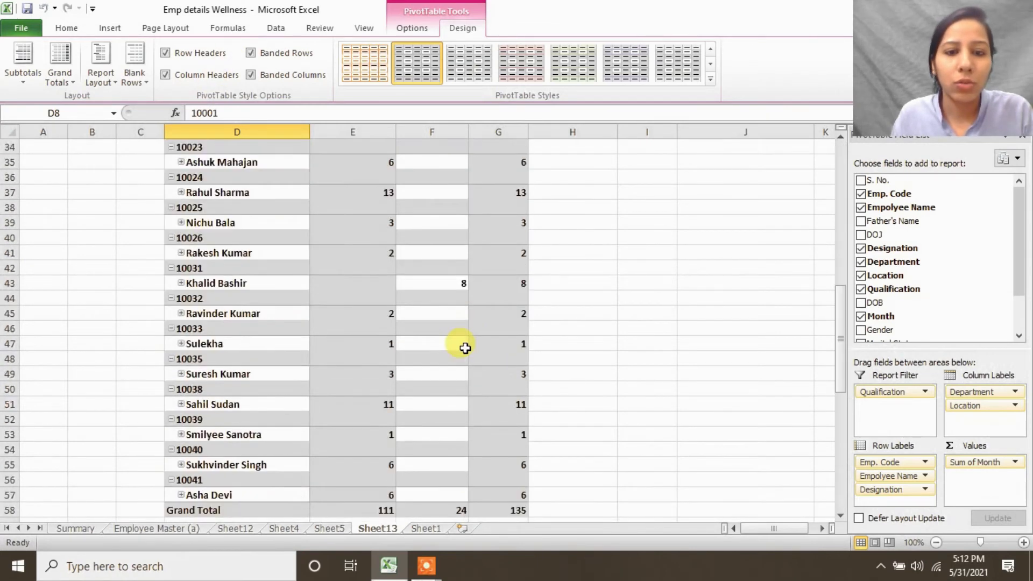
click(361, 286)
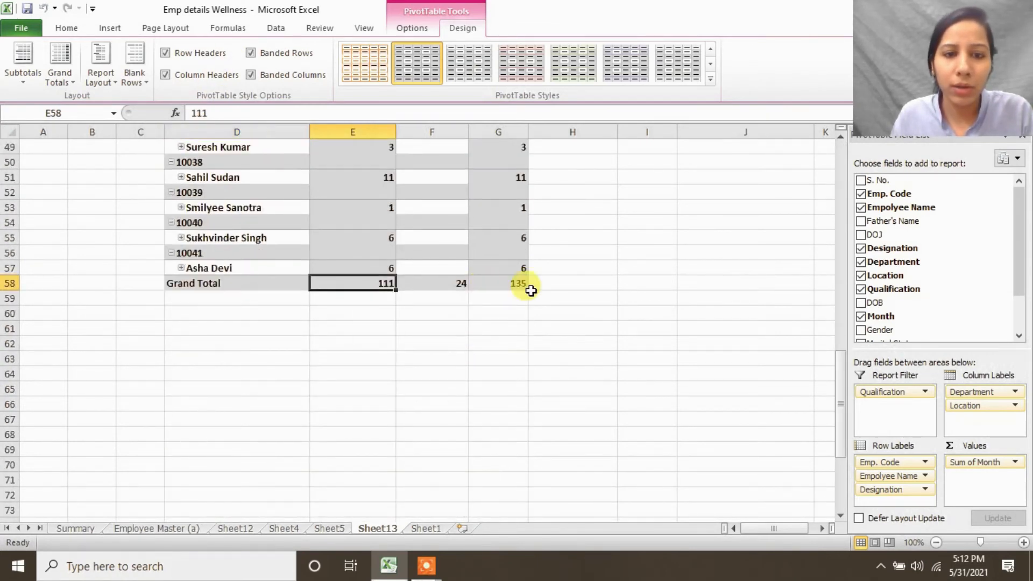
click(505, 284)
scroll(507, 287, up, 8)
scroll(507, 287, up, 8)
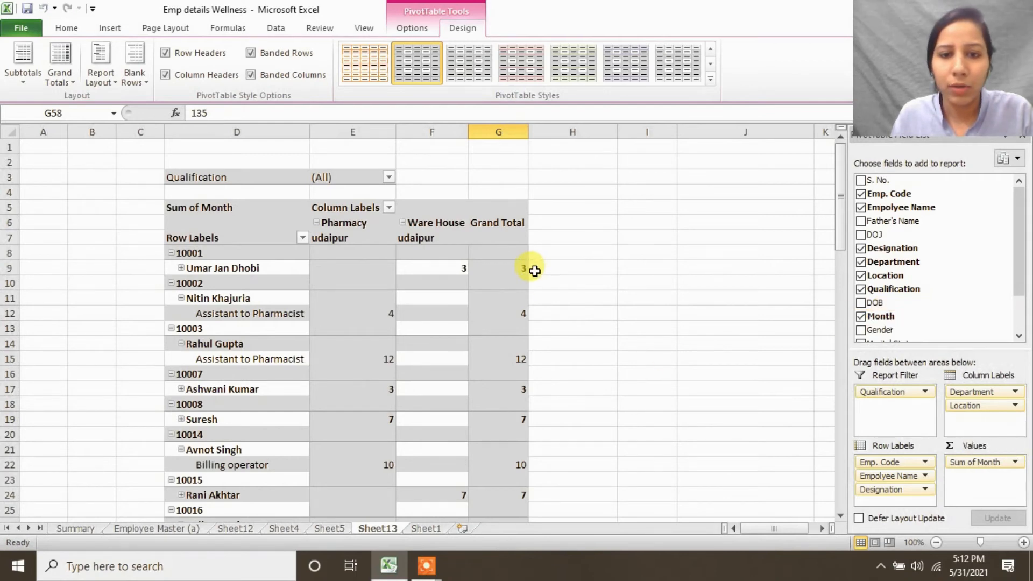
- Turn off the PivotTable's grand totals for both rows and columns and look over the table
scroll(555, 294, down, 2)
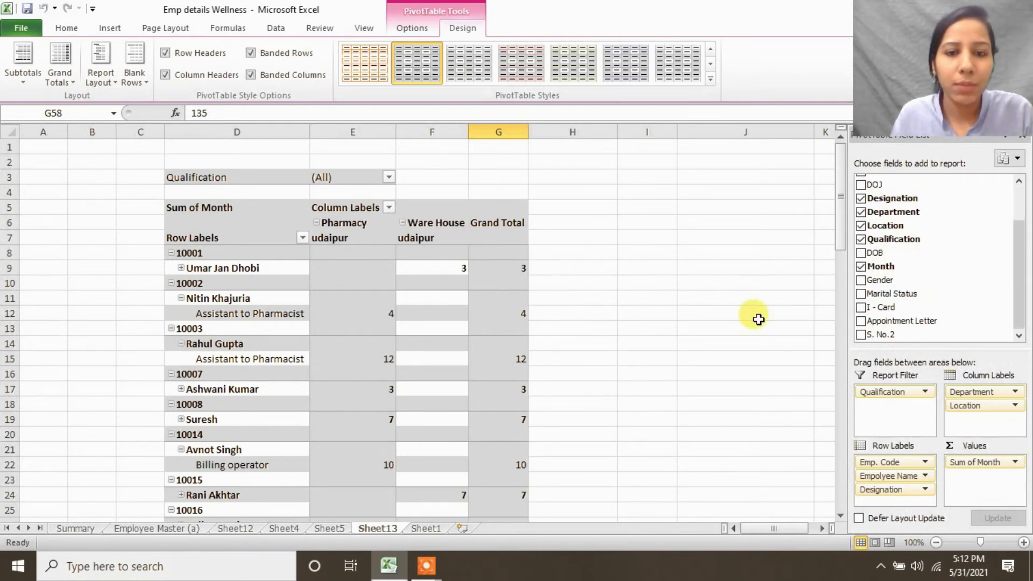
click(390, 325)
scroll(390, 321, down, 15)
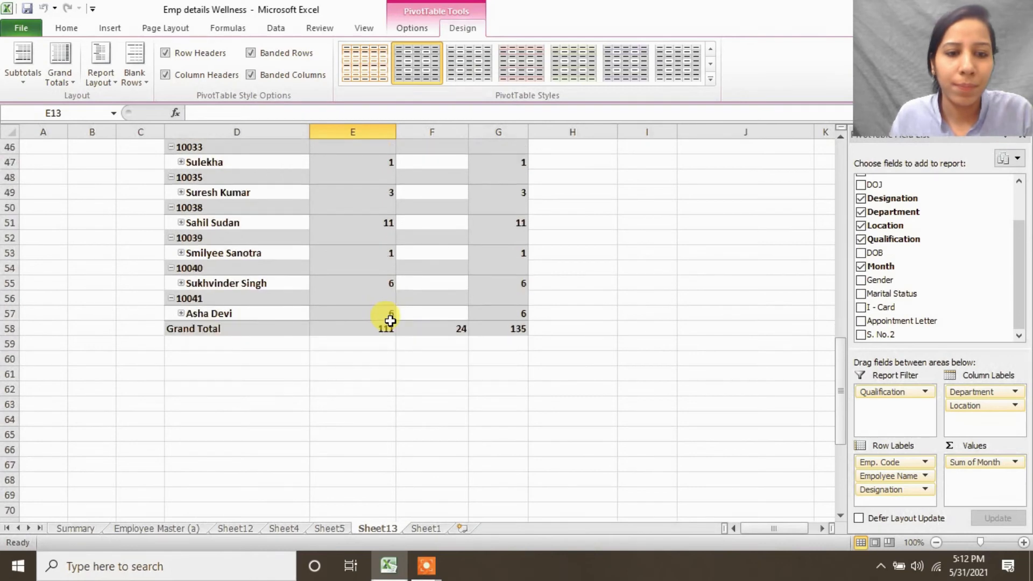
click(76, 85)
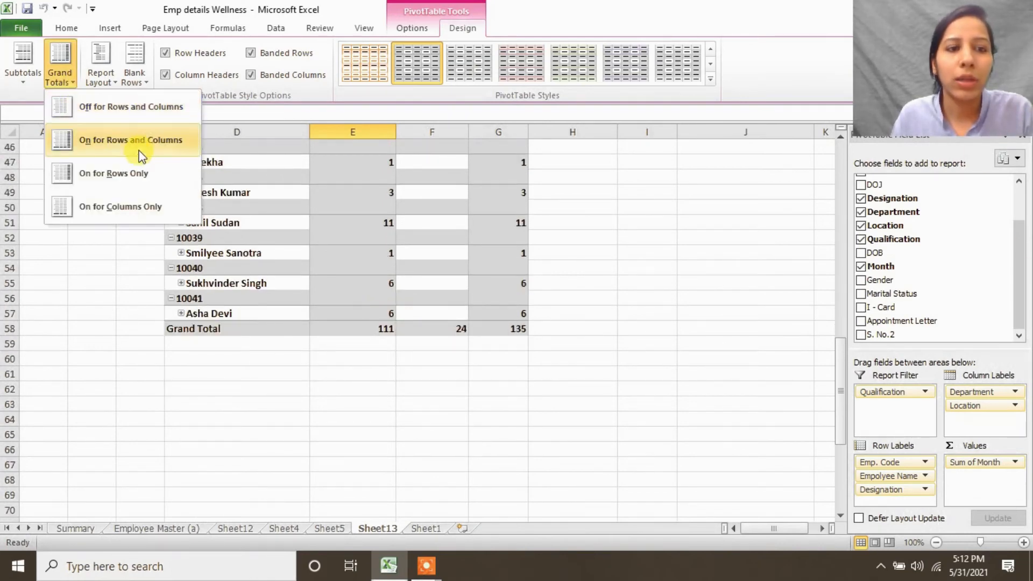
click(124, 107)
scroll(498, 379, up, 6)
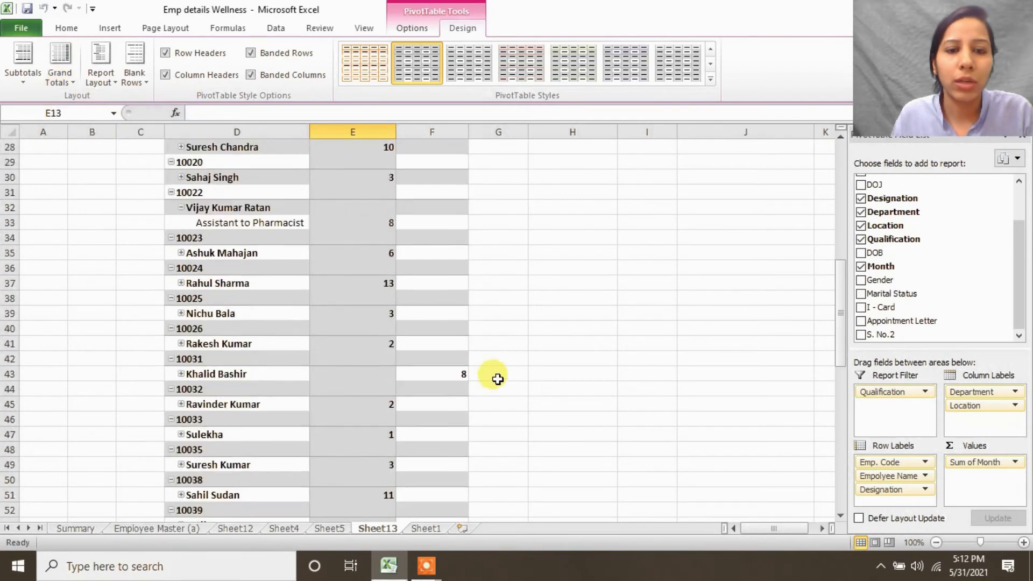
scroll(498, 380, up, 9)
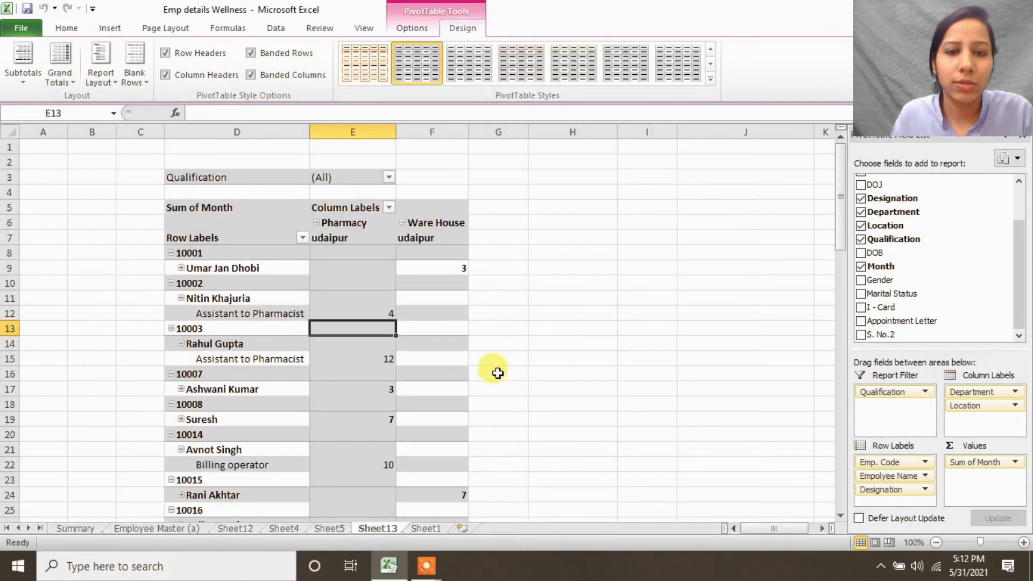
- Turn on the PivotTable's grand totals for columns only and check the Grand Total row at the table's end
click(65, 86)
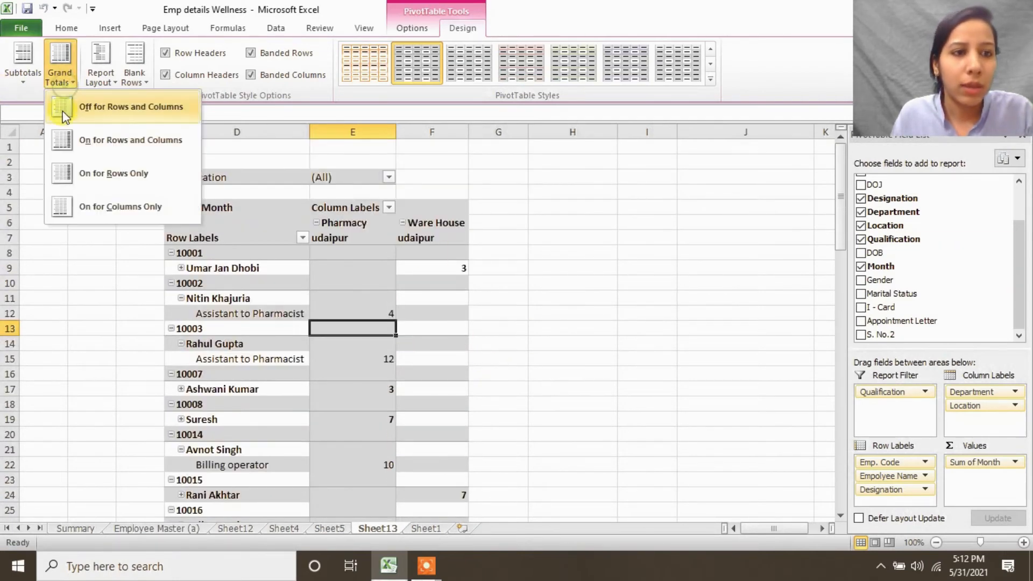
click(67, 201)
scroll(301, 357, down, 12)
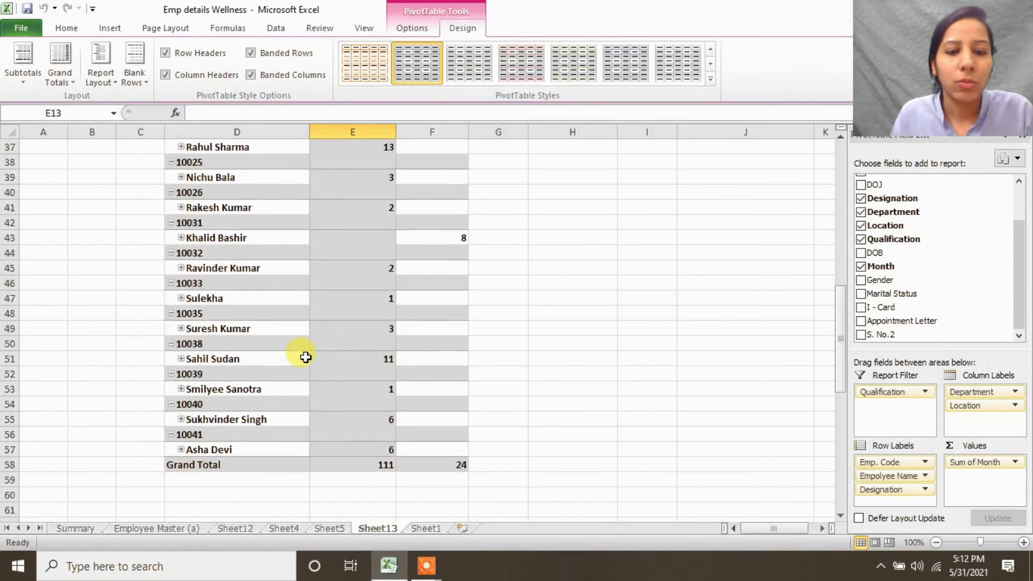
scroll(312, 351, down, 3)
scroll(326, 326, up, 15)
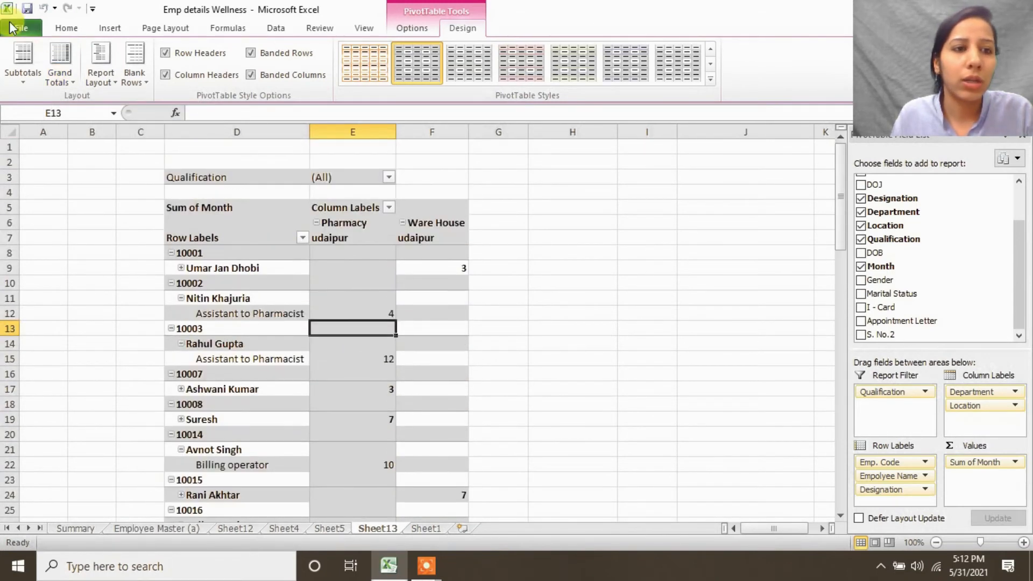
click(60, 72)
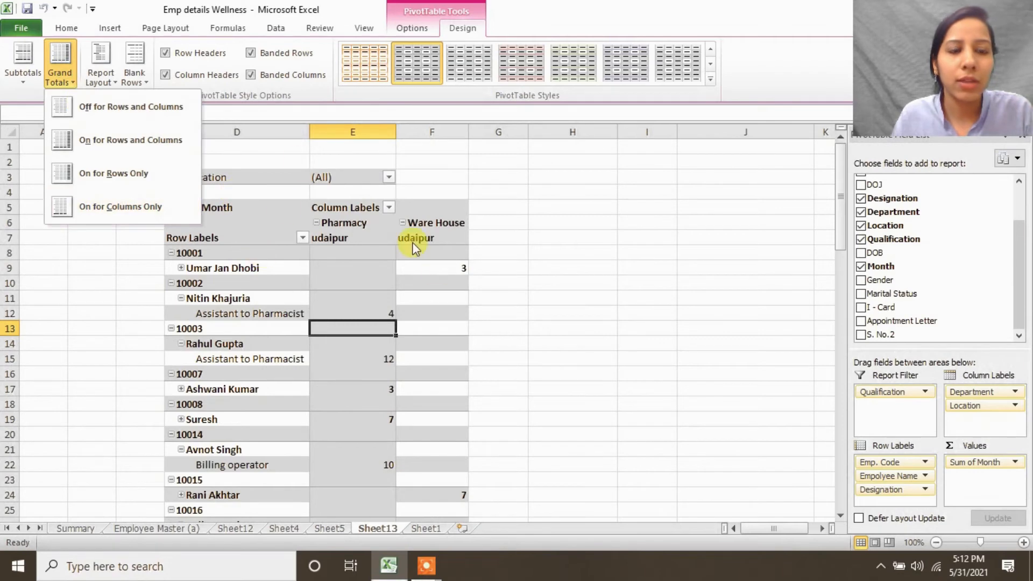
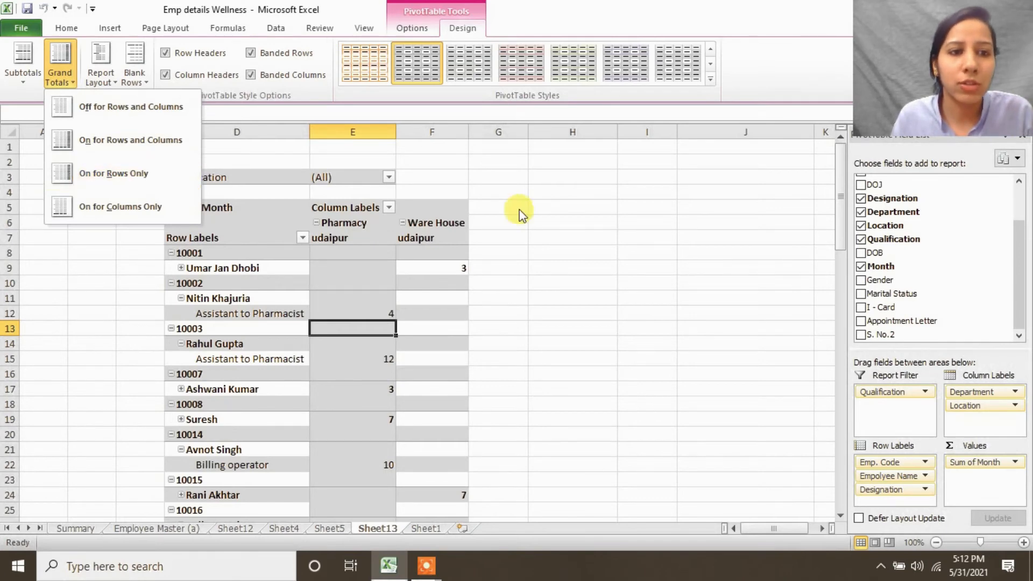
click(592, 223)
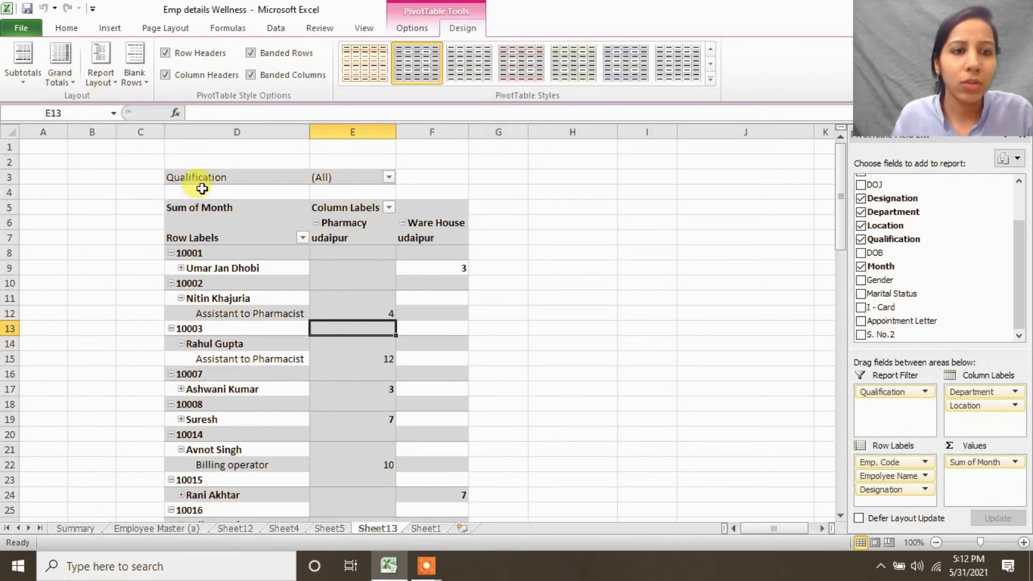
- Compare the outline and compact report layouts on the PivotTable and leave it in outline form
click(108, 80)
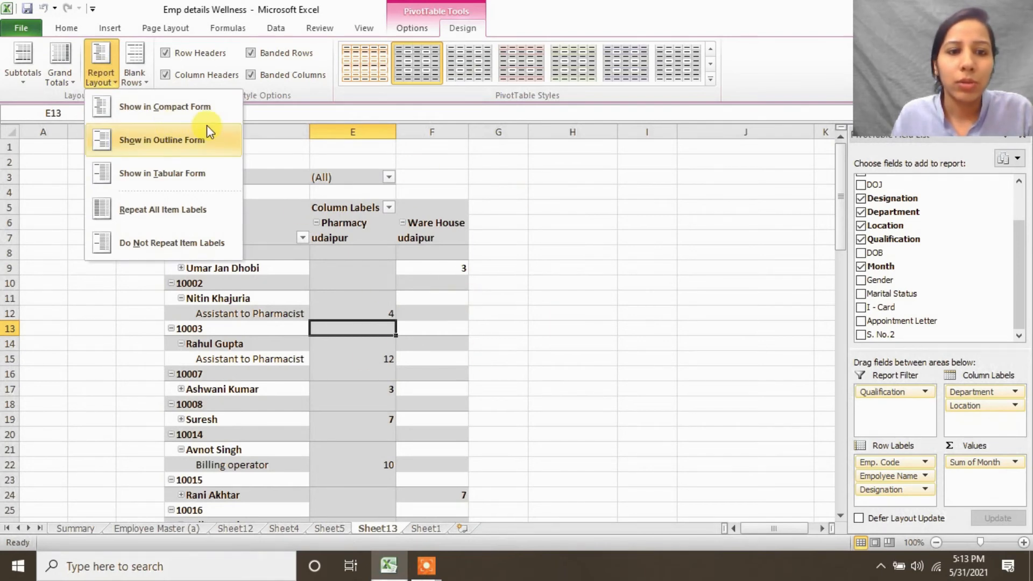
click(186, 140)
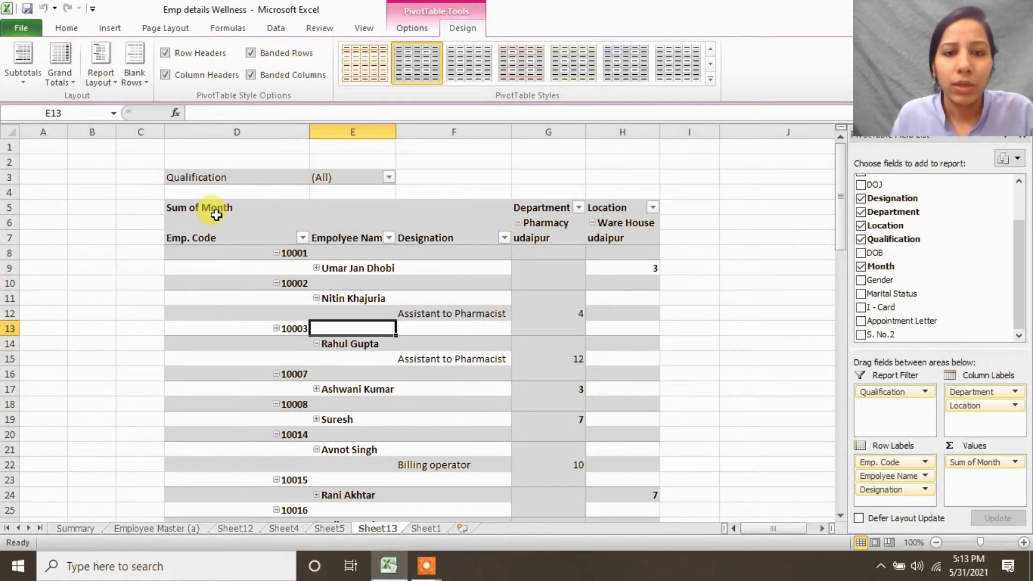
click(97, 93)
click(135, 104)
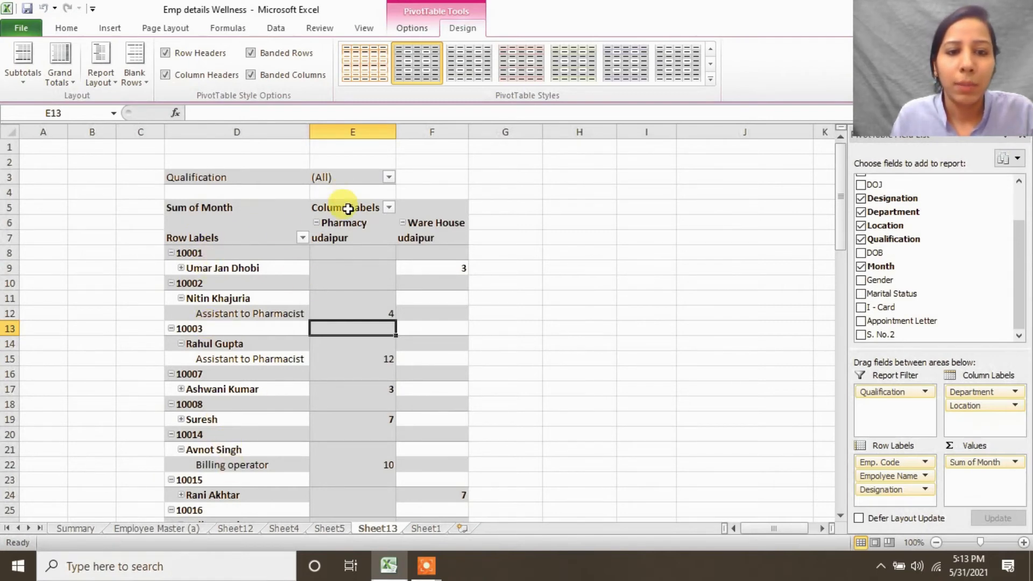
click(101, 75)
click(127, 148)
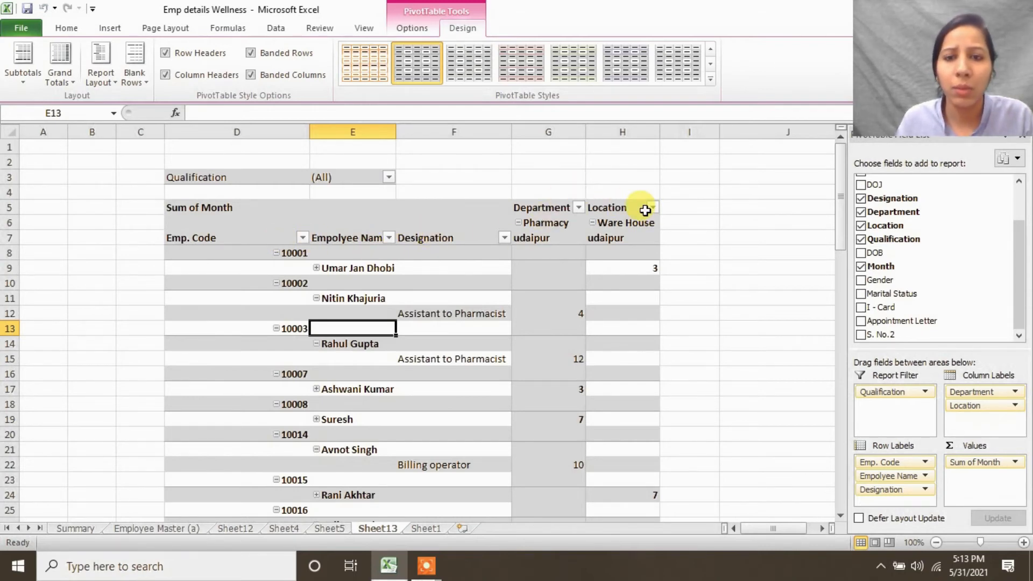
- Repeat all item labels in the PivotTable and set the layout back to not repeating them
click(114, 76)
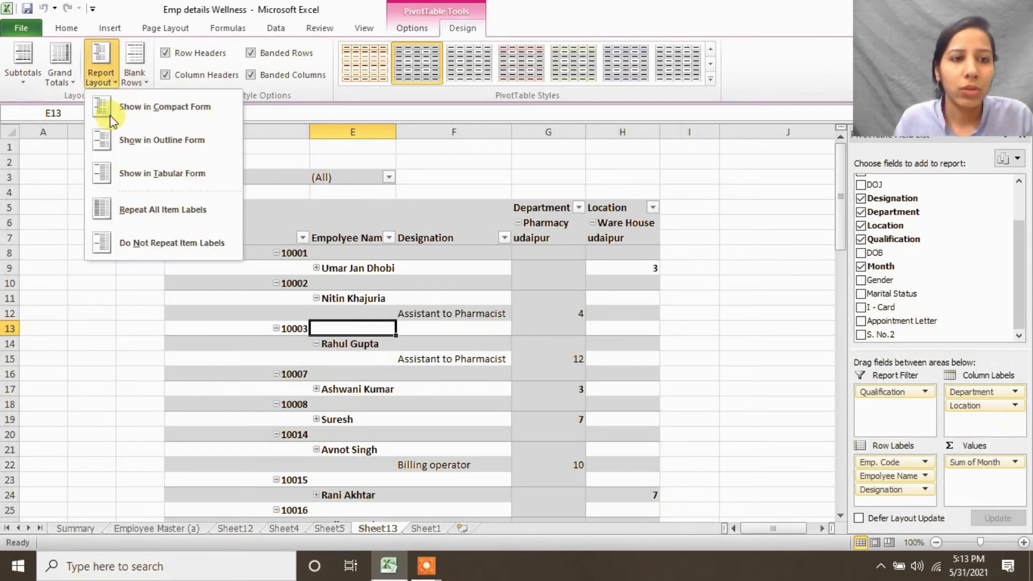
click(168, 218)
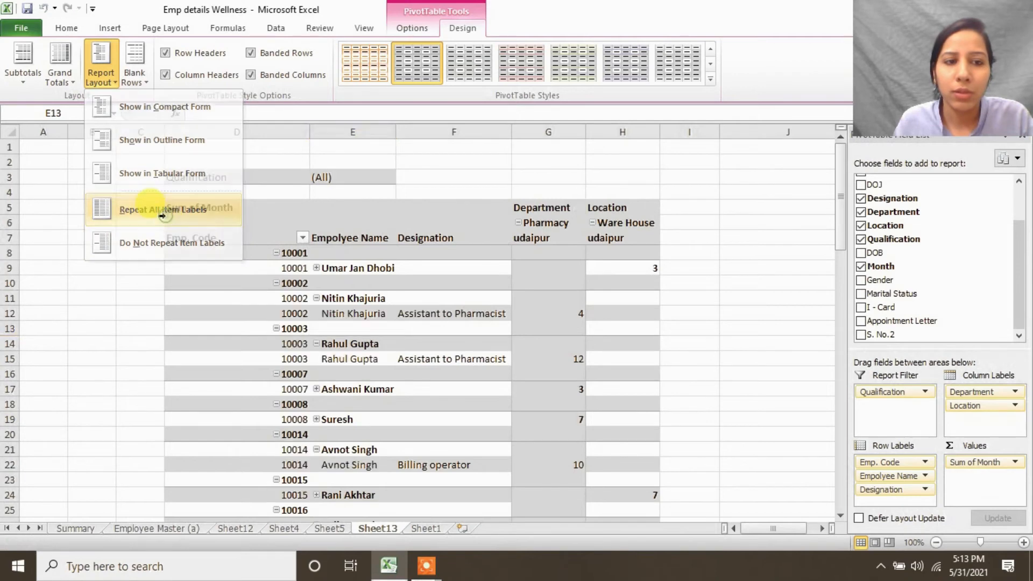
click(99, 78)
click(121, 237)
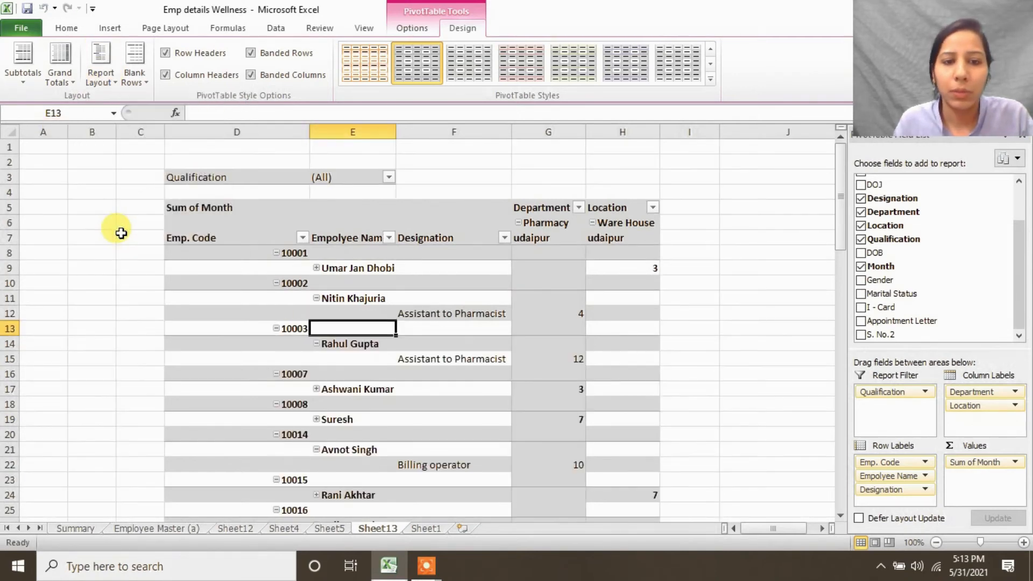
- Repeat all item labels in the outline layout once more and look through the PivotTable's rows
click(90, 84)
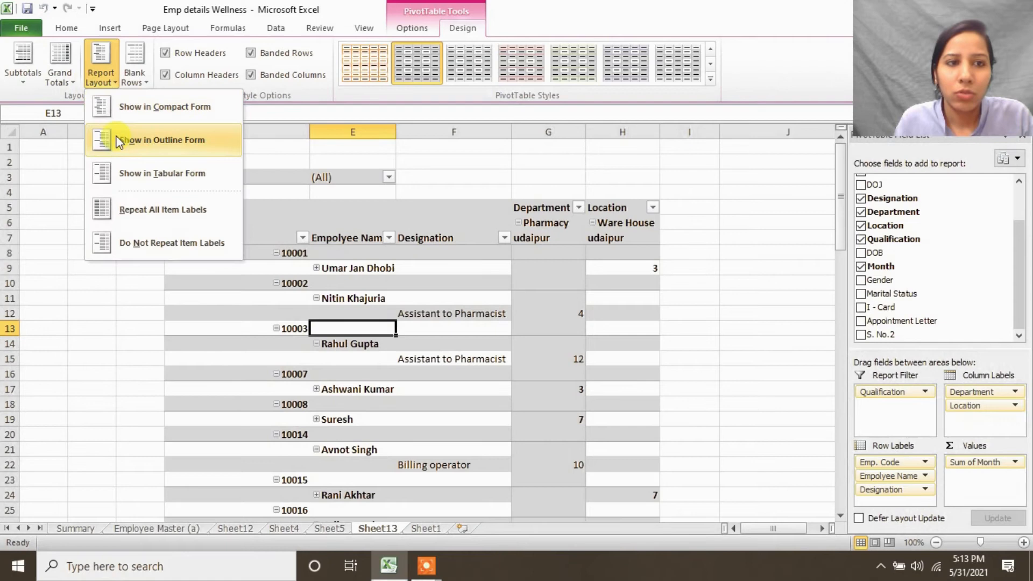
click(143, 224)
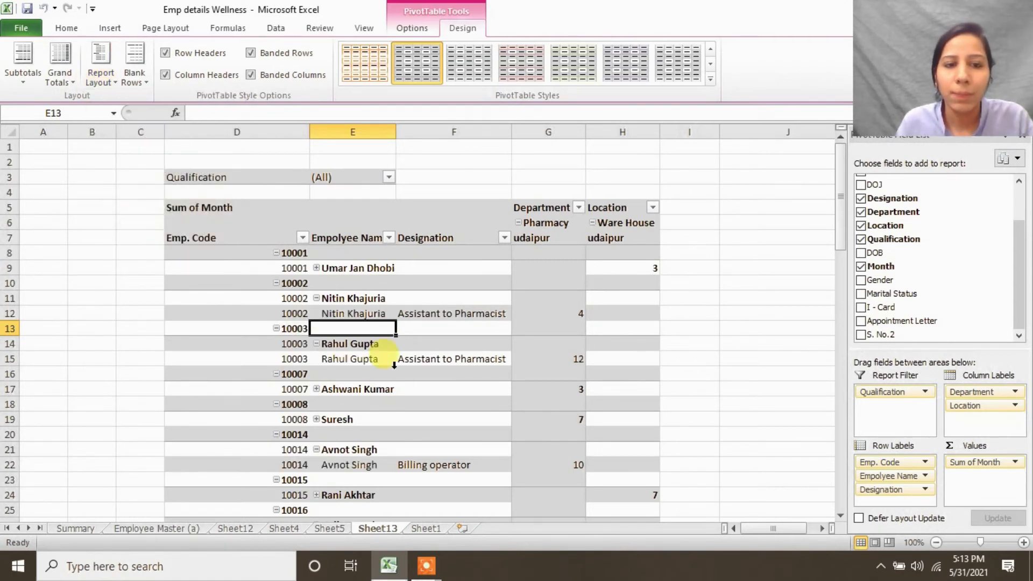
scroll(391, 427, down, 1)
scroll(393, 425, up, 1)
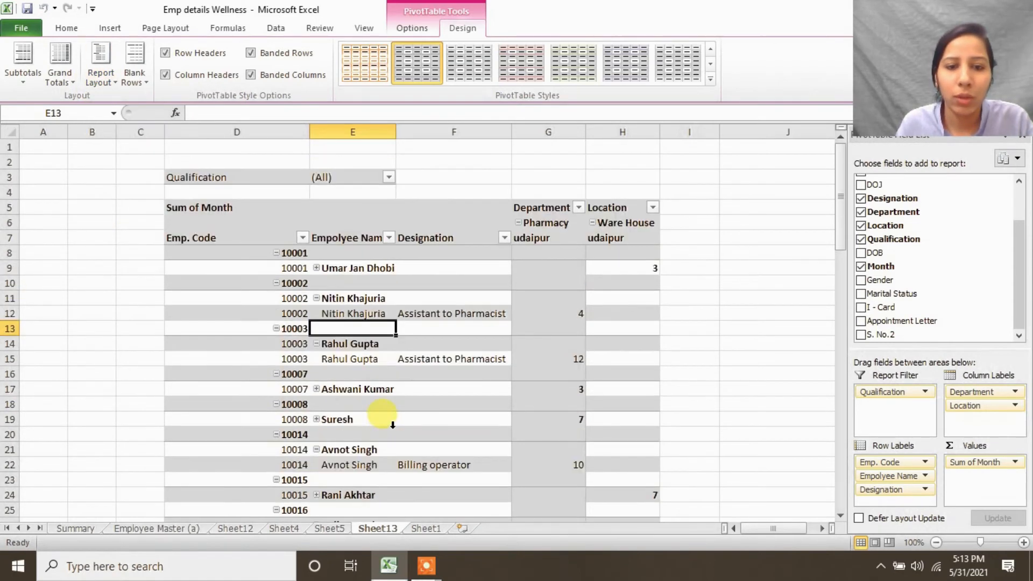
scroll(396, 424, down, 15)
scroll(397, 422, up, 15)
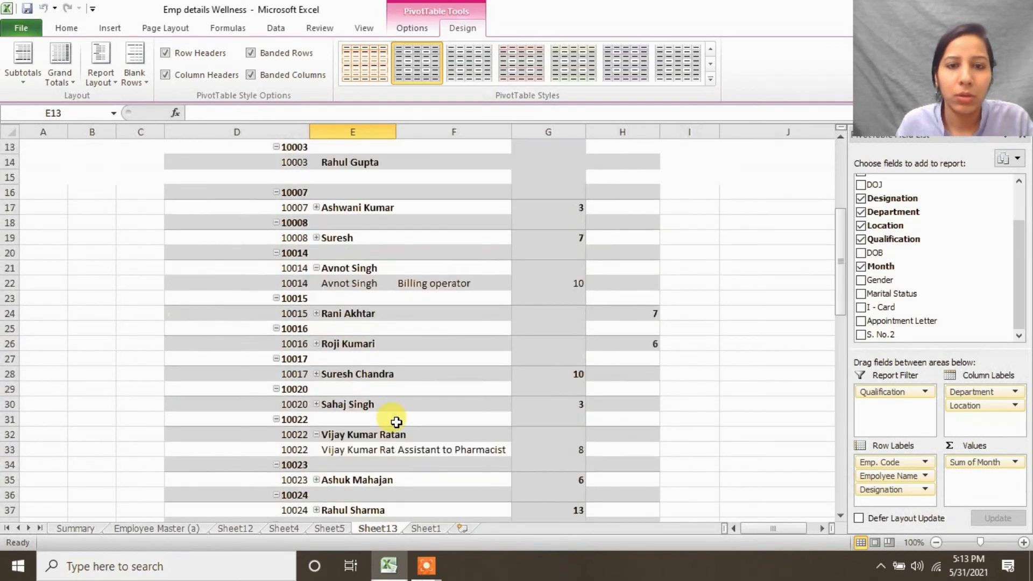
- Stop repeating item labels in the PivotTable and look over the employee rows
click(101, 69)
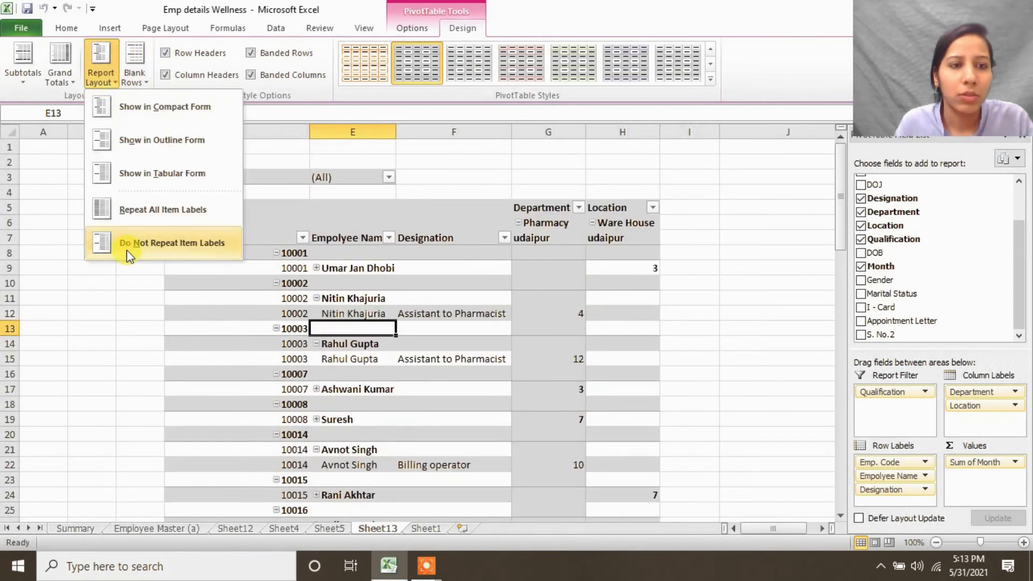
click(145, 257)
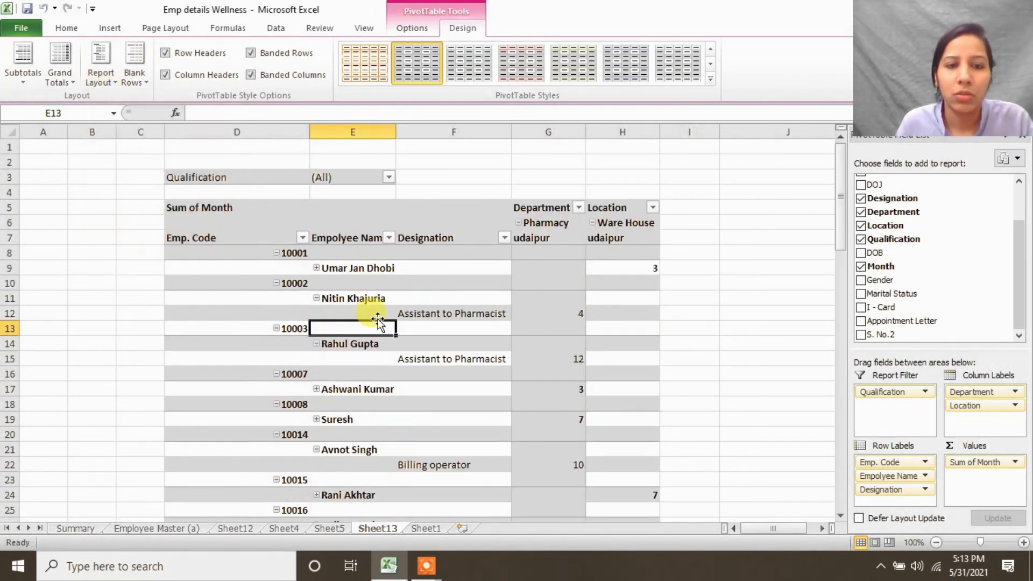
scroll(359, 342, down, 4)
scroll(365, 349, up, 4)
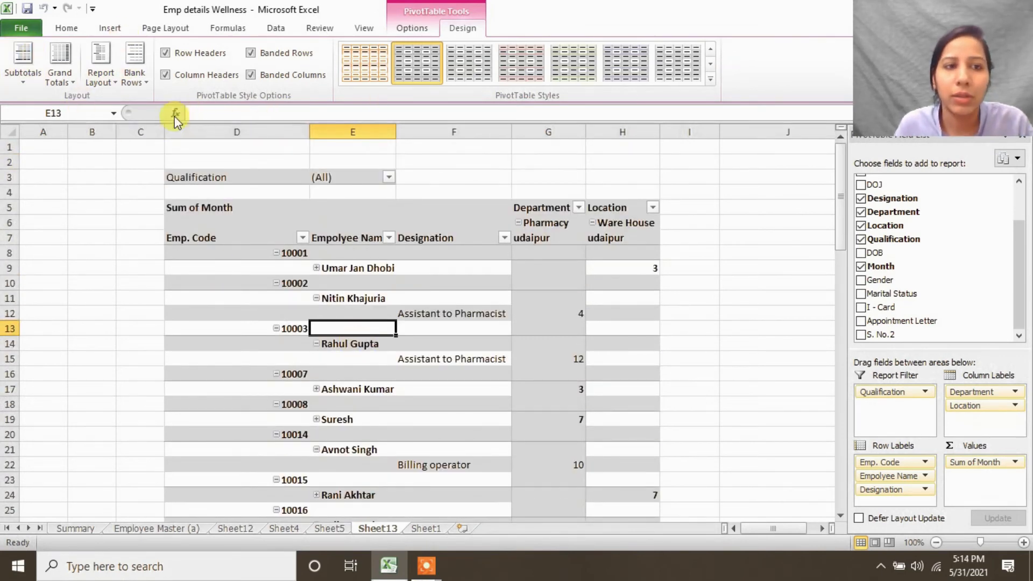
- Examine the Designation and employee name entries in the source table on Sheet1 and return to the PivotTable on Sheet13
click(379, 238)
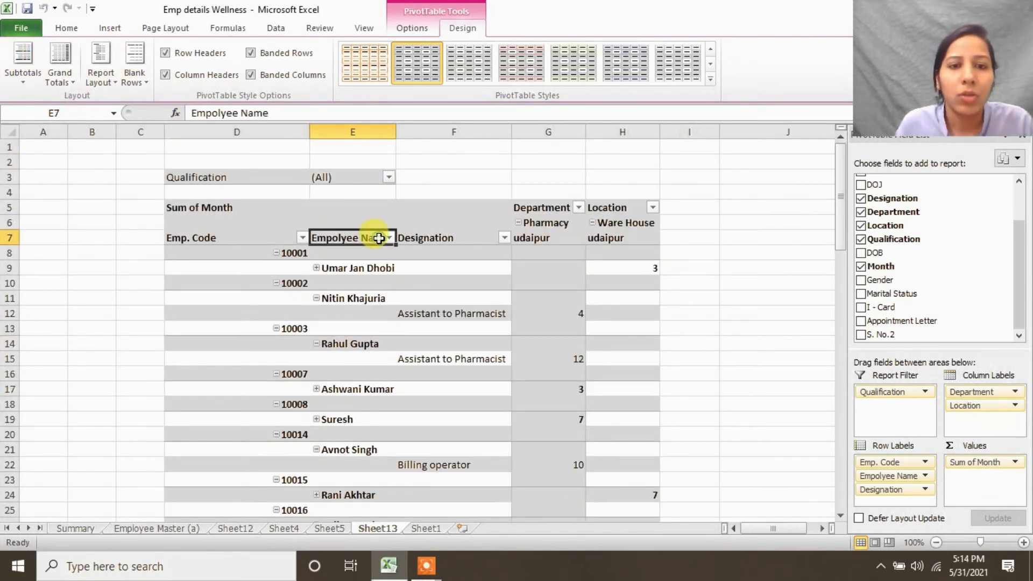
click(428, 529)
click(387, 296)
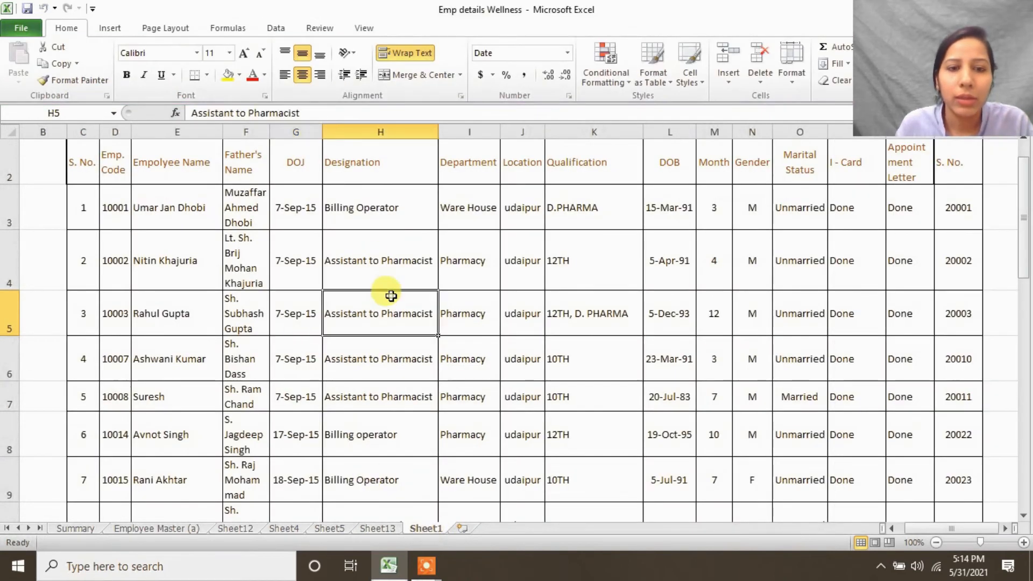
click(393, 236)
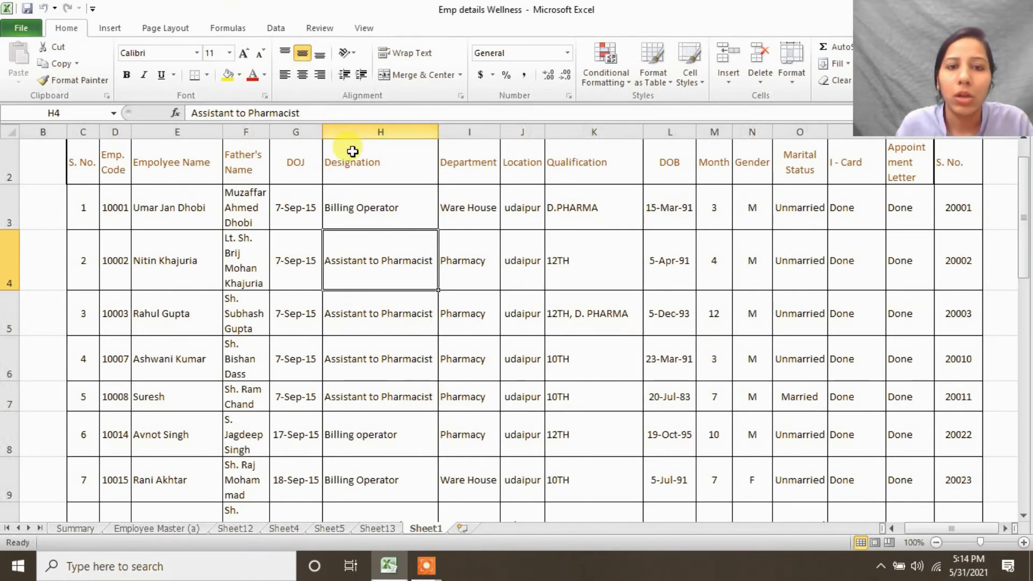
click(345, 385)
click(373, 260)
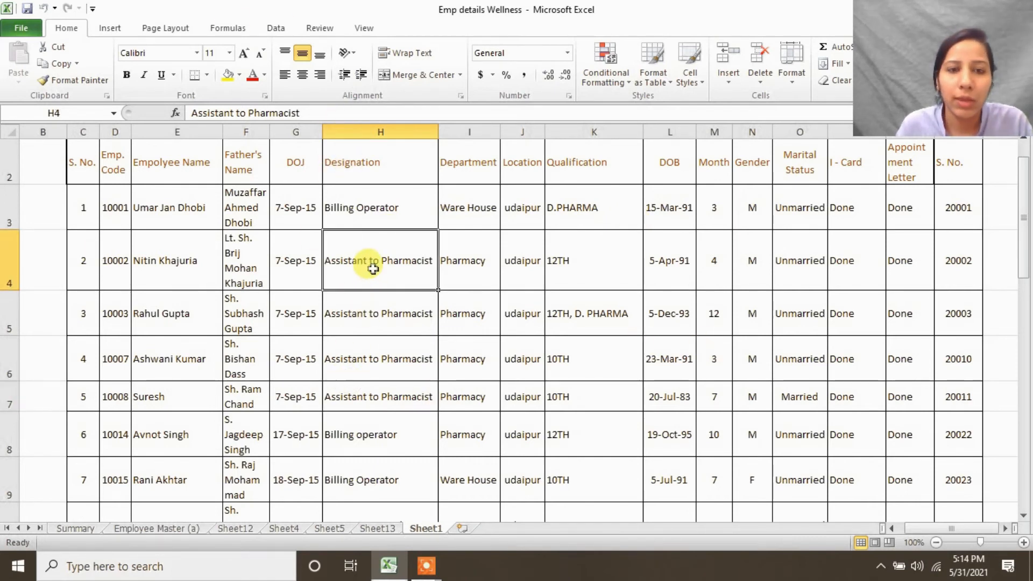
click(361, 198)
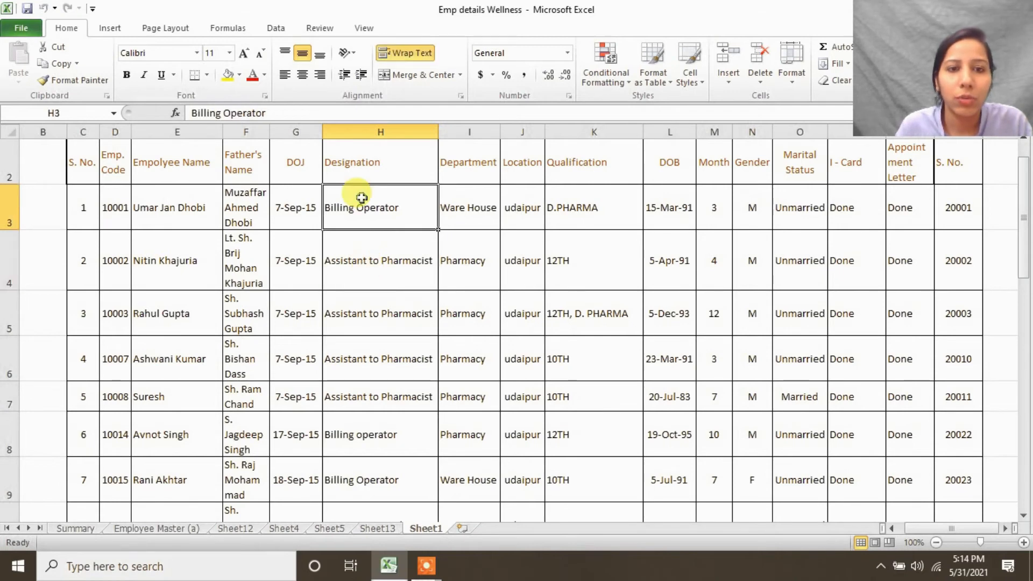
click(371, 167)
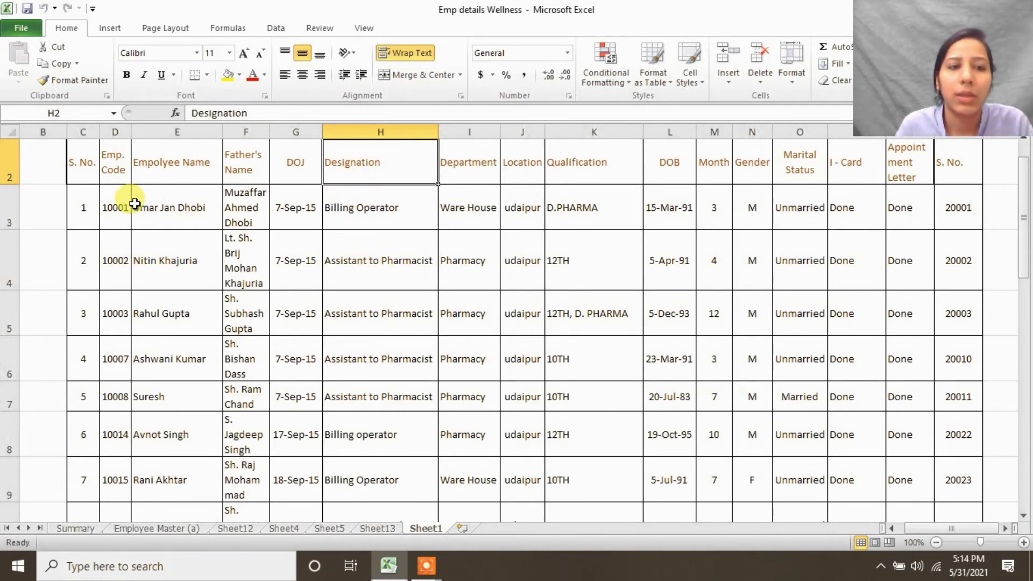
click(205, 364)
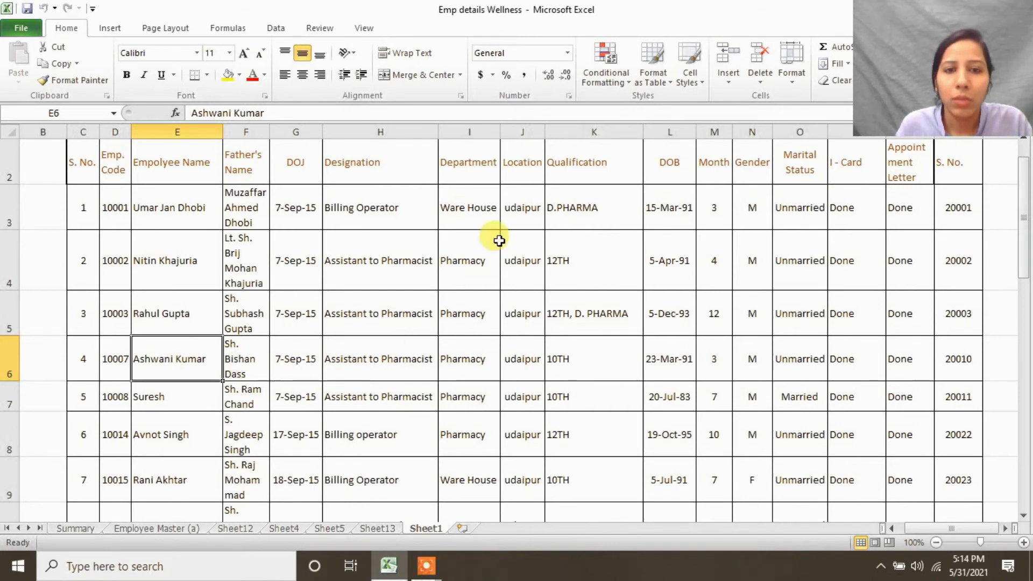
click(385, 198)
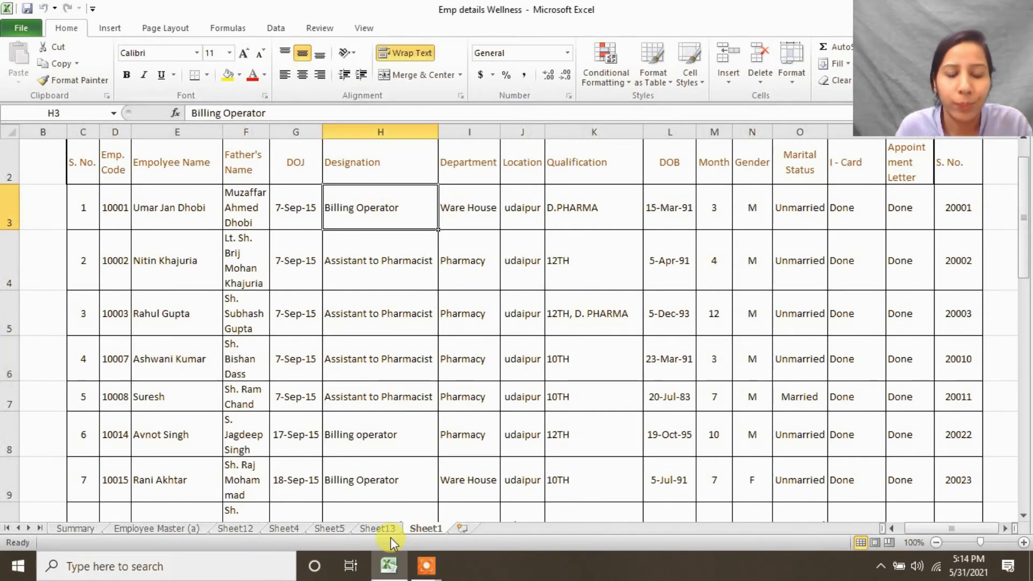
click(373, 531)
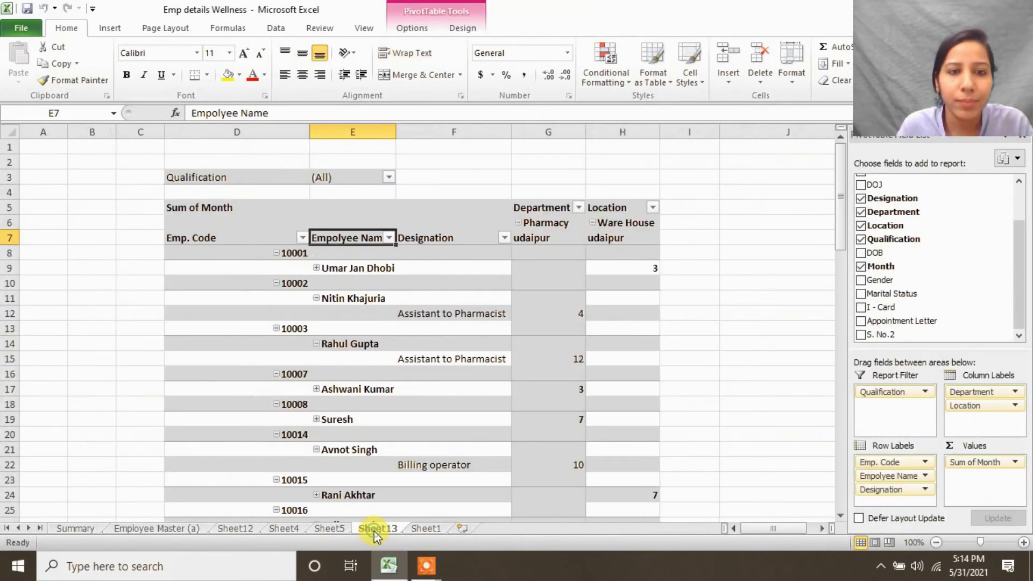
- Turn off the Row Headers and Column Headers style options for the PivotTable
click(413, 30)
click(461, 28)
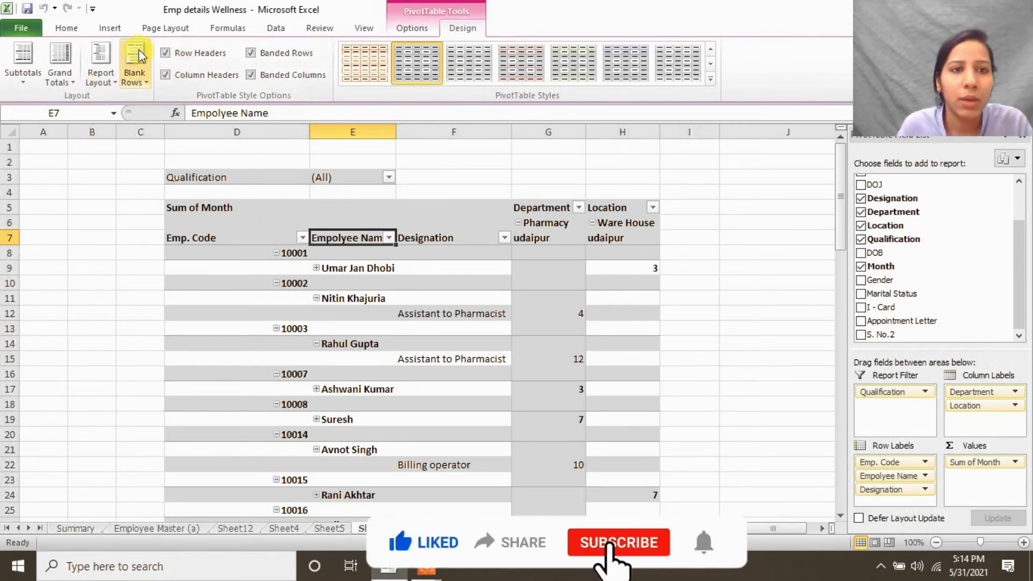
click(165, 53)
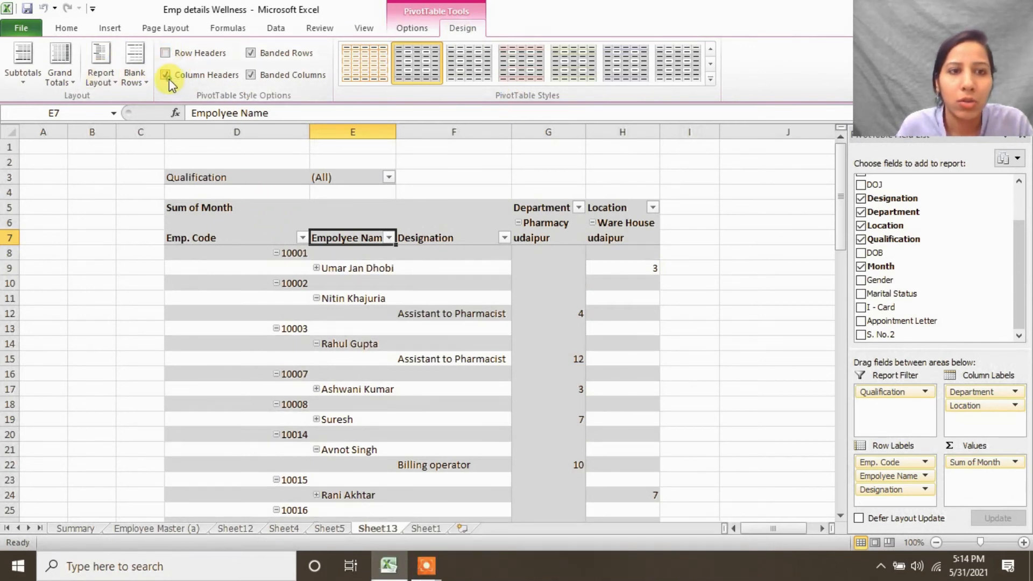
click(166, 75)
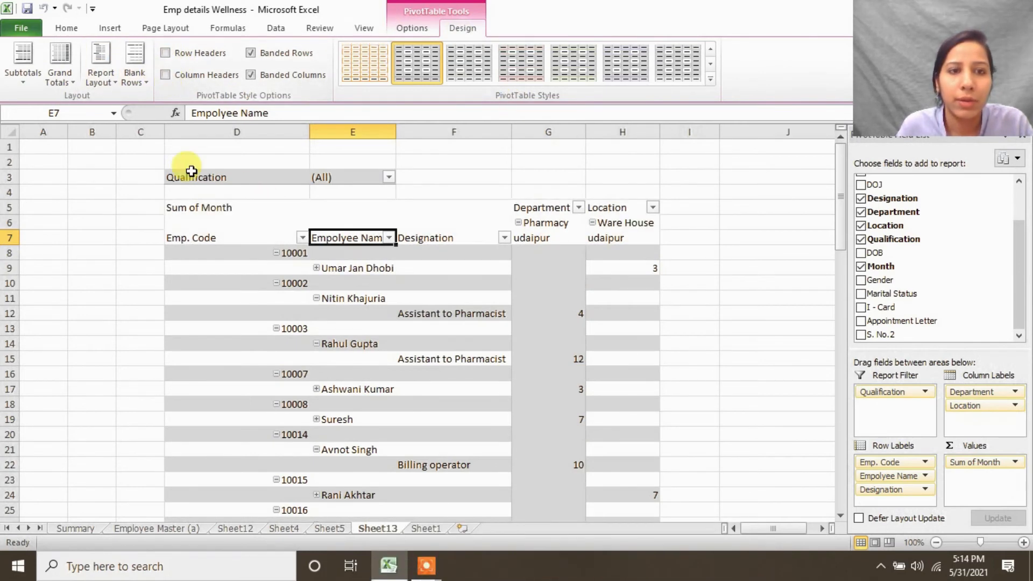
- Switch Row Headers on and off, and do the same with Column Headers, to compare their effect on the PivotTable's formatting
click(173, 57)
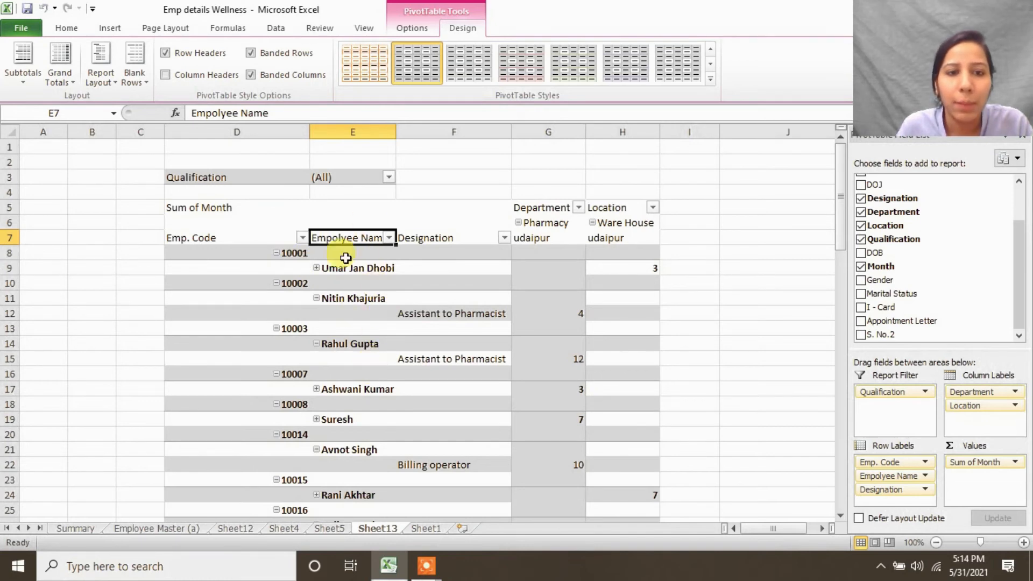
click(173, 56)
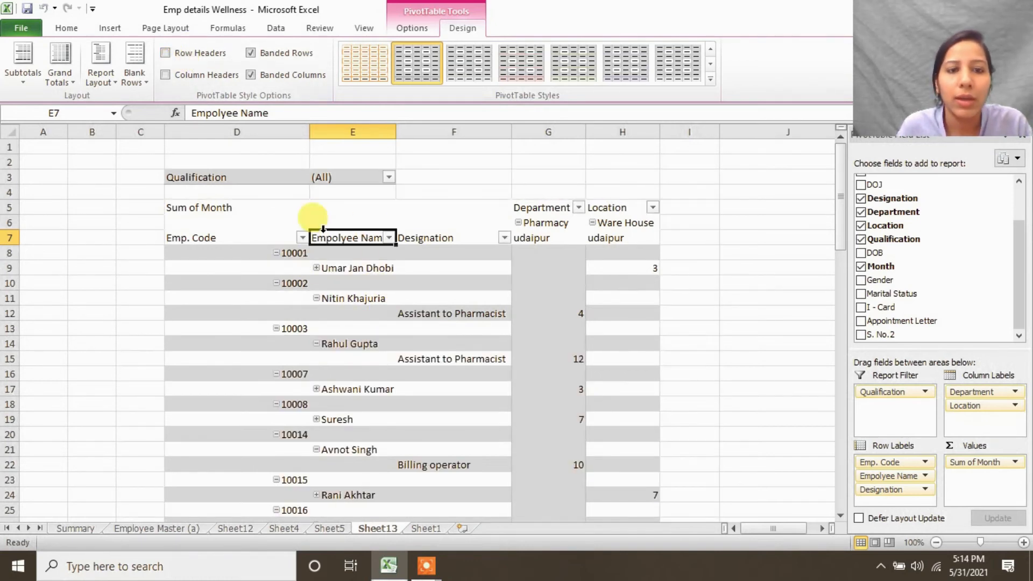
click(160, 77)
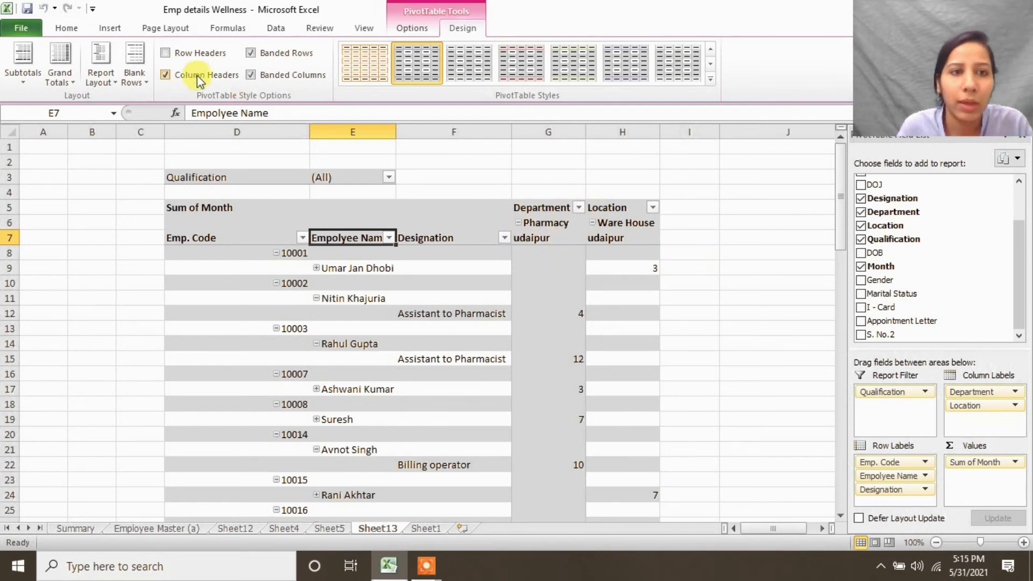
click(165, 75)
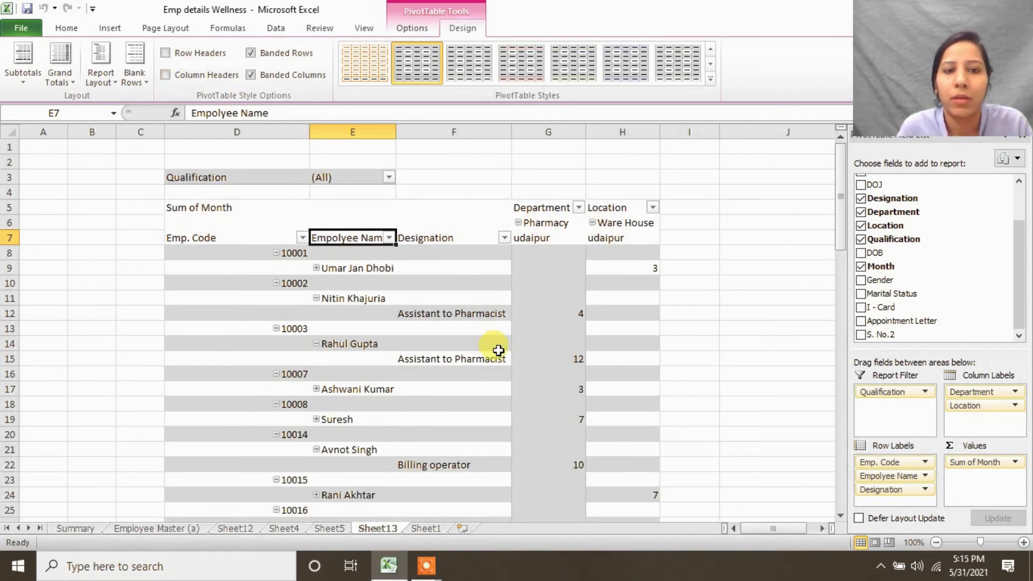
- Turn the PivotTable's Row Headers and Column Headers style options back on
click(166, 54)
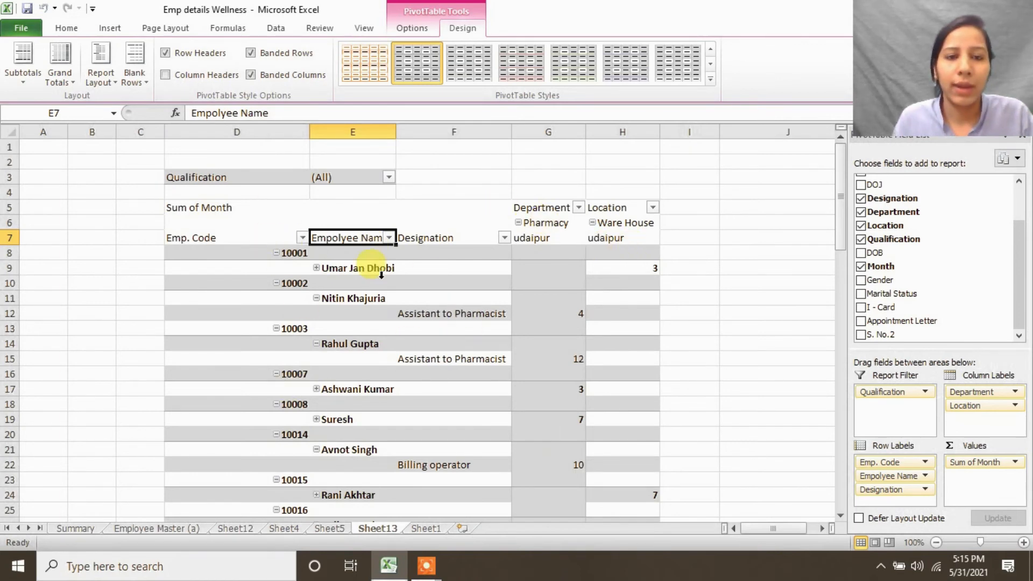
click(220, 80)
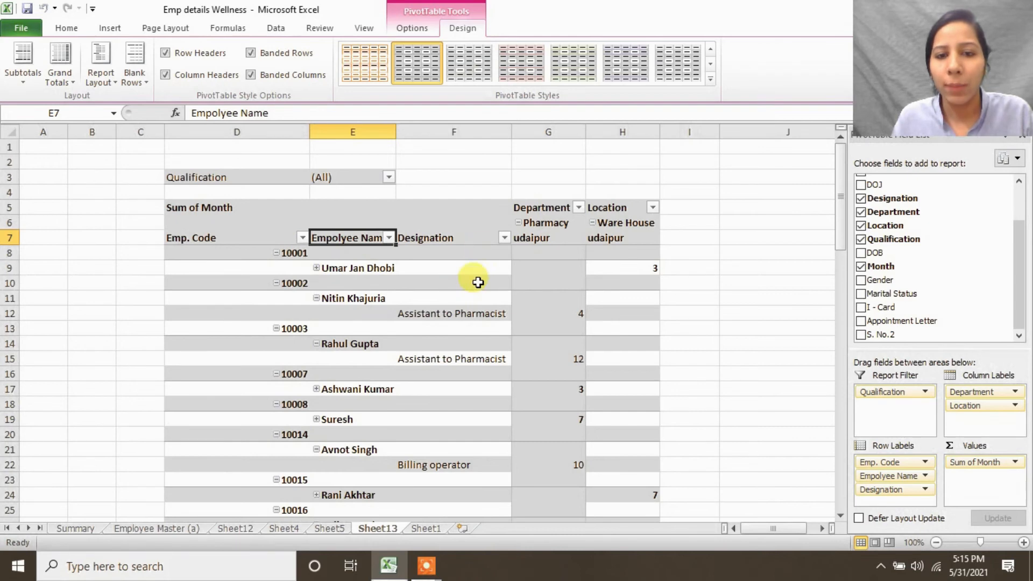
click(489, 256)
click(471, 269)
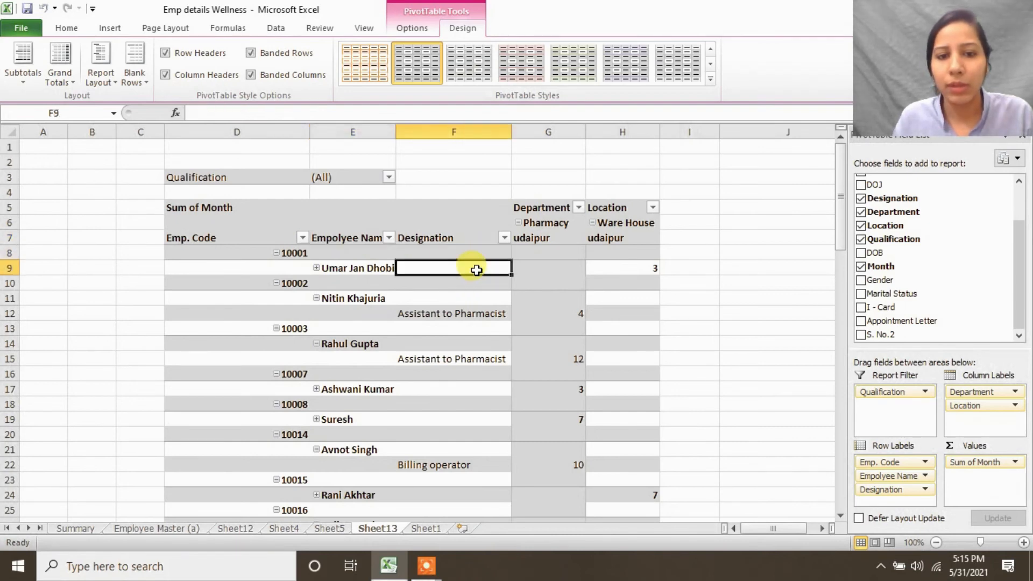
click(463, 284)
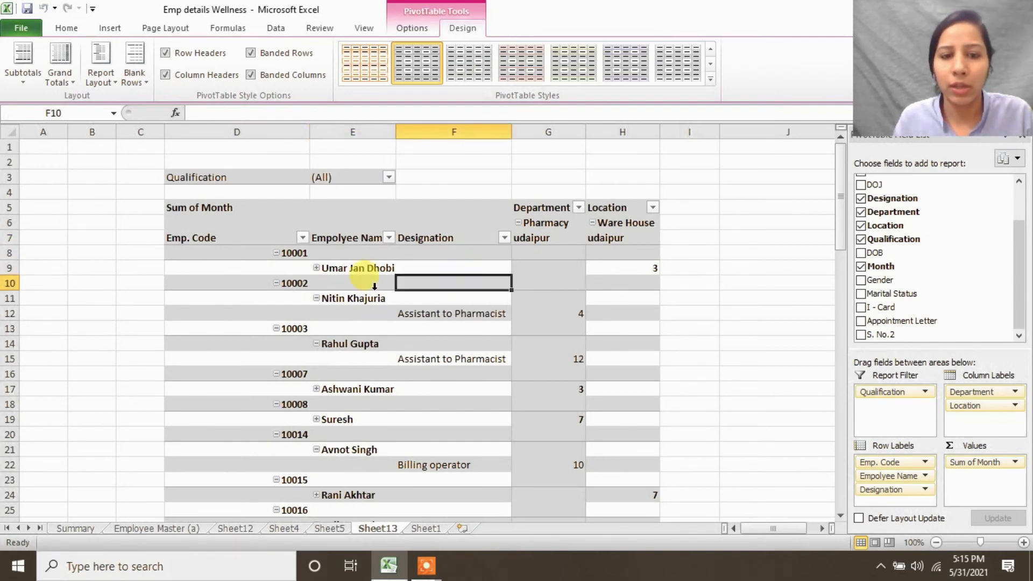
click(327, 301)
click(261, 294)
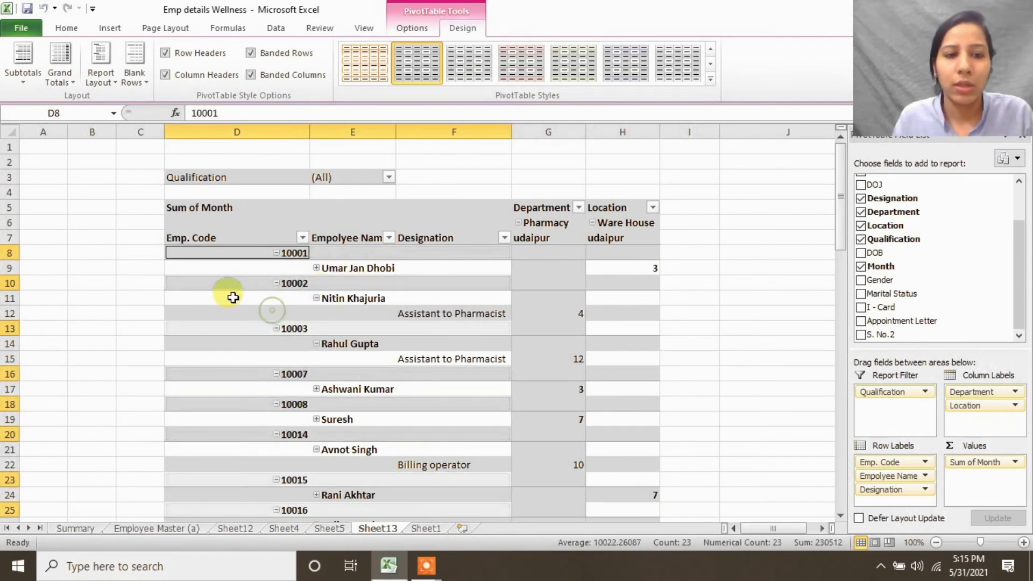
- Switch the PivotTable's Banded Columns style option off and on again to compare its effect on the column shading
click(287, 77)
click(287, 77)
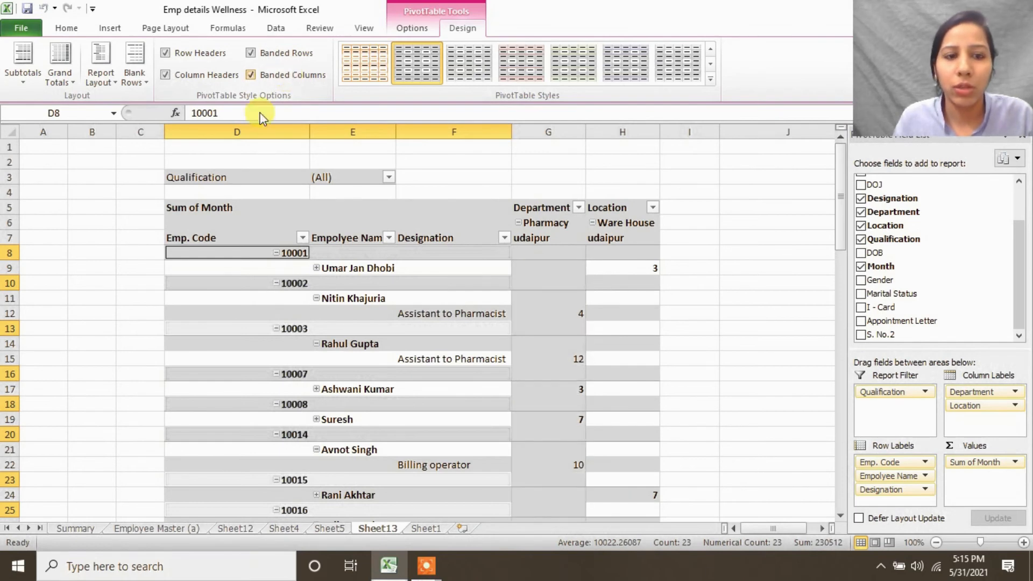
click(75, 282)
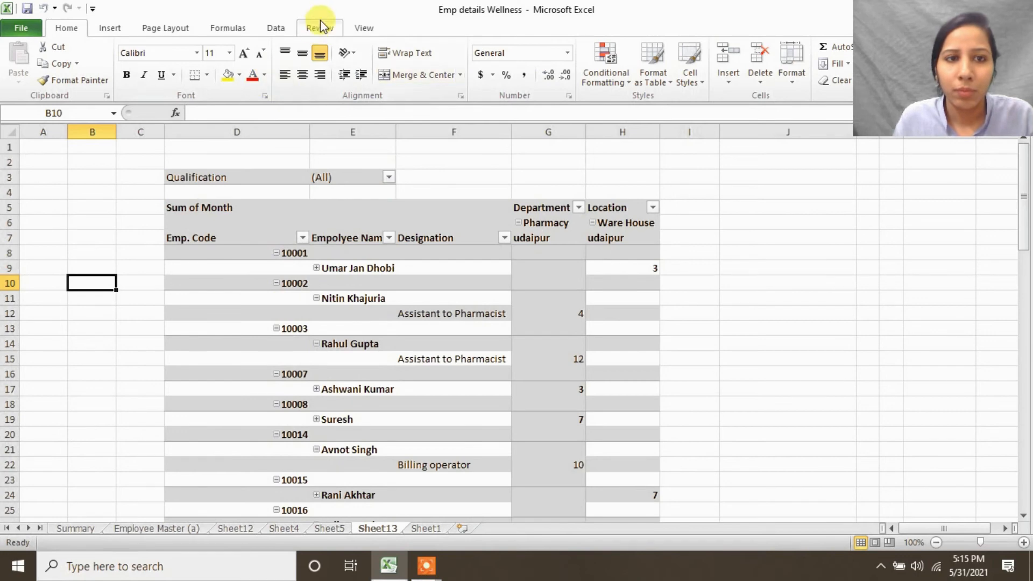
click(368, 243)
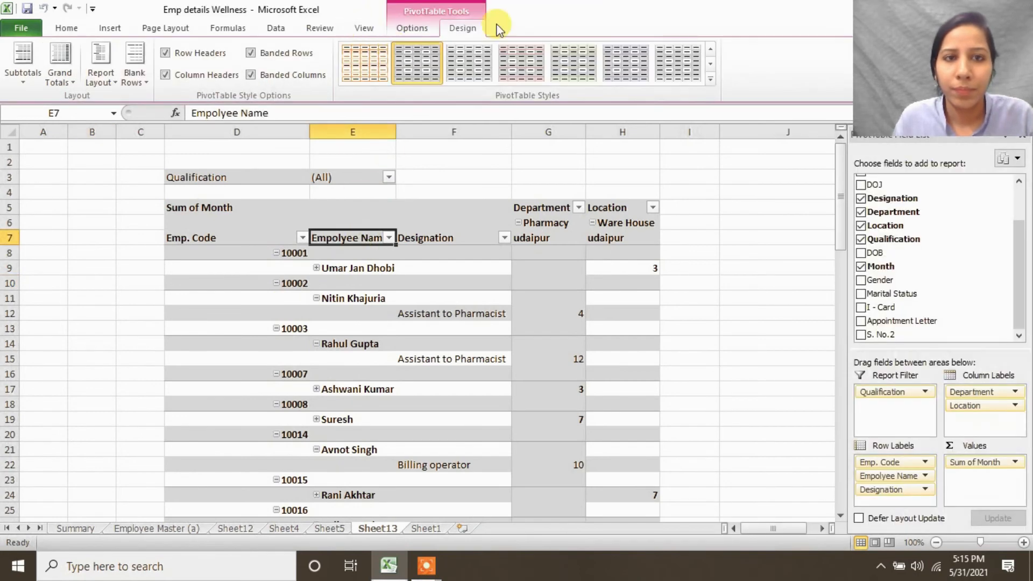
click(277, 73)
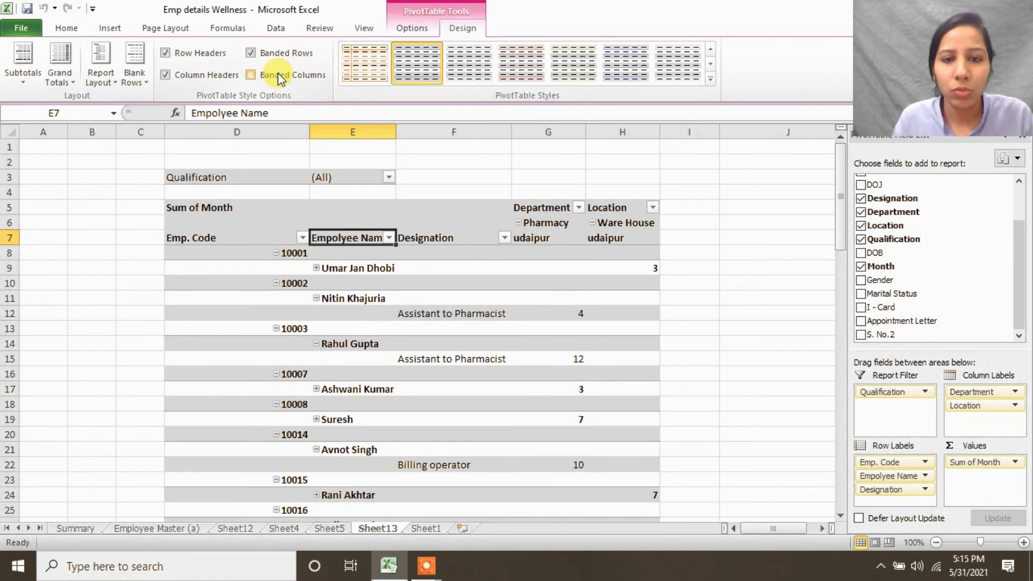
click(278, 72)
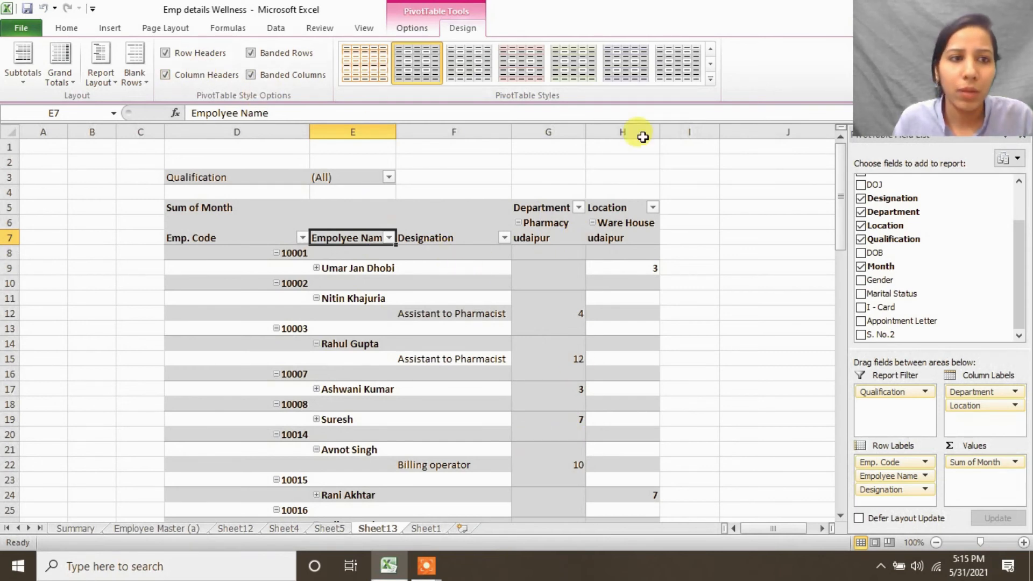
- Show the PivotTable report in Compact Form
click(101, 75)
click(147, 141)
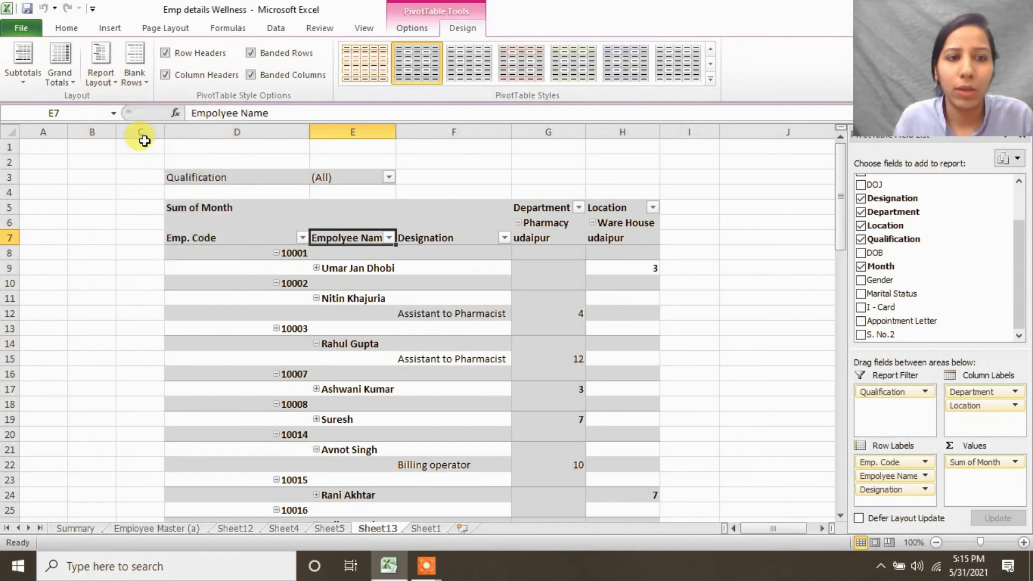
click(100, 76)
click(125, 108)
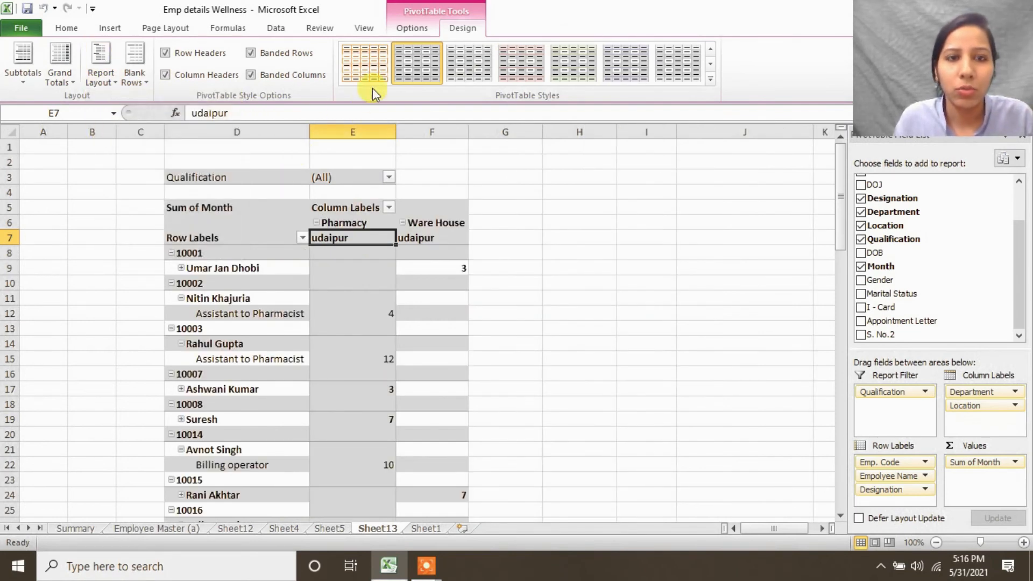
- Turn Banded Columns off and back on in the compact layout and look over the shaded rows
click(278, 78)
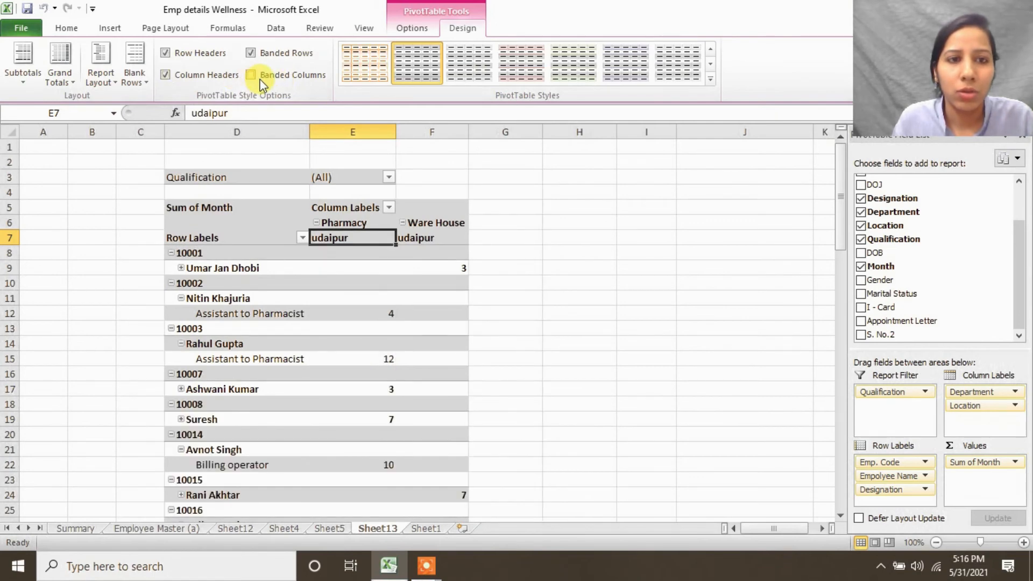
click(252, 75)
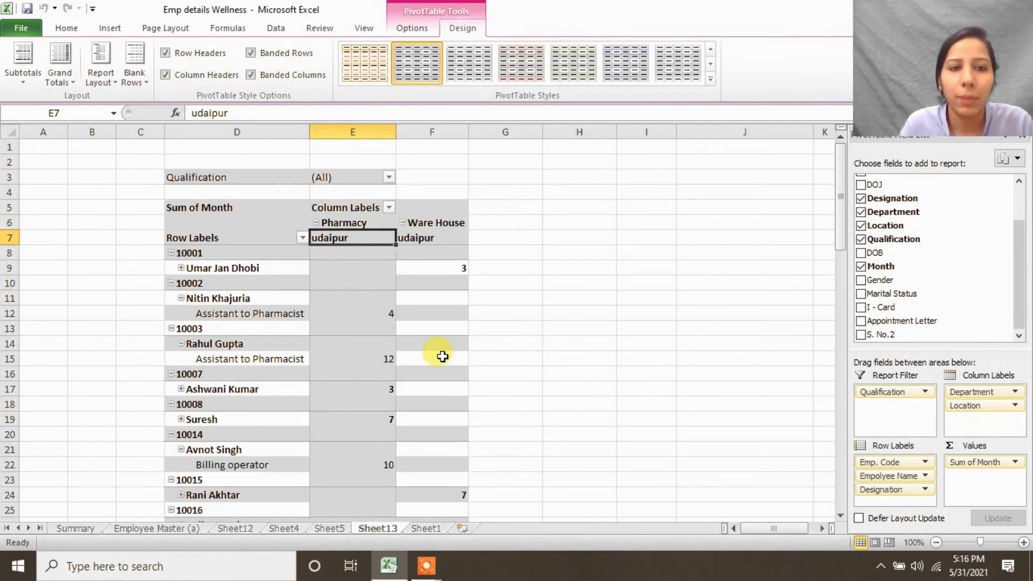
scroll(363, 402, down, 11)
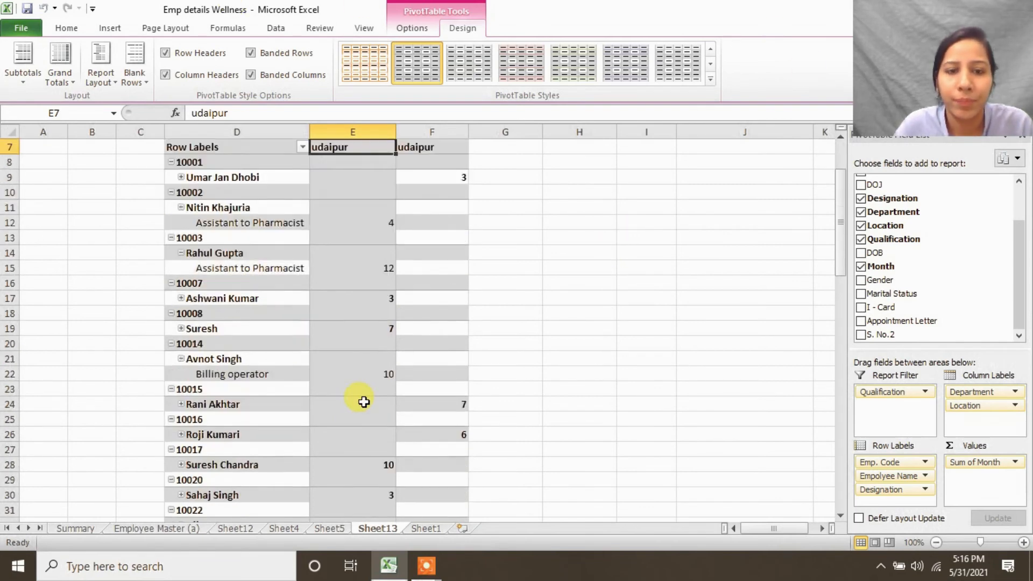
scroll(363, 402, down, 2)
scroll(365, 396, up, 11)
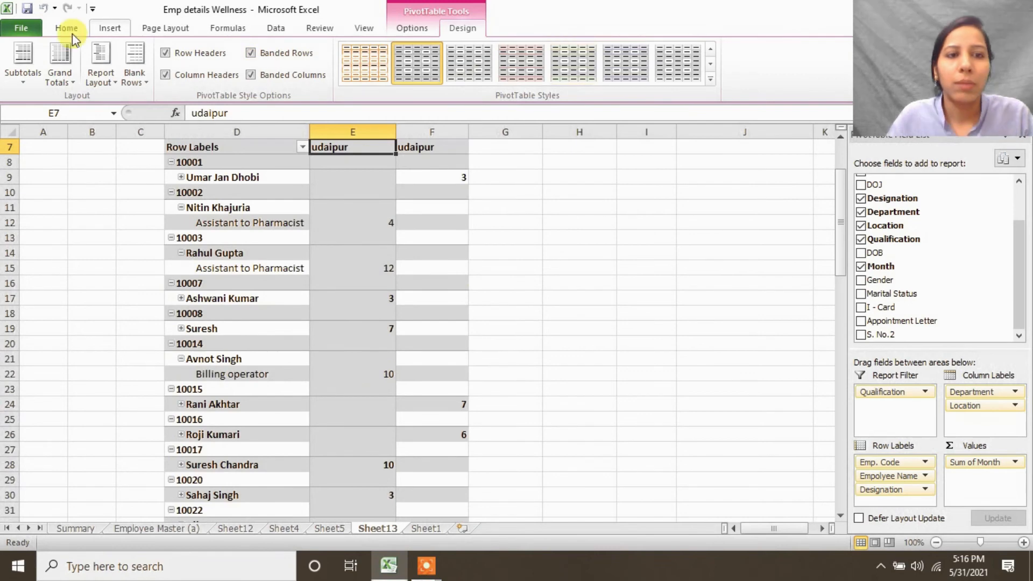
- Collapse and expand the third Emp. Code group repeatedly to compare its summarized and detailed rows
click(416, 27)
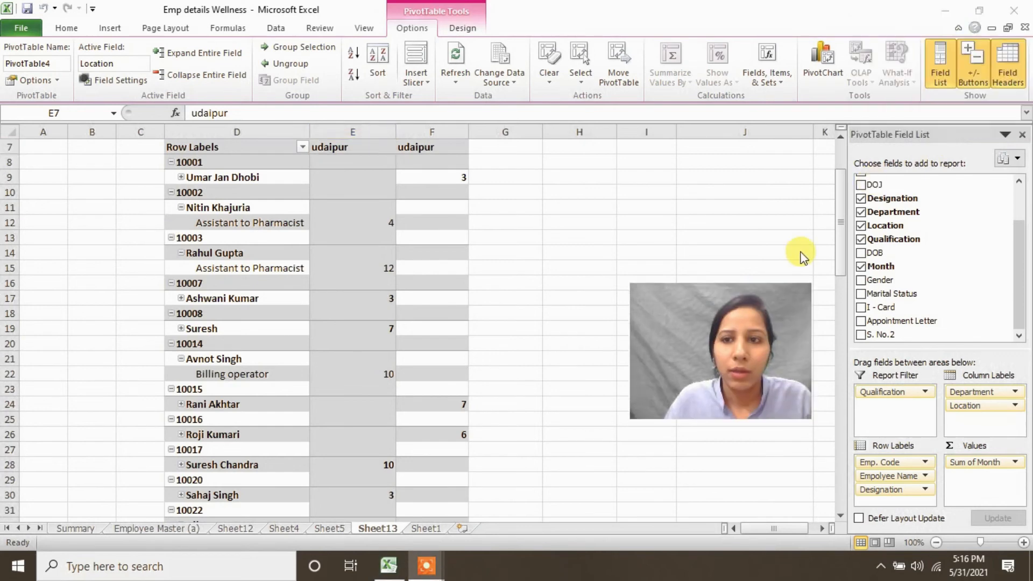
click(172, 237)
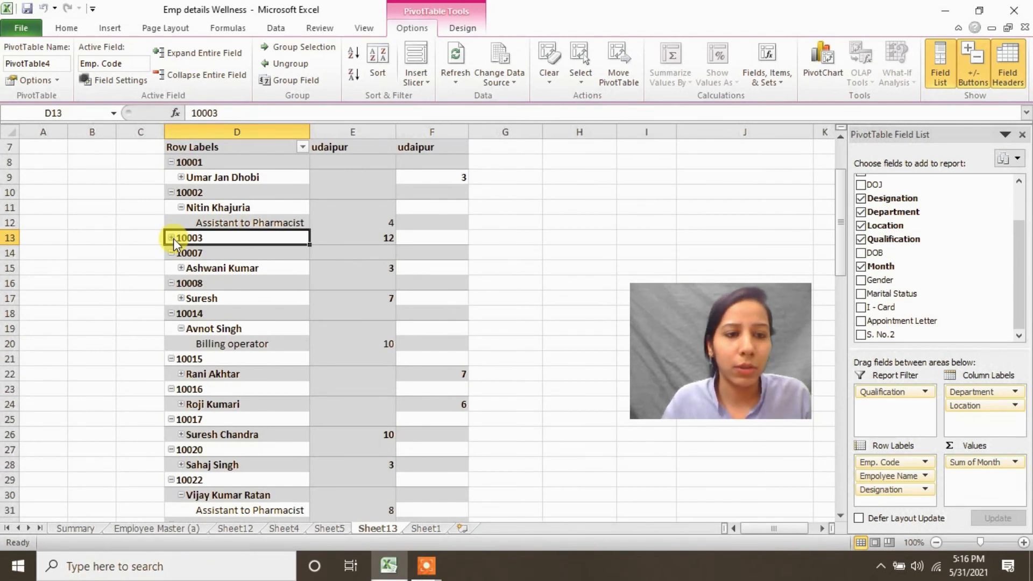
click(173, 238)
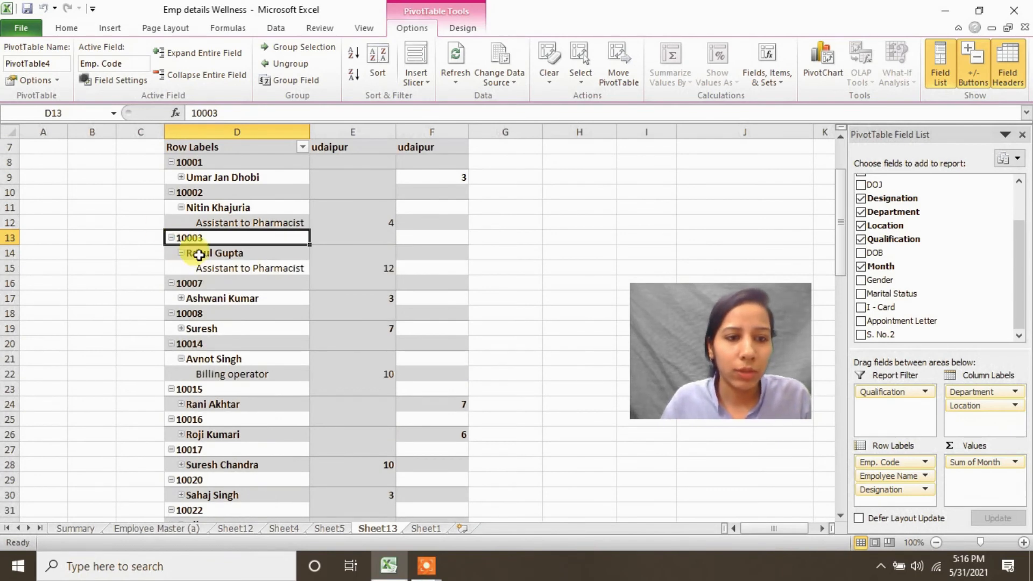
click(172, 239)
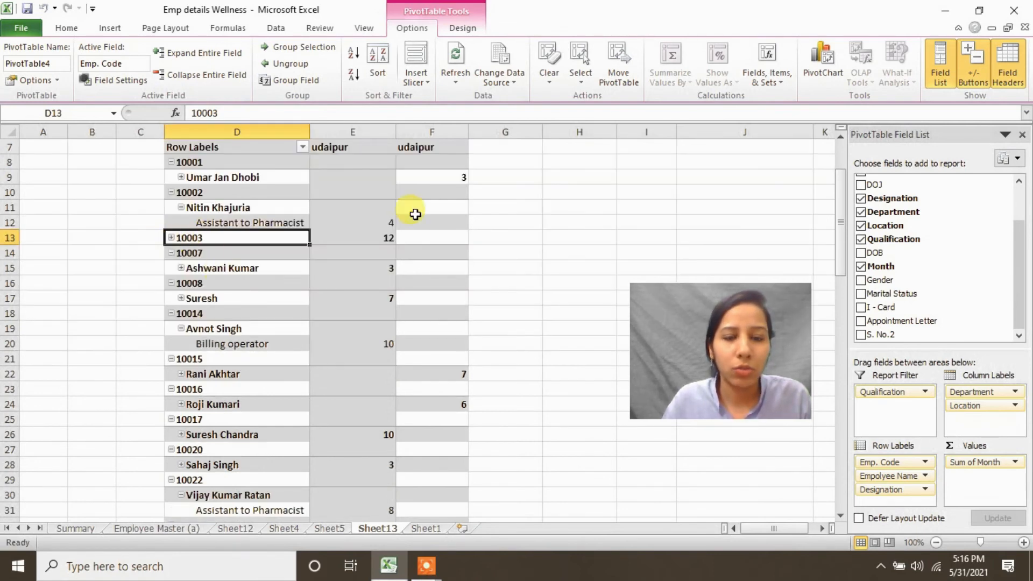
click(172, 237)
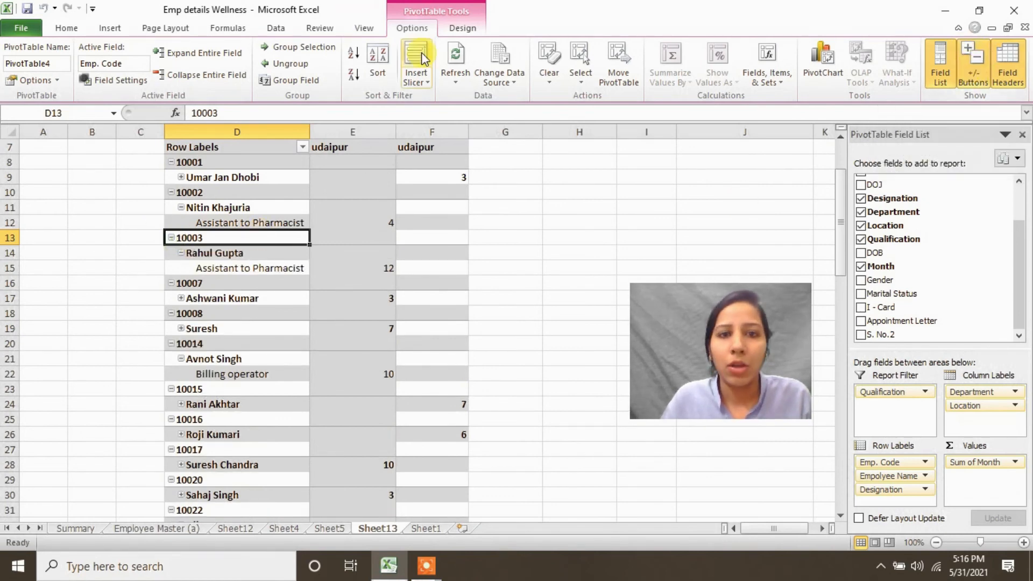
- Hide the PivotTable's +/- buttons, check the Emp. Code row labels without them, and show the buttons again
click(925, 126)
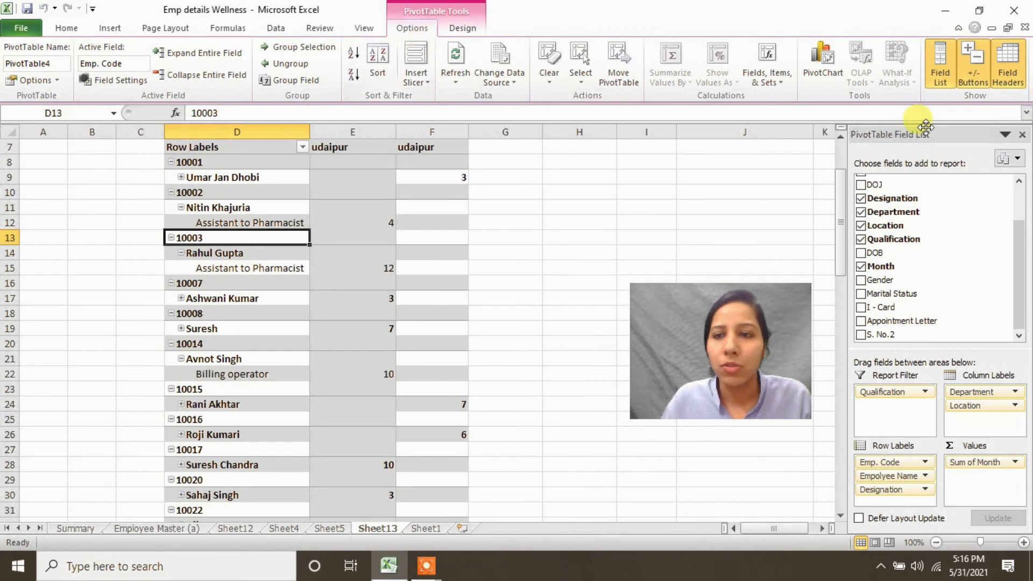
click(983, 81)
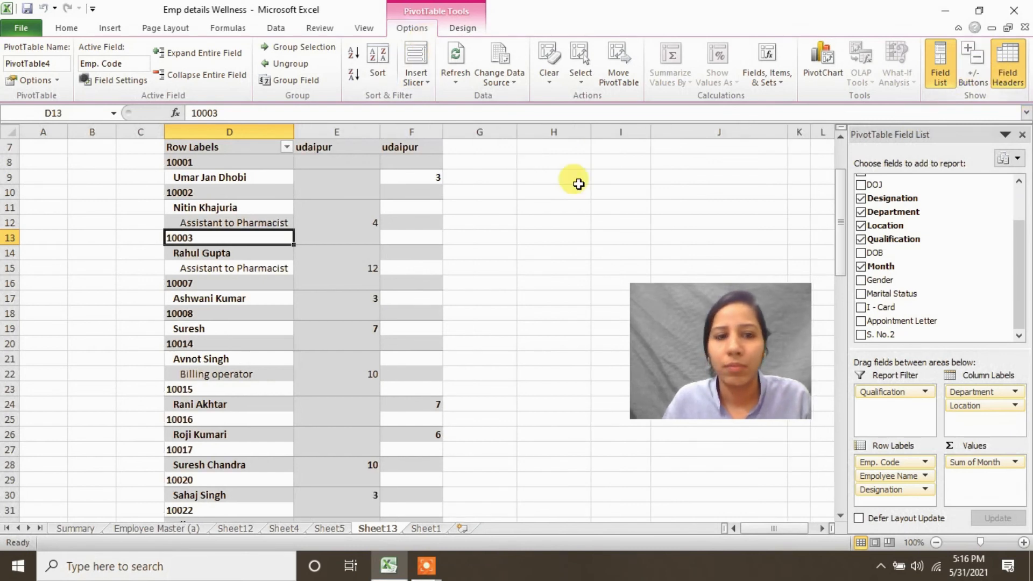
click(218, 248)
click(157, 236)
click(192, 235)
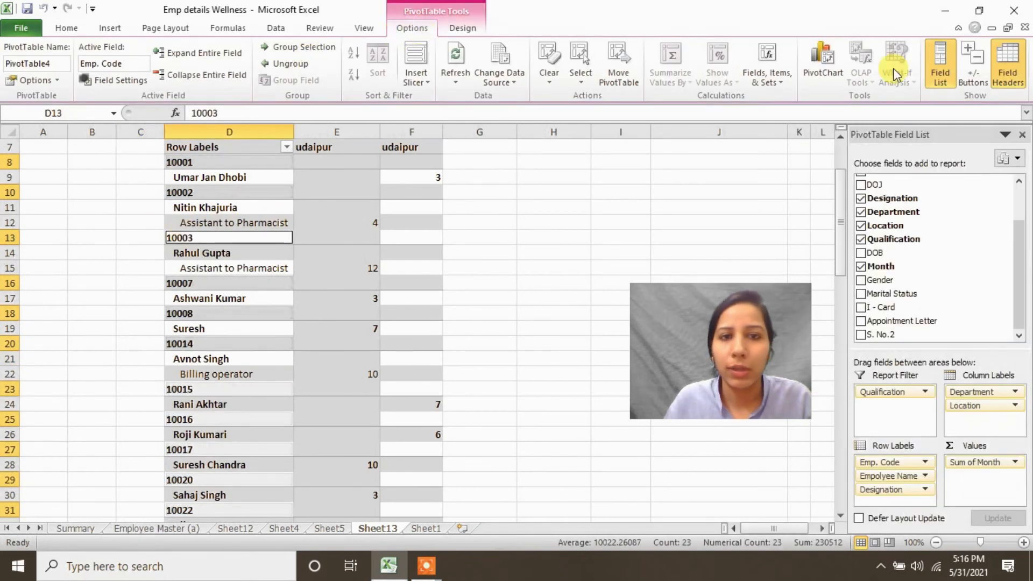
click(985, 76)
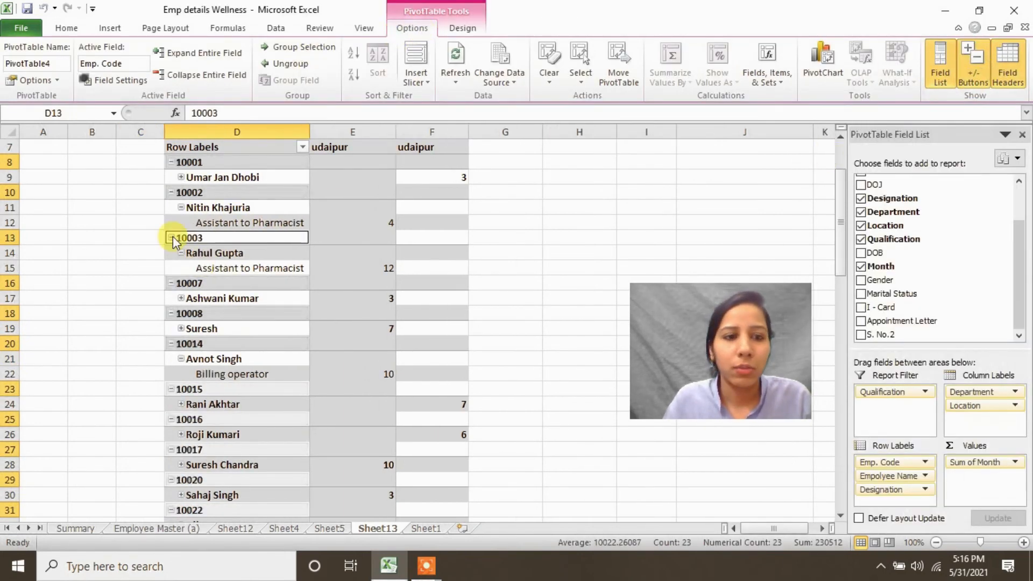
- Collapse the third Emp. Code group in the PivotTable's row labels
click(171, 238)
scroll(252, 259, down, 11)
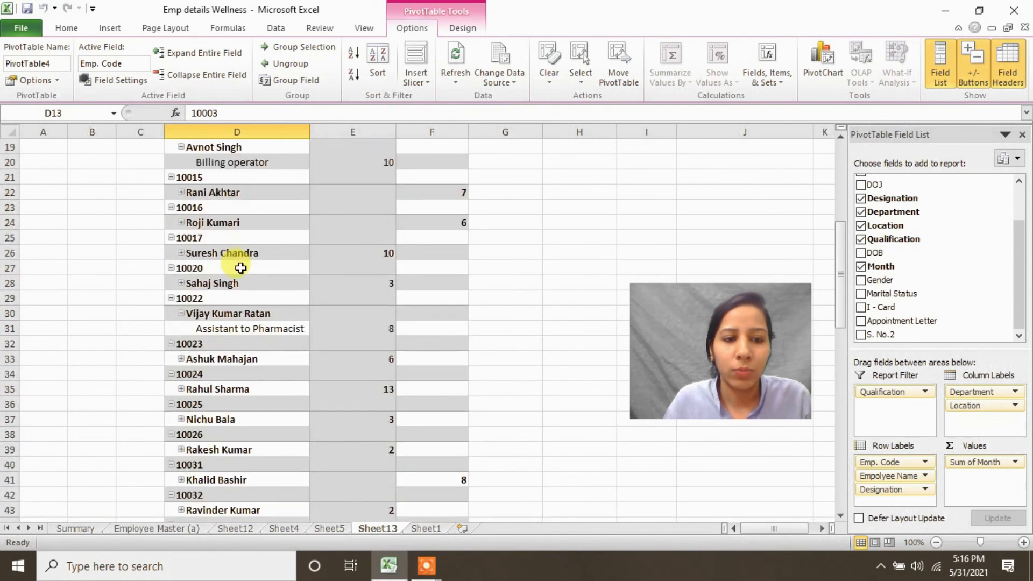
scroll(242, 267, up, 9)
scroll(241, 268, up, 4)
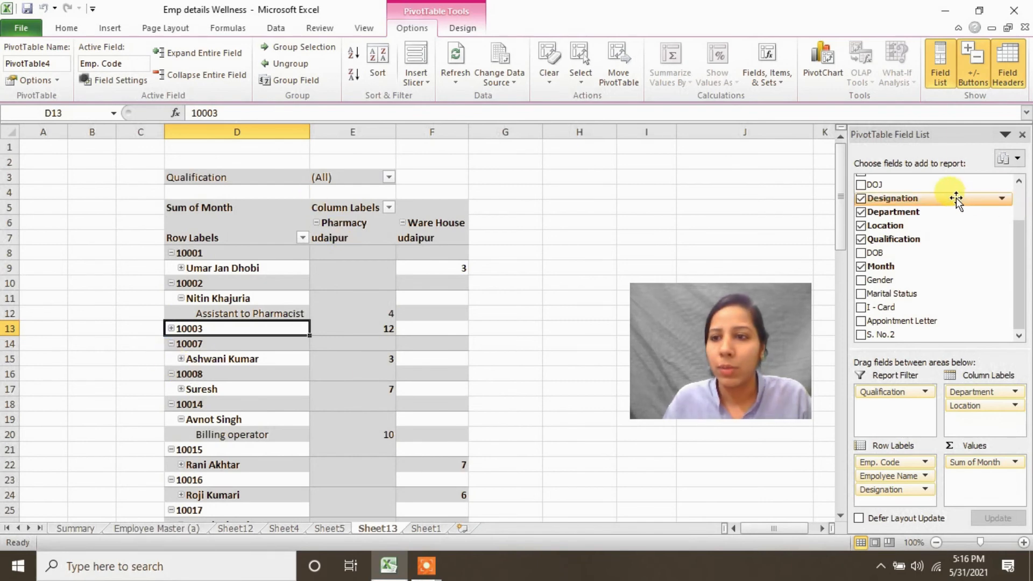
- Review the PivotTable's rows and field list, check the source table on Sheet1, and return to Sheet13
click(462, 28)
click(410, 30)
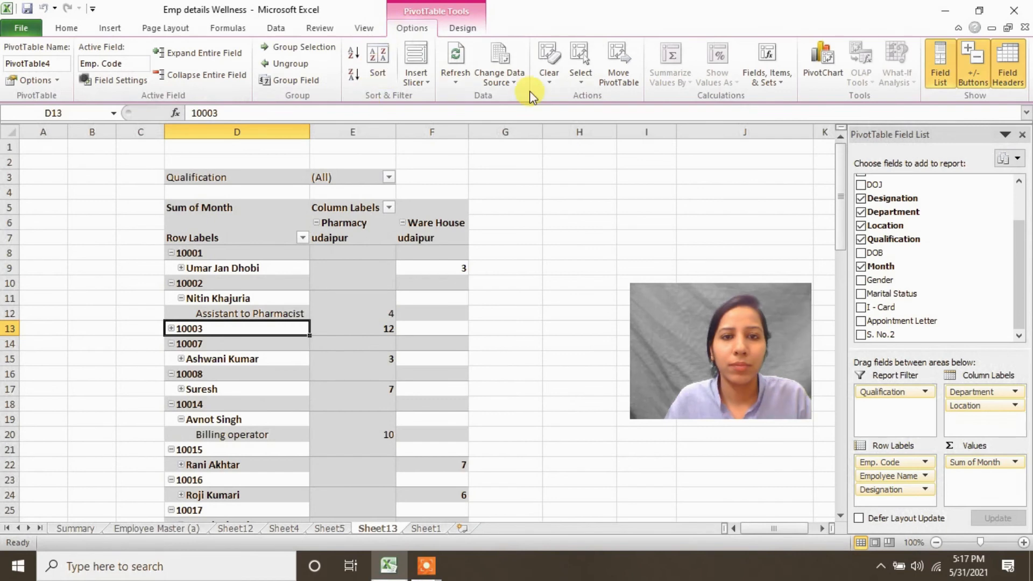
scroll(478, 325, down, 7)
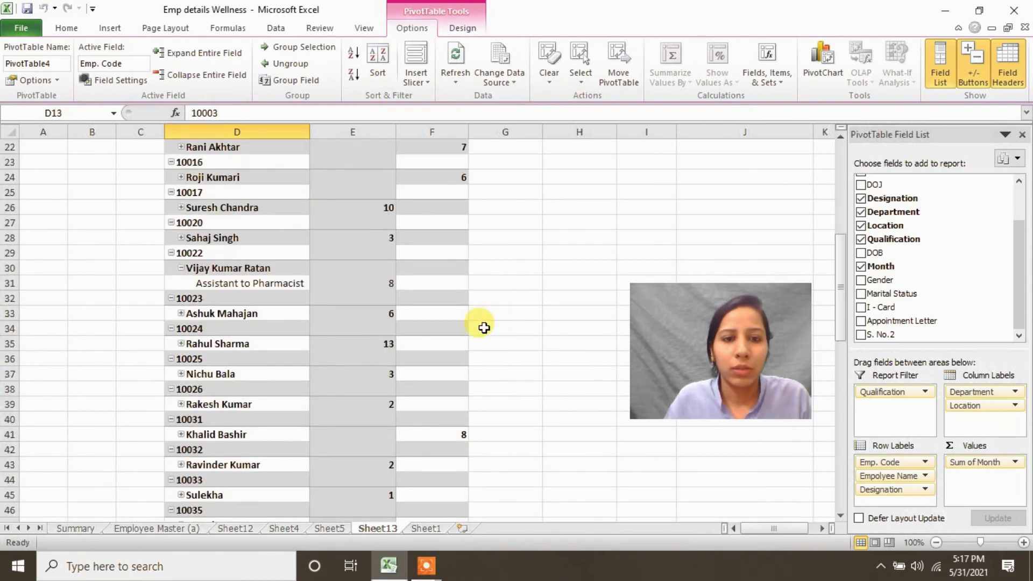
scroll(479, 325, up, 7)
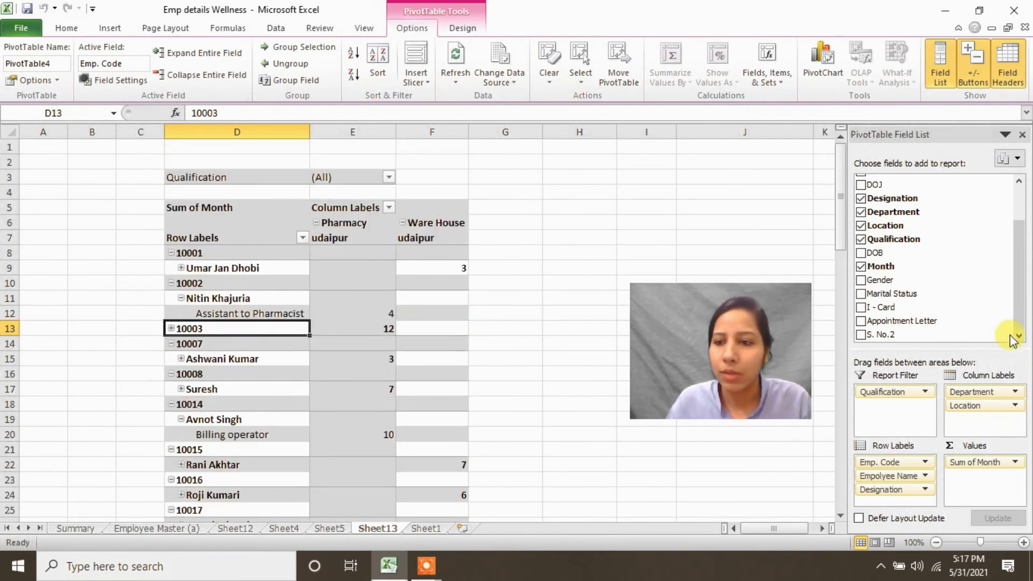
drag(1021, 321, 1021, 286)
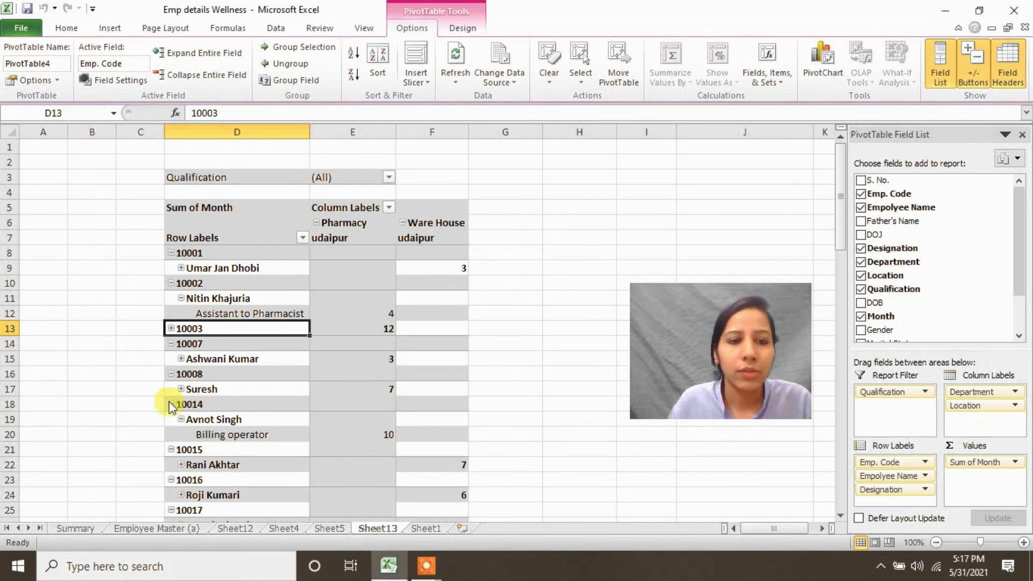
scroll(193, 391, down, 2)
scroll(193, 391, down, 8)
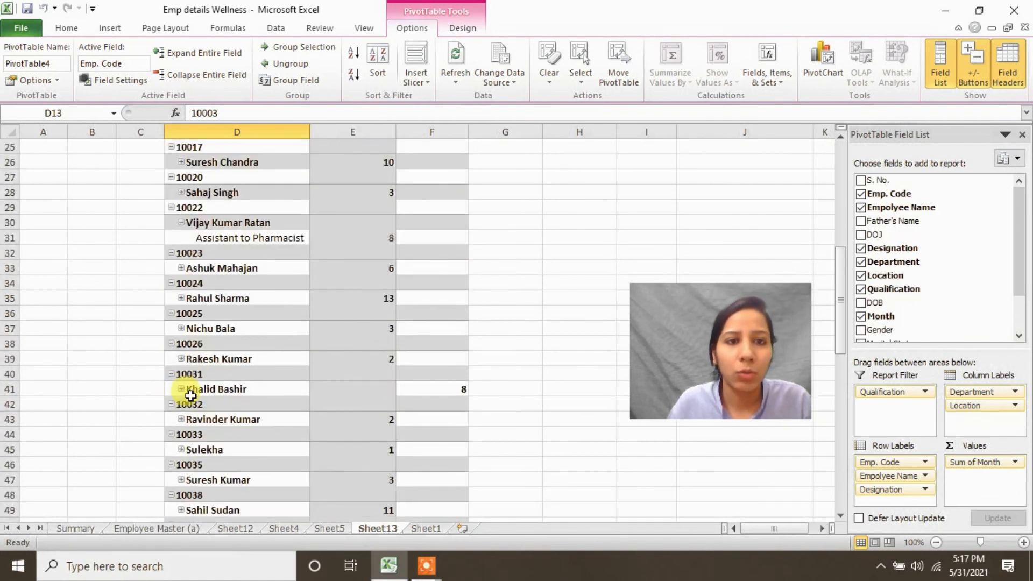
click(424, 528)
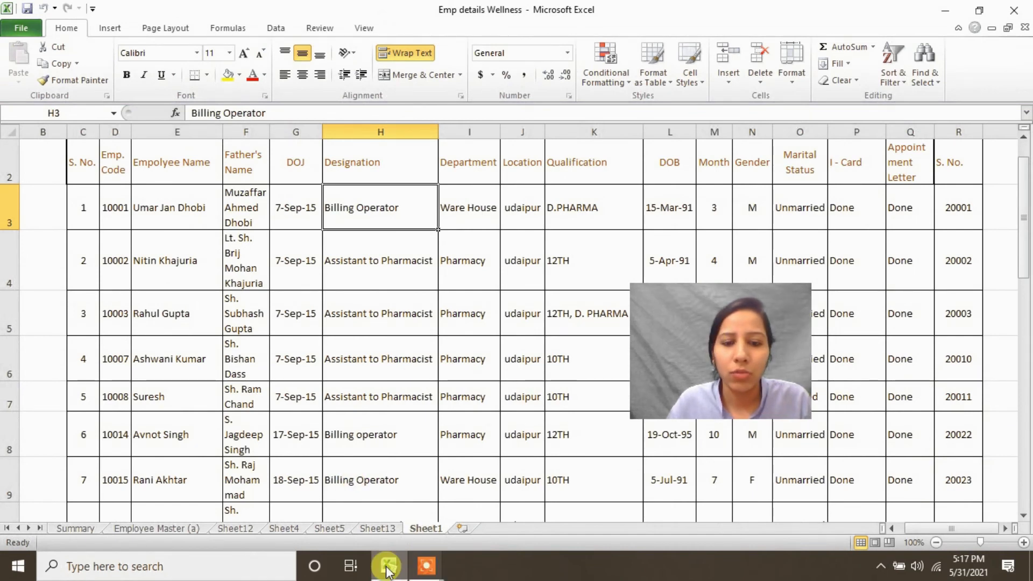
click(378, 528)
drag(785, 352, 919, 92)
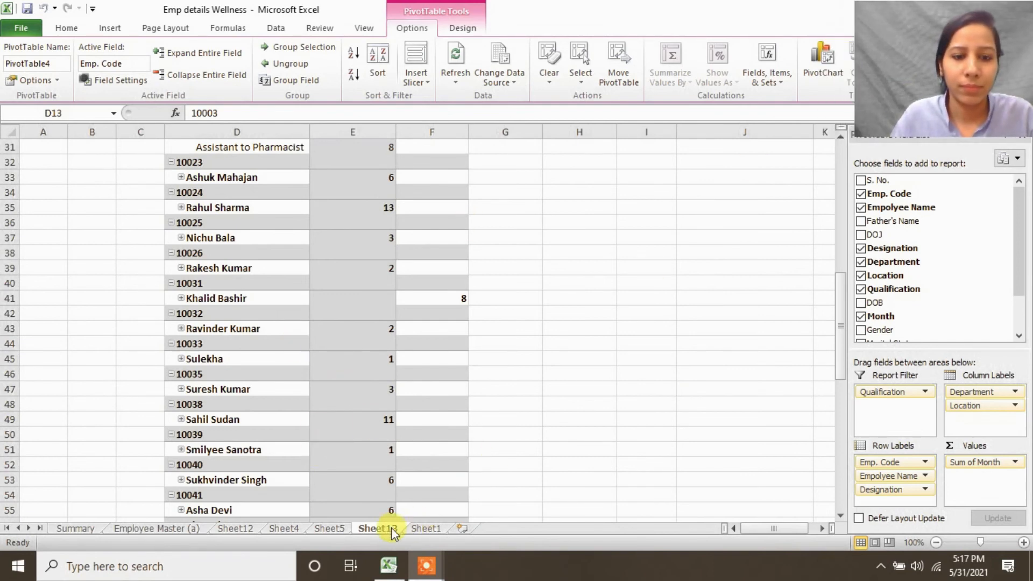
click(507, 340)
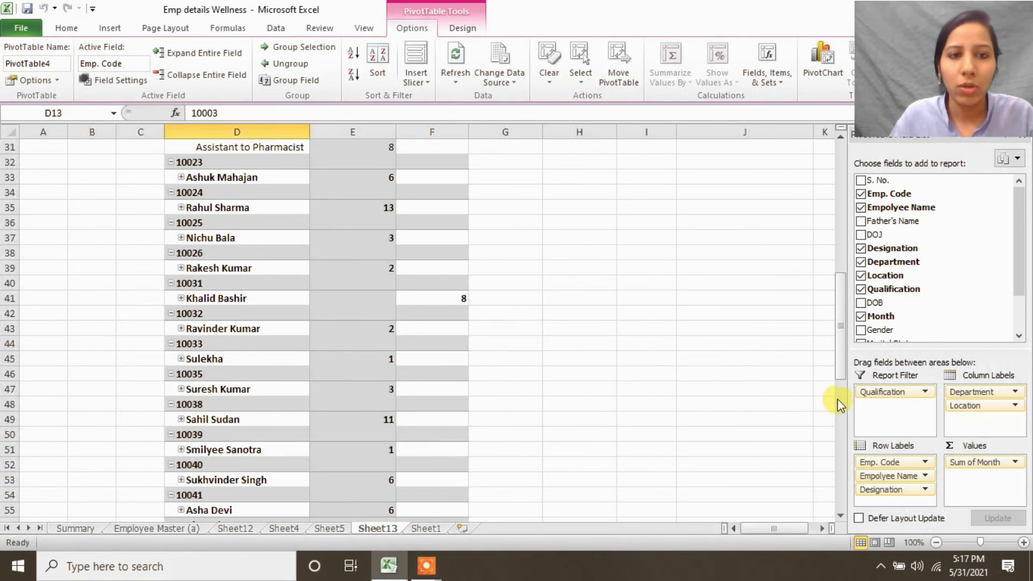
click(825, 342)
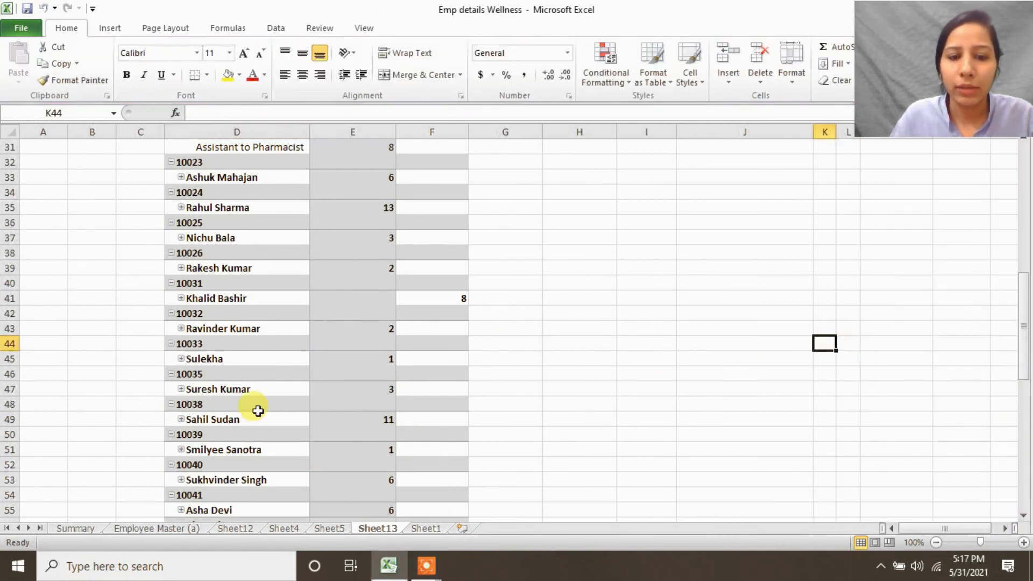
click(258, 409)
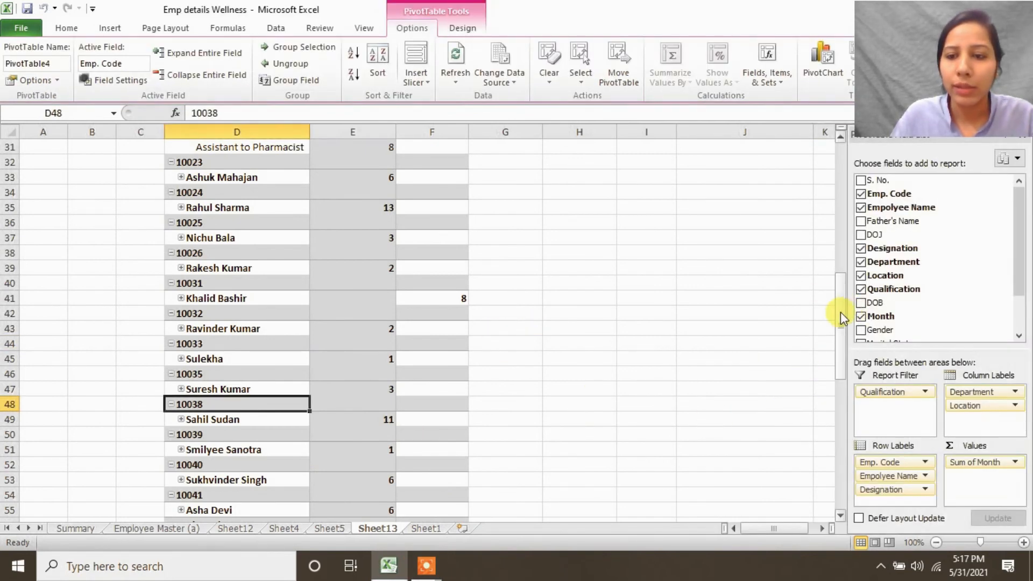
- Check the PivotTable's Qualification filter and read through its complete field list on Sheet13
drag(840, 311, 831, 200)
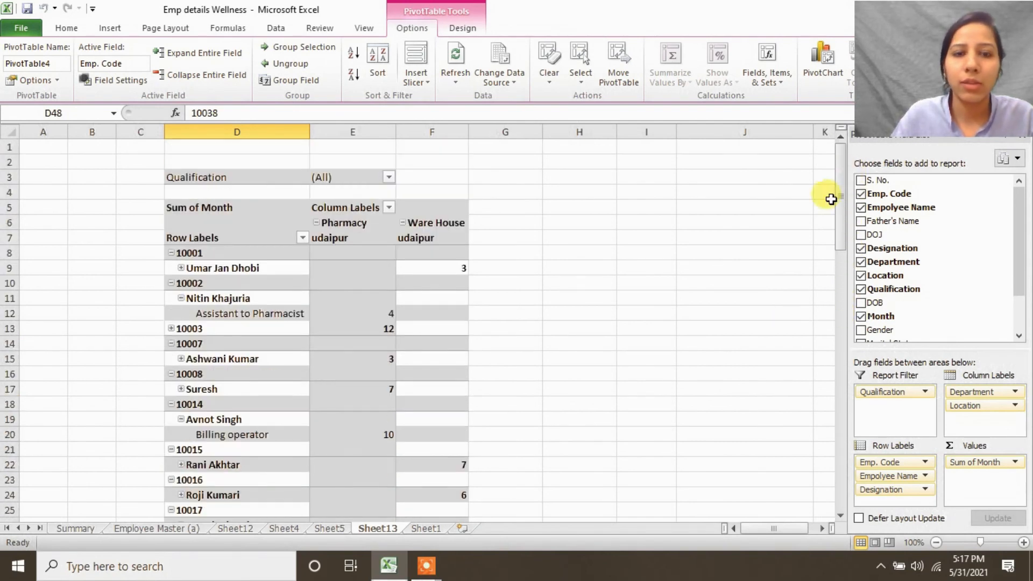
click(389, 177)
click(554, 326)
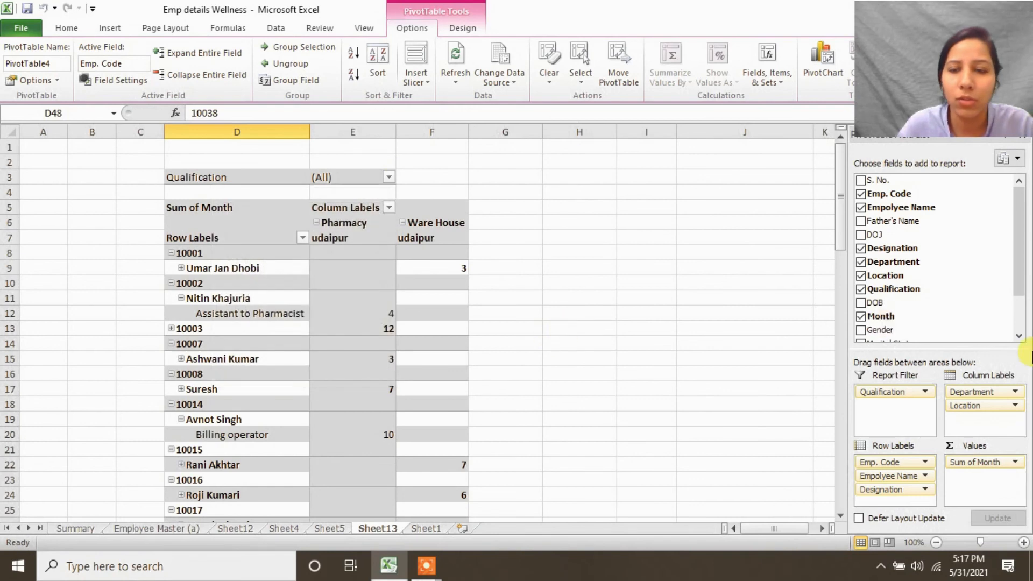
drag(1019, 288, 1029, 268)
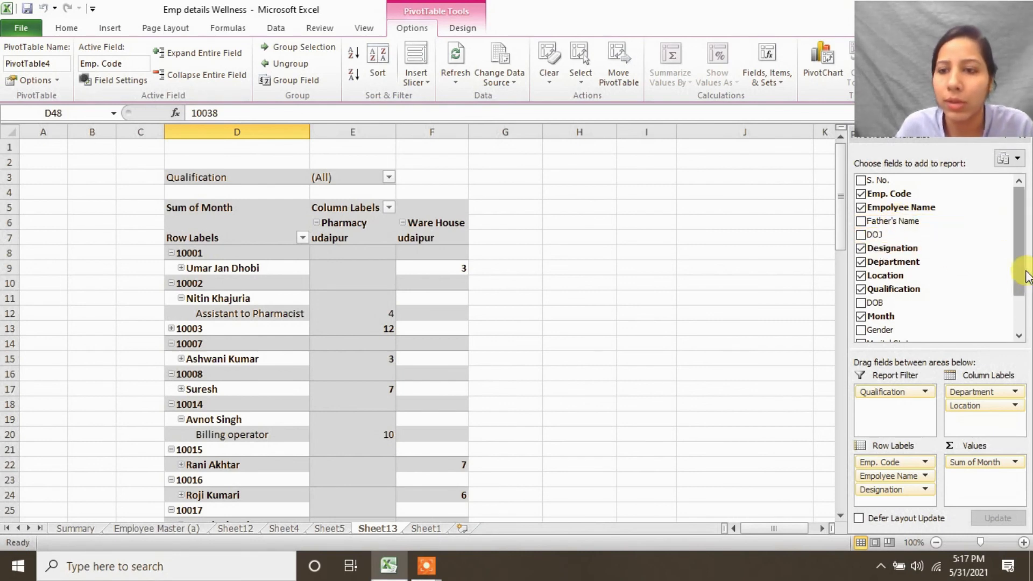
drag(1021, 264, 1020, 324)
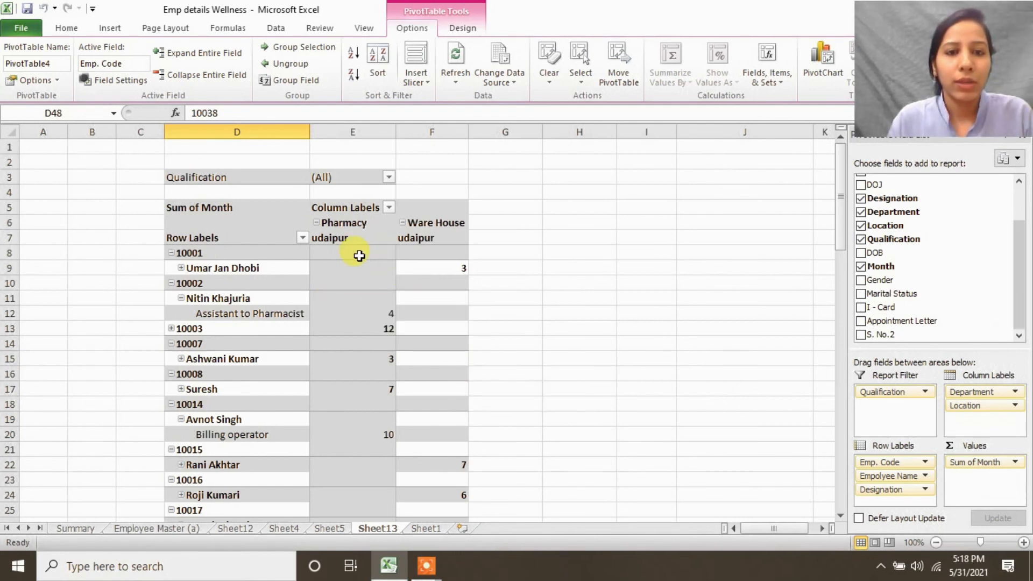
click(318, 317)
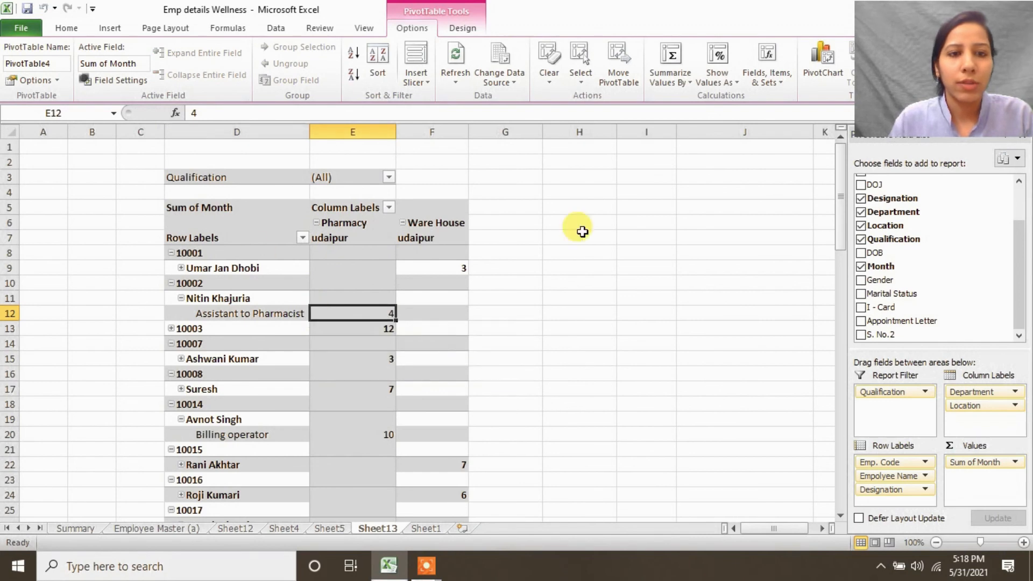
- Create a PivotTable on a new worksheet from the Empolyee Name to DOB columns for the first seven employees on Sheet1
click(422, 526)
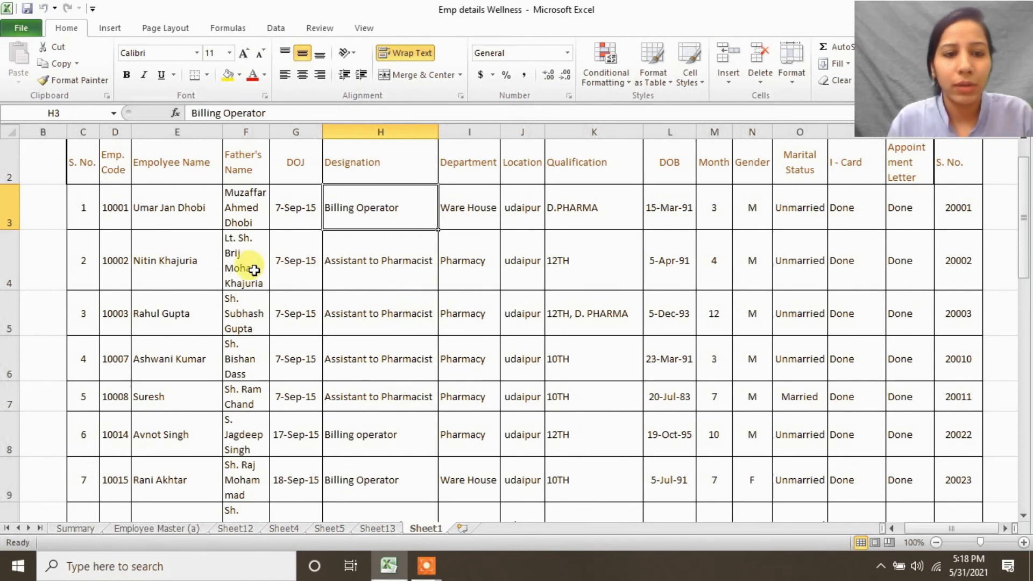
click(183, 195)
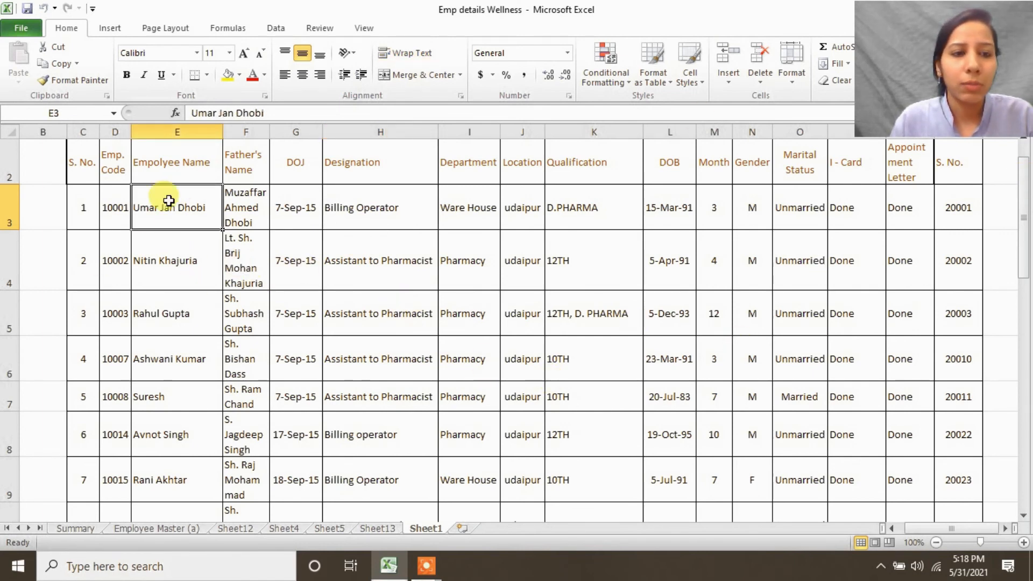
drag(169, 201, 683, 481)
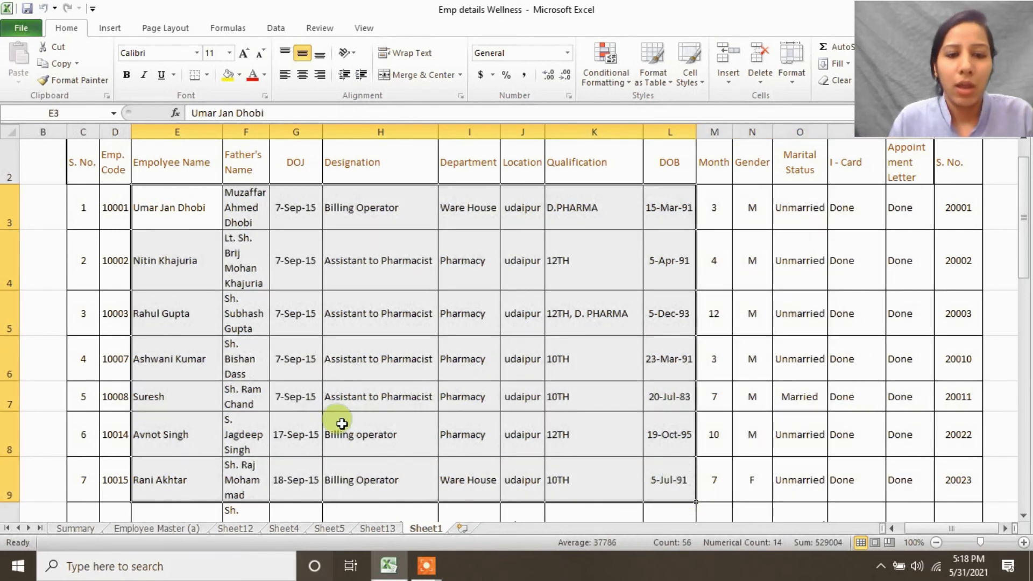
click(105, 28)
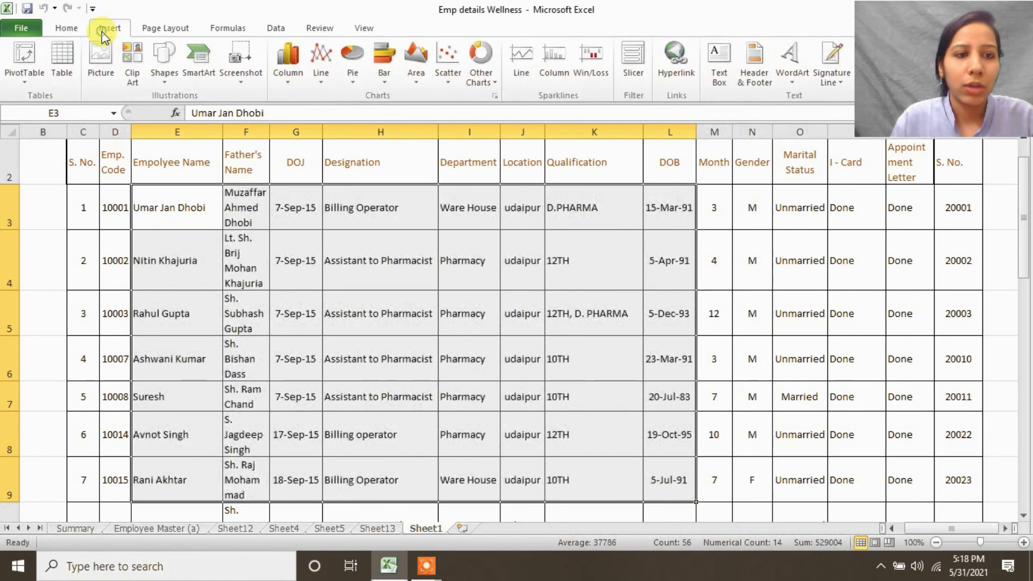
click(29, 85)
click(38, 101)
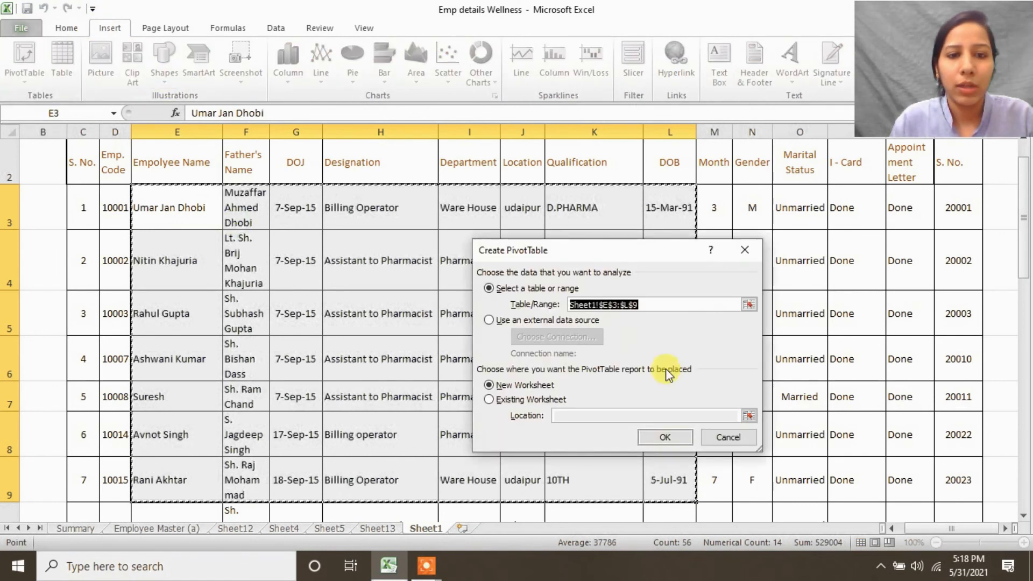
click(551, 386)
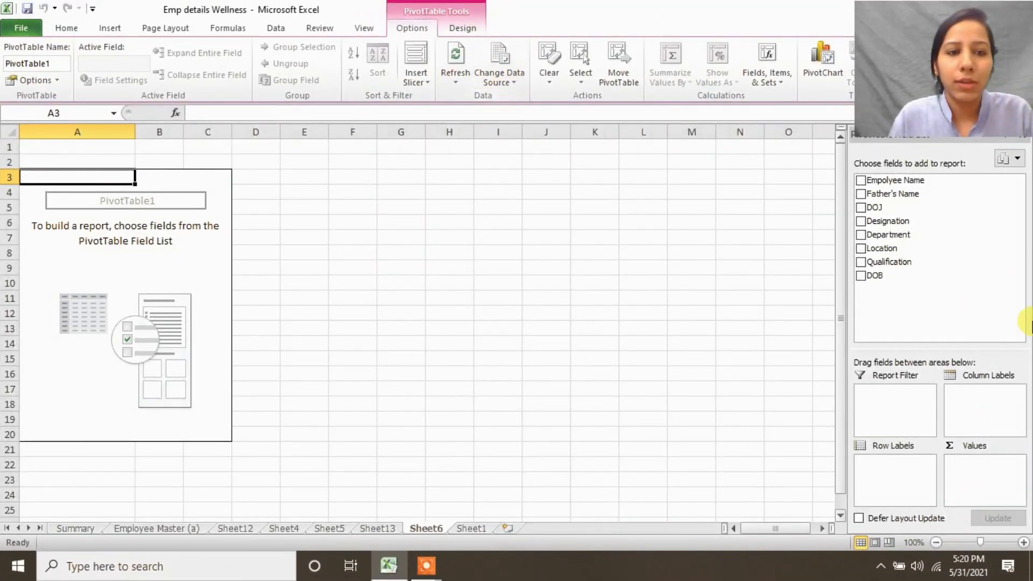
- Arrange the new PivotTable with Empolyee Name as row labels, Department as column labels, and DOJ and Location as report filters
drag(881, 183, 874, 467)
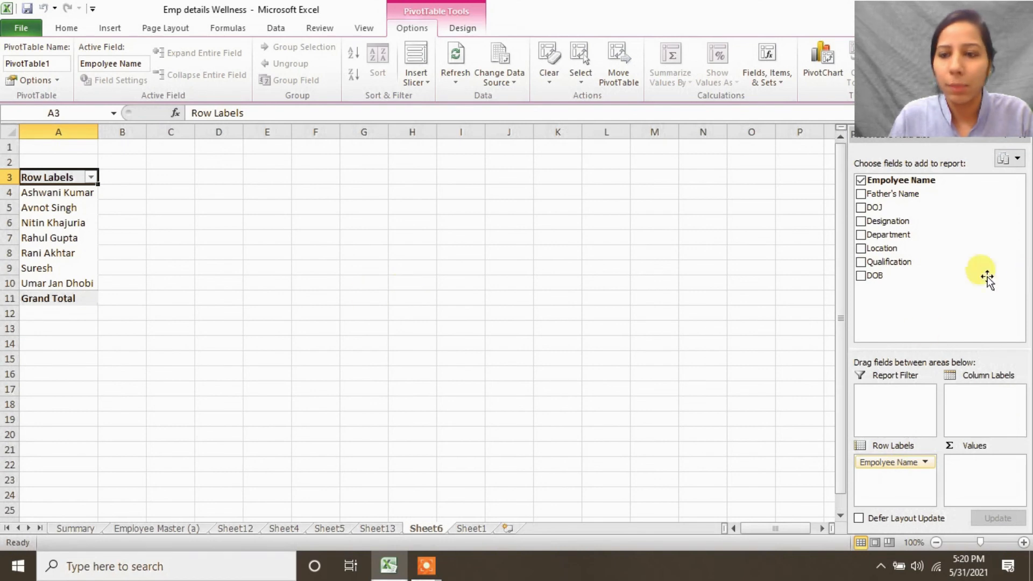
drag(902, 237, 1001, 413)
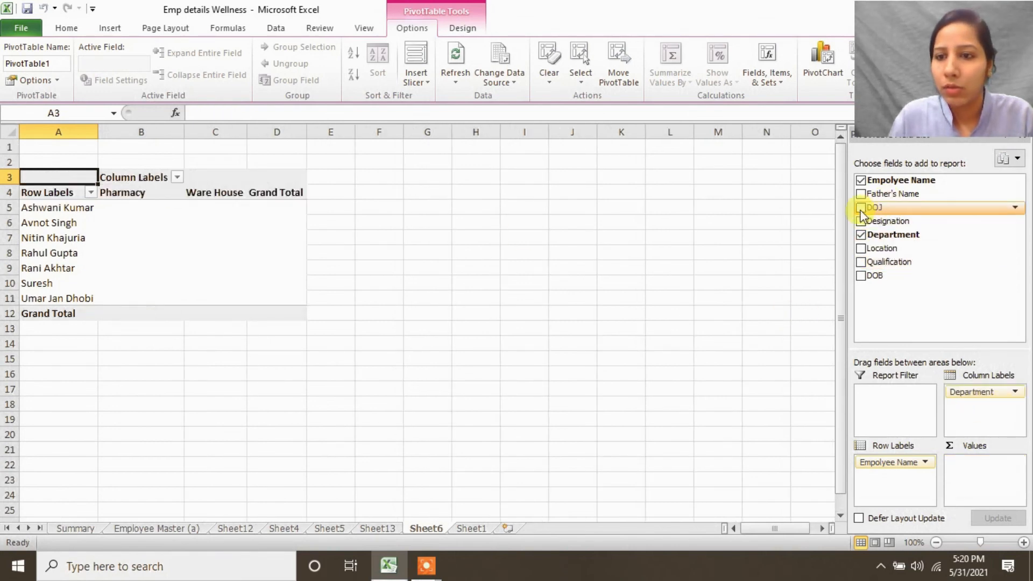
drag(874, 275, 896, 395)
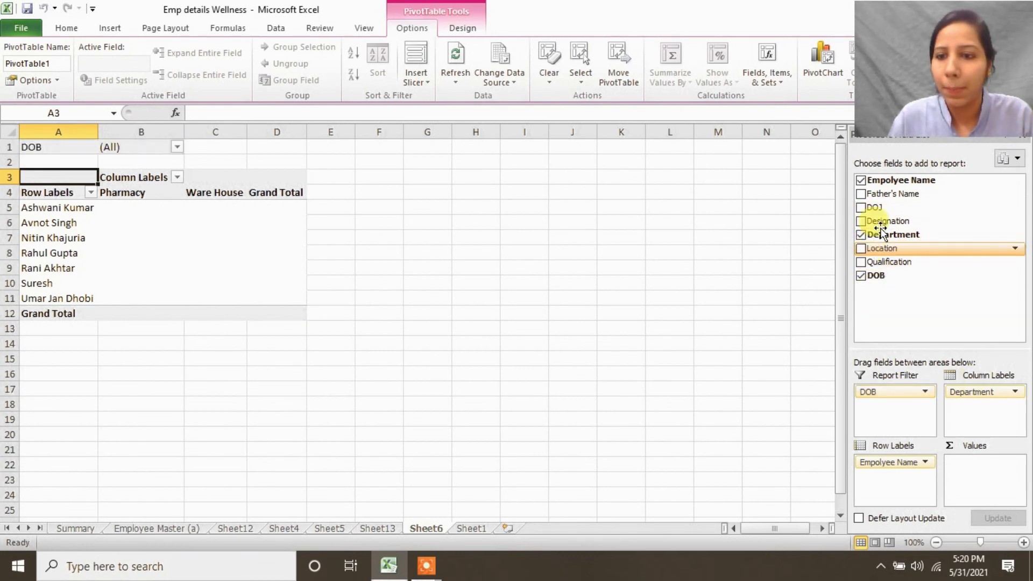
drag(876, 207, 898, 405)
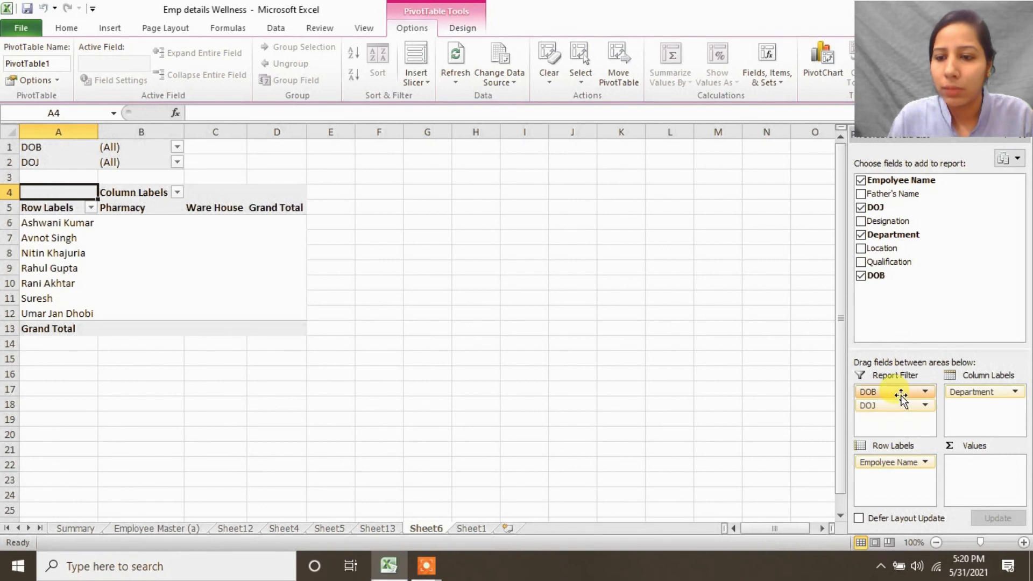
drag(910, 363, 885, 410)
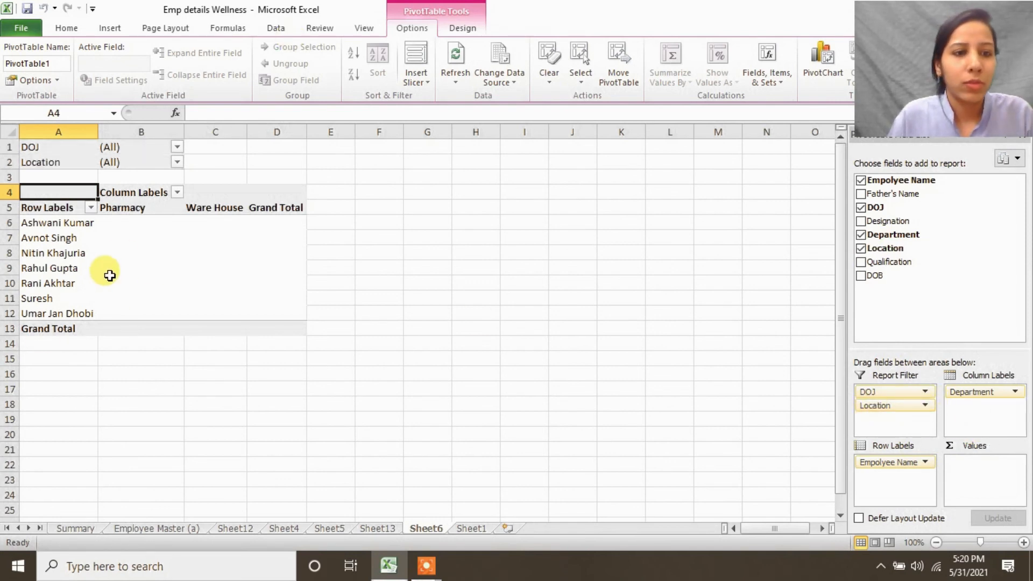
- Compare the source table on Sheet1, the new PivotTable on Sheet6 and the extracted record on Sheet5 with the PivotTable on Sheet13
click(468, 528)
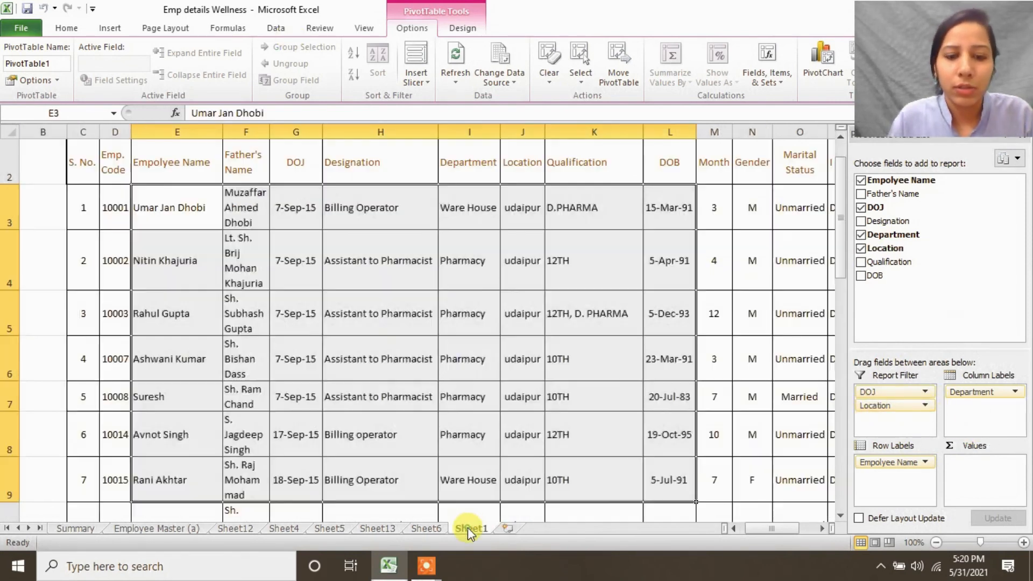
click(429, 528)
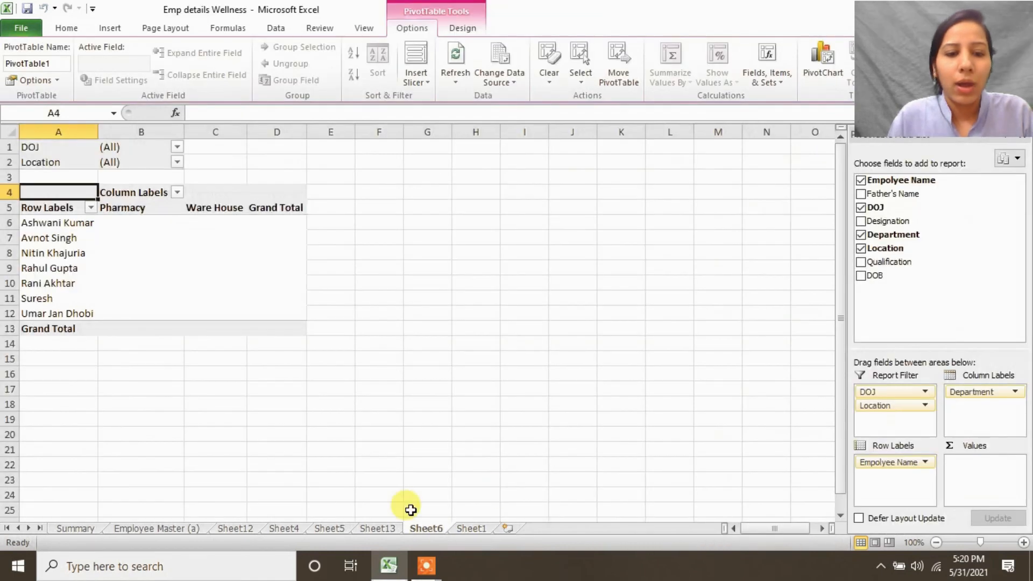
click(378, 528)
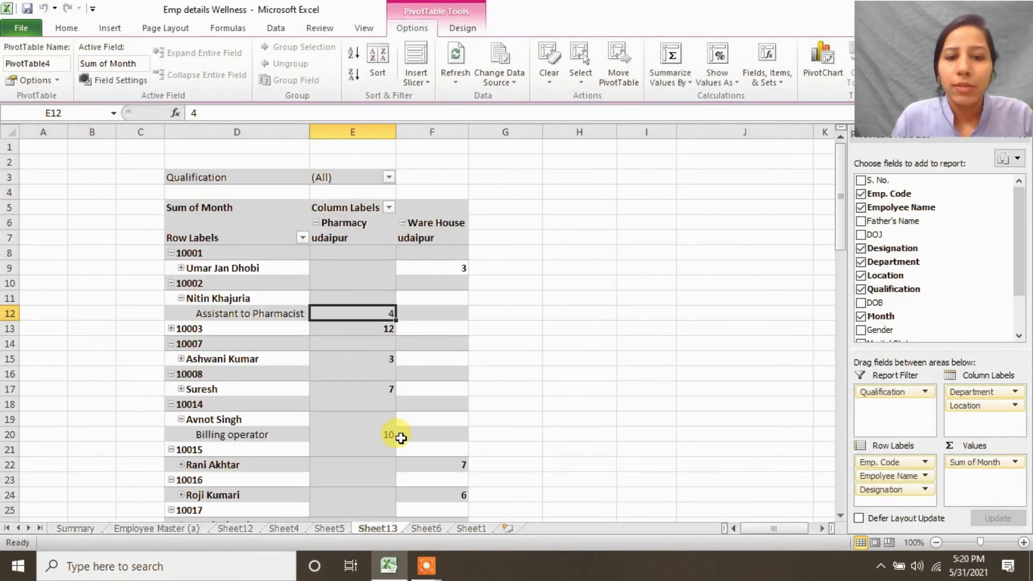
click(339, 530)
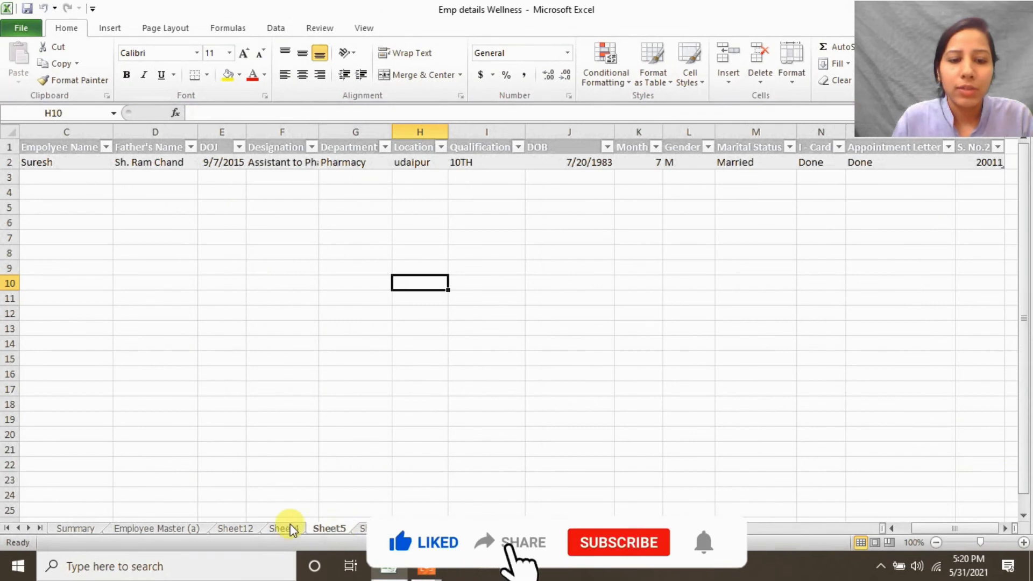
click(378, 528)
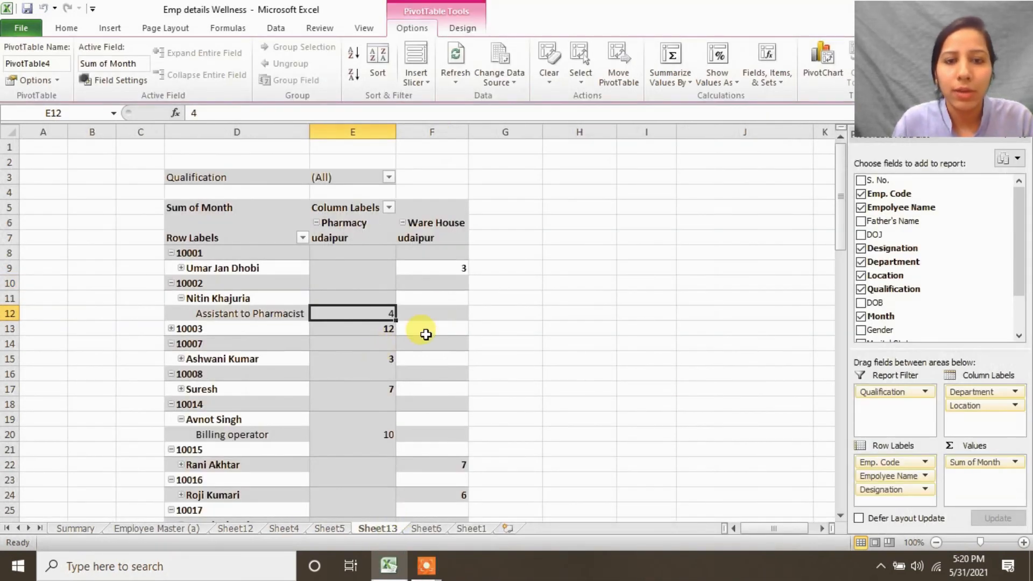
scroll(376, 368, down, 13)
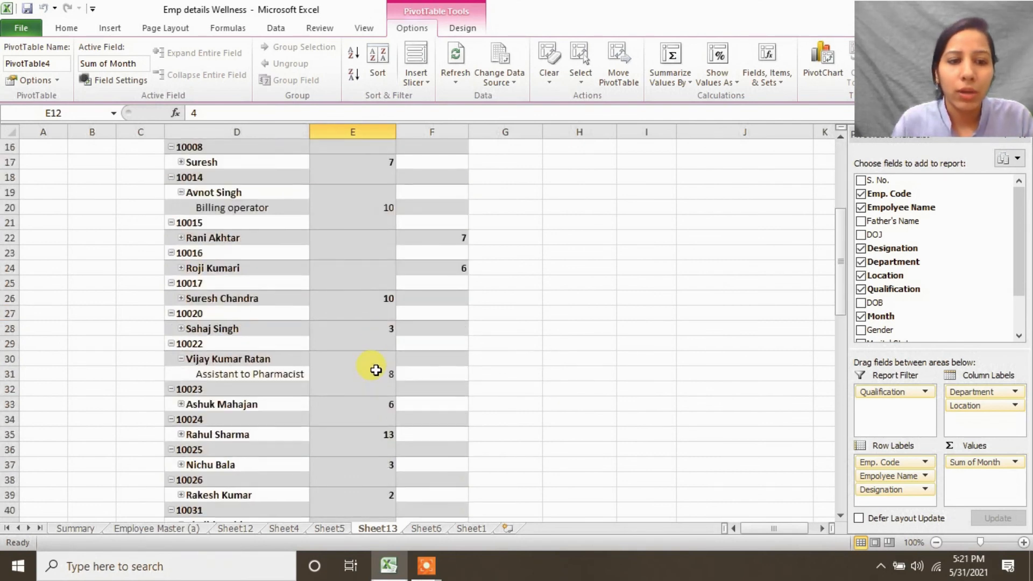
scroll(379, 369, up, 3)
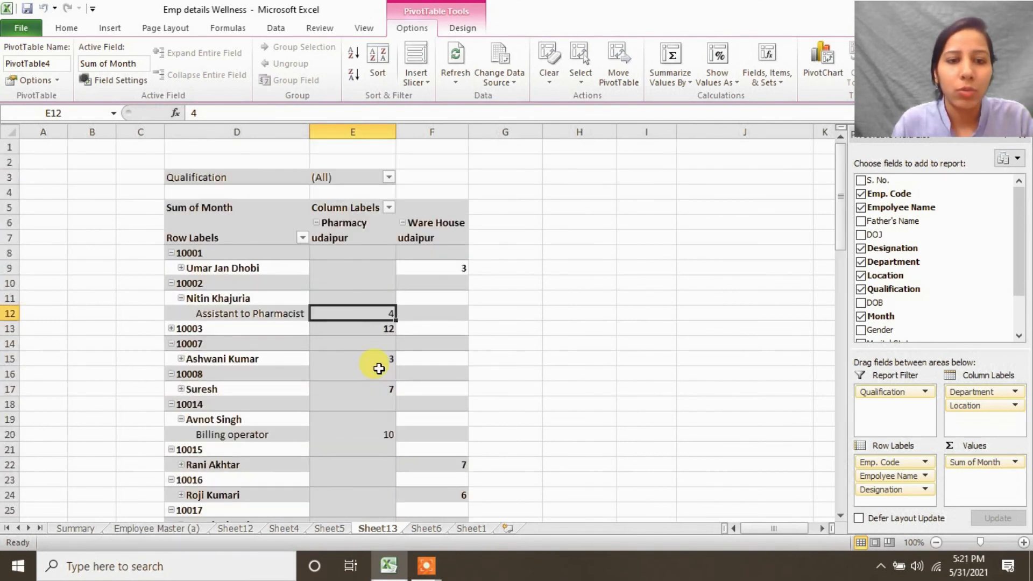
scroll(451, 309, down, 2)
scroll(451, 310, up, 2)
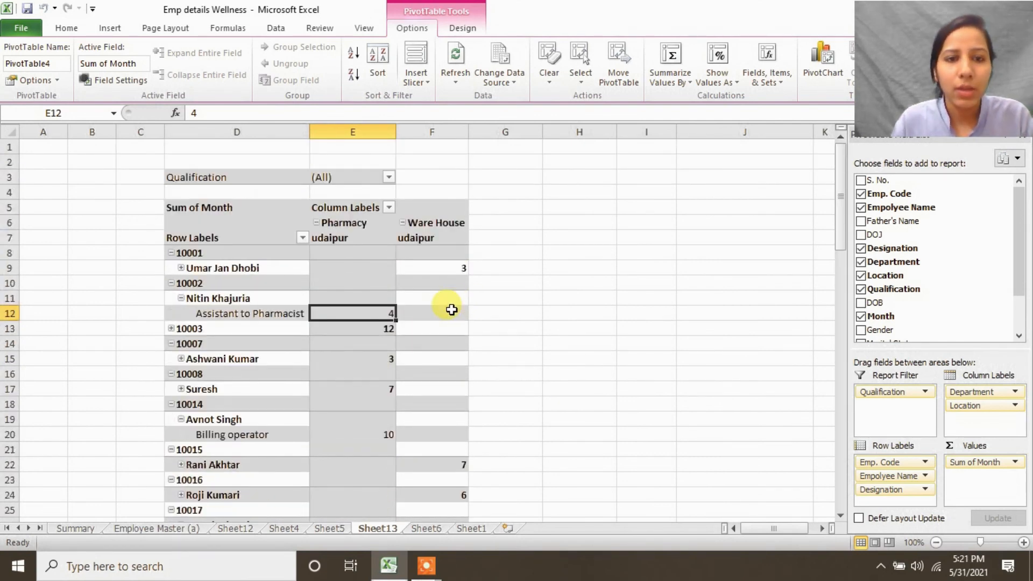
mouse_move(451, 309)
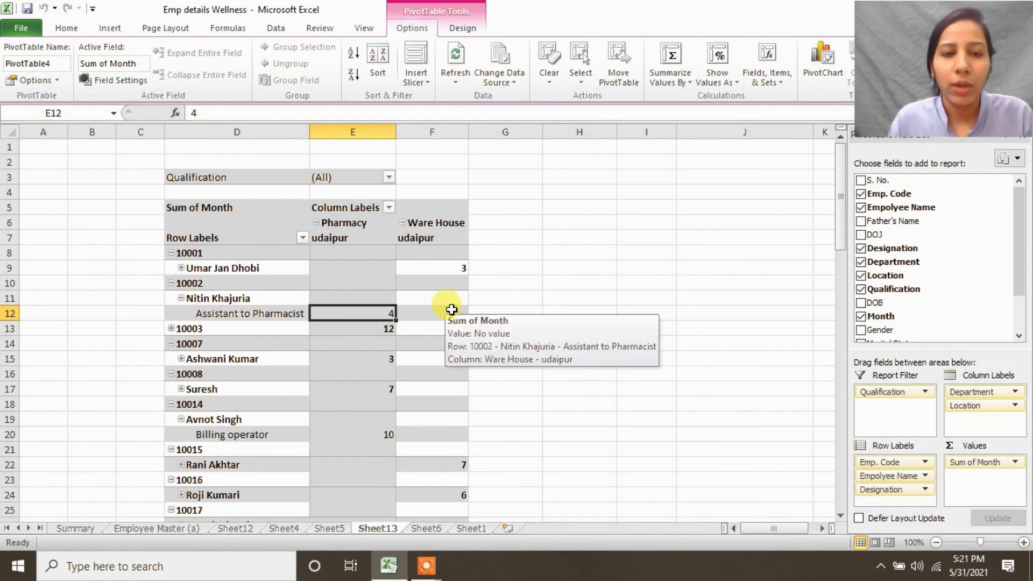
click(604, 357)
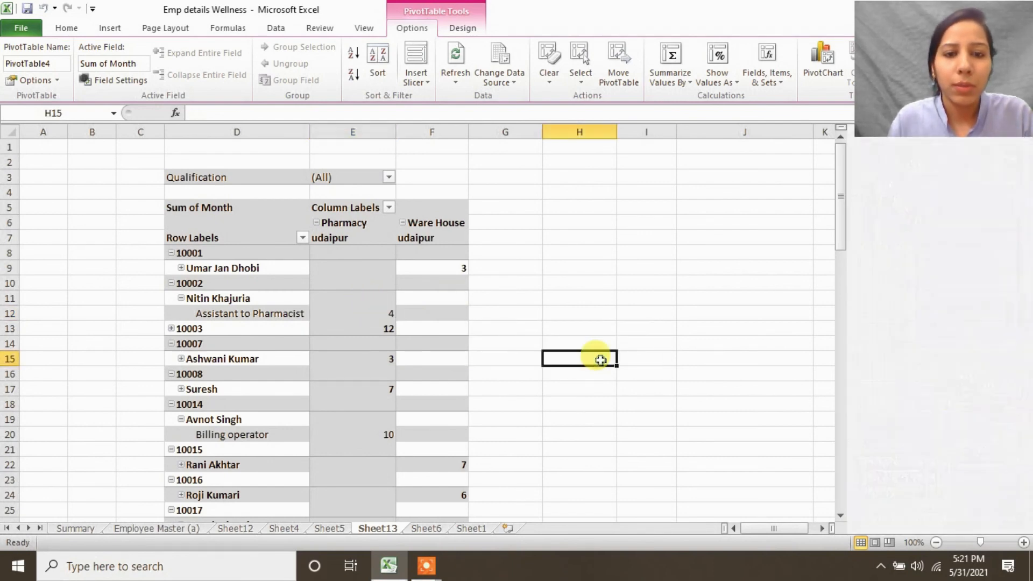
- Review the design settings available for the Sheet13 PivotTable, including its style options and report layouts
click(385, 284)
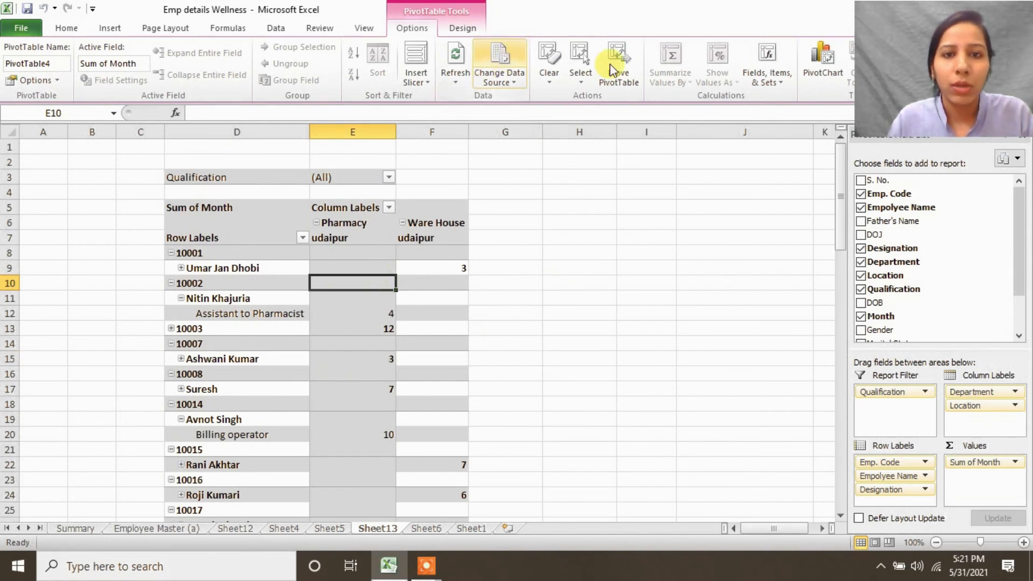
click(476, 26)
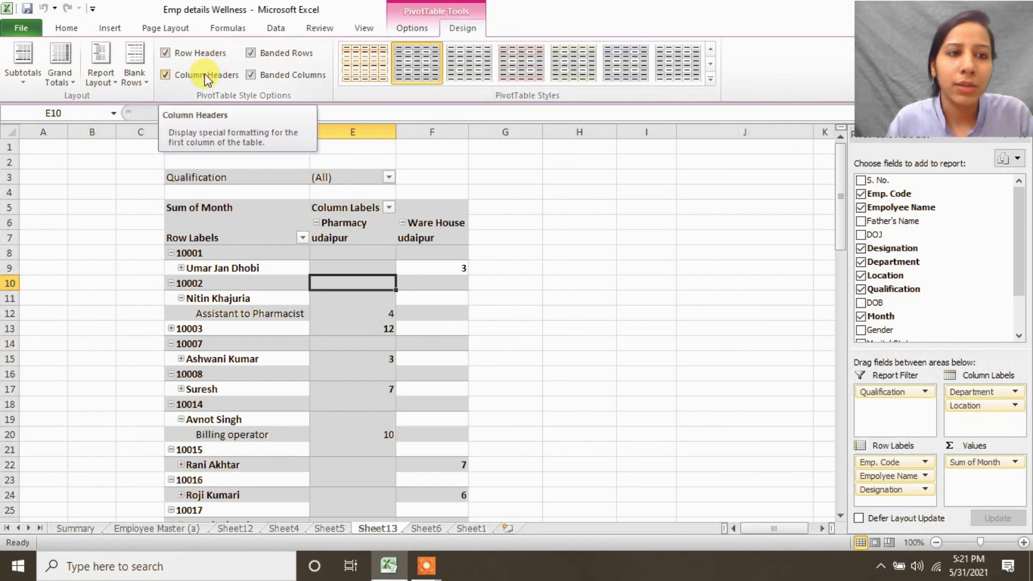
click(110, 78)
click(88, 318)
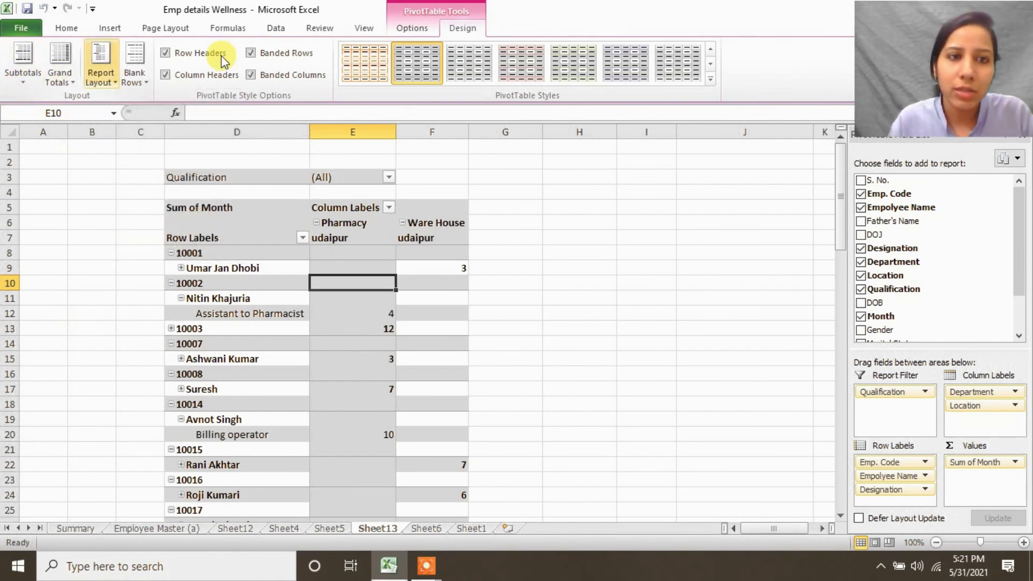
click(412, 29)
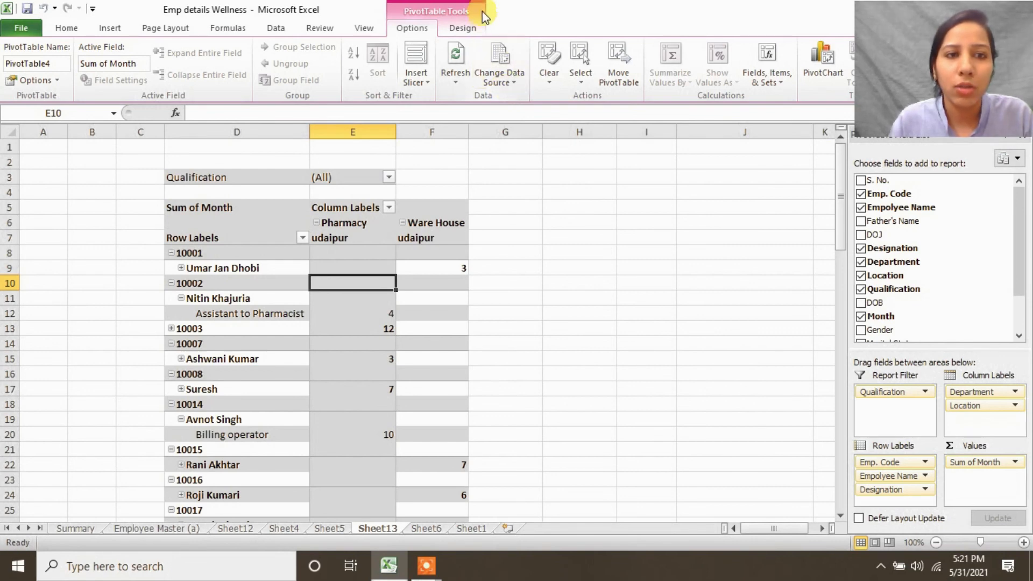
click(460, 29)
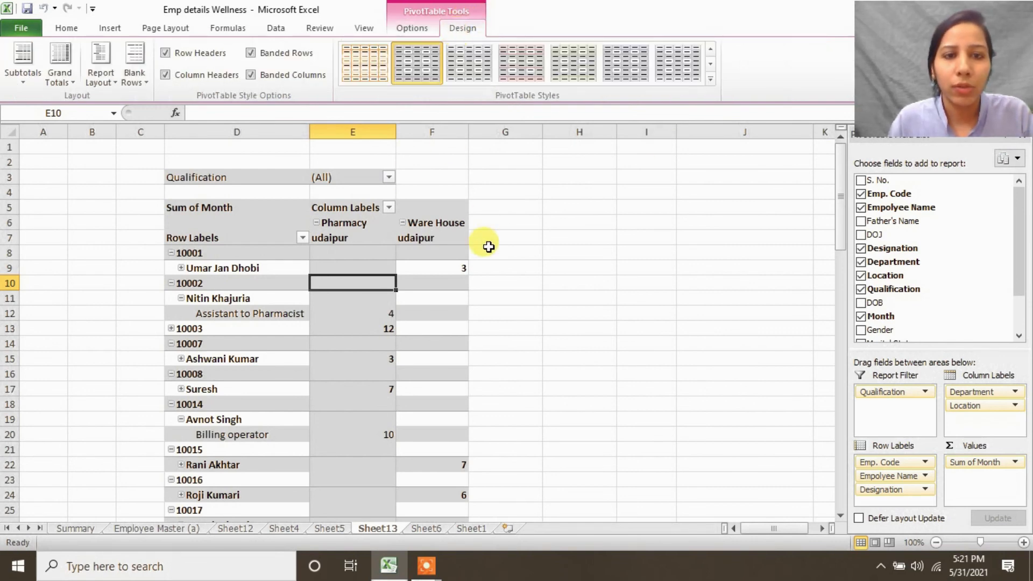
- Look through the Sheet13 PivotTable's employee rows, its value cells and the full list of available fields
scroll(483, 256, down, 4)
scroll(484, 257, down, 10)
scroll(489, 250, up, 14)
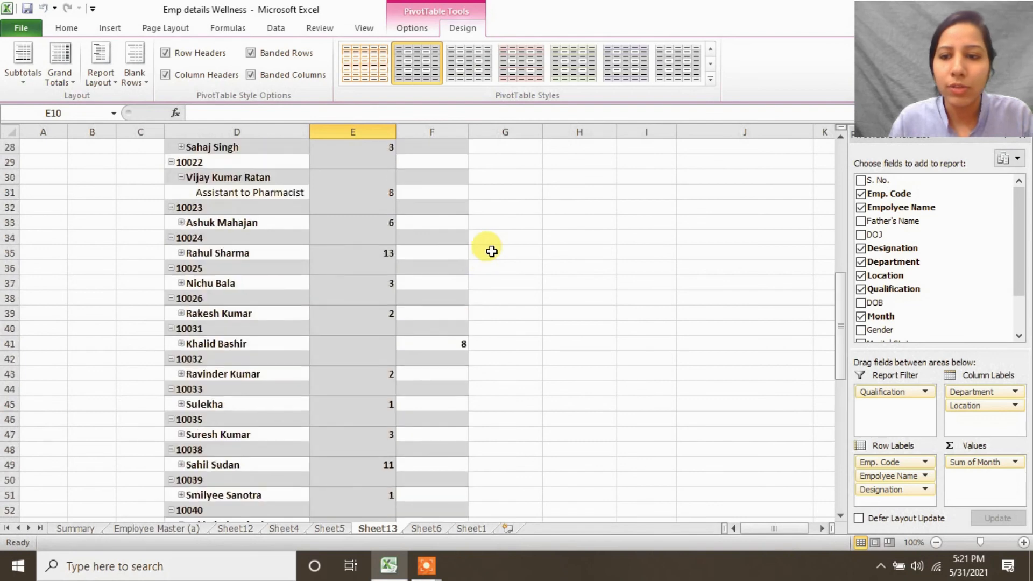
scroll(533, 214, up, 1)
drag(1021, 271, 1028, 216)
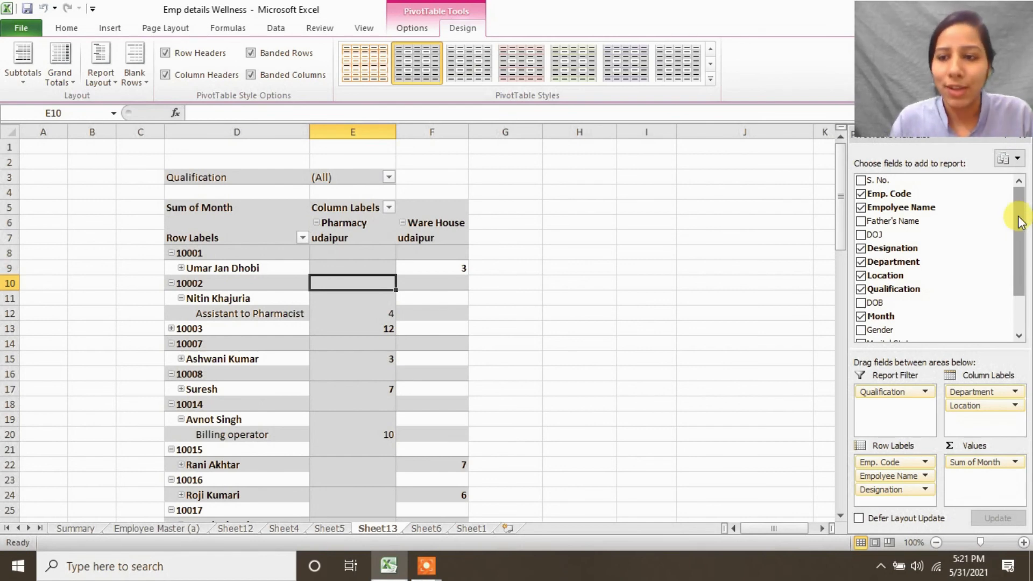
drag(1021, 223, 1015, 307)
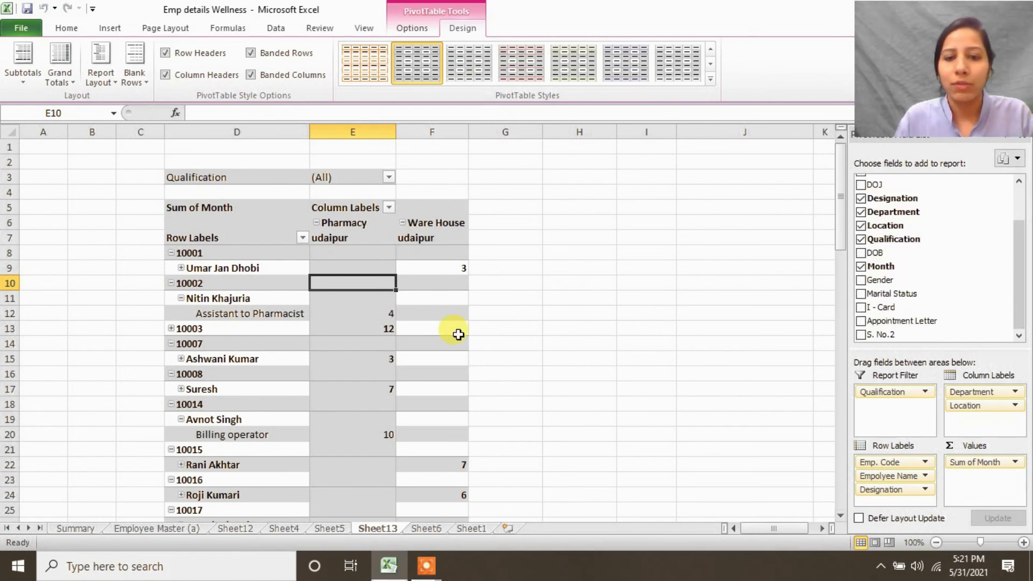
click(425, 330)
click(363, 329)
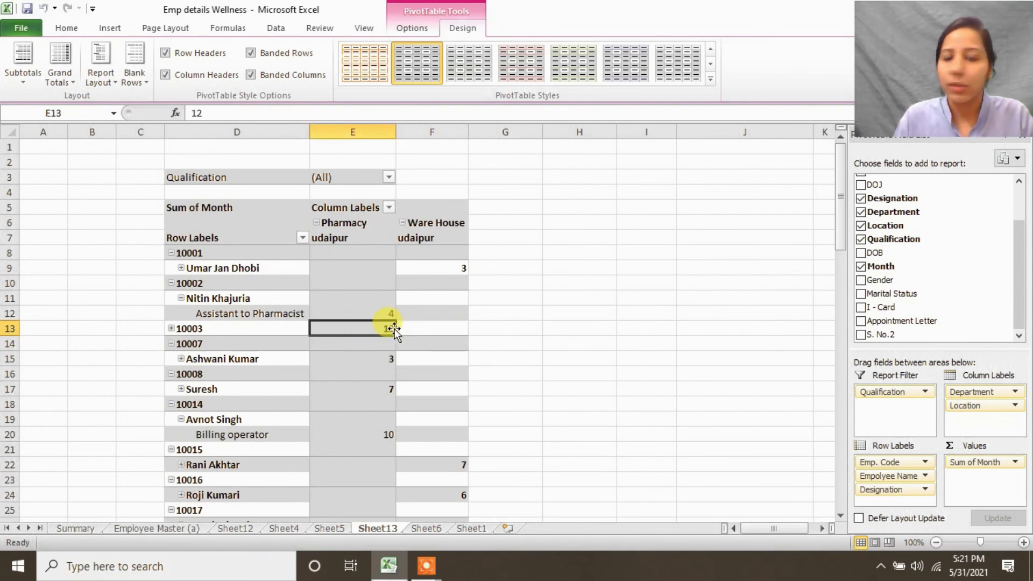
drag(1019, 236, 1020, 195)
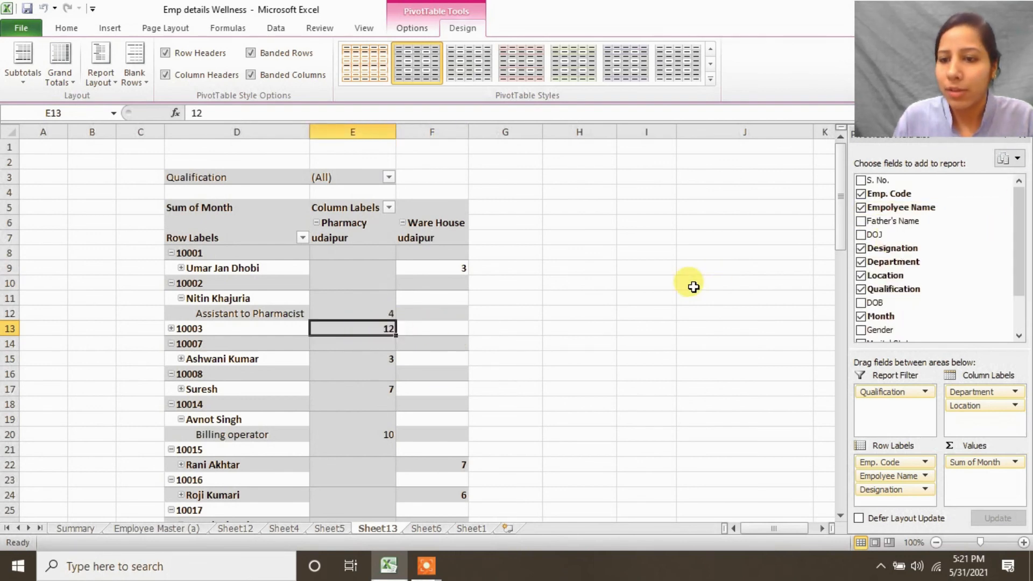